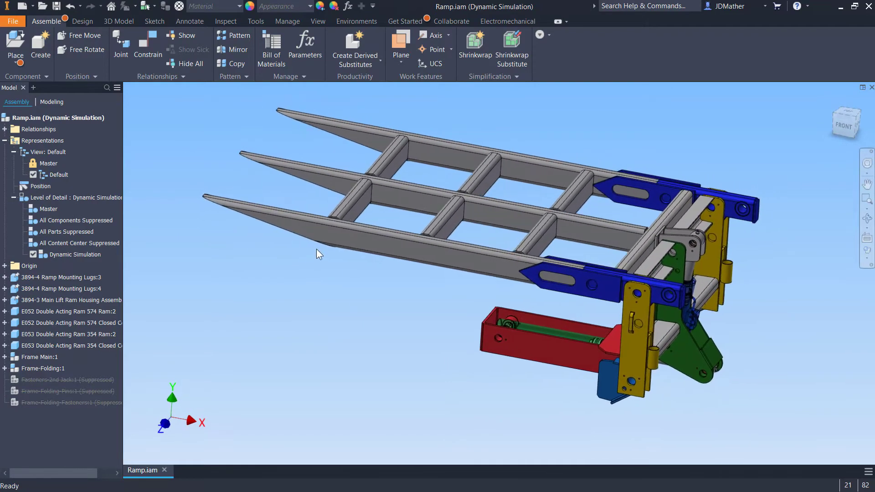
- Activate the Master level of detail to view all the fasteners, and return to the Dynamic Simulation level of detail
left_click(15, 197)
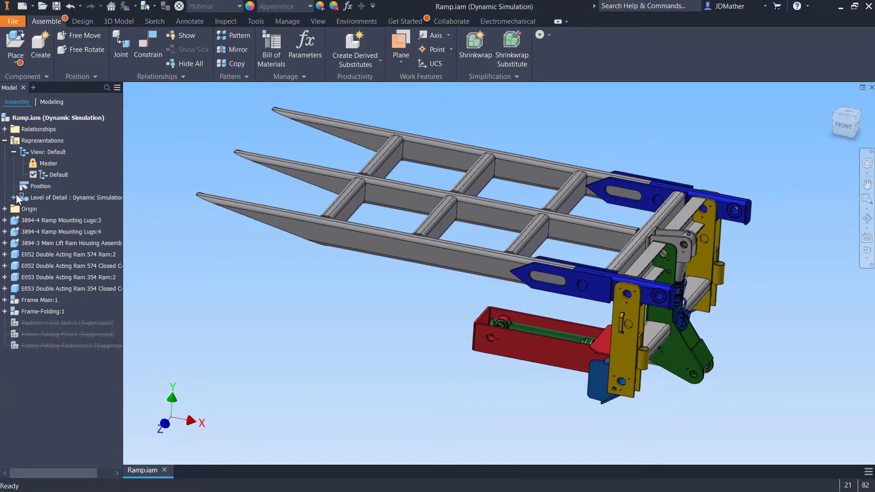
left_click(15, 196)
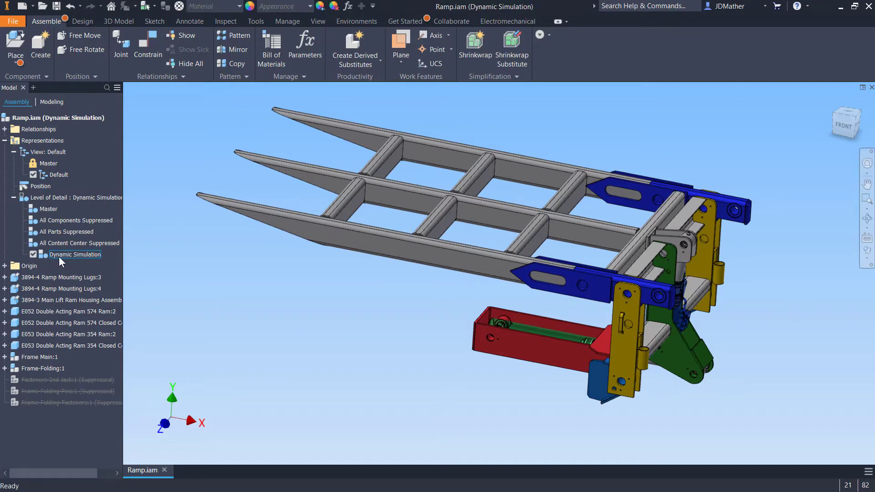
left_click(46, 208)
double_click(47, 209)
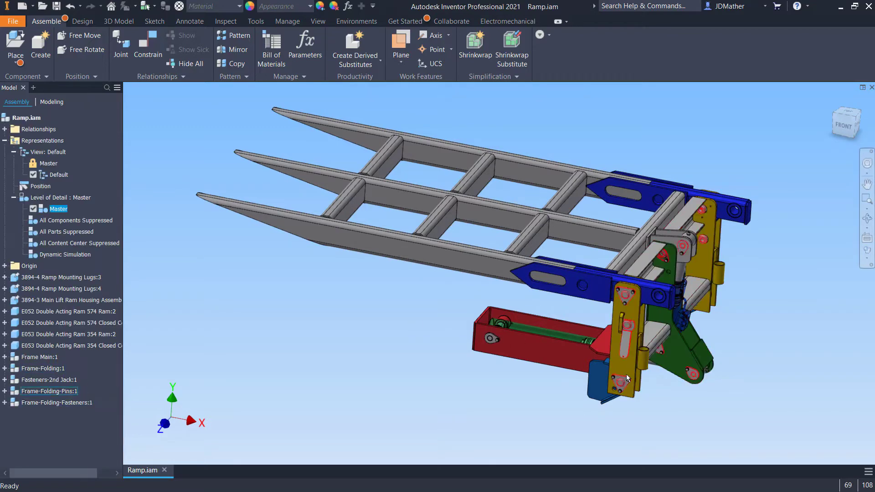
double_click(60, 254)
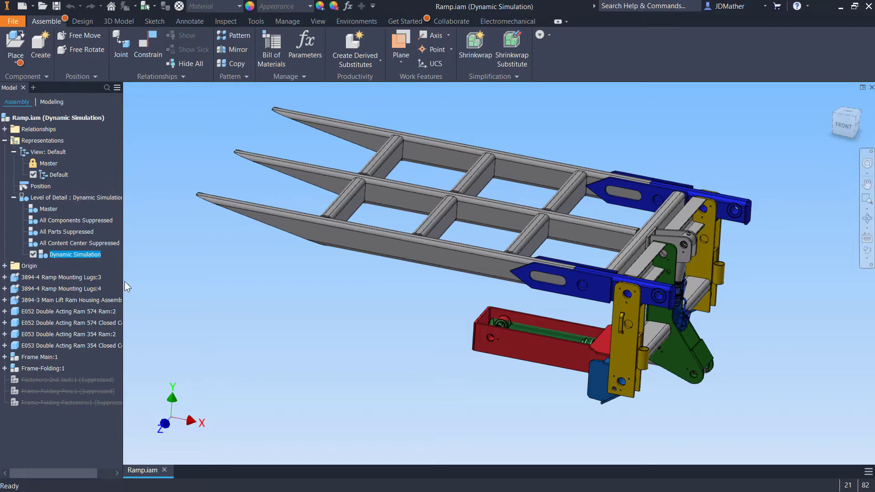
left_click(467, 374)
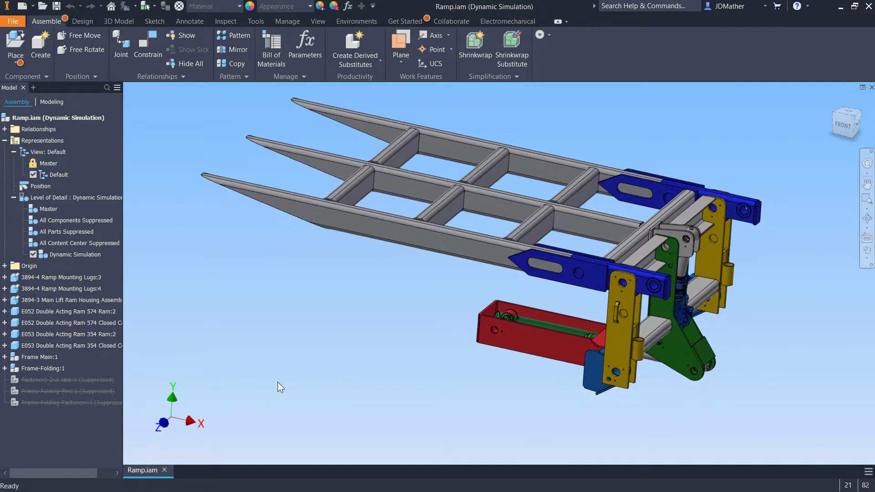
- Unsuppress the Fasteners-2nd Jack subassembly in the Dynamic Simulation level of detail
left_click(43, 380)
right_click(43, 380)
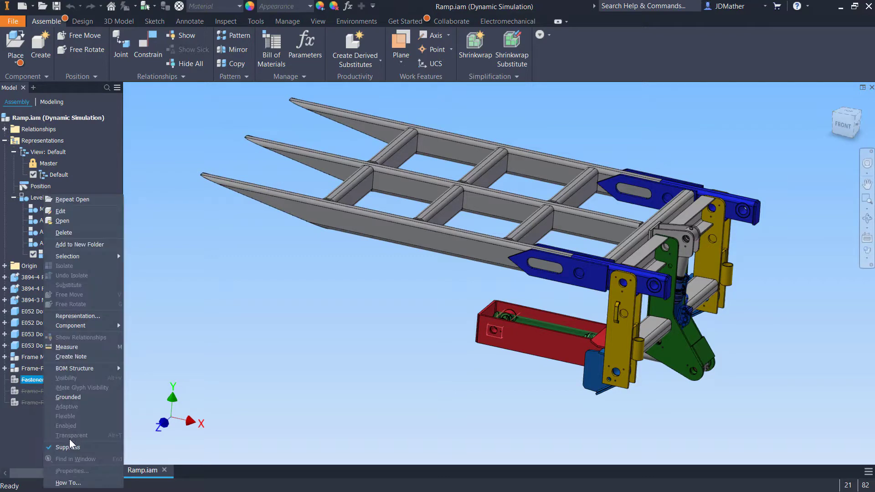
left_click(68, 446)
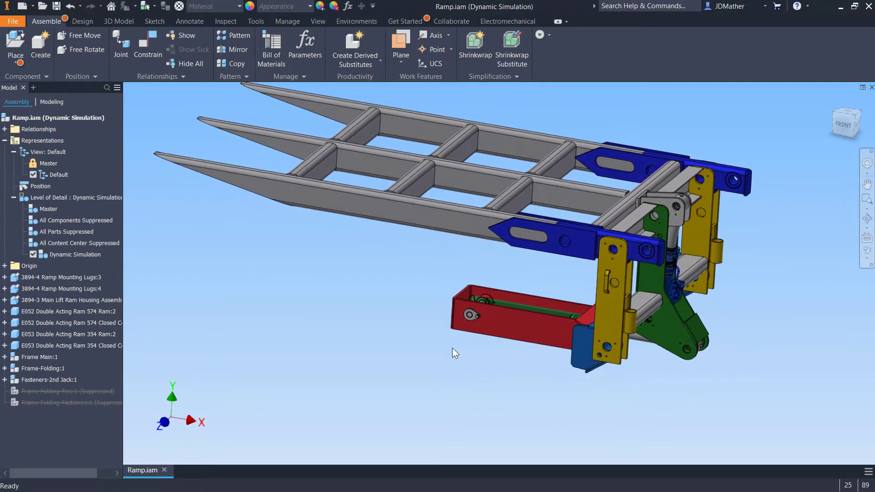
- Examine the main lift ram housing, the two ramp mounting lugs and the closed 574 ram by highlighting them
left_click(498, 326)
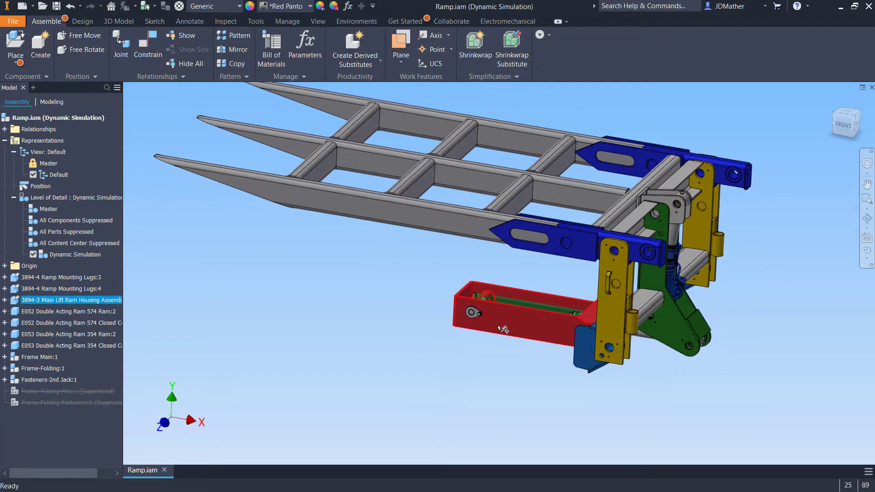
left_click(434, 393)
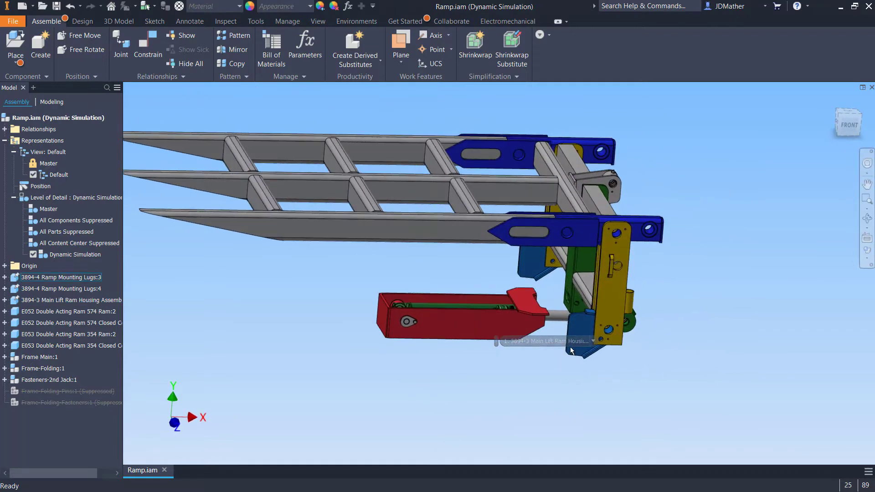
left_click(573, 347)
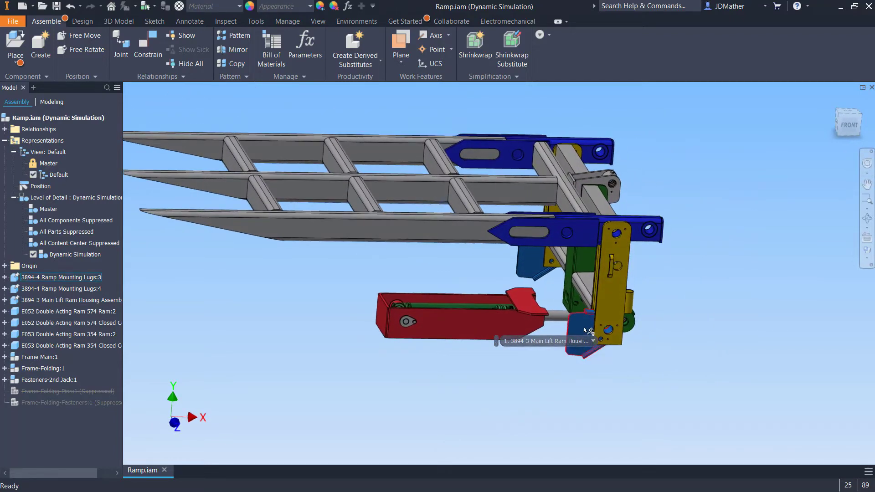
left_click(539, 282)
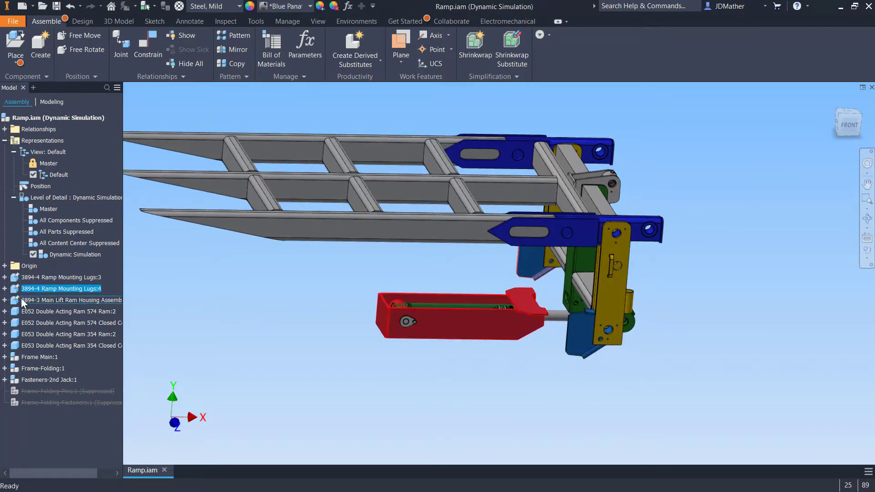
left_click(73, 322)
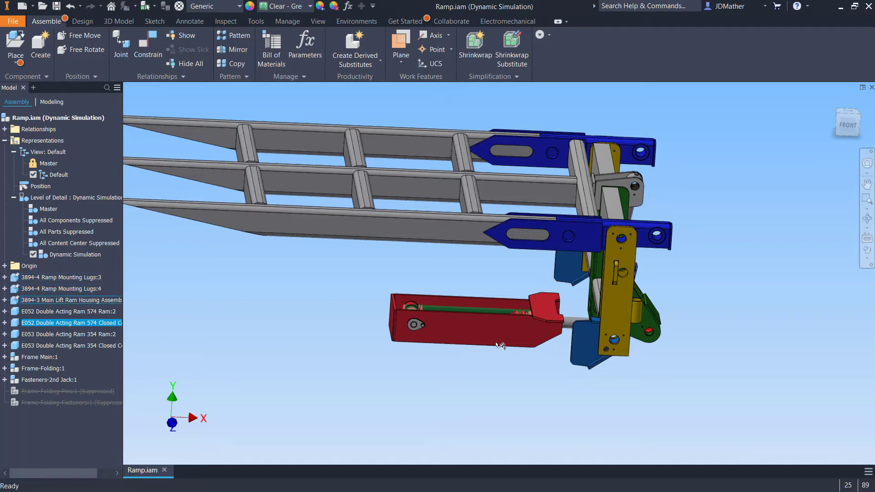
left_click(438, 383)
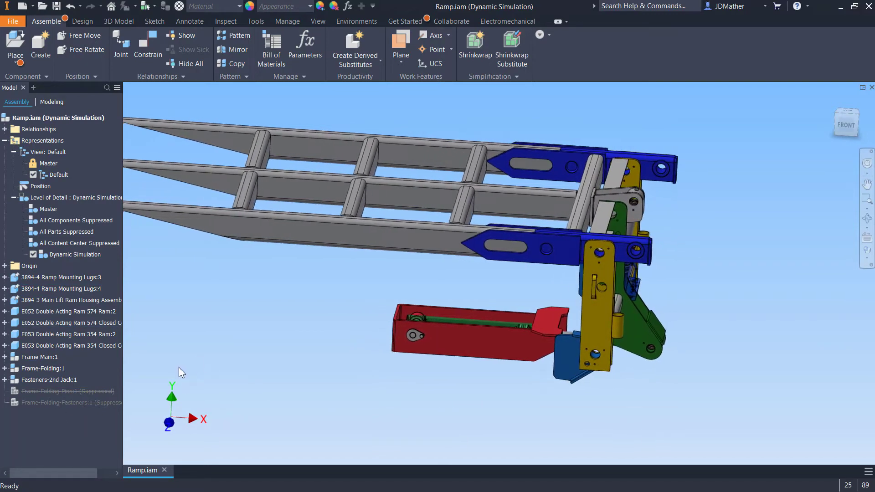
- Group both ramp mounting lugs and the main lift ram housing in a new browser folder named Grounded Components
left_click(45, 277)
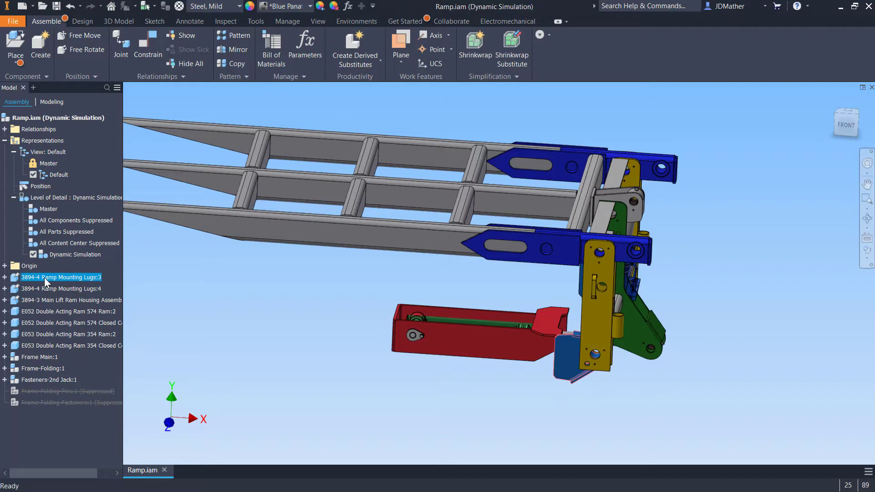
left_click(44, 288, "ctrl")
left_click(43, 301, "ctrl")
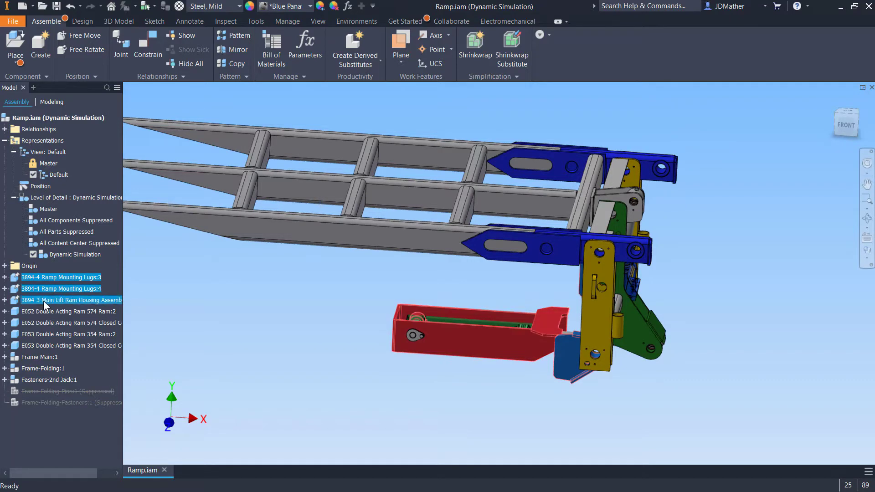
right_click(43, 301)
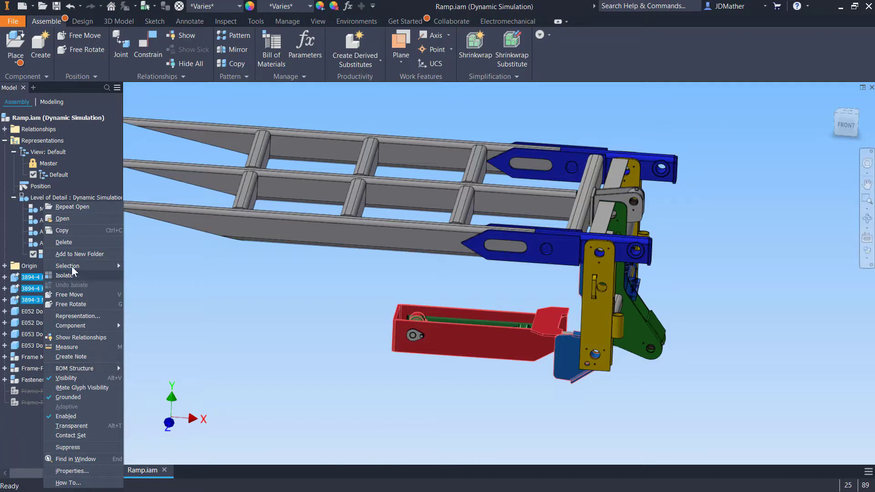
left_click(73, 253)
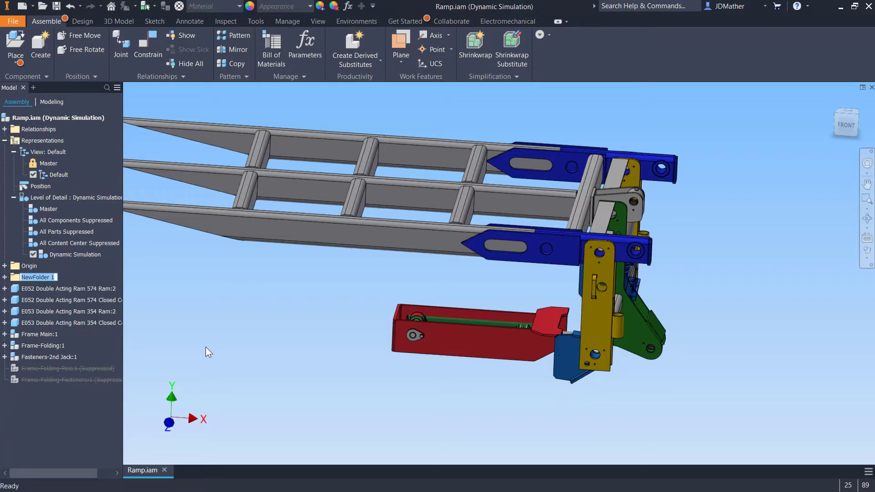
type("Grounded Components")
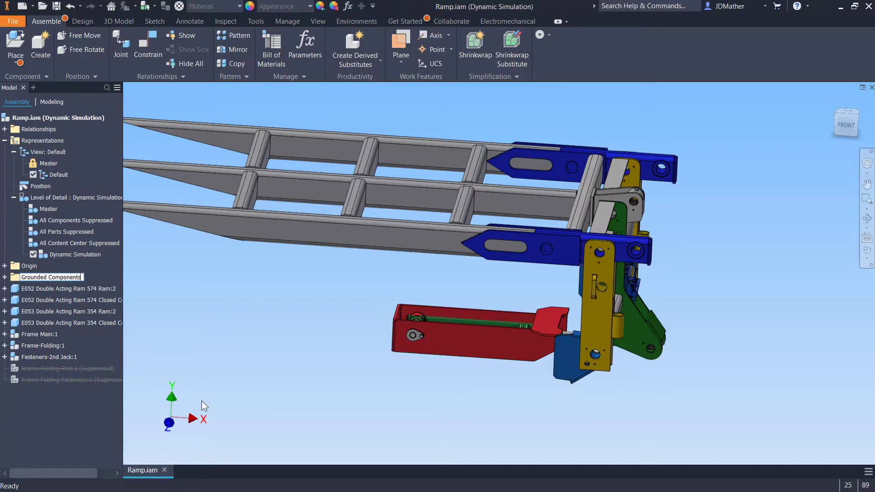
key("Return")
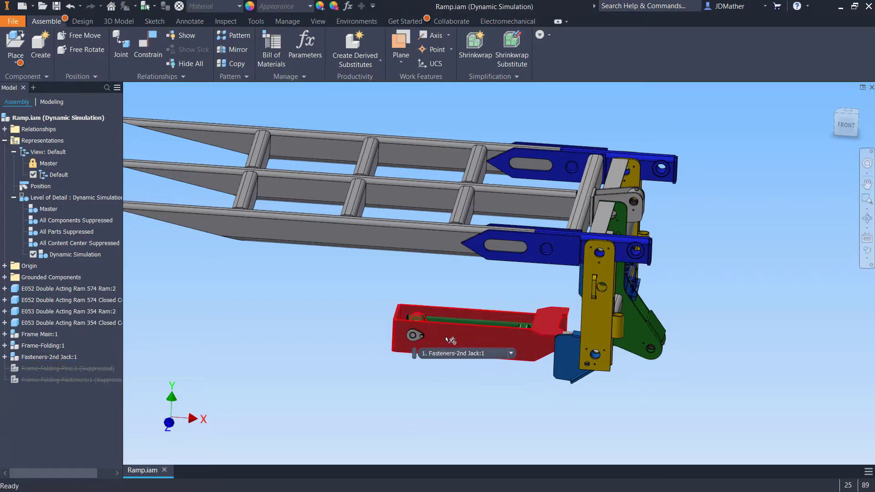
- Inspect which parts the Fasteners-2nd Jack subassembly contains
middle_click_drag(381, 390, 307, 350, "shift")
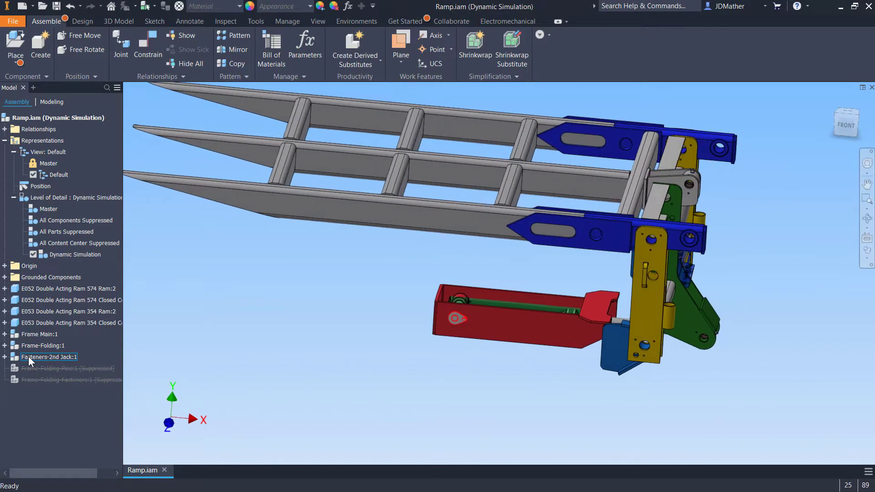
left_click(6, 356)
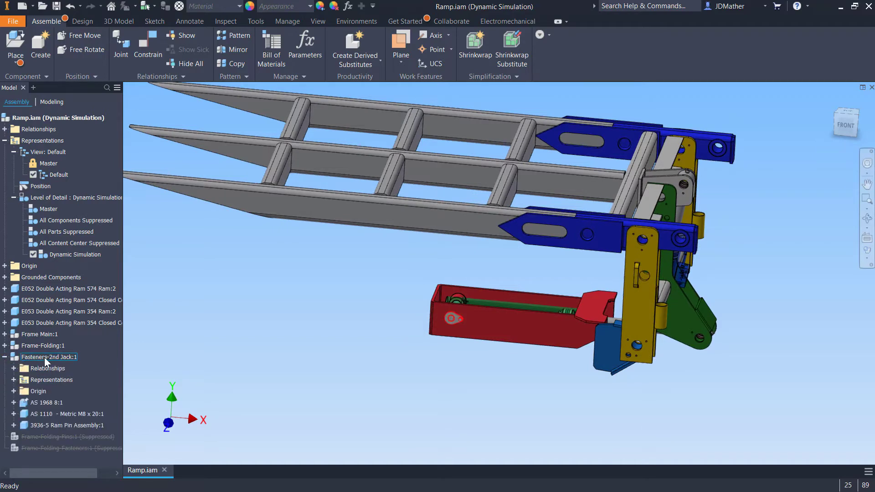
left_click(5, 357)
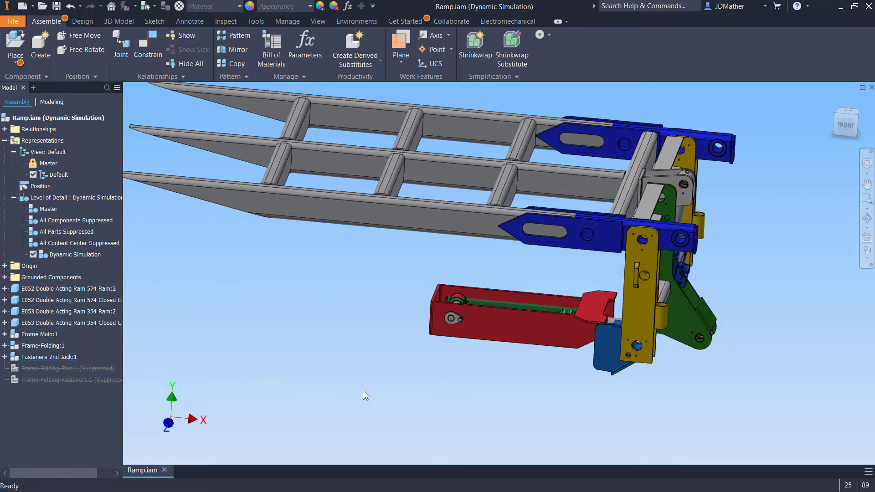
middle_click_drag(363, 390, 402, 352, "shift")
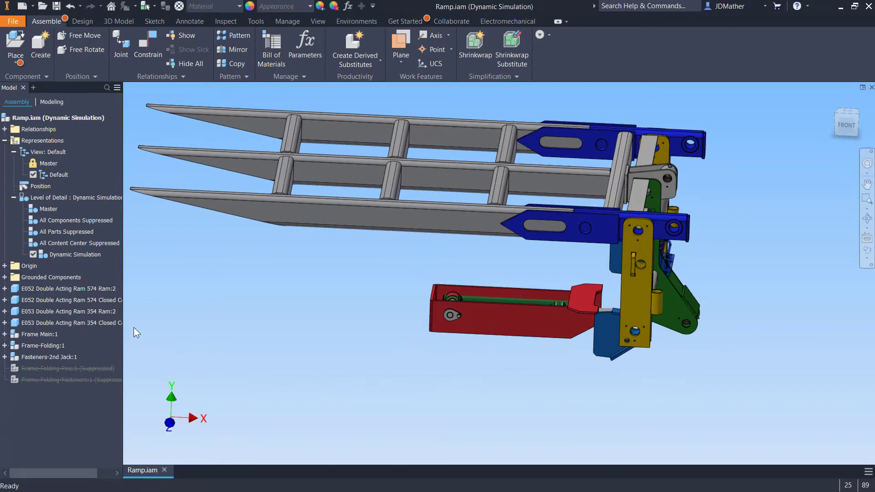
- Hide the Grounded Components folder's parts and move the Fasteners-2nd Jack pin assembly clear of the green ram's rear end
right_click(20, 277)
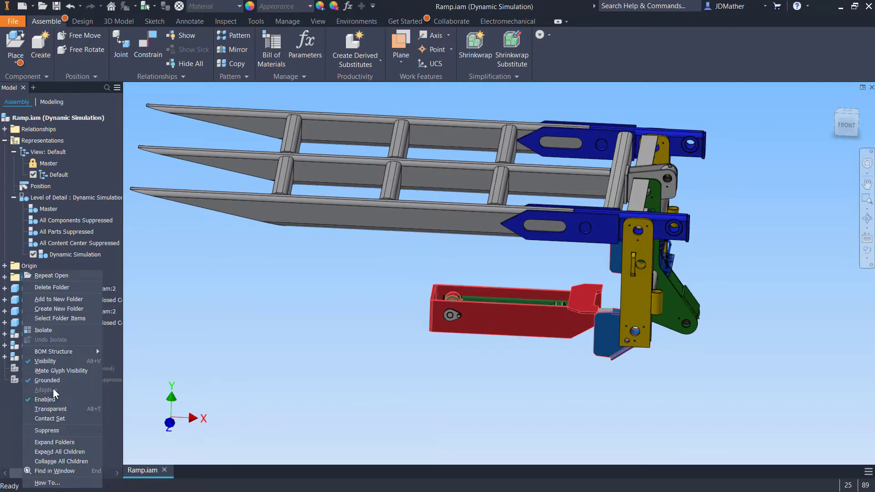
left_click(46, 361)
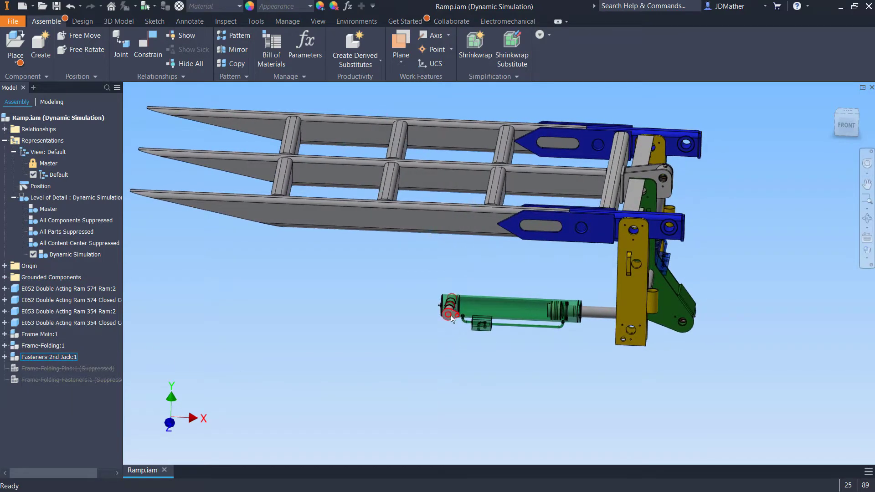
left_click(19, 357)
left_click(5, 357)
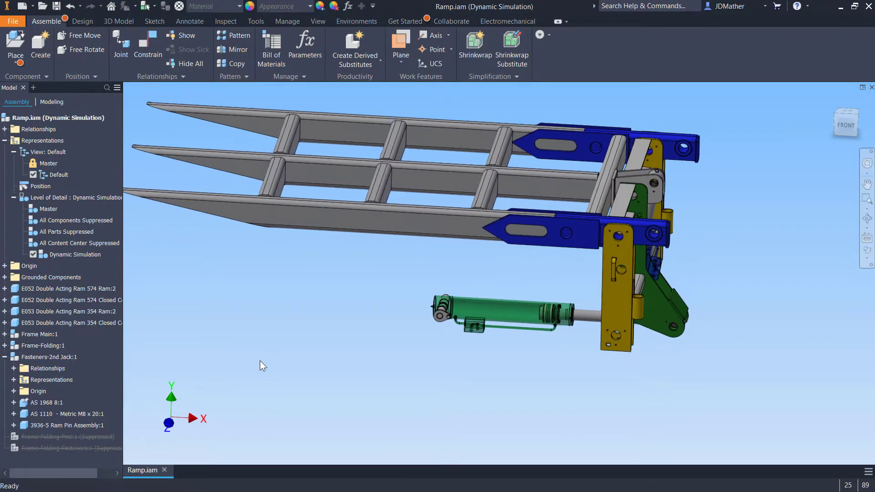
left_click_drag(439, 319, 389, 337)
left_click(376, 372)
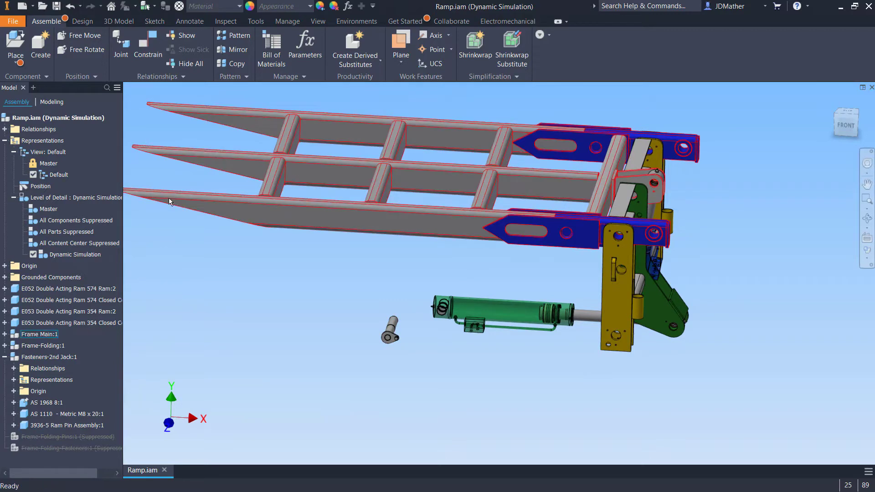
- Make the parts in the Grounded Components folder visible again
left_click(4, 277)
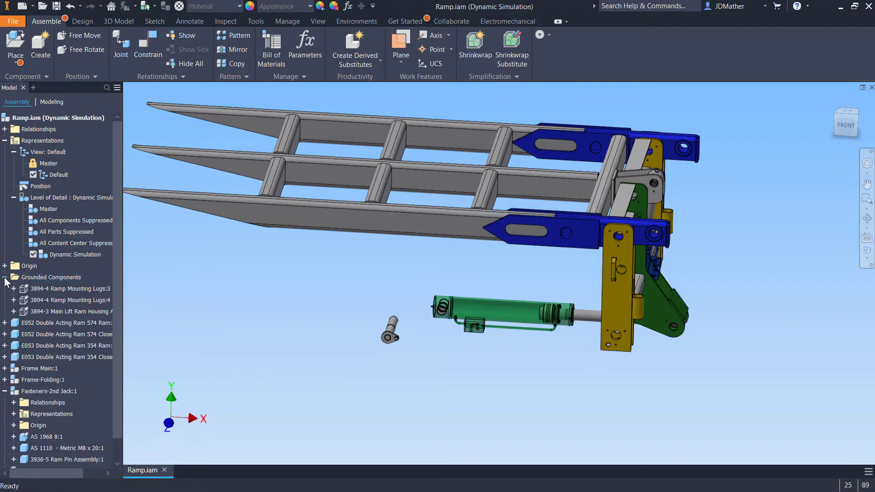
right_click(37, 279)
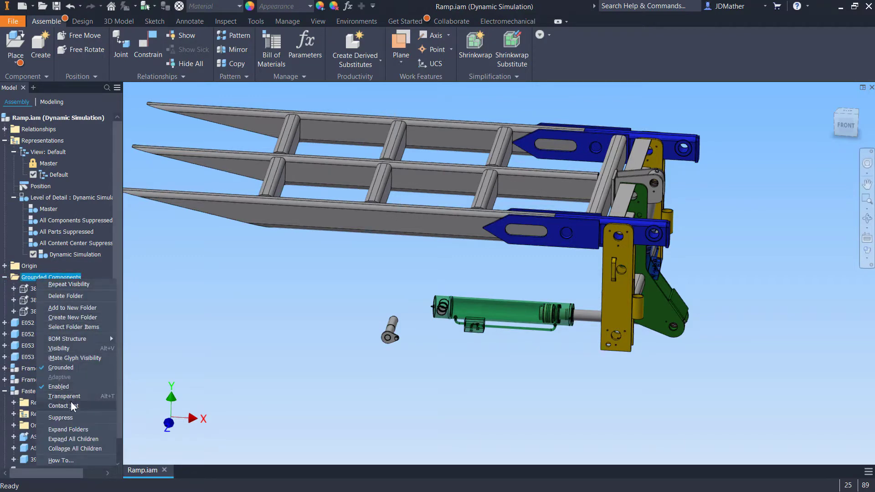
left_click(64, 345)
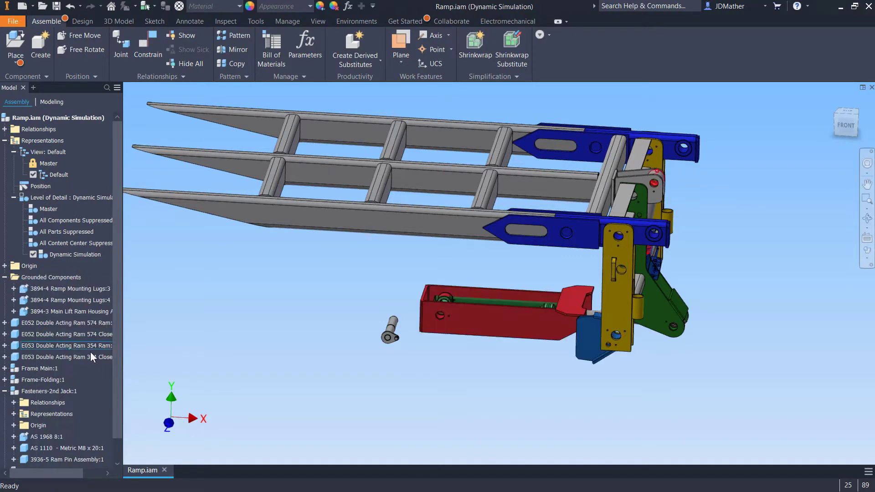
- Place an Insert constraint with 0 mm offset between the fastener pin's flange edge and the red ram housing's large side hole
middle_click_drag(342, 352, 409, 394, "shift")
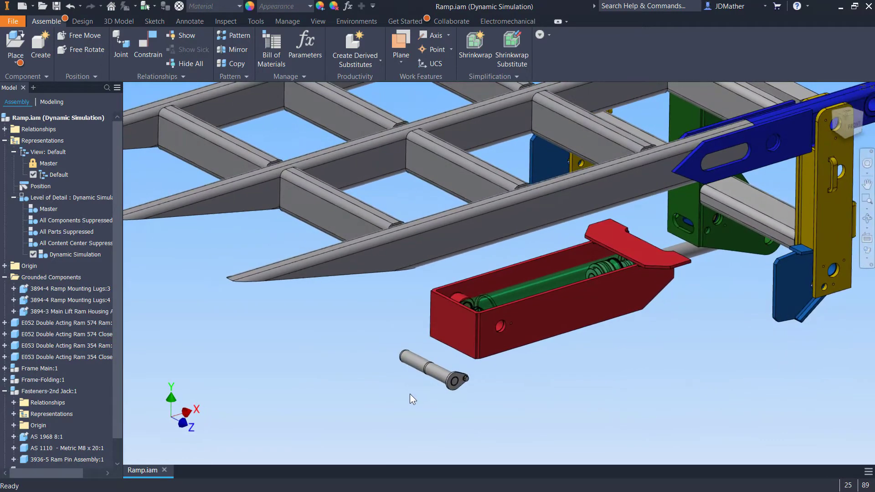
key("c")
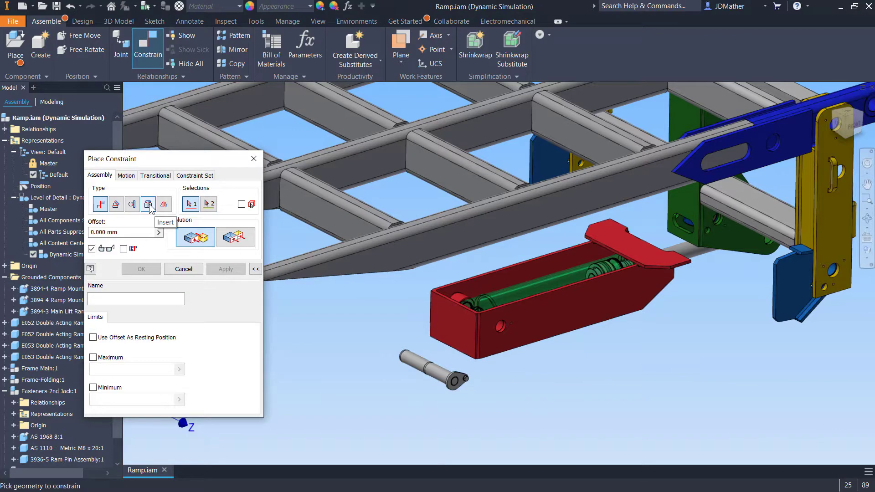
left_click(148, 205)
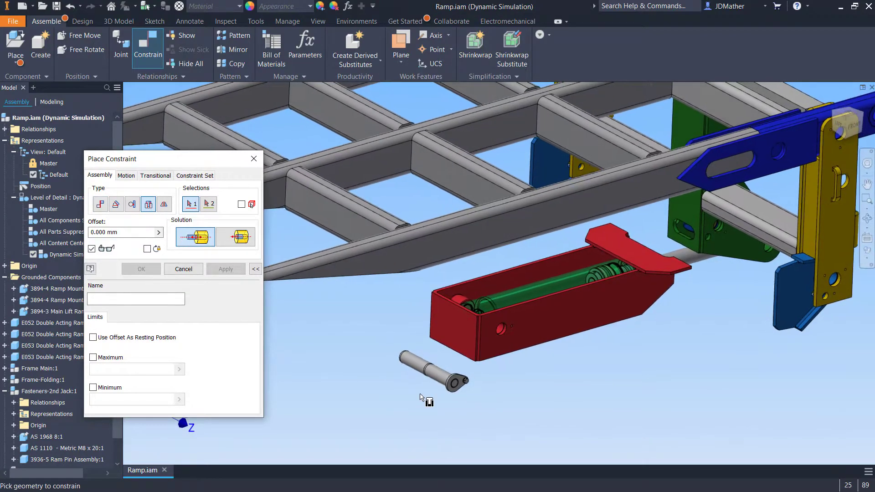
scroll(451, 403, "up", 5)
scroll(451, 403, "up", 2)
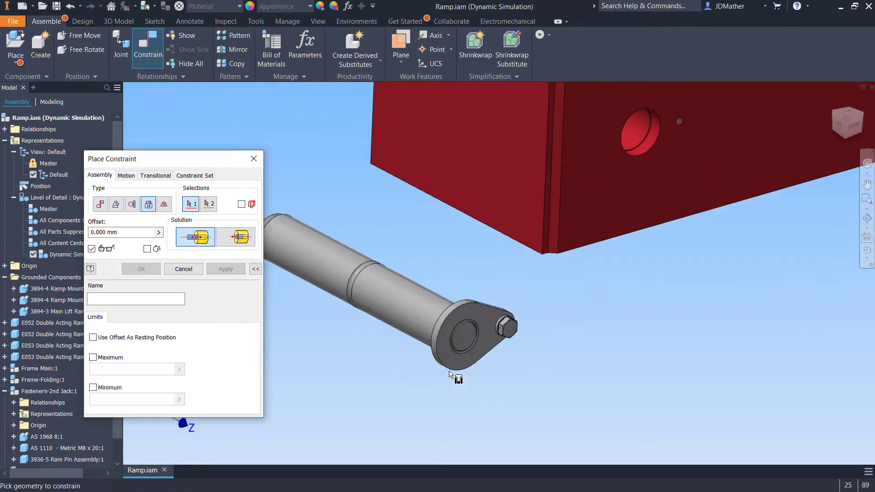
left_click(432, 339)
scroll(601, 231, "down", 3)
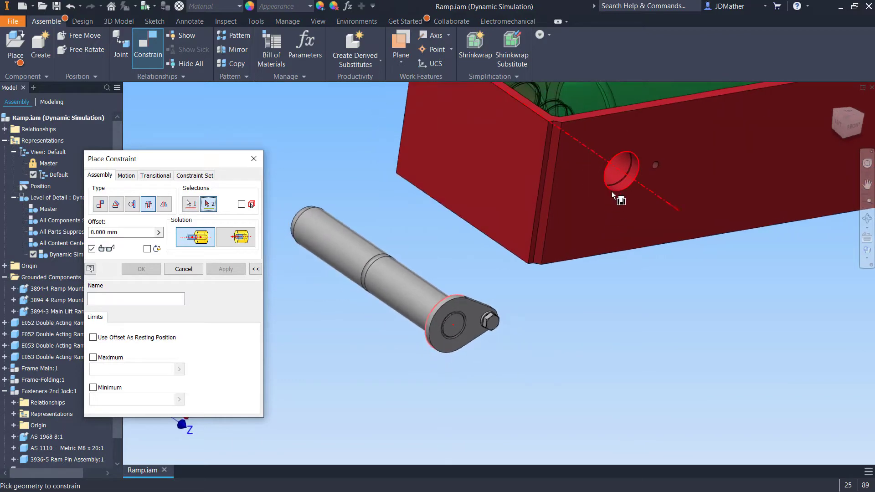
left_click(612, 190)
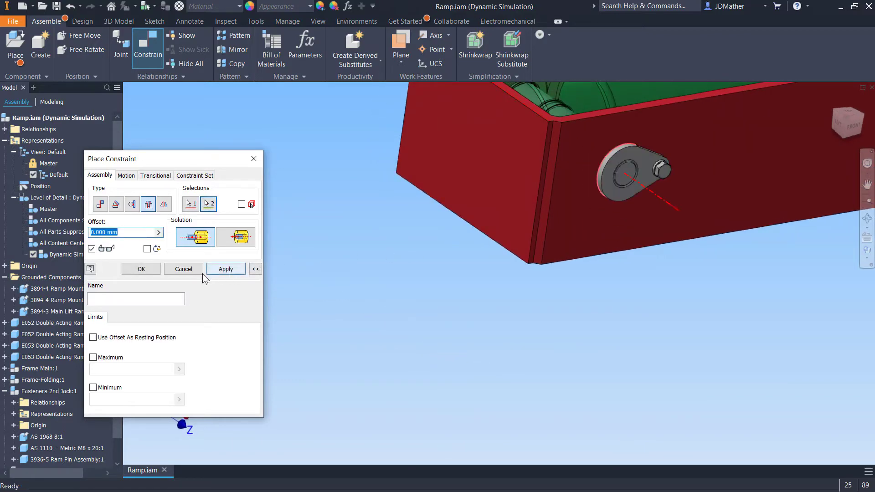
left_click(141, 269)
- Mate the axis of the fastener subassembly's M8 bolt to the small hole in the red ram housing with 0 mm offset
mouse_move(644, 172)
left_mouse_down()
mouse_move(631, 222)
mouse_move(565, 242)
mouse_move(656, 203)
mouse_move(656, 113)
mouse_move(649, 133)
mouse_move(657, 173)
left_mouse_up()
middle_click_drag(657, 173, 540, 288, "shift")
scroll(455, 313, "down", 4)
scroll(539, 288, "down", 3)
scroll(527, 264, "down", 3)
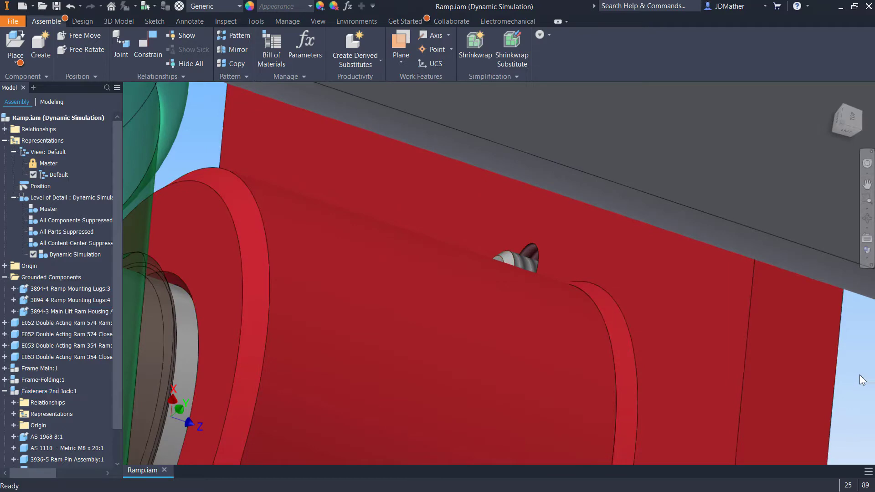
key("c")
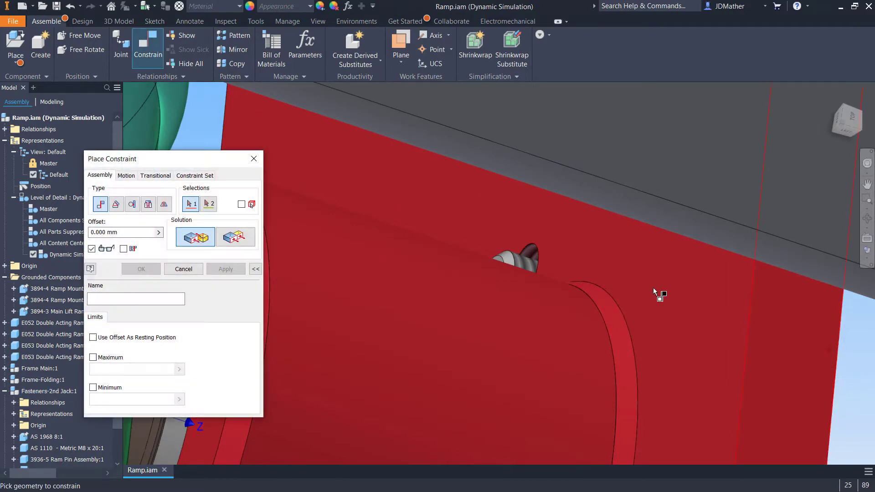
left_click(525, 264)
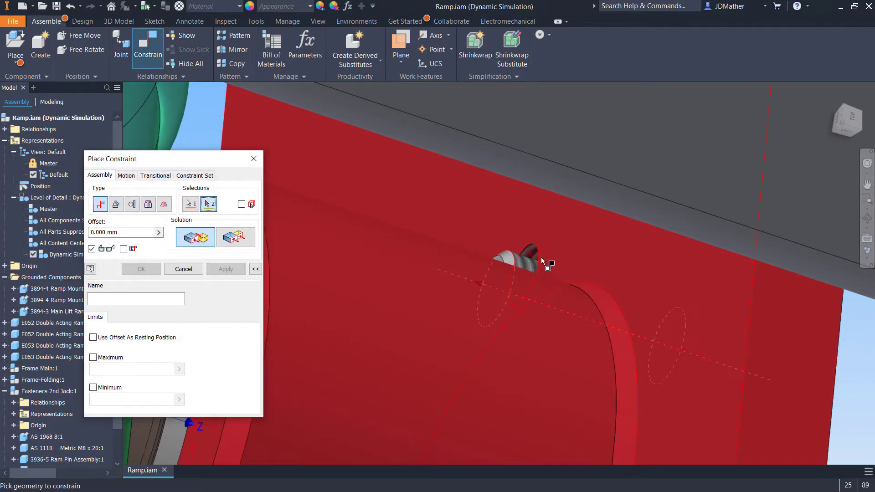
left_click(530, 253)
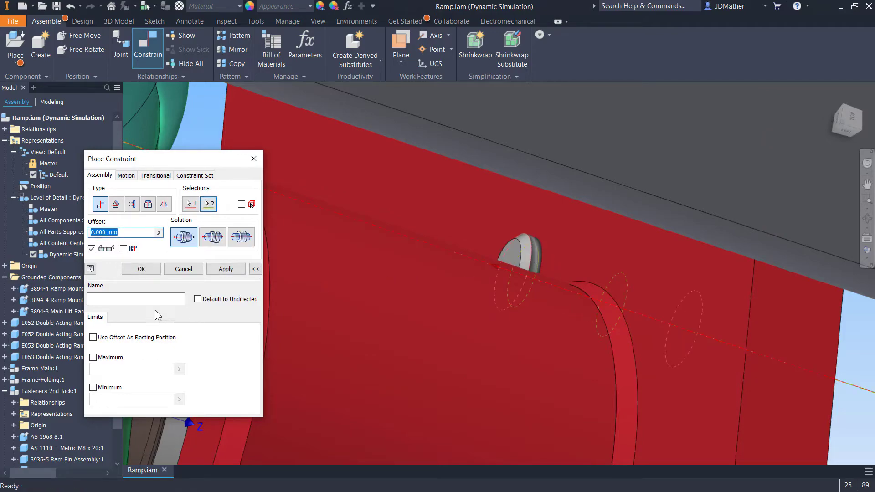
left_click(141, 270)
- Check the constrained second-jack fasteners for remaining movement by trying to pull the pin assembly away from the housing
scroll(442, 259, "up", 5)
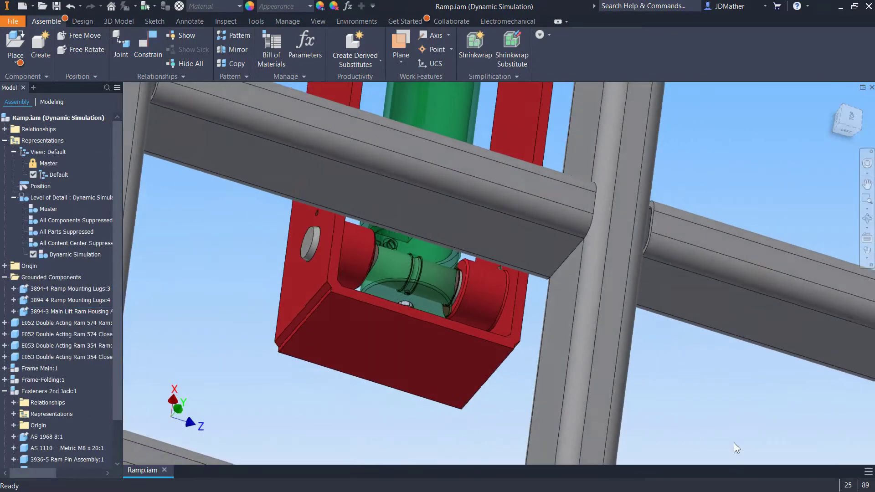
key("F6")
middle_click_drag(666, 348, 510, 293, "shift")
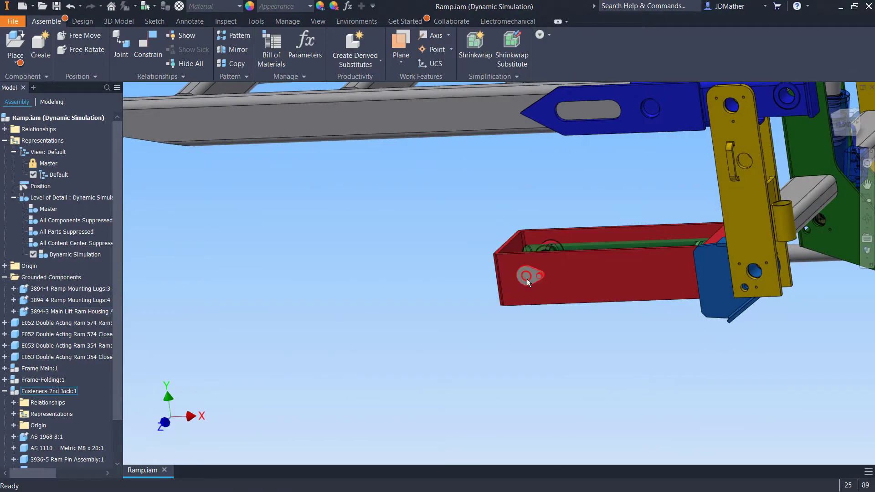
left_click_drag(526, 279, 484, 304)
key("F5")
- Hide the Fasteners-2nd Jack subassembly and the parts in the Grounded Components folder
left_click(5, 391)
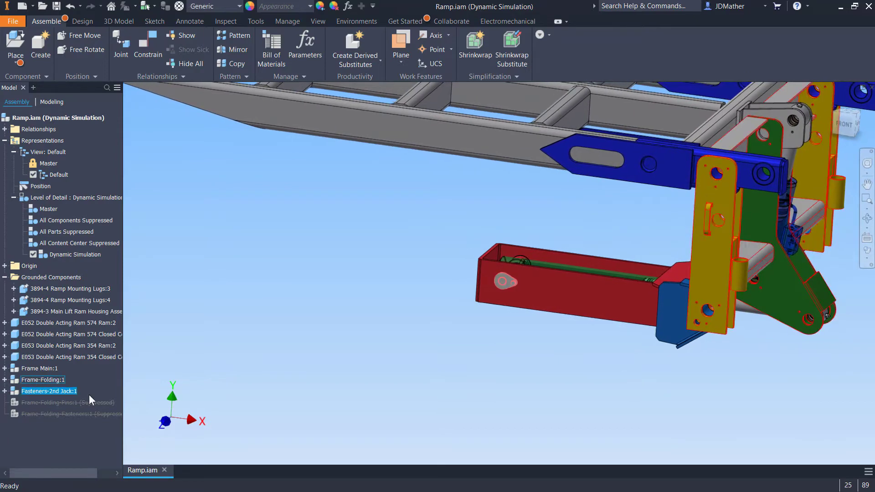
left_click(68, 403)
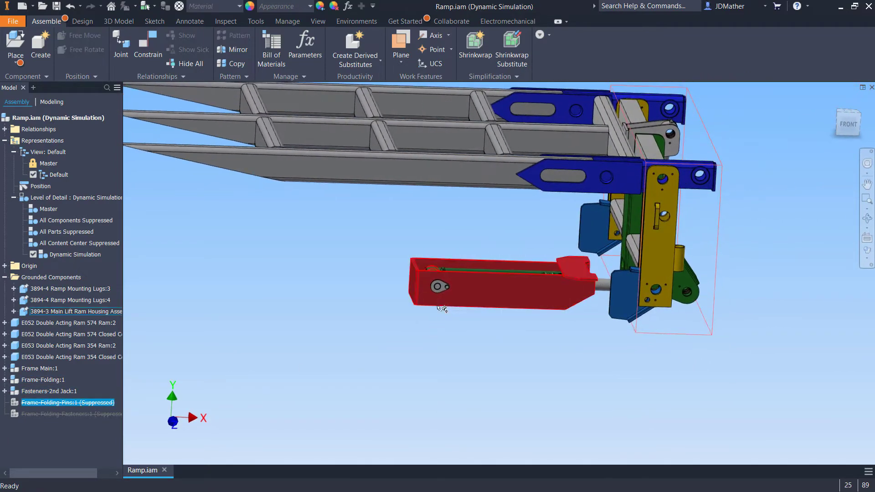
right_click(33, 389)
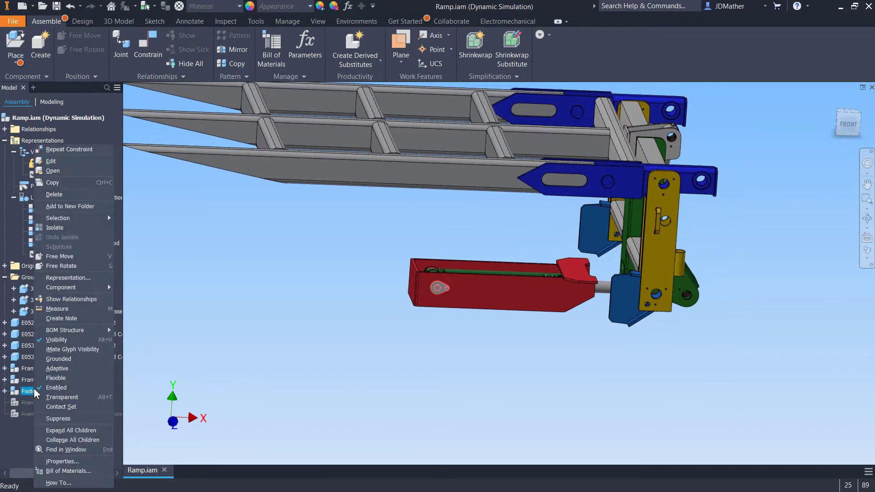
left_click(56, 340)
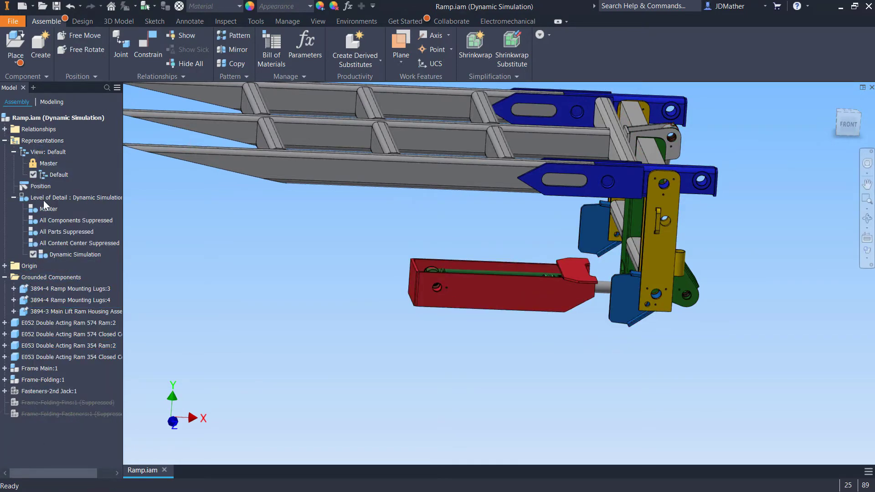
right_click(44, 276)
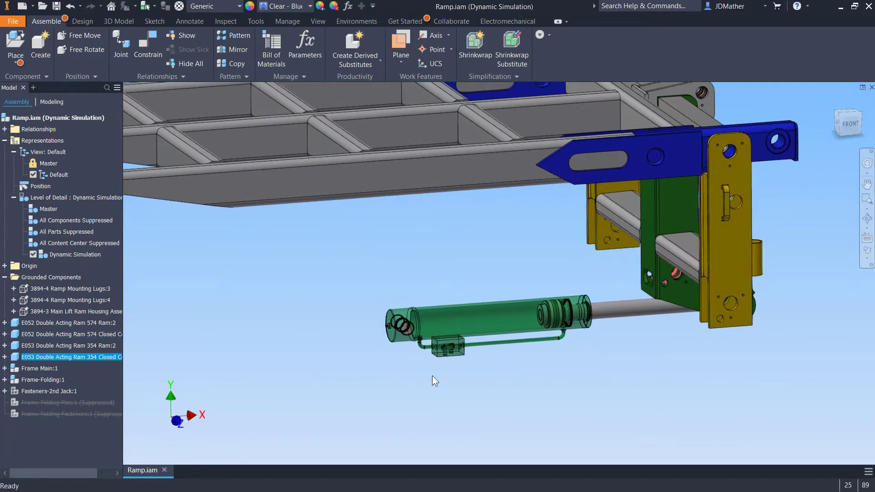
- Hide the green E052 Double Acting Ram 574 cylinder and its ram rod
scroll(438, 355, "up", 5)
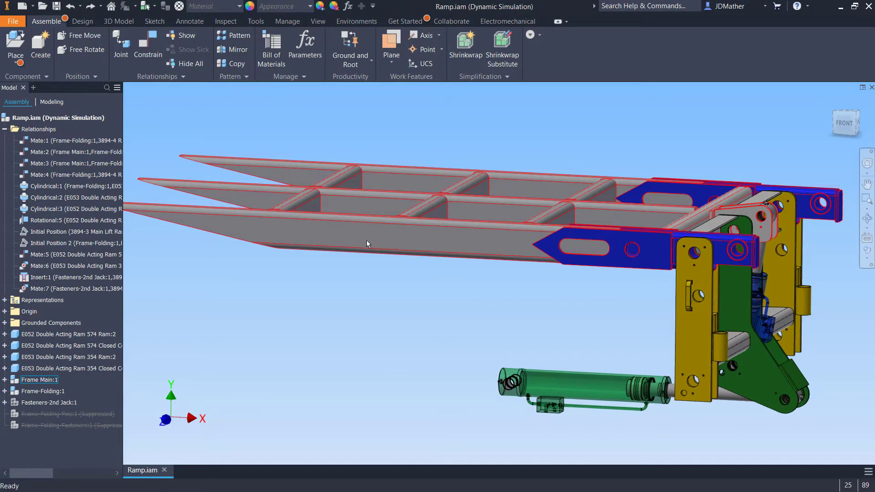
middle_click_drag(367, 241, 418, 241, "shift")
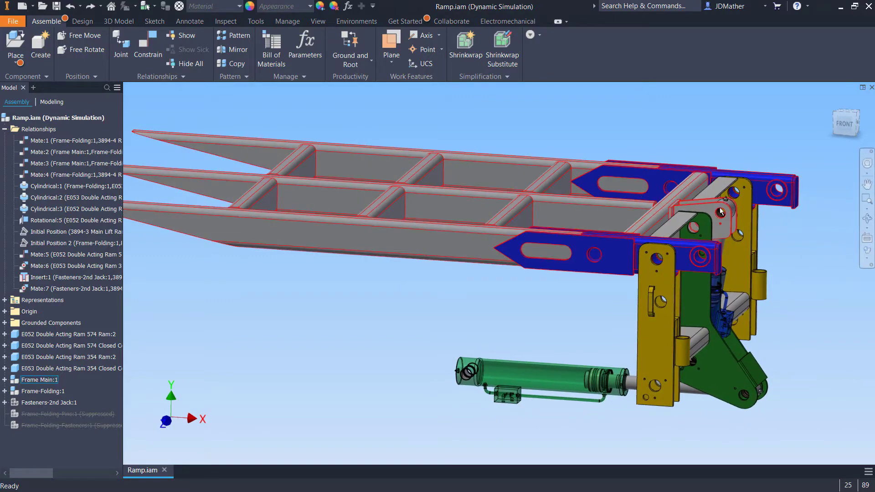
scroll(710, 211, "up", 5)
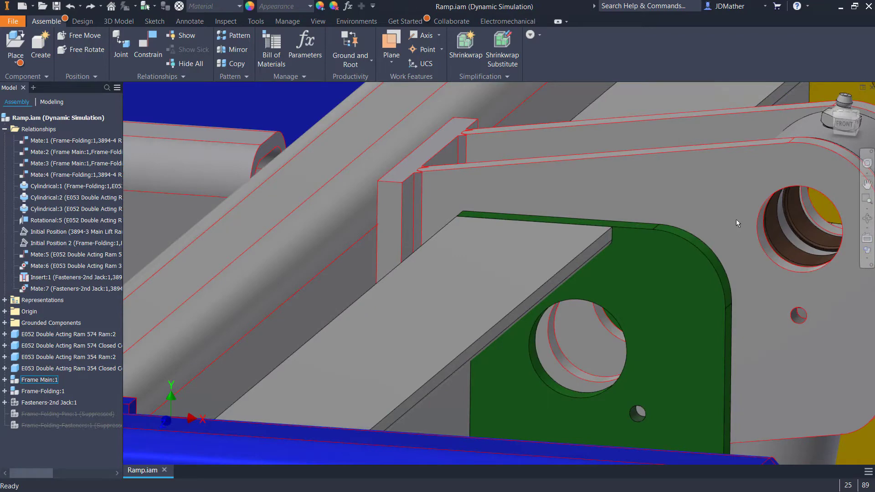
scroll(742, 234, "down", 10)
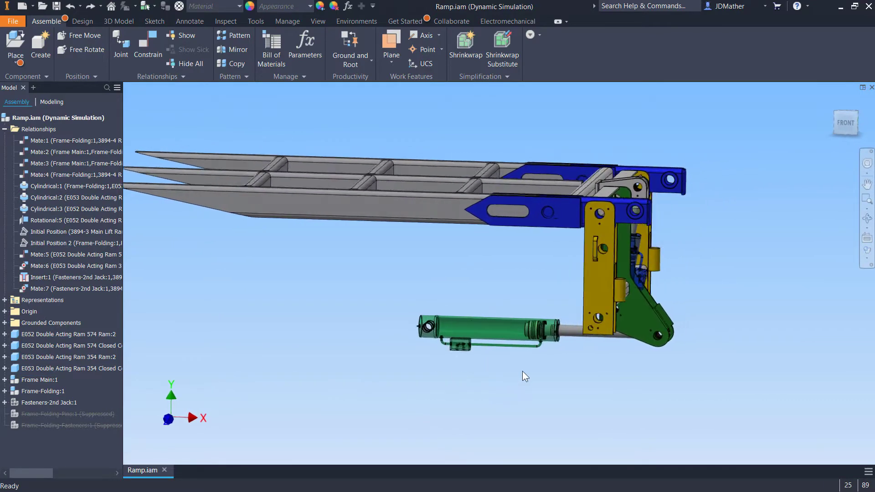
left_click_drag(542, 379, 498, 307)
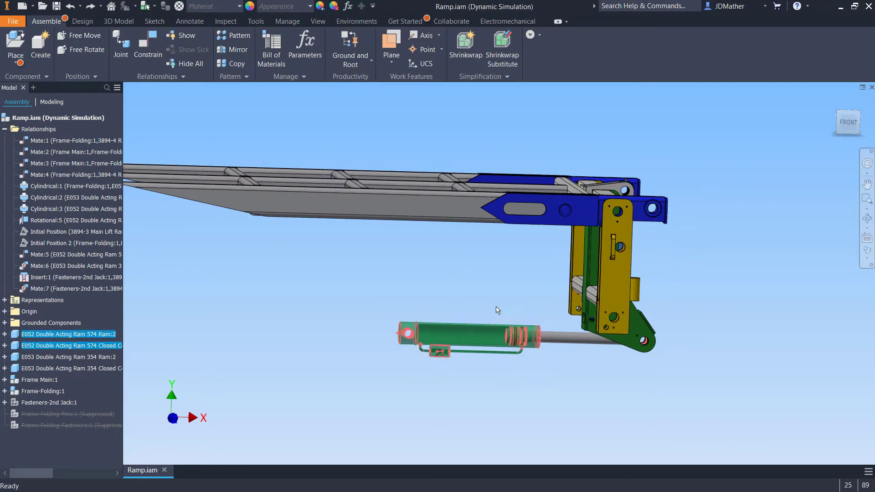
right_click(465, 286)
left_click(484, 296)
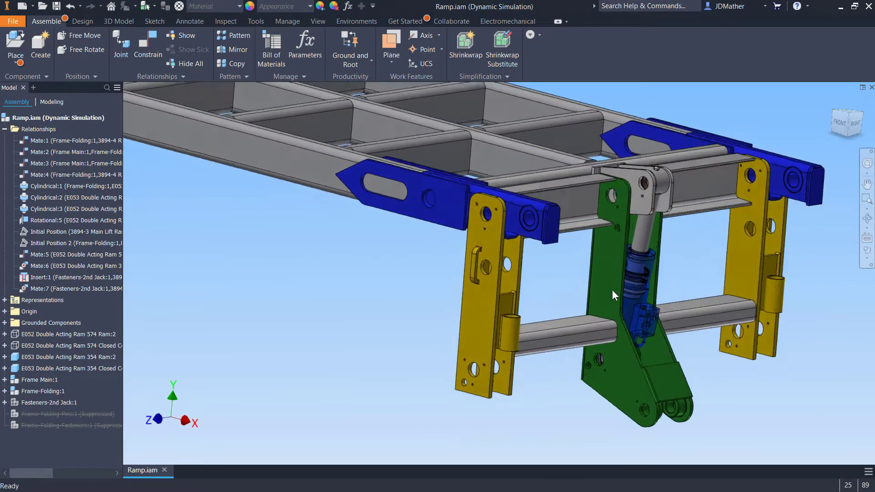
- Hide the blue E053 Double Acting Ram 354 cylinder and its ram rod between the green frame plates
right_click(634, 280)
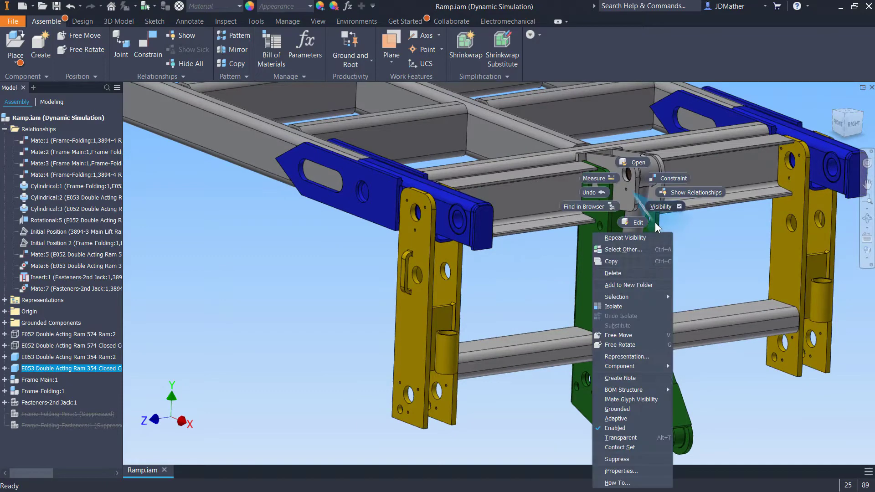
left_click(660, 206)
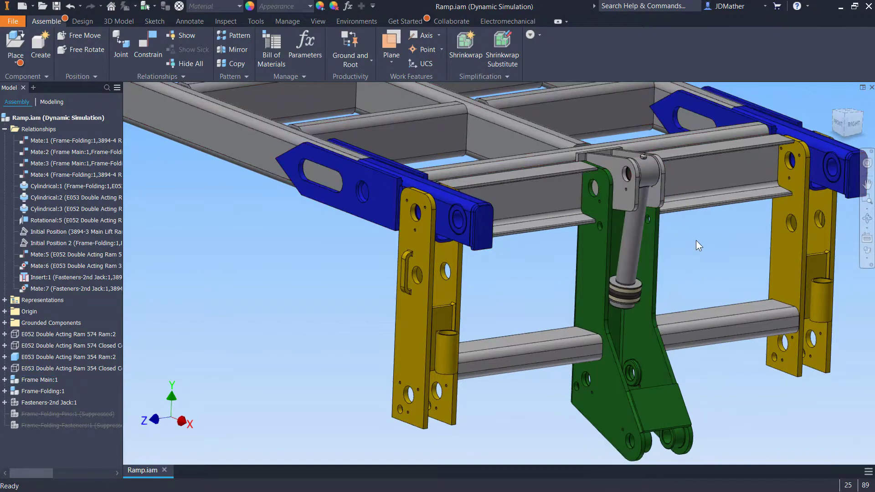
right_click(635, 252)
left_click(664, 207)
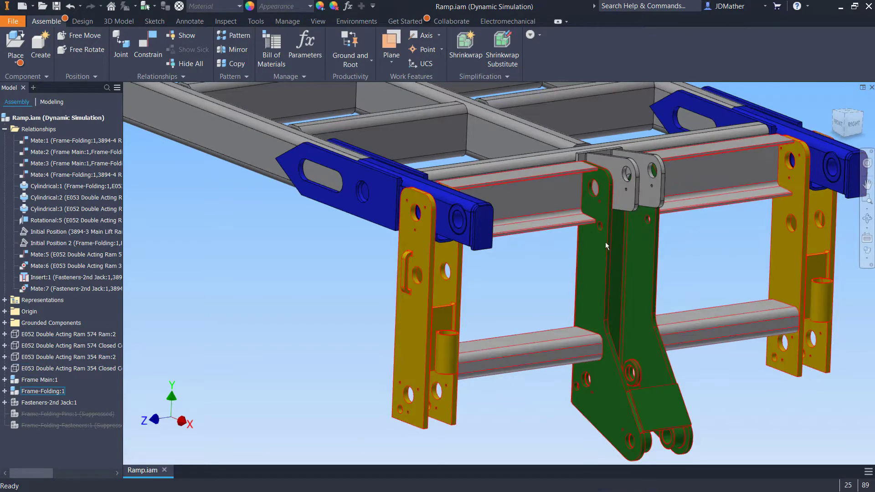
- Review the parts and constraints listed inside the Fasteners-2nd Jack subassembly
scroll(280, 282, "down", 5)
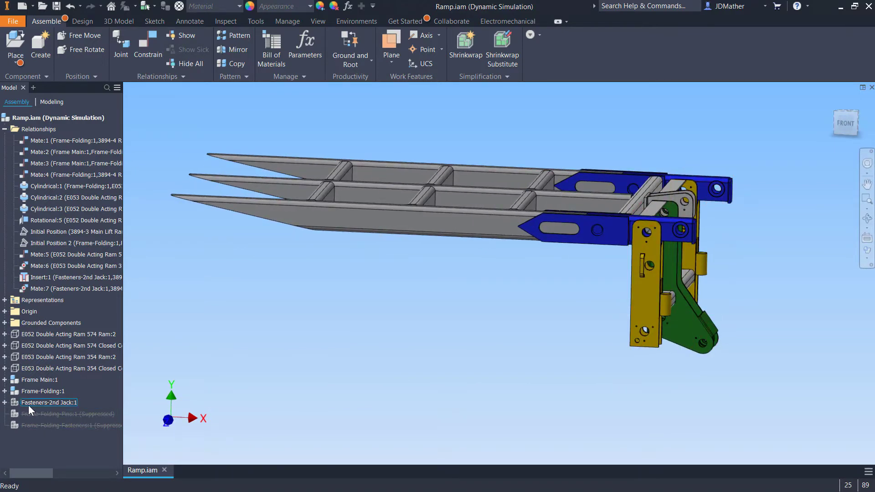
left_click(5, 403)
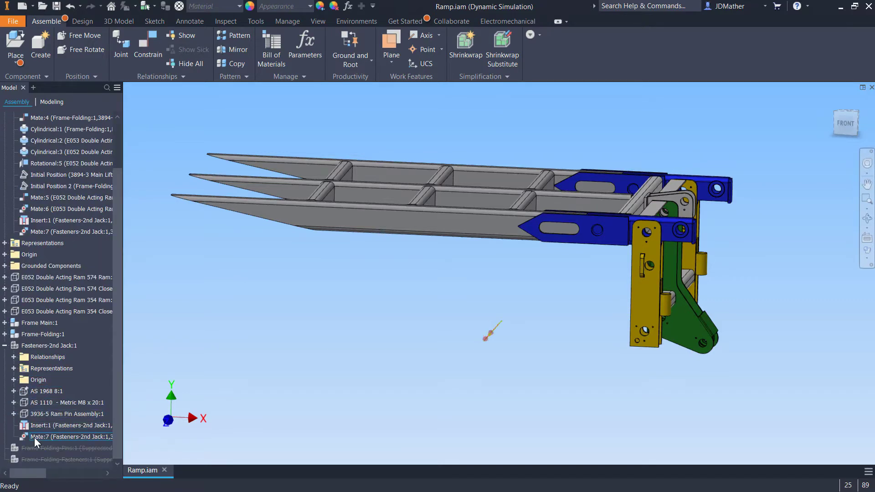
left_click(5, 345)
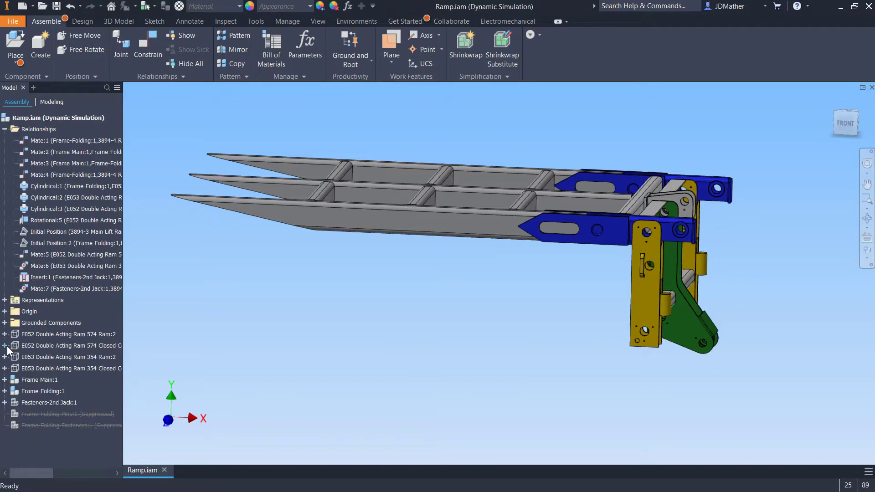
- Unsuppress the Frame-Folding-Pins subassembly and inspect where its pins sit in the folding frame
left_click(32, 416)
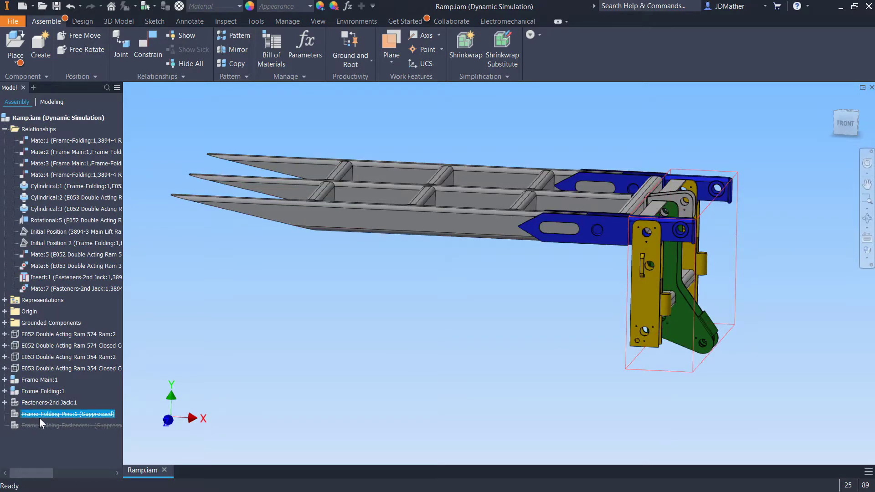
right_click(42, 416)
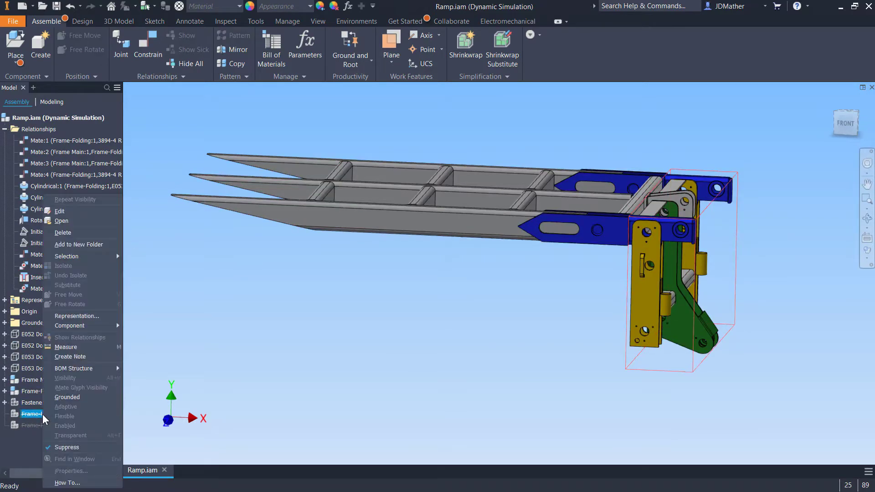
left_click(67, 447)
middle_click_drag(606, 335, 660, 227, "shift")
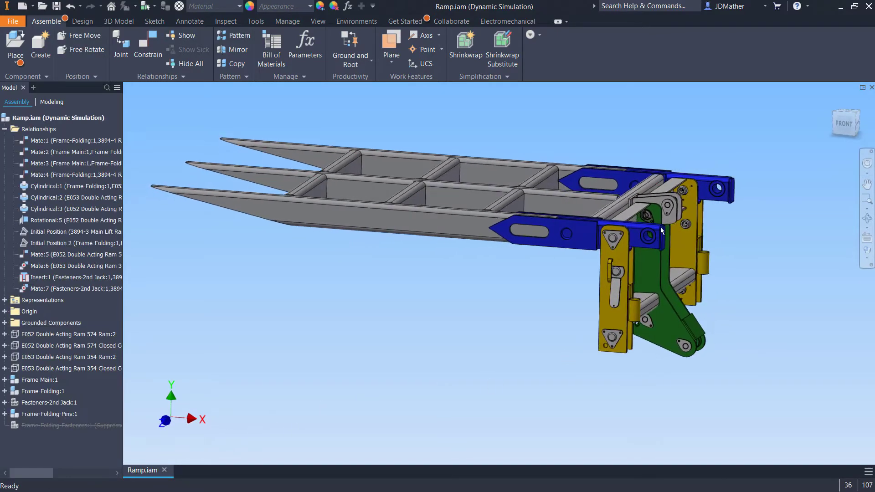
middle_click_drag(758, 274, 548, 357, "shift")
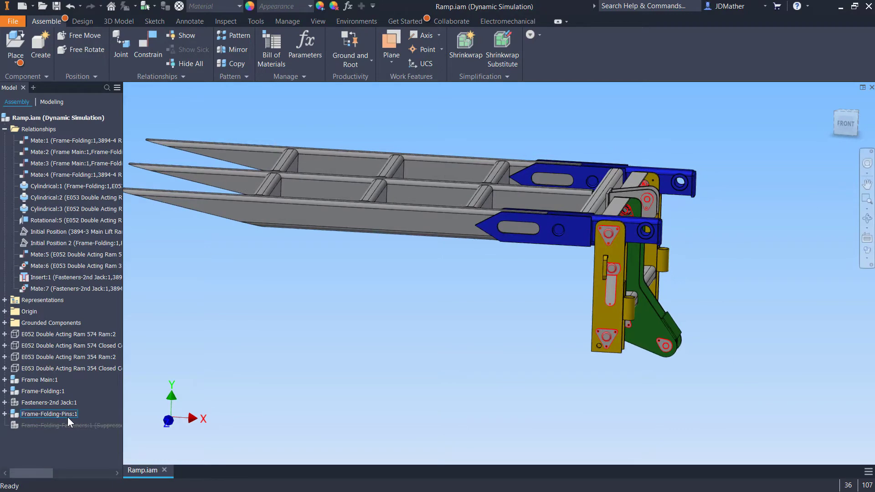
scroll(611, 300, "down", 2)
middle_click_drag(611, 301, 542, 276, "shift")
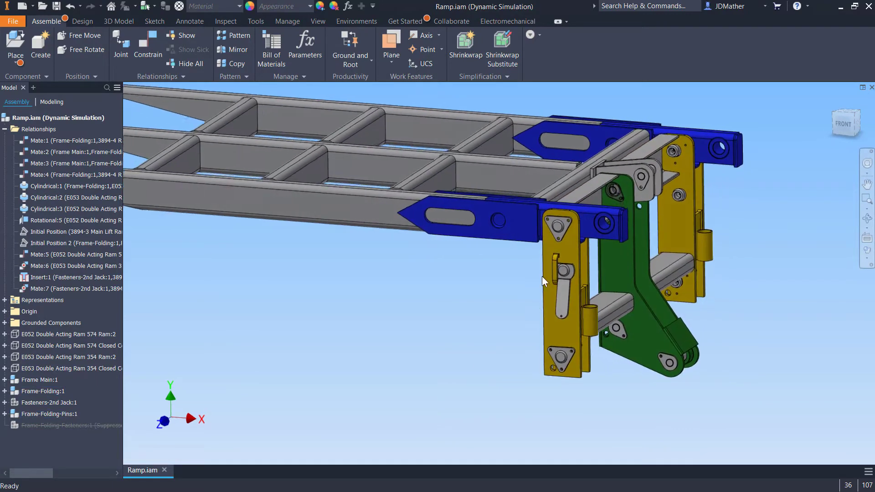
scroll(542, 276, "down", 1)
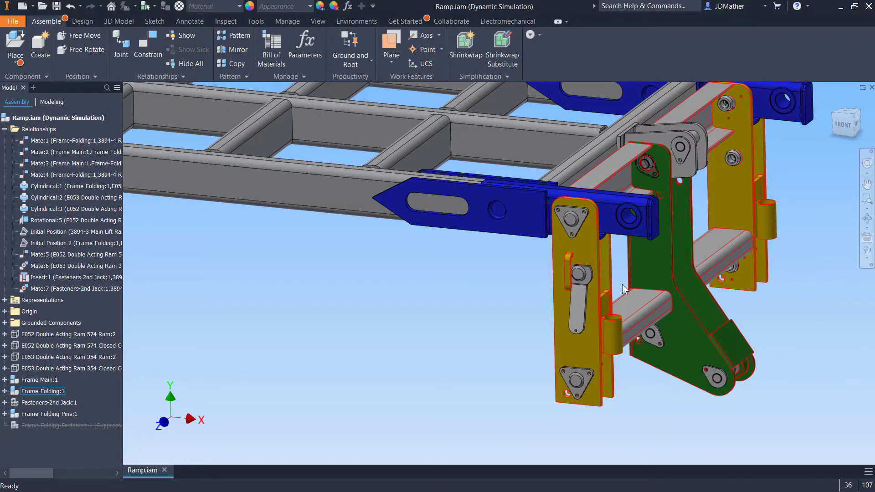
- Examine how the Frame-Folding-Pins parts sit in the folding frame's plates, lugs and holes from several sides
middle_click_drag(622, 284, 510, 325, "shift")
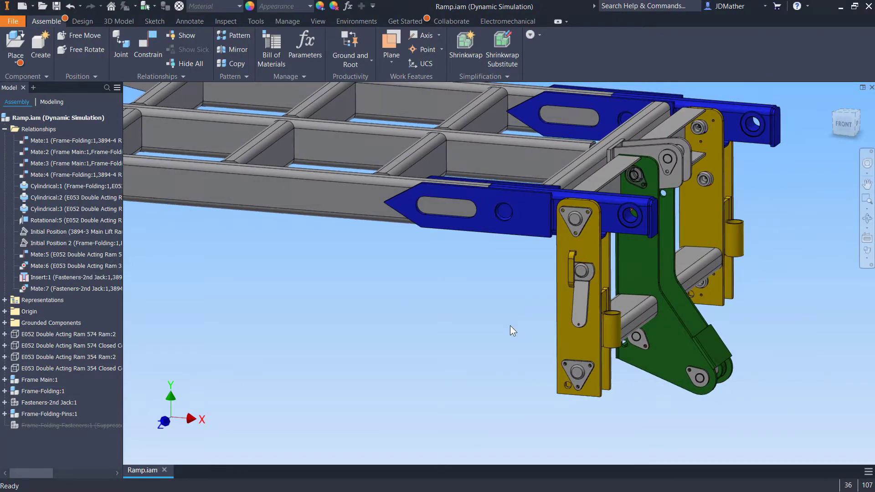
left_click(572, 376)
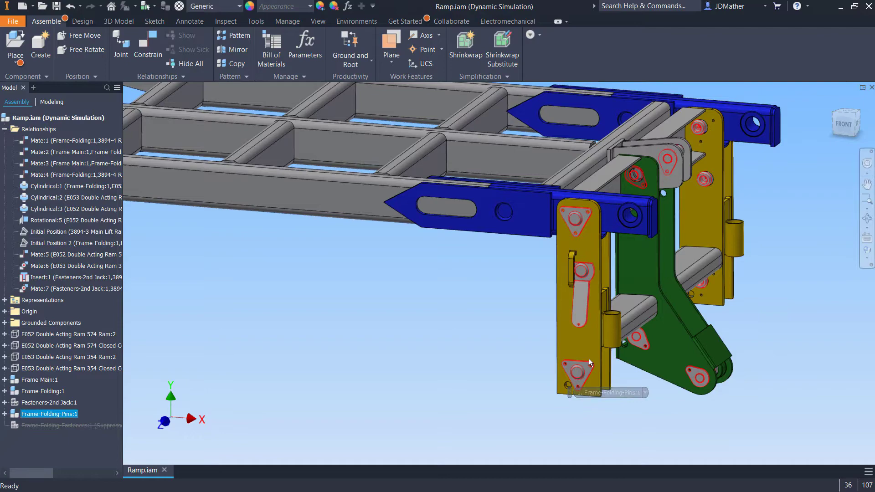
left_click(527, 327)
middle_click_drag(527, 327, 624, 275, "shift")
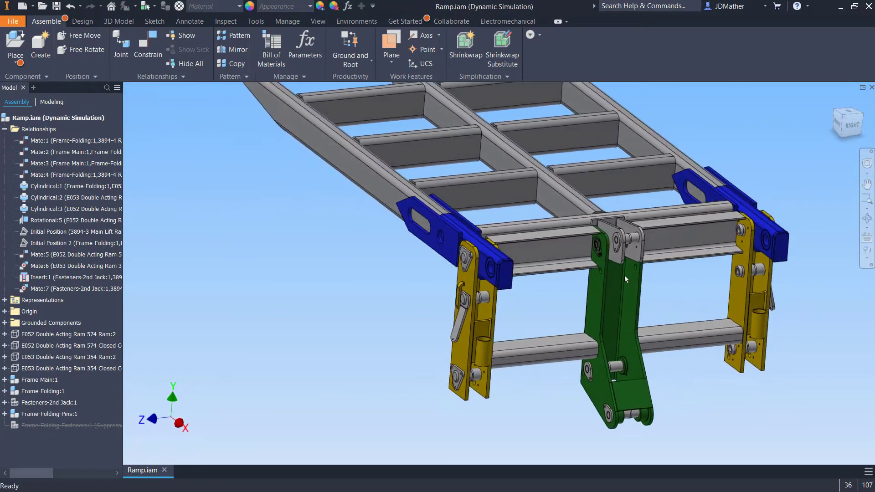
scroll(625, 275, "up", 10)
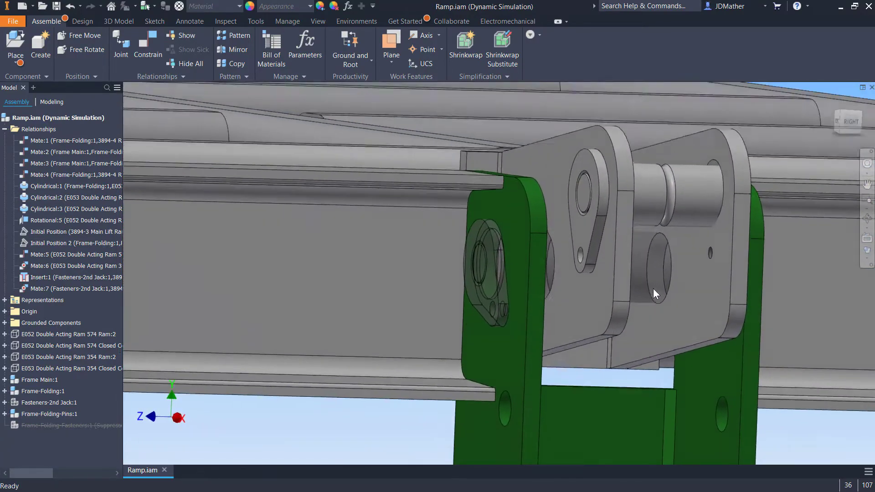
scroll(652, 289, "down", 5)
middle_click_drag(534, 315, 742, 215, "shift")
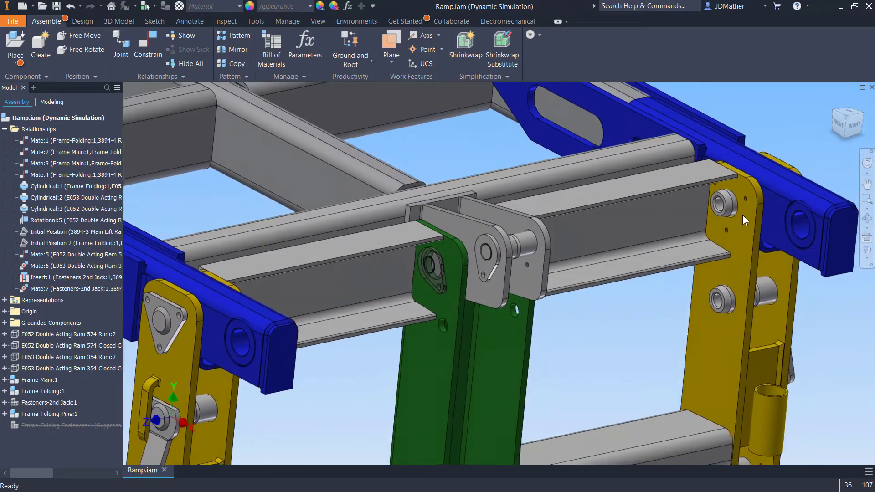
scroll(742, 214, "up", 7)
middle_click_drag(687, 218, 726, 264, "shift")
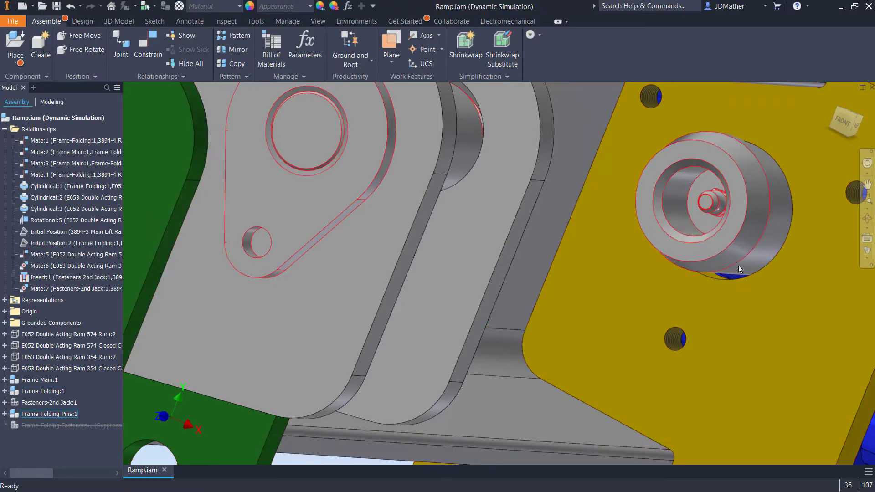
scroll(739, 266, "down", 7)
middle_click_drag(734, 263, 575, 219, "shift")
scroll(556, 248, "up", 3)
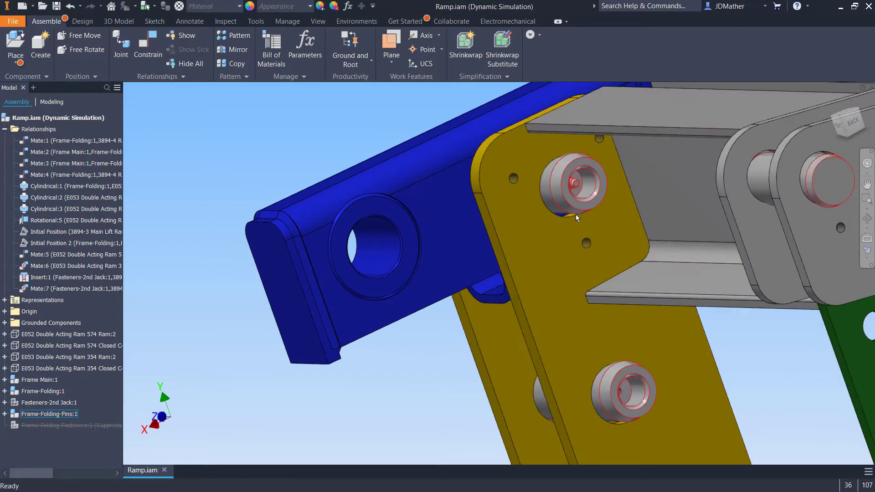
scroll(758, 214, "up", 4)
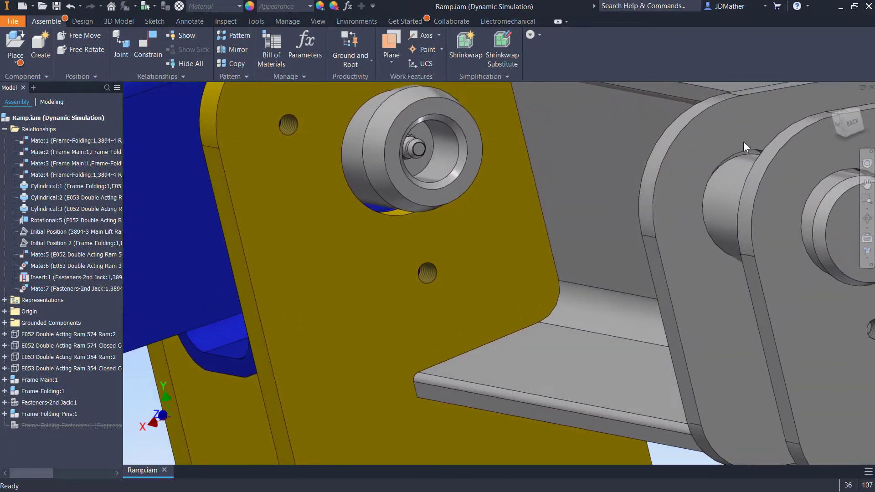
middle_click_drag(742, 142, 742, 155, "shift")
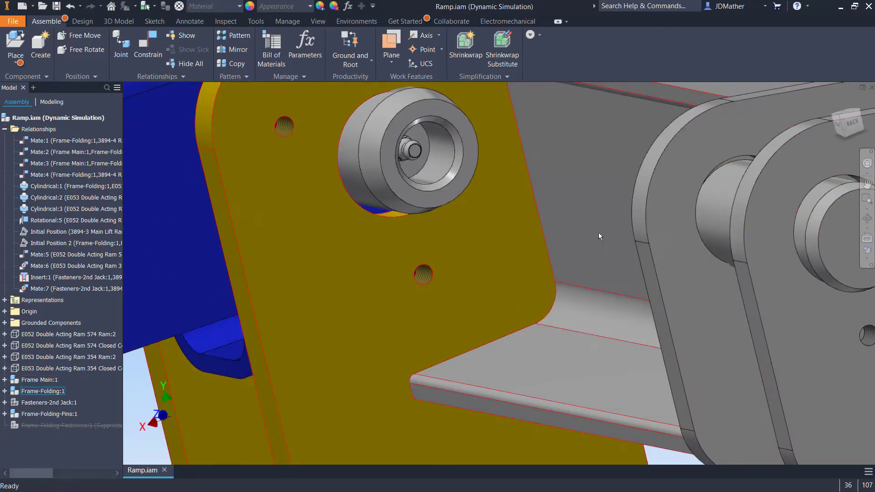
key("F6")
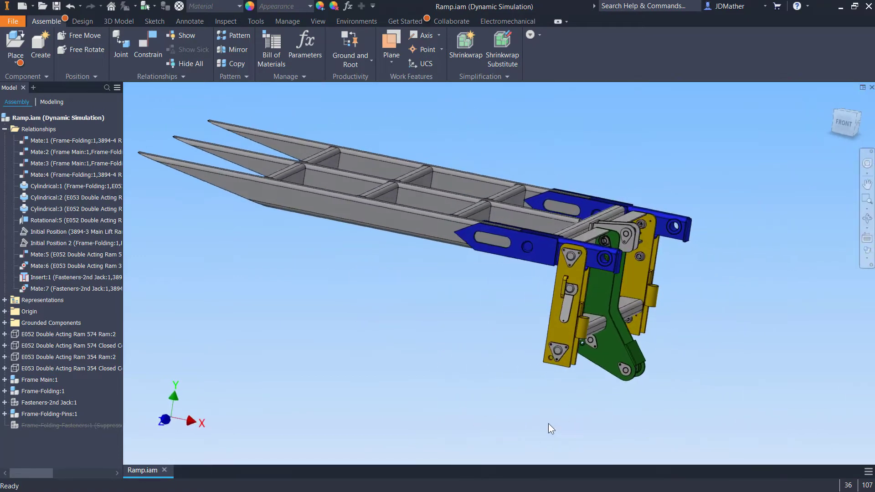
scroll(488, 411, "up", 2)
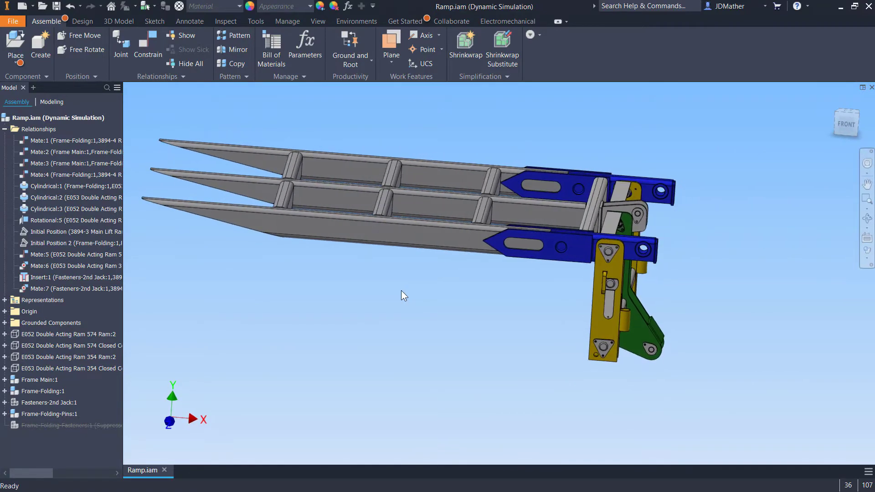
- Hide the Frame Main subassembly so only the folding frame and its pins remain in view
left_click(422, 215)
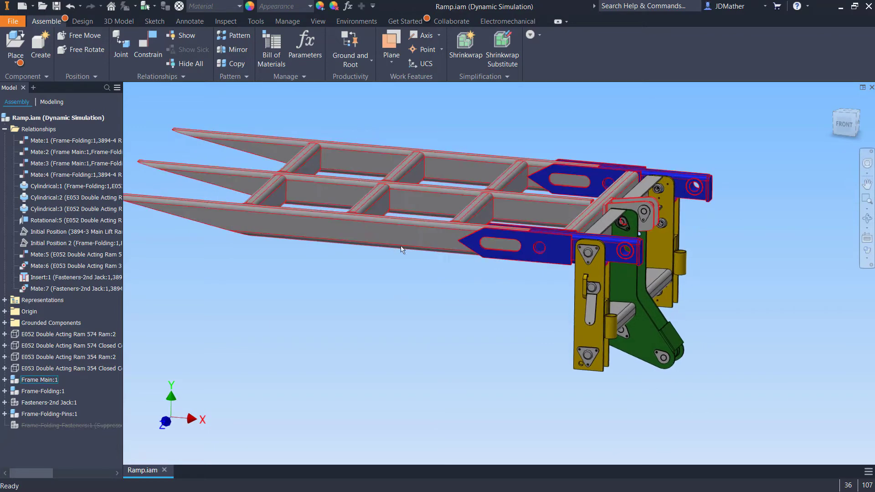
right_click(35, 381)
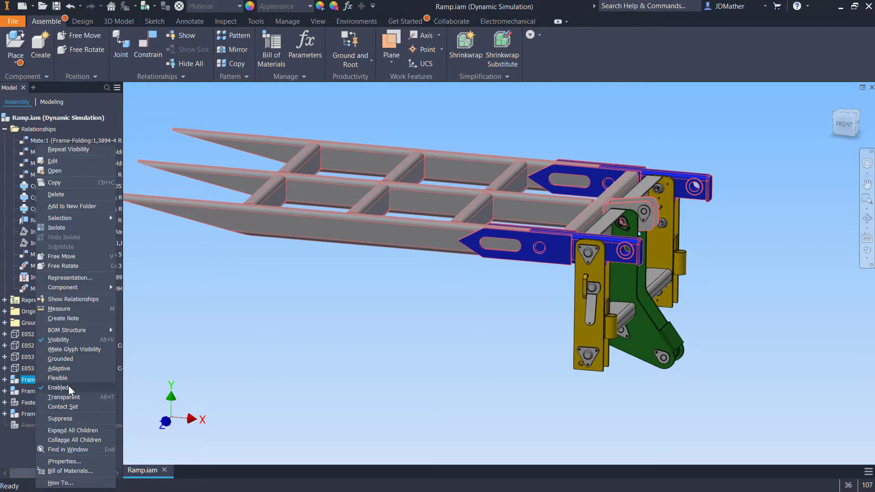
left_click(59, 339)
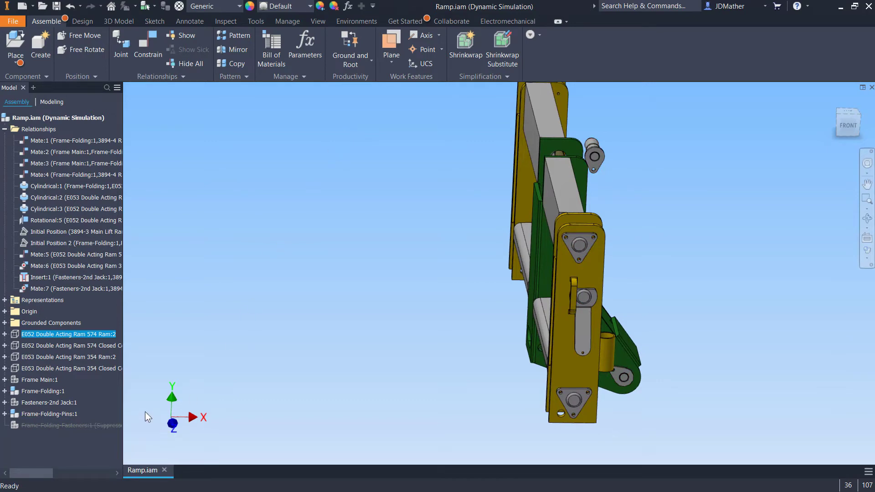
- Unsuppress the Frame-Folding-Fasteners subassembly and inspect its fasteners around the folding frame
right_click(33, 425)
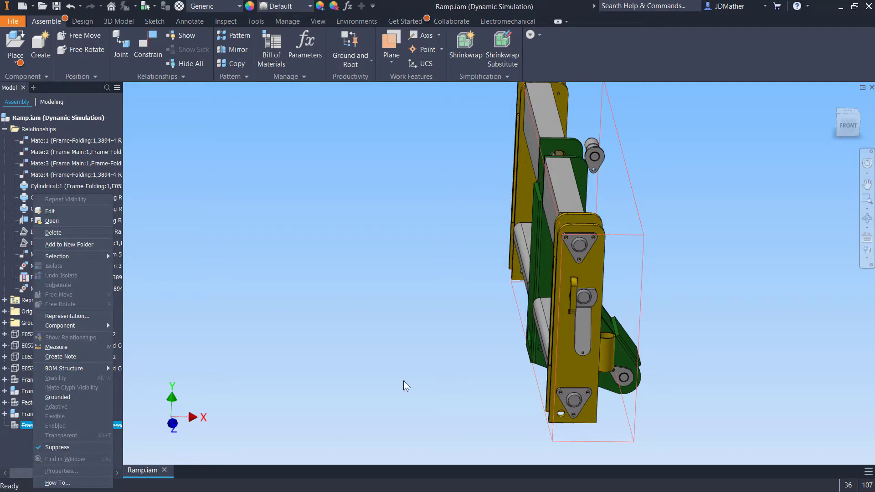
left_click(54, 447)
key("F6")
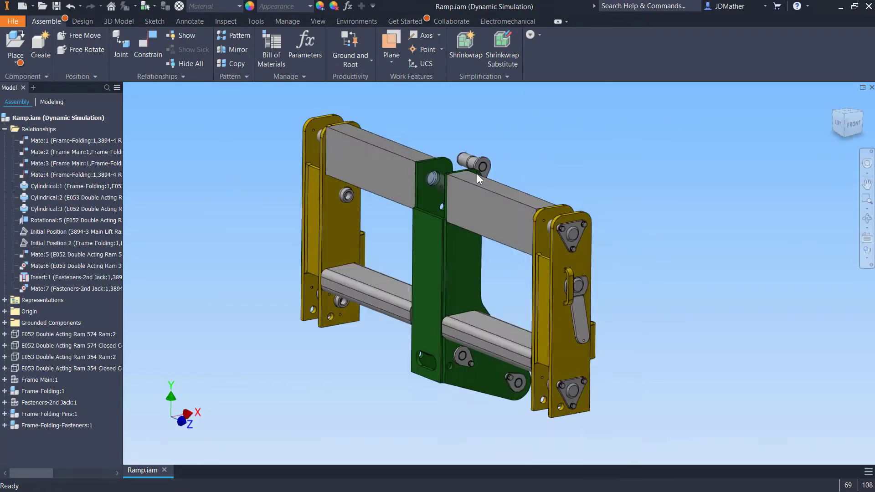
scroll(477, 174, "down", 3)
scroll(461, 292, "up", 3)
middle_click_drag(461, 291, 530, 200, "shift")
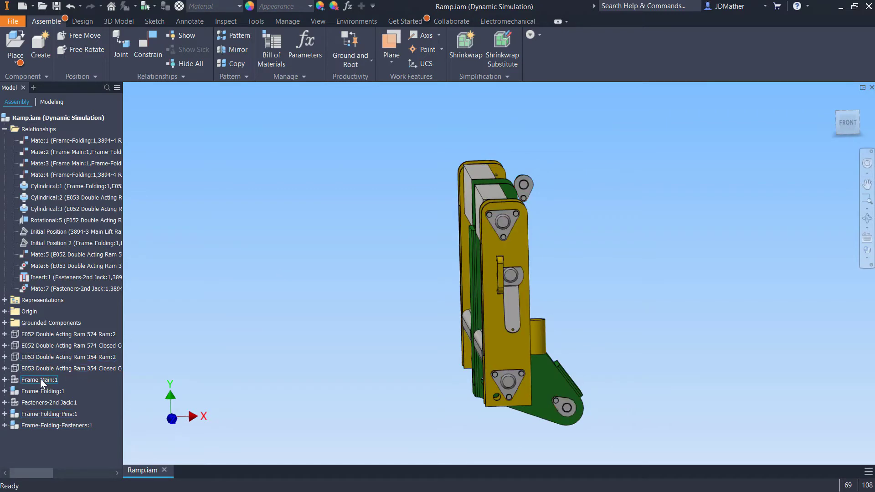
- Expand the Frame-Folding-Pins subassembly and rotate the front view so the folding frame lies horizontally with the loose ram pin below it
left_click(5, 414)
scroll(596, 282, "down", 2)
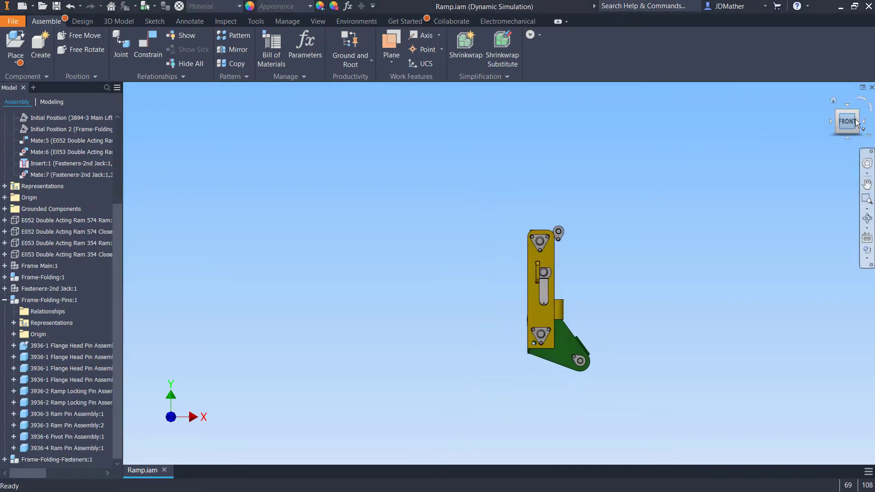
left_click(869, 112)
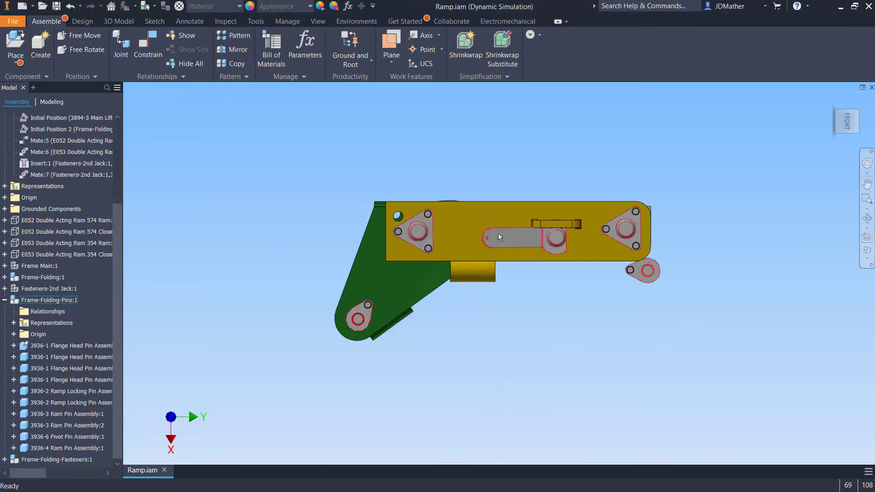
scroll(491, 208, "up", 1)
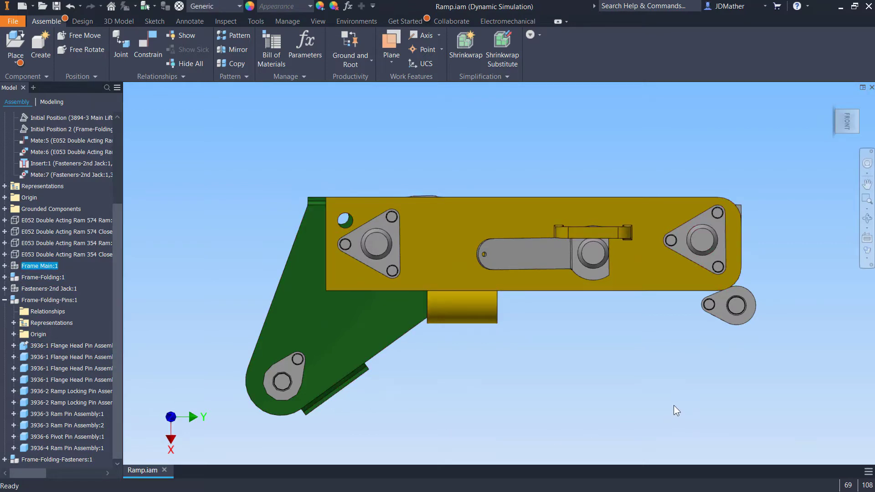
left_click(725, 312)
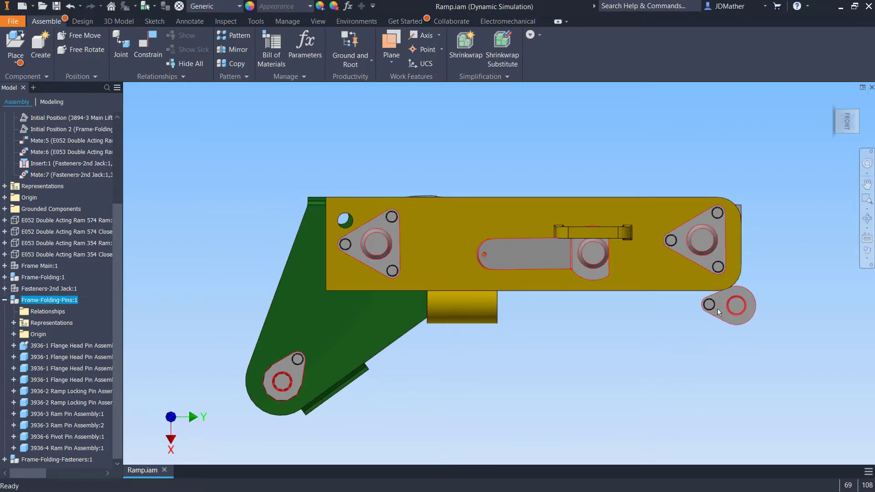
left_click(559, 439)
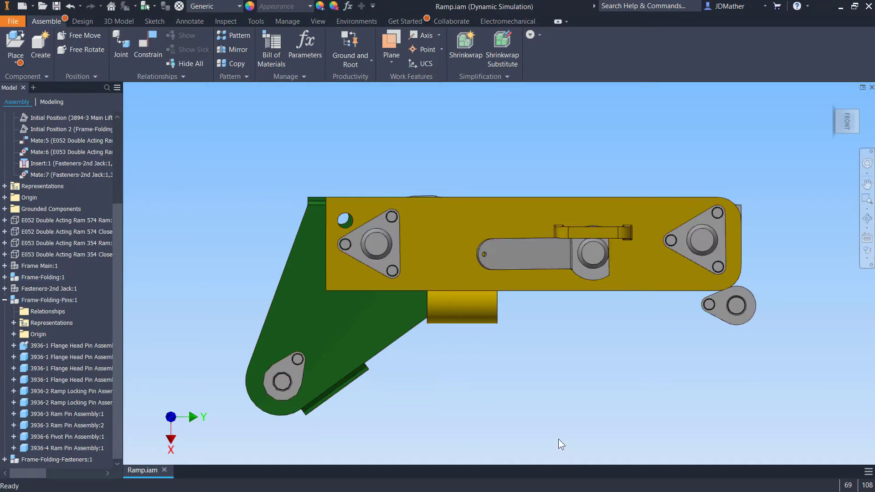
- Using Part Priority, select the loose 3936-4 Ram Pin Assembly with its screw and washer and restructure them into Frame Main
right_click(585, 448, "shift")
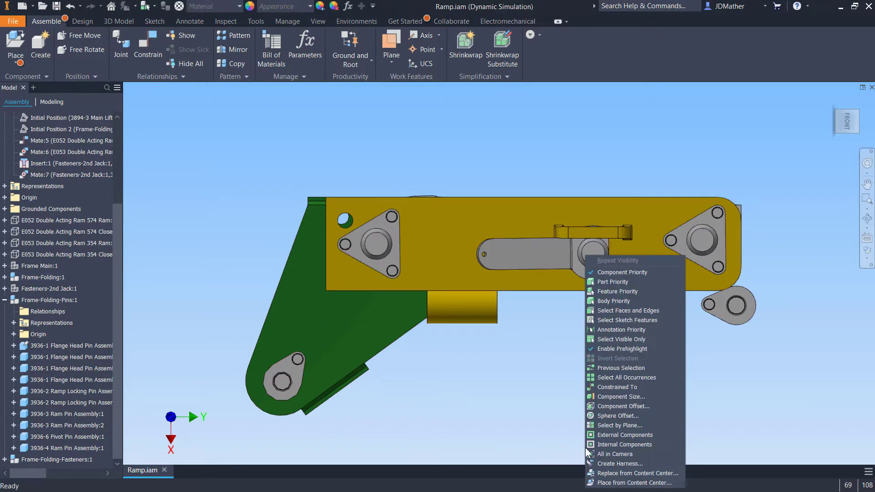
left_click(611, 282)
left_click_drag(777, 348, 694, 304)
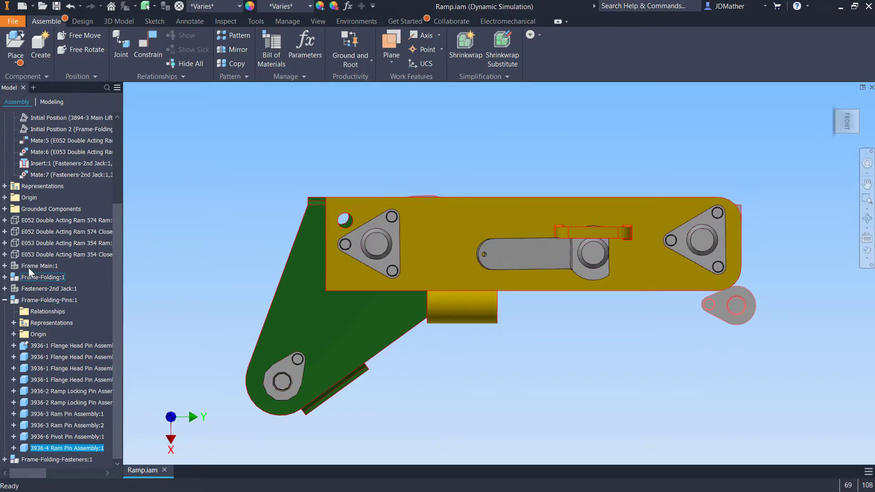
mouse_move(25, 449)
left_mouse_down()
mouse_move(27, 266)
mouse_move(41, 450)
left_mouse_up()
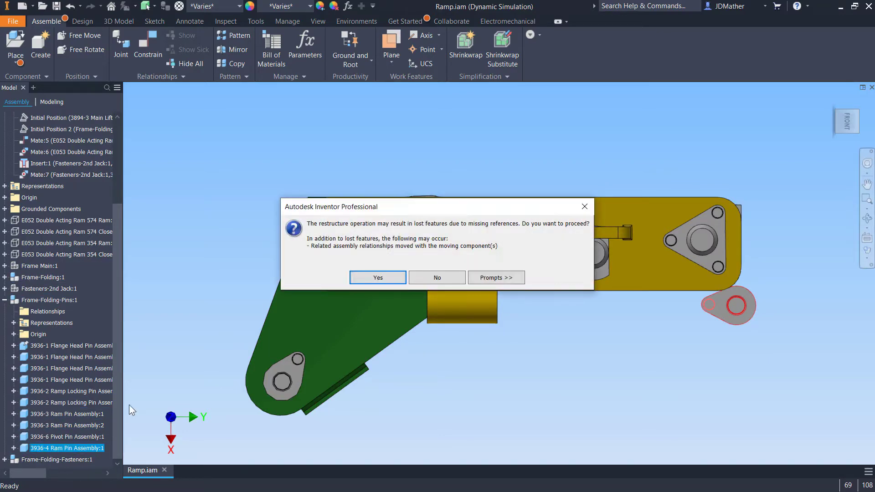
left_click(416, 278)
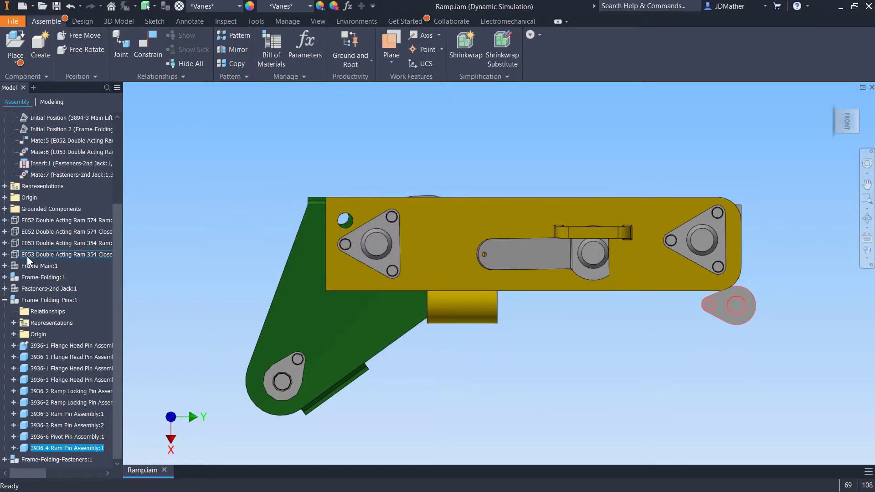
left_click(5, 265)
left_click_drag(117, 253, 114, 322)
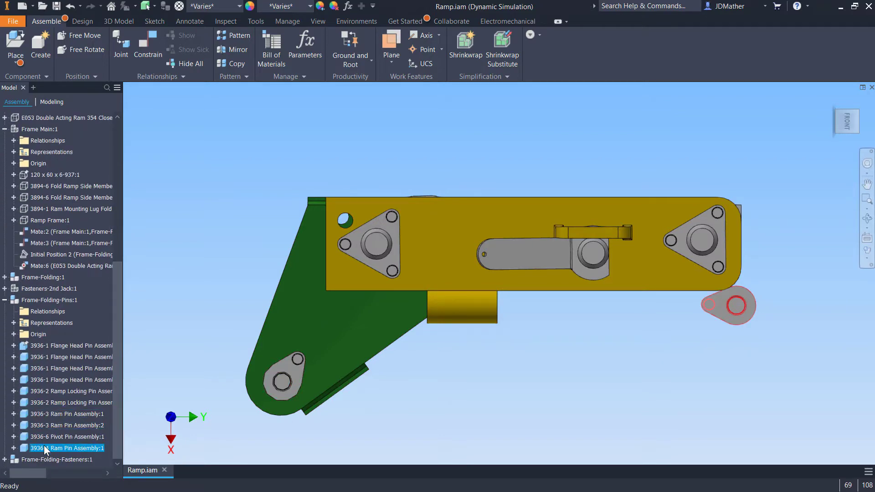
left_click_drag(44, 447, 51, 227)
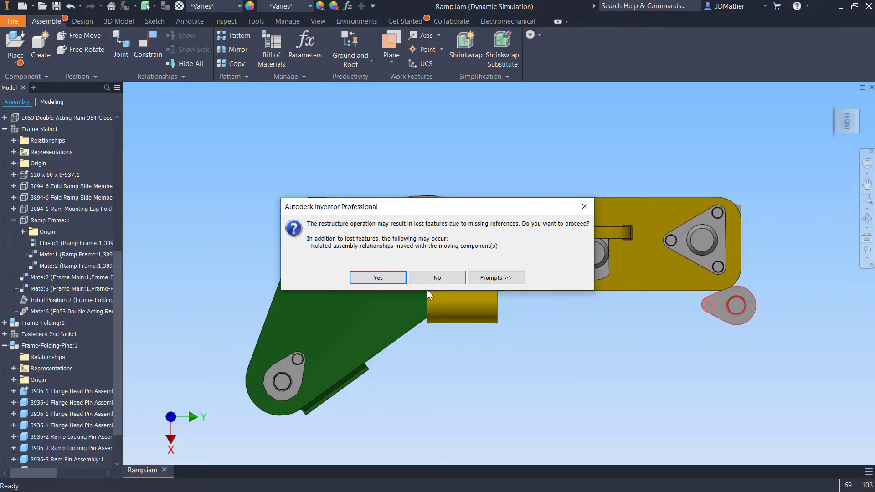
left_click(377, 277)
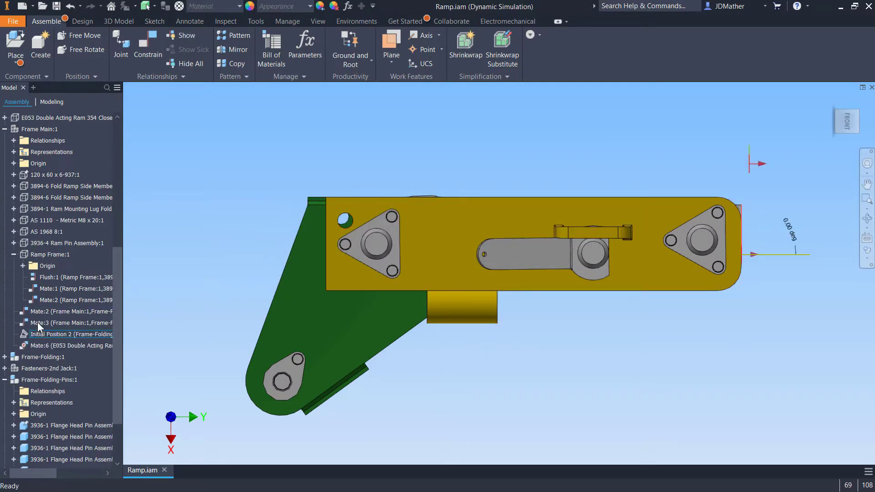
- Show Frame Main temporarily to check the moved ram pin in its mounting lugs, and hide it again
left_click(4, 129)
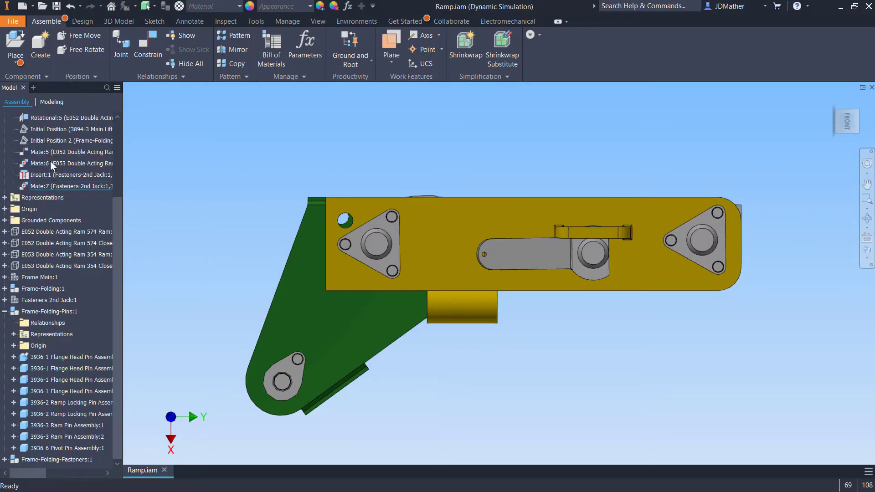
scroll(37, 384, "up", 3)
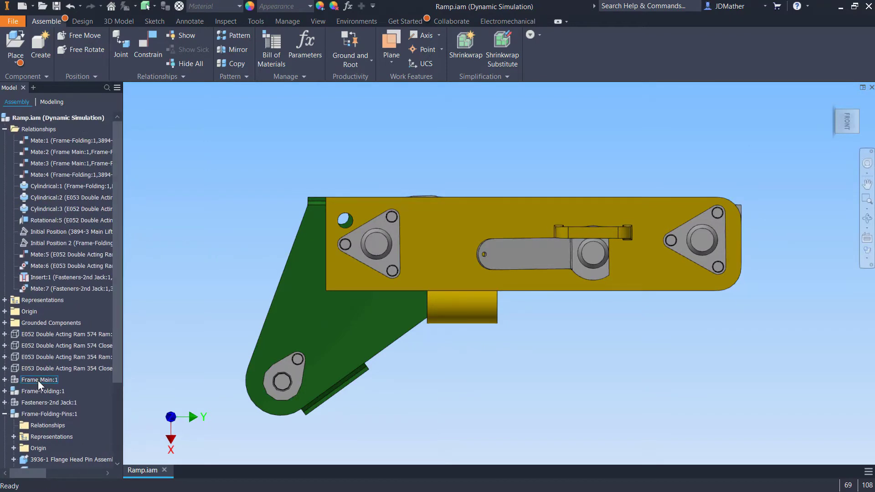
right_click(37, 381)
left_click(60, 349)
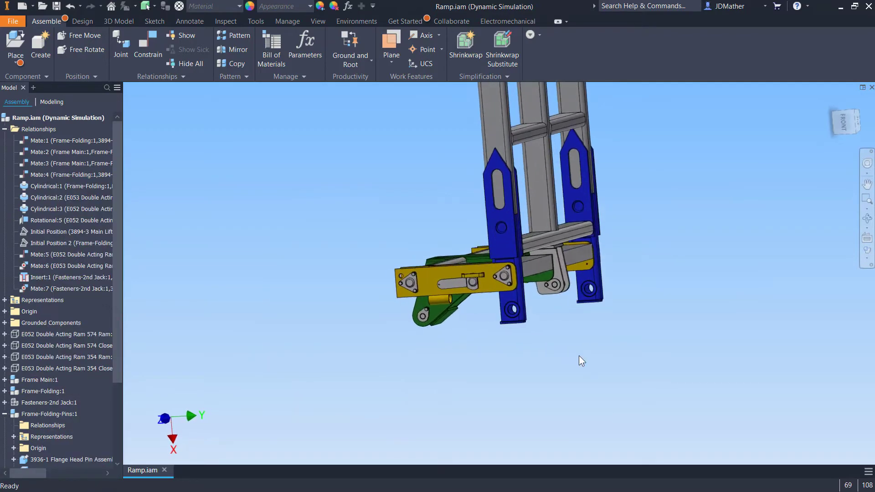
middle_click_drag(578, 355, 668, 265, "shift")
scroll(575, 297, "down", 3)
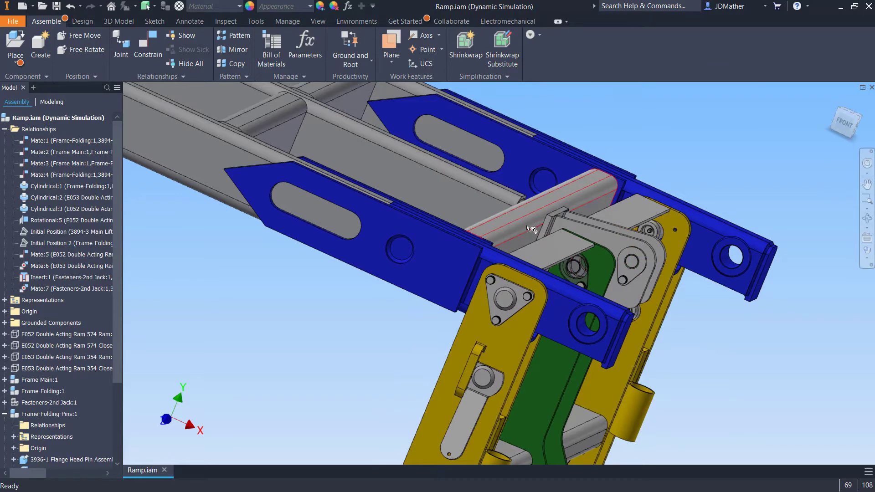
scroll(428, 245, "up", 5)
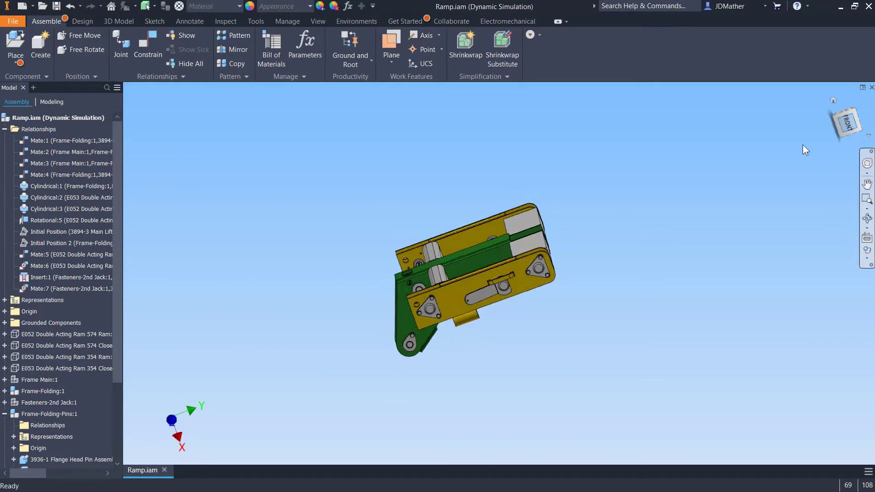
scroll(533, 267, "down", 4)
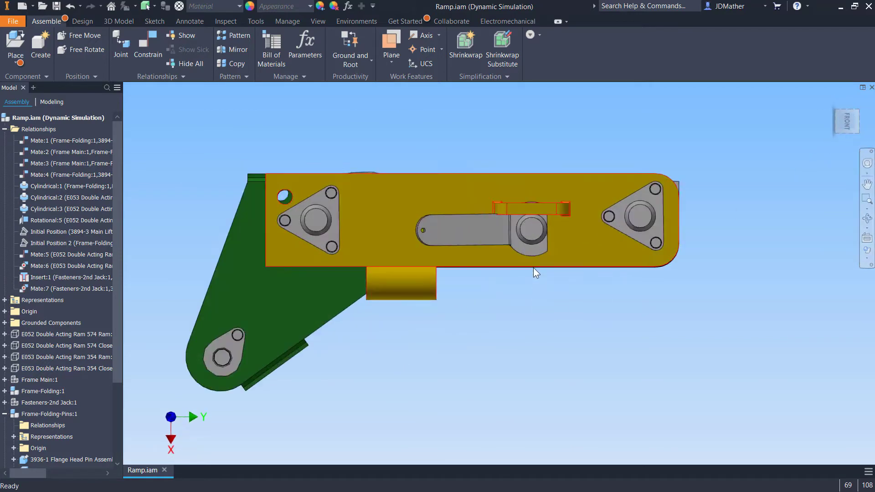
- Restructure all the 3936 pin assemblies from Frame-Folding-Pins into Frame-Folding, and delete the emptied Frame-Folding-Pins subassembly
scroll(514, 379, "up", 1)
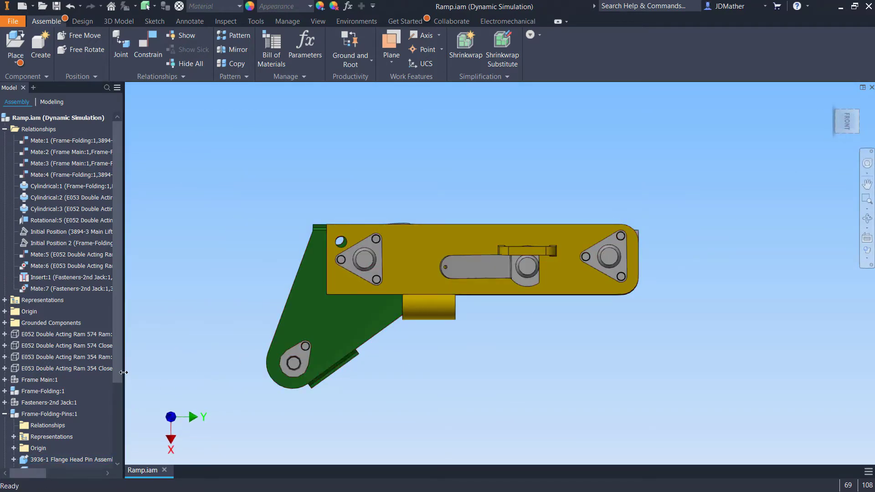
scroll(101, 419, "down", 3)
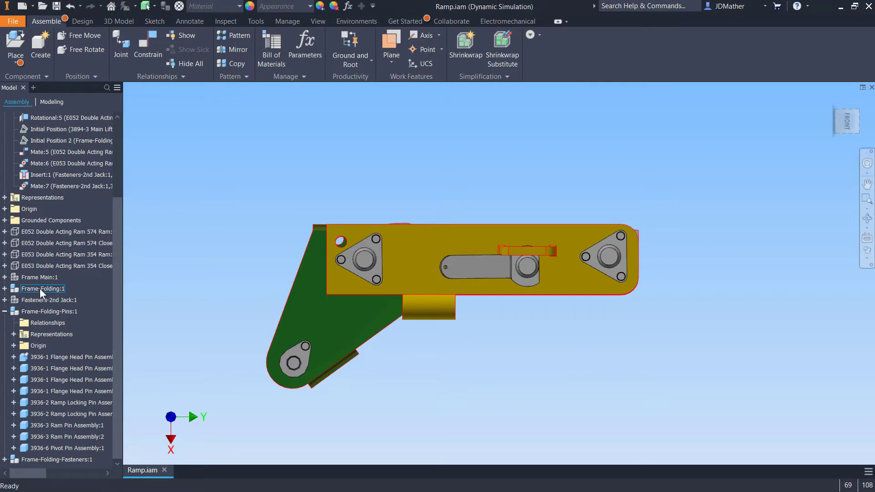
left_click(4, 288)
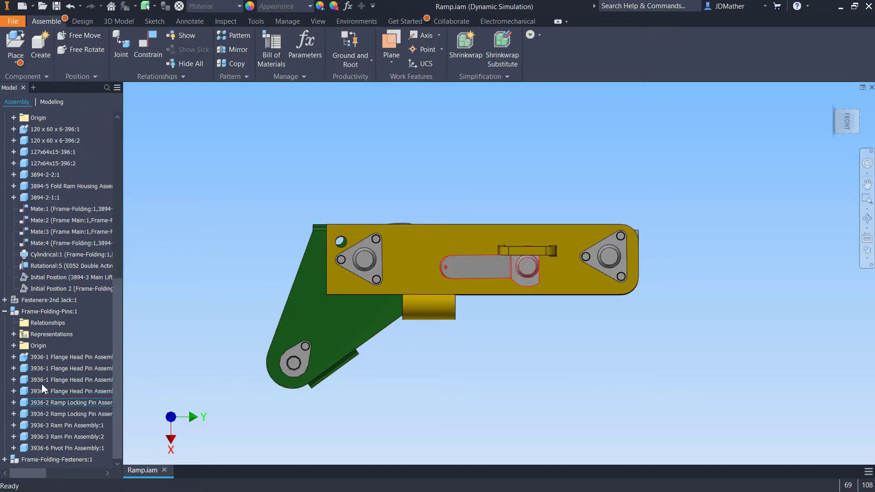
left_click(47, 357)
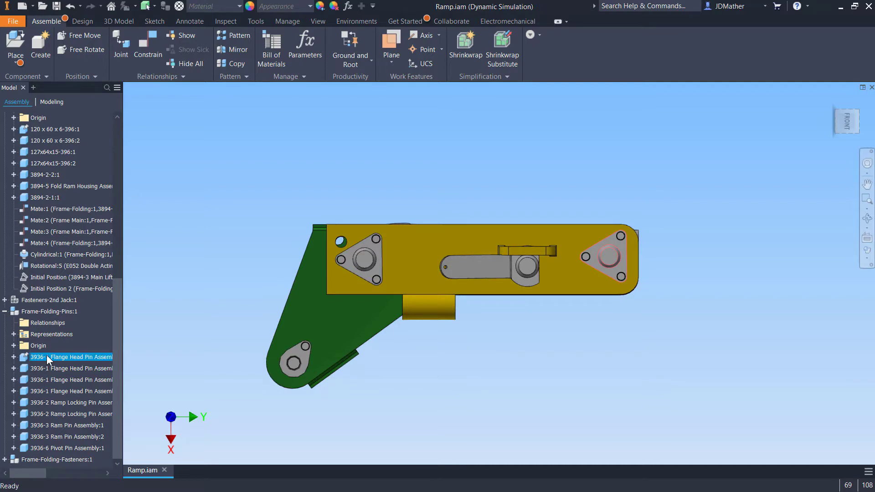
left_click(51, 448, "shift")
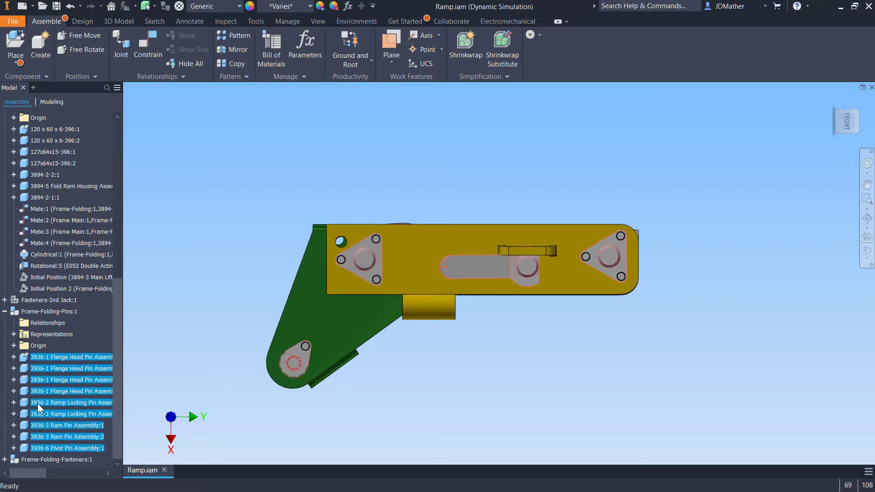
left_click_drag(34, 387, 52, 200)
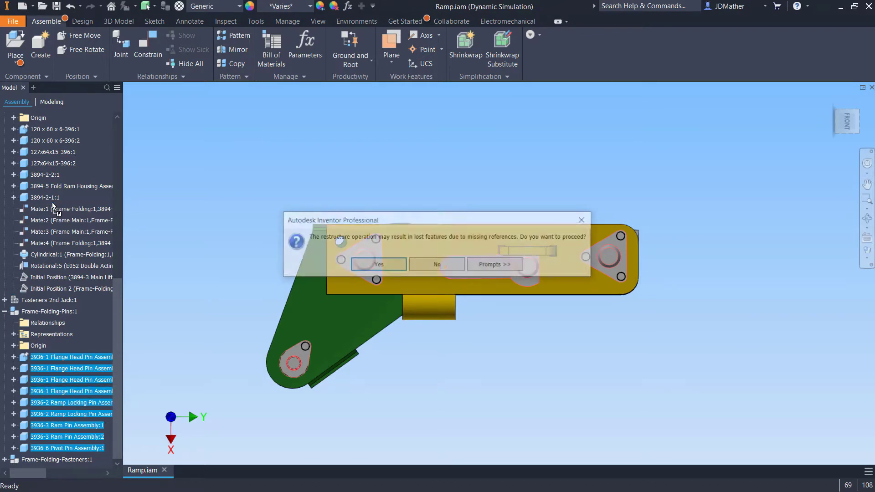
left_click(368, 270)
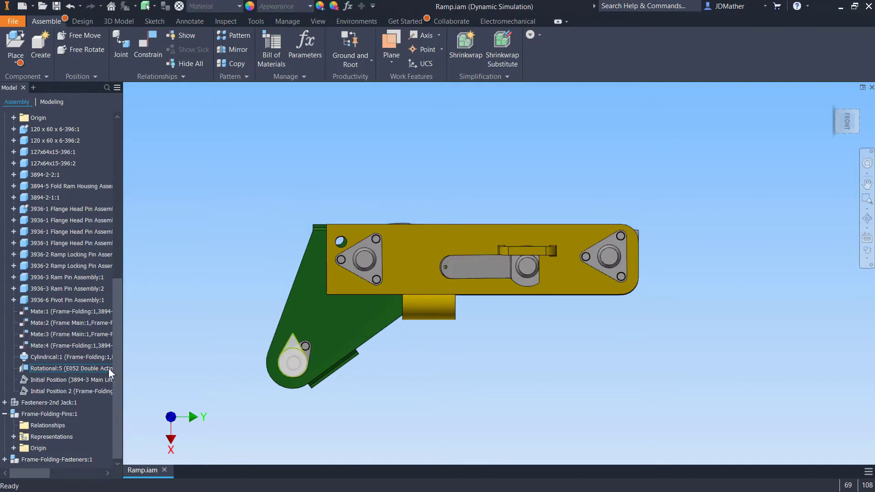
right_click(34, 416)
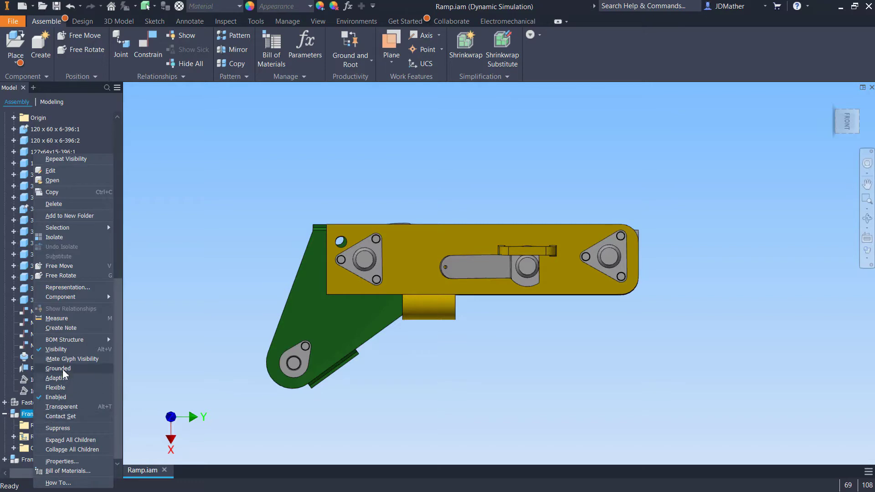
left_click(65, 369)
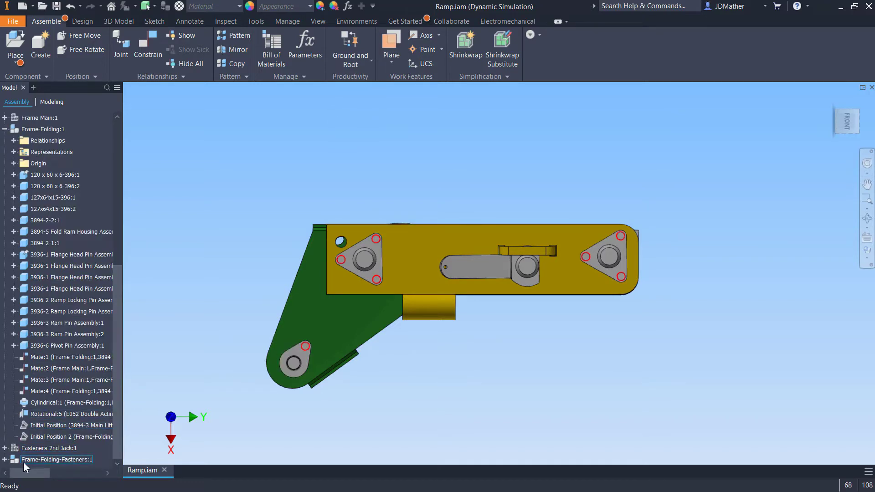
- Restructure all AS 1968 washers and AS 1110 M8 x 20 screws from Frame-Folding-Fasteners into Frame-Folding, accepting the moved relationships
left_click(5, 460)
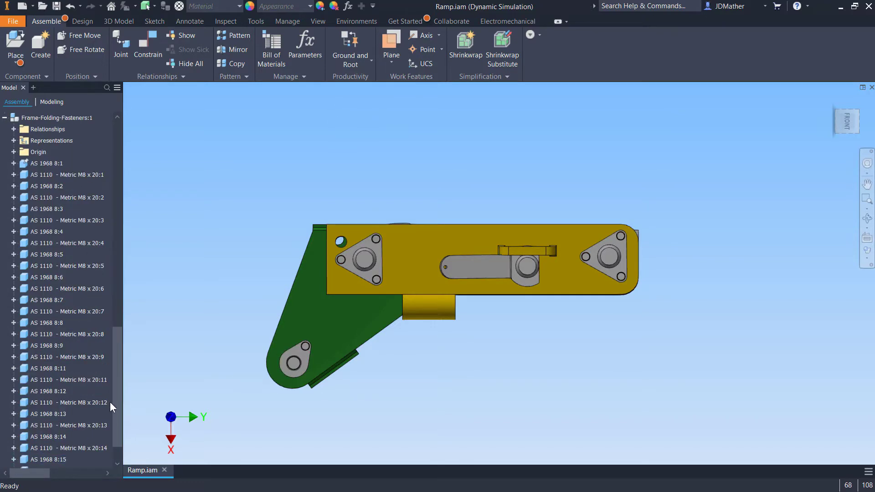
left_click_drag(116, 397, 127, 364)
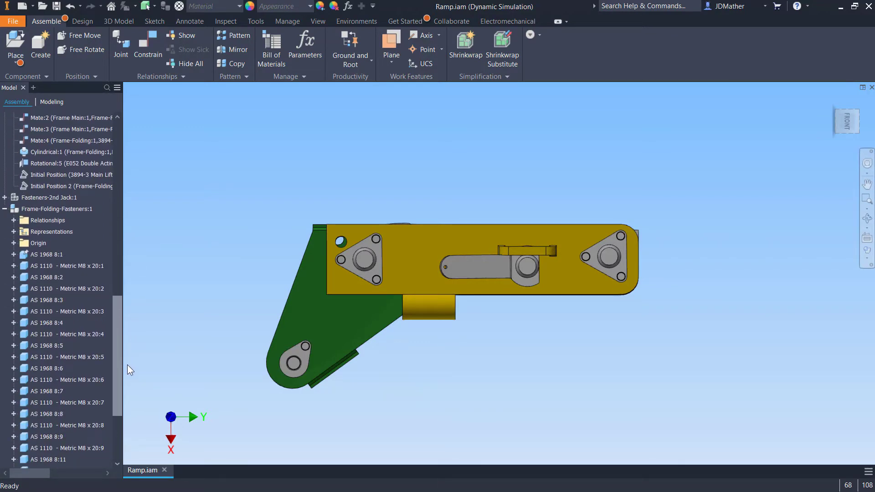
left_click(48, 255)
left_click_drag(115, 311, 107, 422)
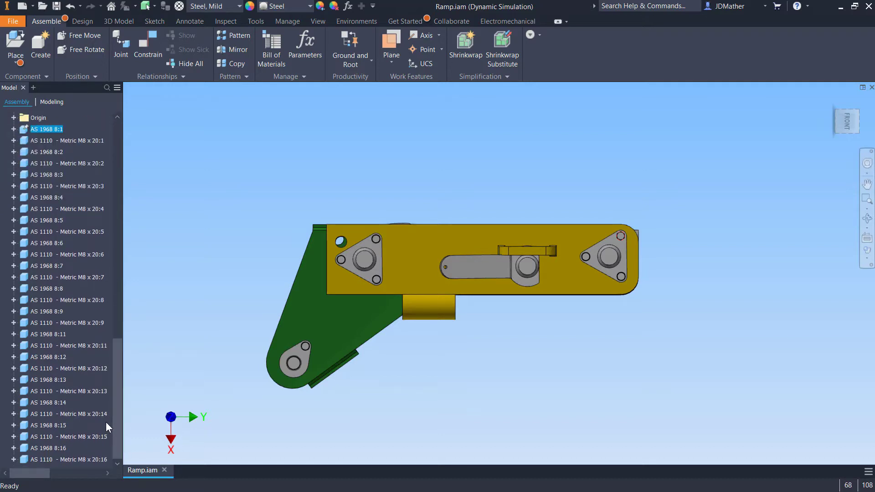
left_click(35, 459, "shift")
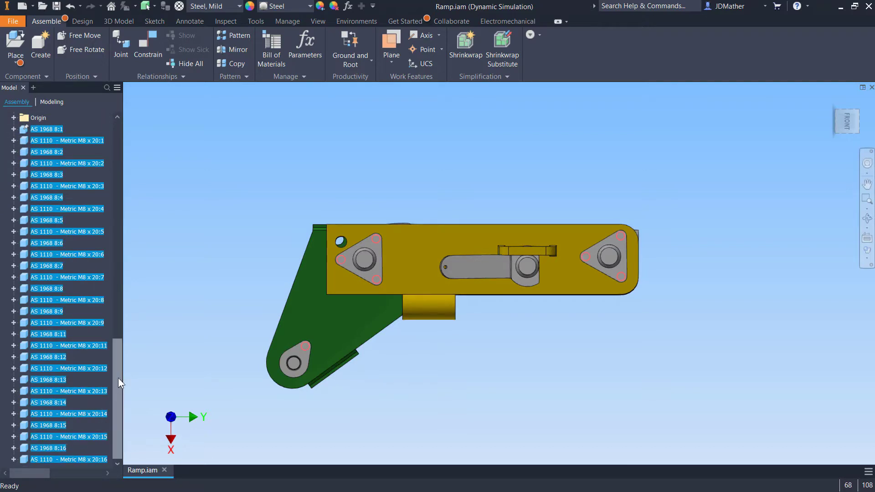
left_click_drag(118, 378, 132, 322)
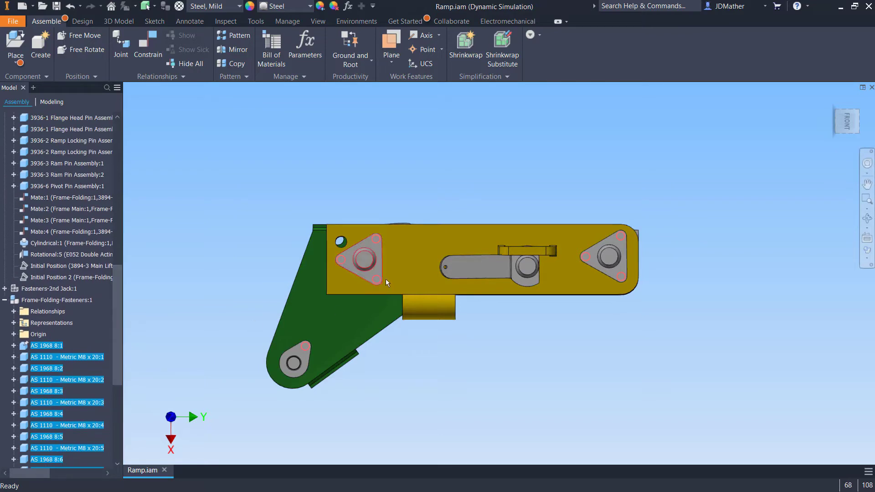
left_click_drag(37, 345, 60, 192)
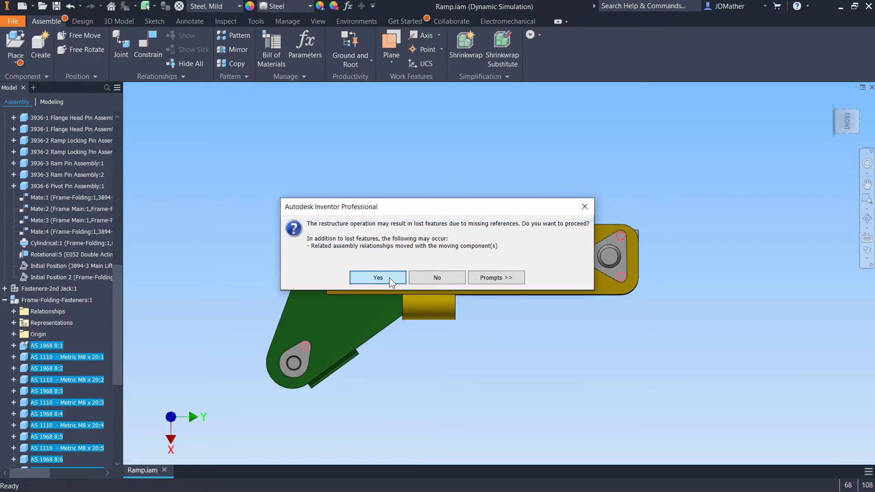
left_click(388, 278)
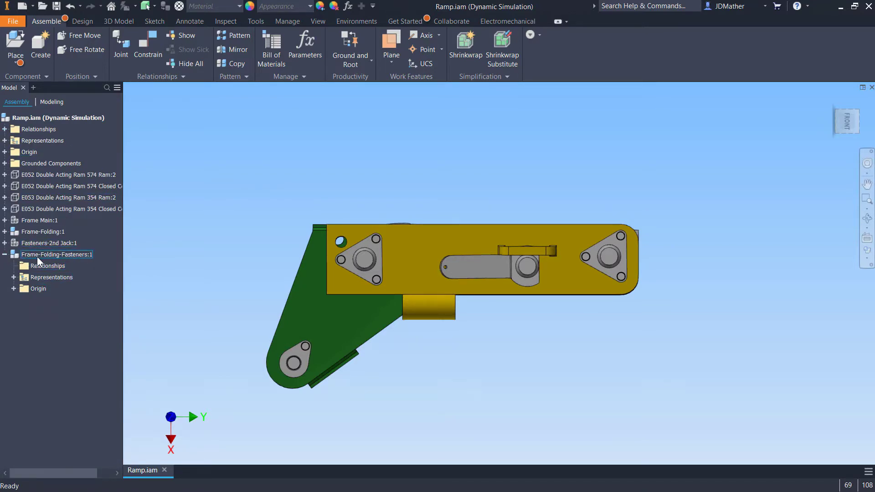
- Delete the emptied Frame-Folding-Fasteners subassembly, saving its session edits first
right_click(61, 251)
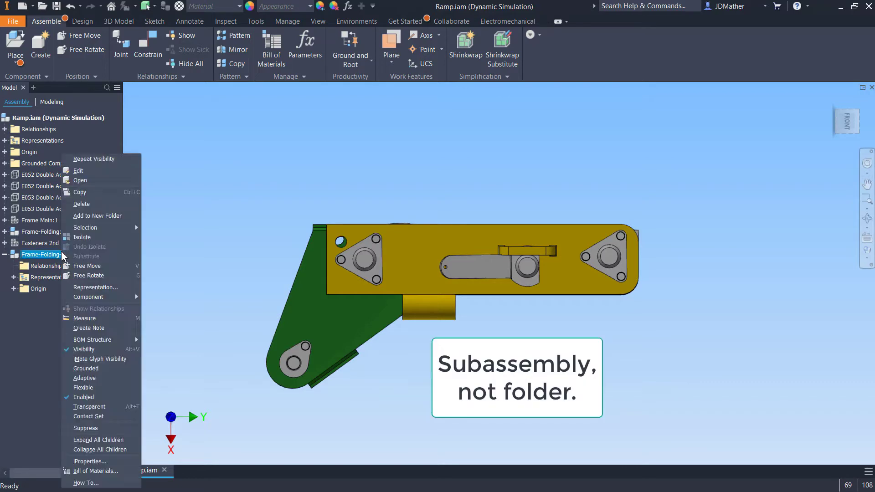
left_click(81, 204)
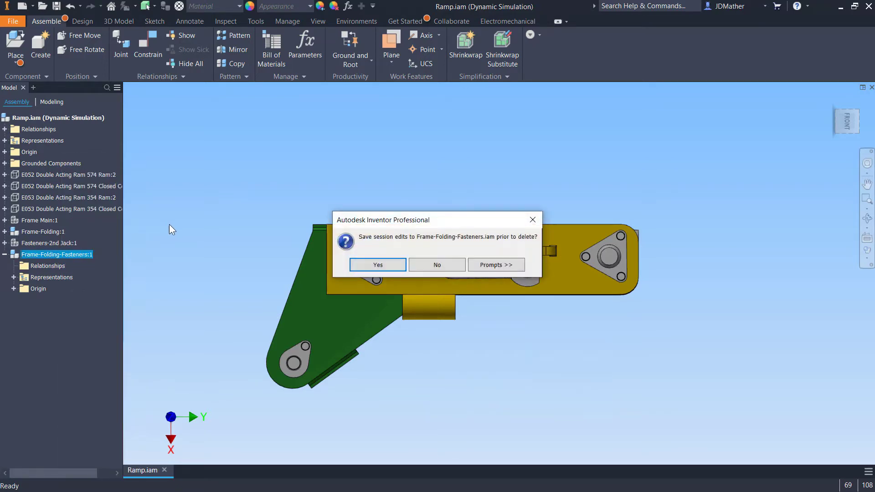
left_click(373, 268)
- Inspect the folding frame with its moved pins and fasteners, and open the Frame-Folding subassembly in its own window
key("F6")
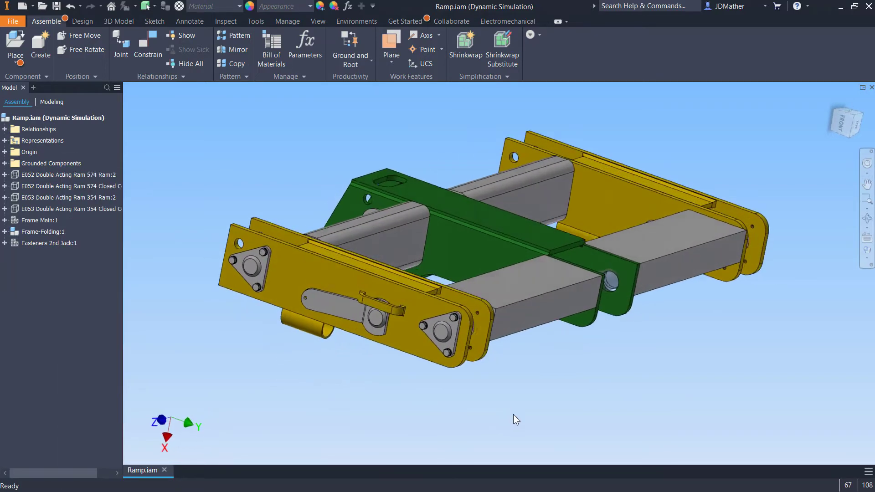
scroll(464, 332, "up", 5)
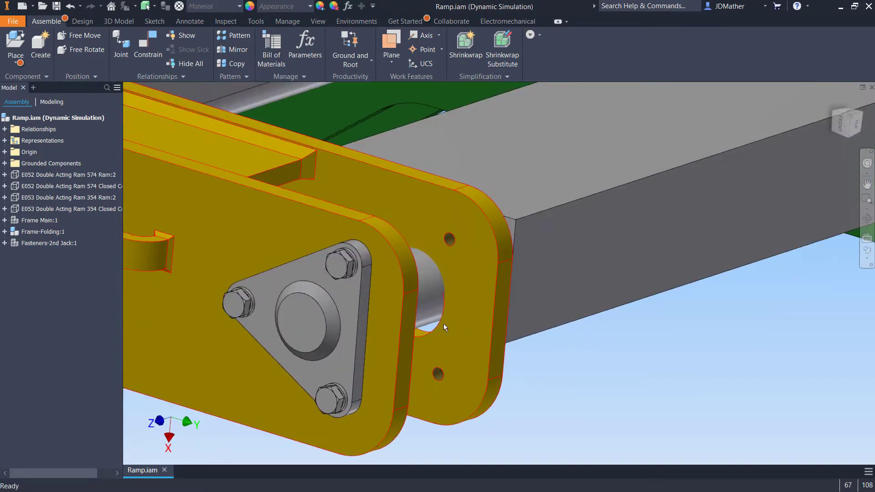
scroll(428, 332, "down", 6)
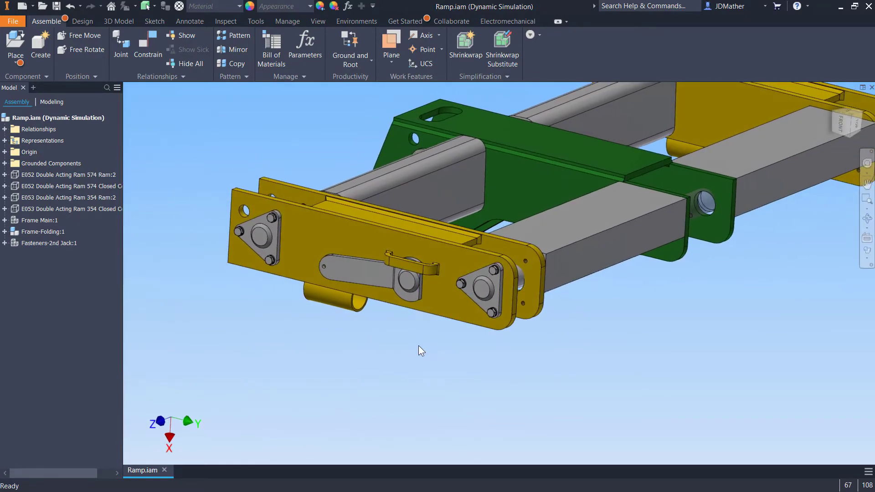
middle_click_drag(418, 345, 586, 384, "shift")
key("F6")
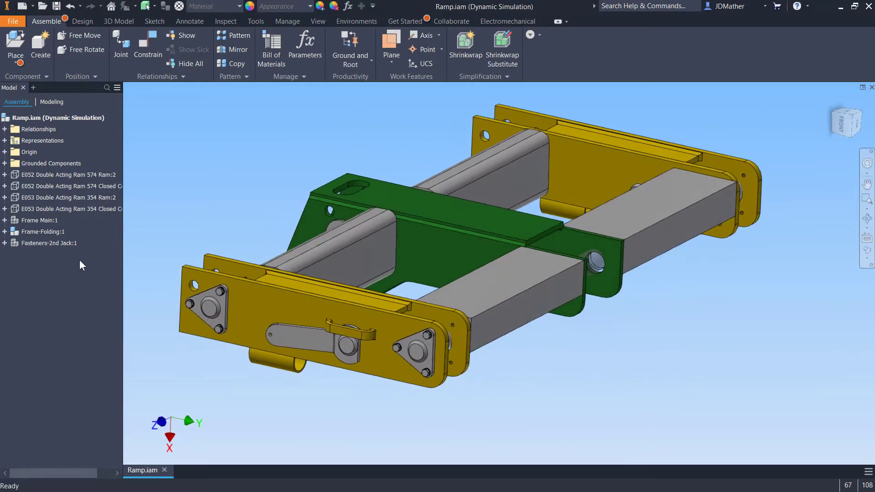
right_click(34, 231)
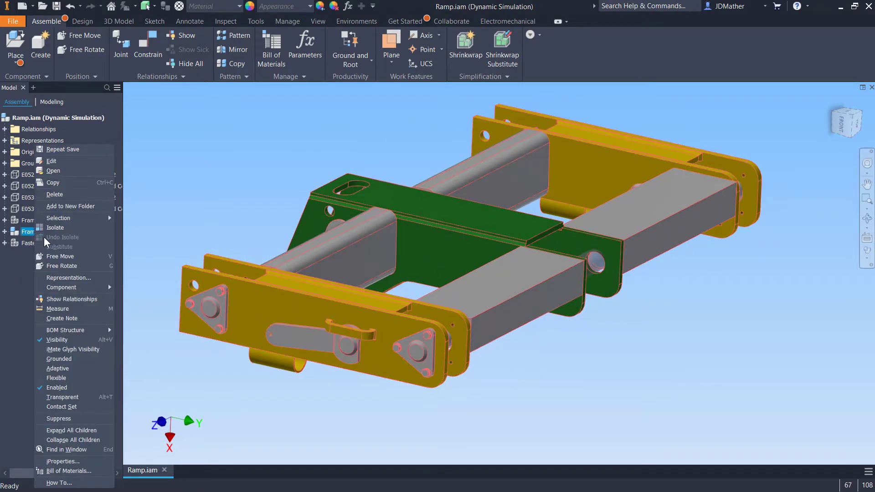
left_click(53, 171)
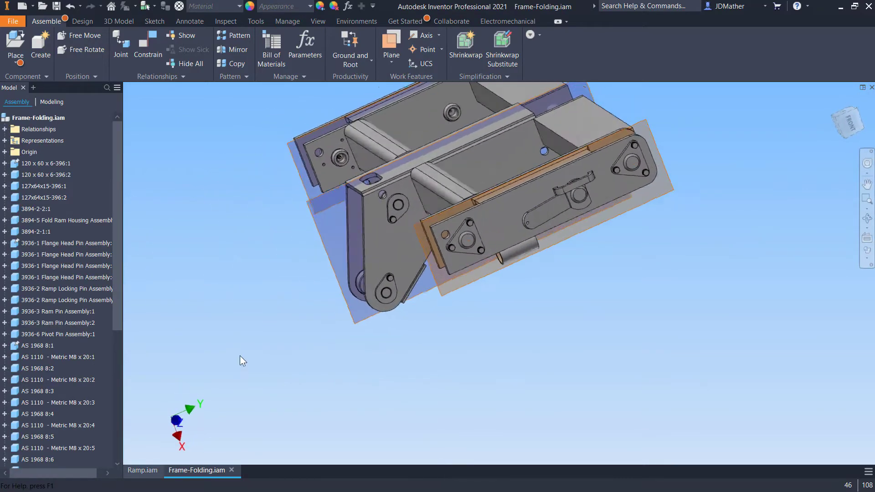
- Expand the Origin folder of Frame-Folding and highlight its center point to check its location relative to the frame
left_click(5, 151)
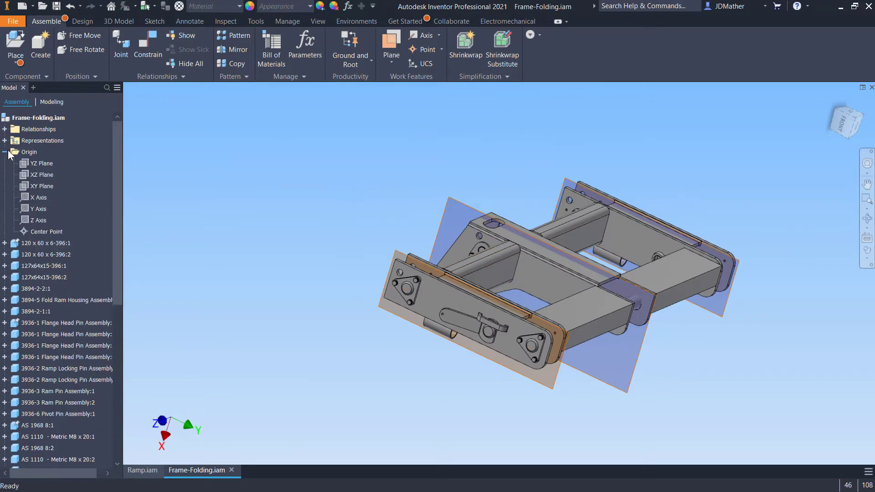
left_click(46, 231)
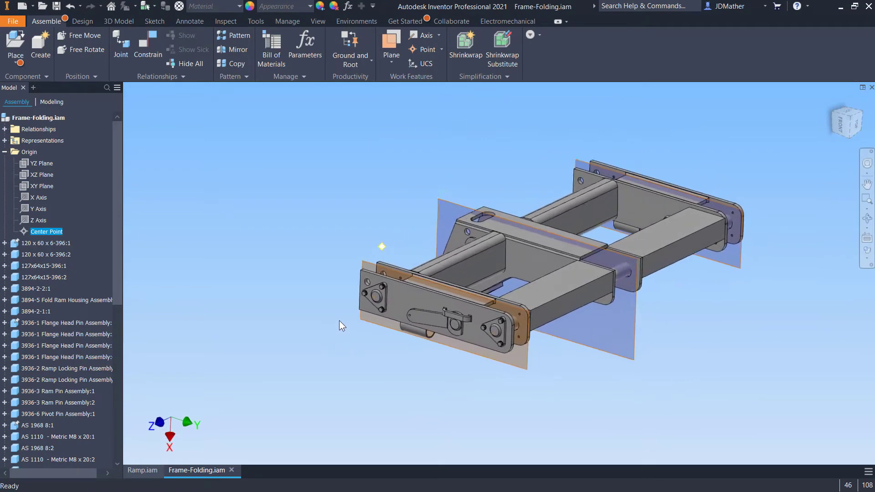
left_click(238, 300)
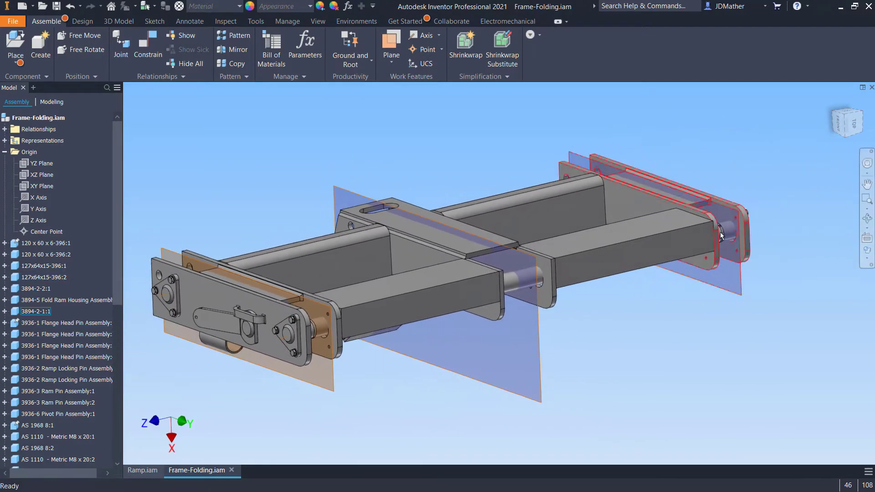
- Select the components across the whole folding frame in the front view and ground them together
left_click(838, 126)
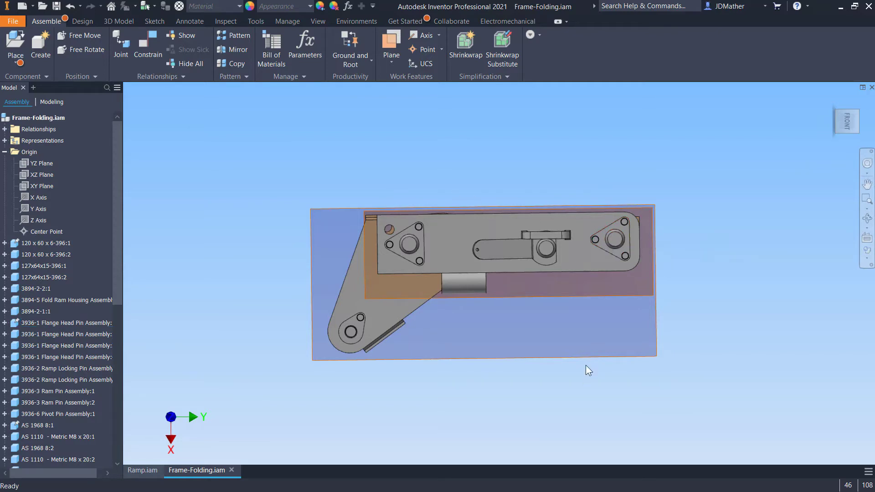
left_click_drag(586, 377, 287, 180)
right_click(286, 179)
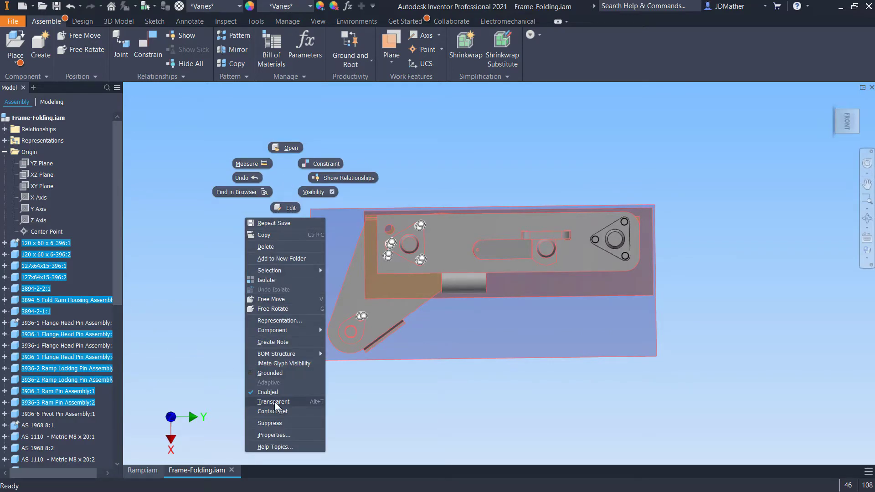
left_click(271, 373)
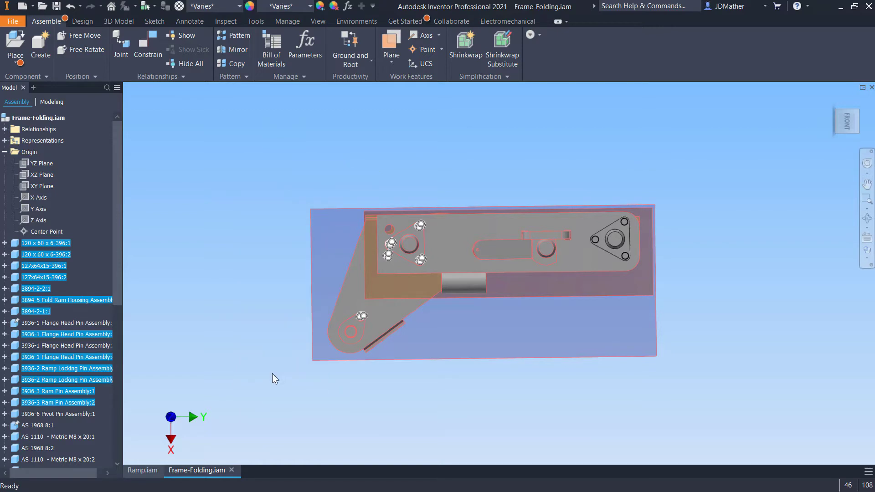
right_click(236, 319)
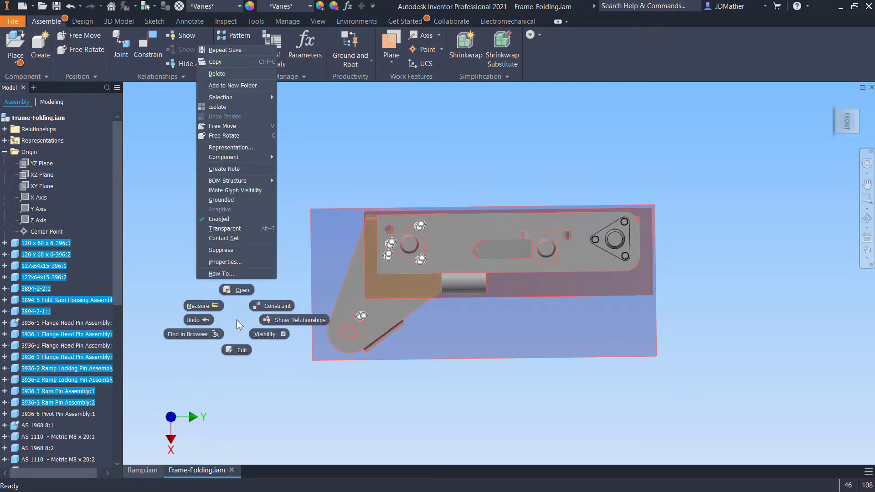
left_click(223, 200)
left_click(228, 204)
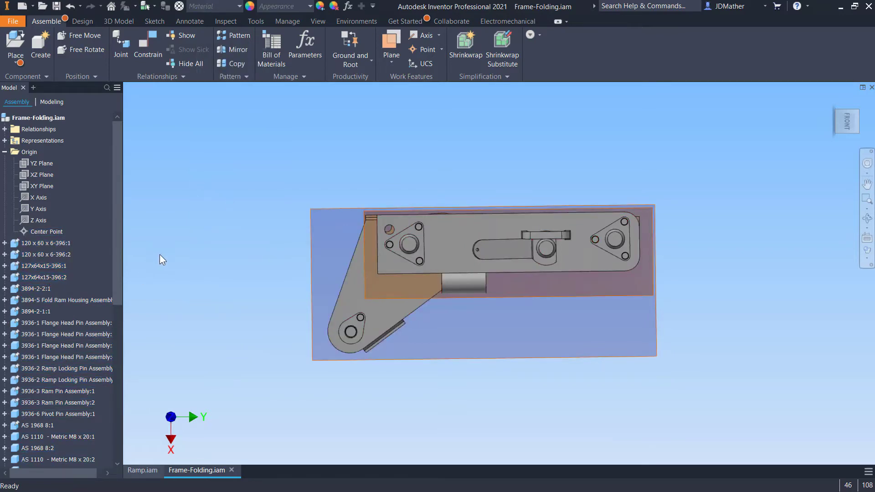
- Unground the flange head pin at the near end of the outer side plate, and pull it and one bolt out of the plate
key("F6")
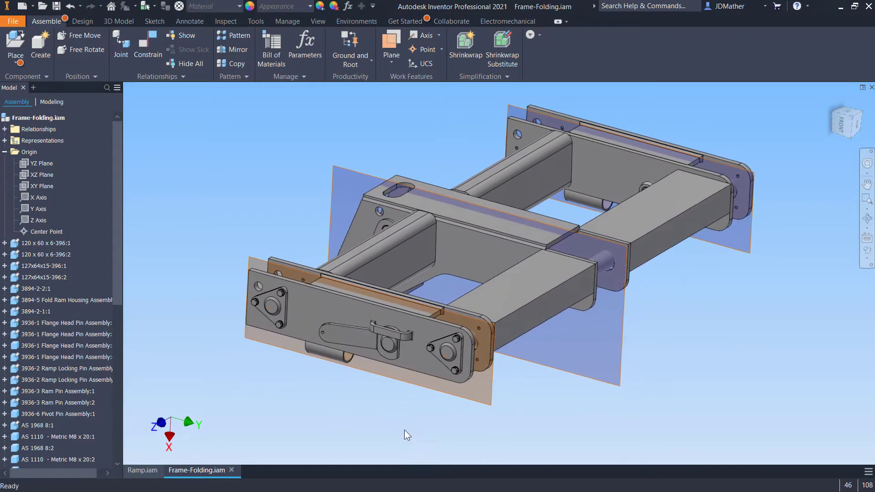
scroll(425, 367, "down", 3)
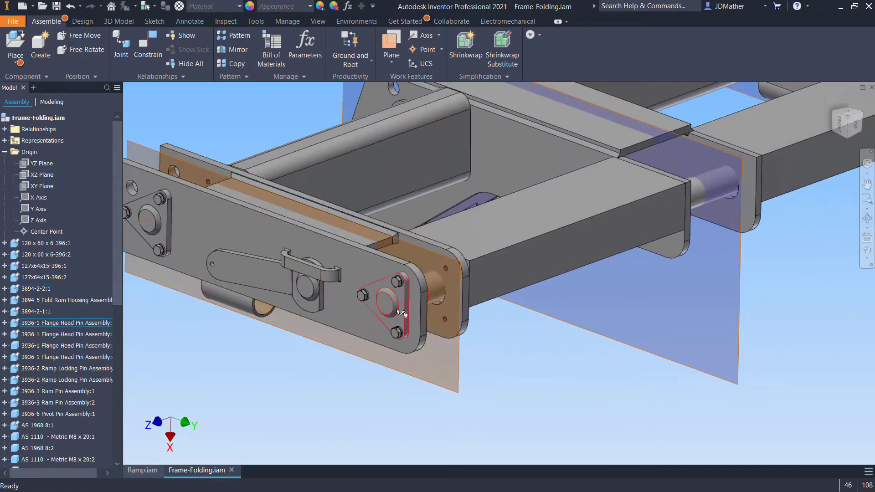
scroll(377, 339, "up", 2)
scroll(368, 349, "up", 2)
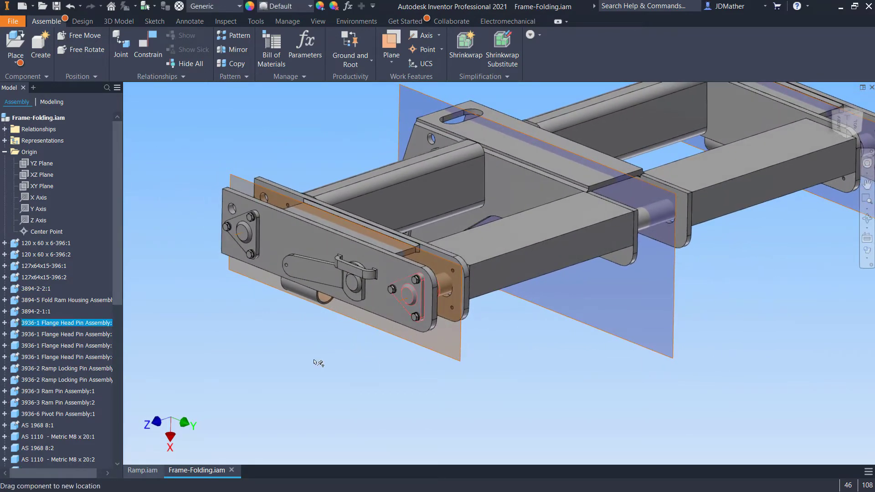
right_click(70, 322)
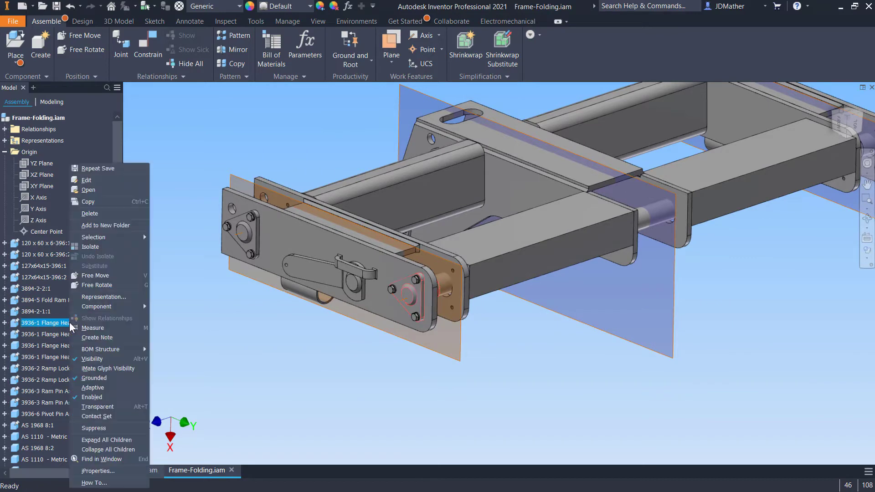
left_click(89, 376)
left_click(196, 382)
left_click_drag(405, 298, 333, 342)
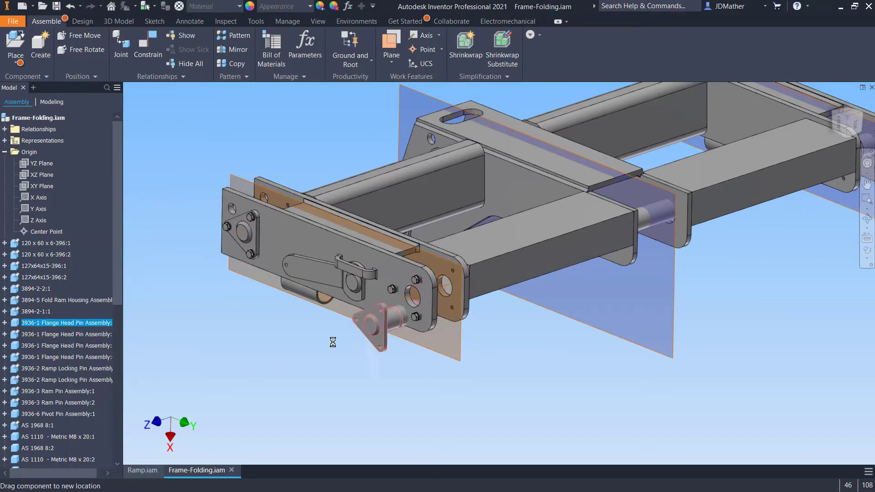
left_click_drag(393, 289, 264, 327)
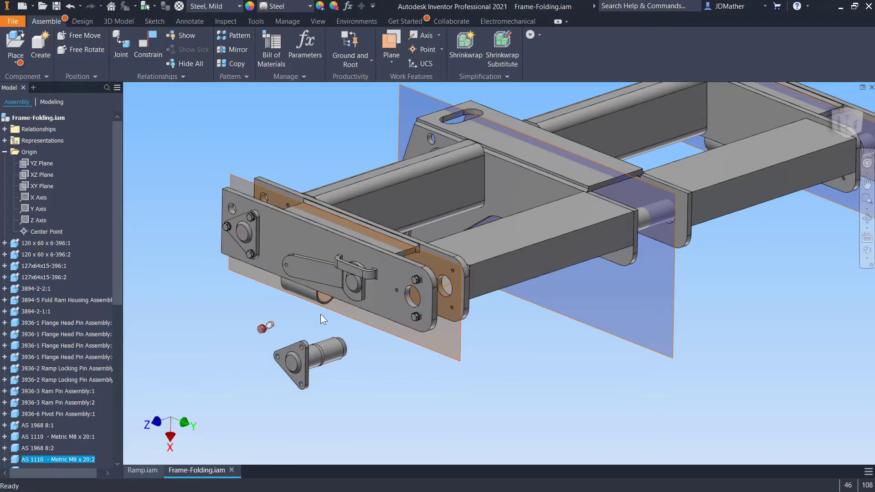
- Unground washer AS 1968 8:1 and pull the two remaining flange head pin bolts out of the side plate
left_click(415, 281)
scroll(443, 297, "down", 3)
left_click(401, 271)
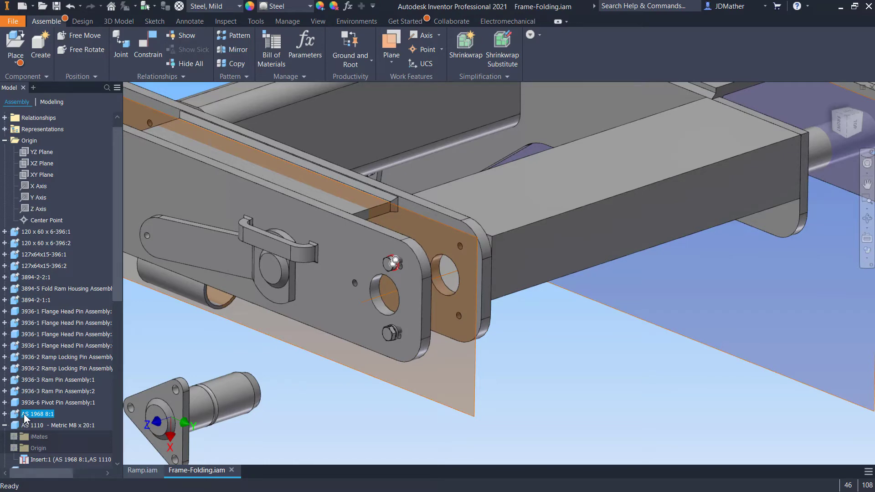
right_click(25, 417)
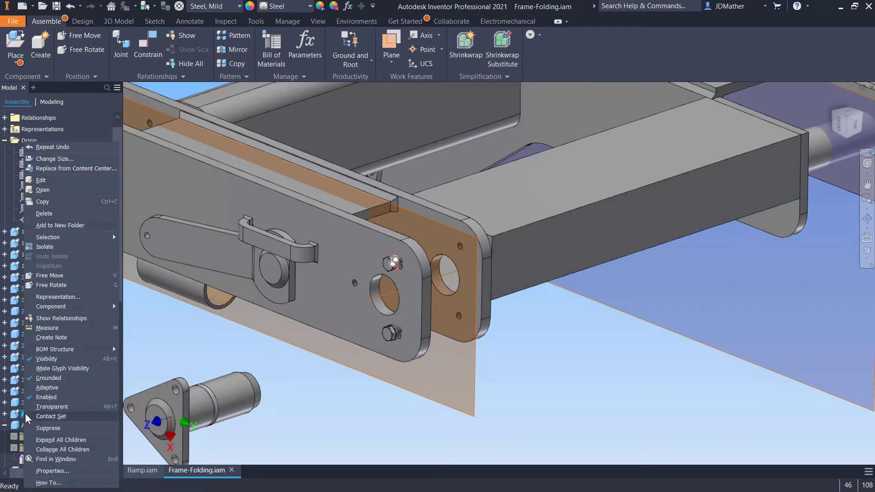
left_click(55, 378)
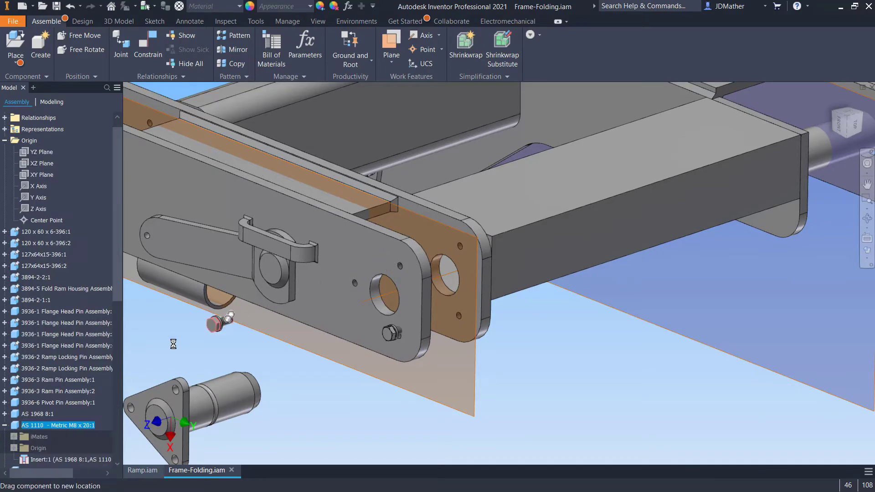
left_click_drag(173, 344, 182, 356)
left_click_drag(379, 338, 354, 384)
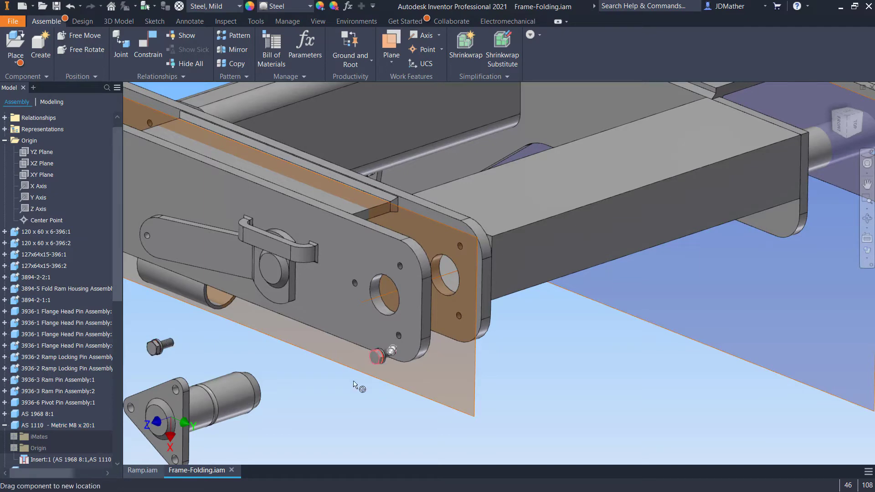
- Seat the loose flange head pin in the side plate's large hole with an Insert constraint at 0.000 in offset
scroll(516, 427, "down", 3)
middle_click_drag(491, 419, 376, 411, "shift")
key("c")
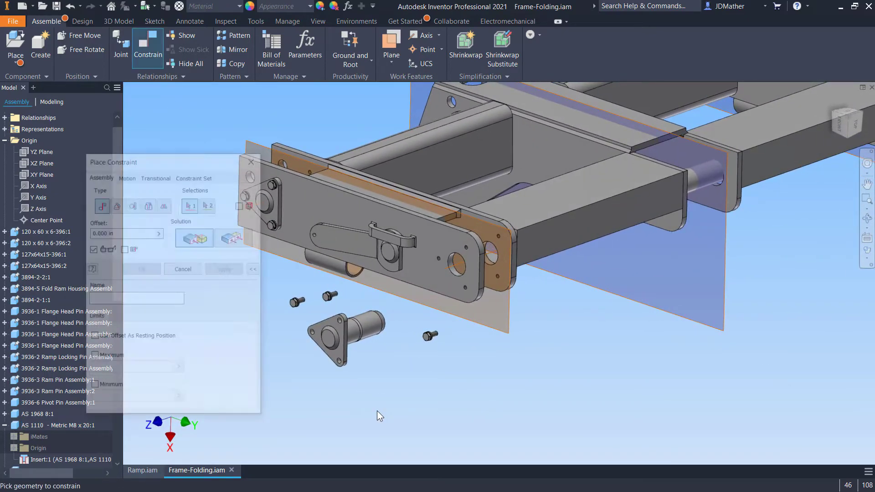
left_click(148, 205)
scroll(477, 277, "up", 3)
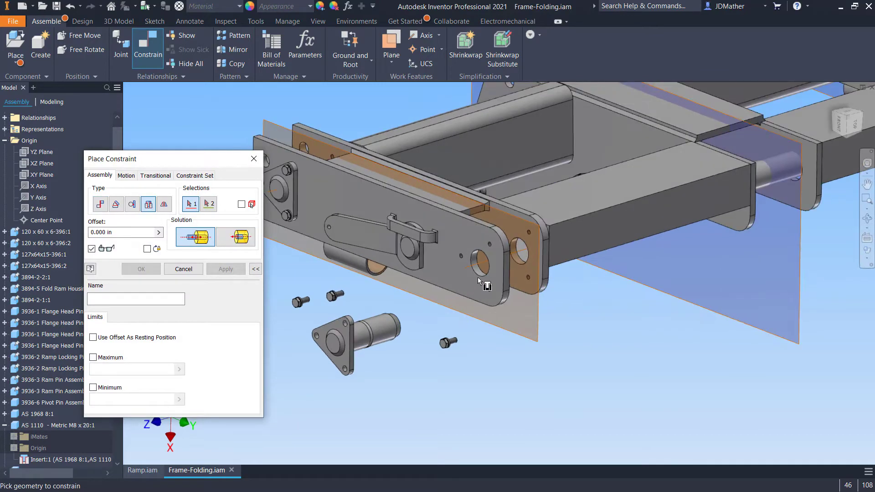
left_click(478, 277)
middle_click_drag(406, 342, 387, 338, "shift")
left_click(446, 341)
left_click(225, 269)
- Add an Insert constraint aligning the pin flange's upper bolt hole with the matching hole in the side plate
scroll(572, 260, "up", 6)
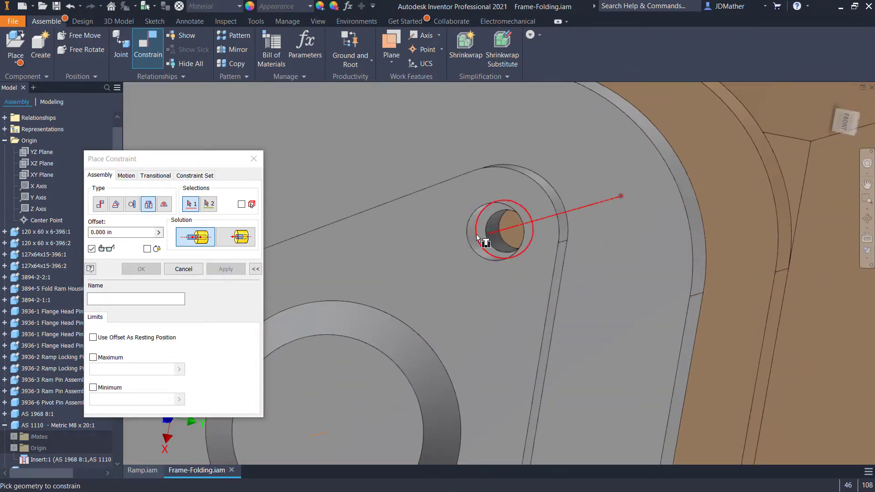
left_click(476, 234)
left_click(485, 225)
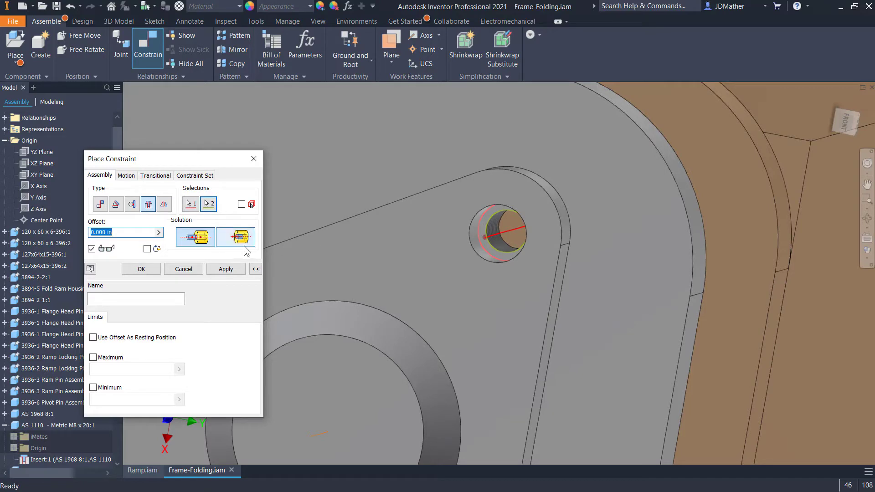
left_click(225, 269)
- Insert a loose washered bolt into the corner hole of the pin flange nearest the locking pin, with 0.000 in offset
scroll(416, 223, "down", 6)
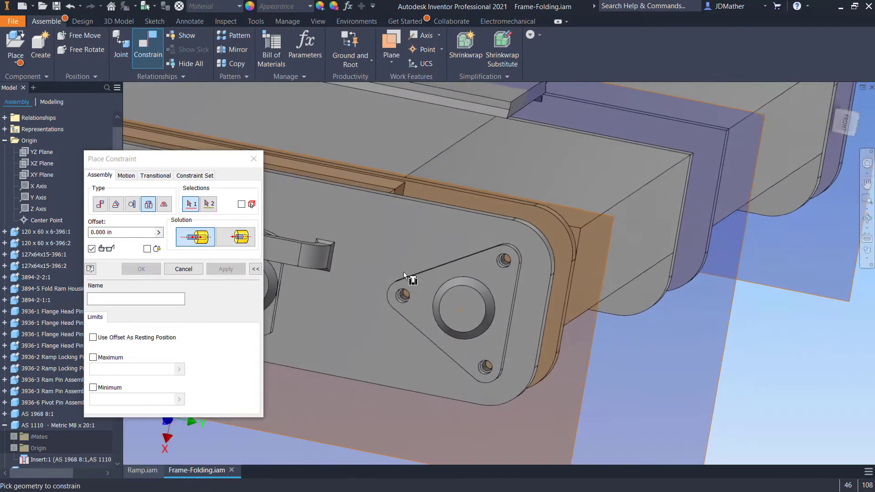
middle_click_drag(401, 299, 364, 363, "shift")
scroll(315, 364, "up", 3)
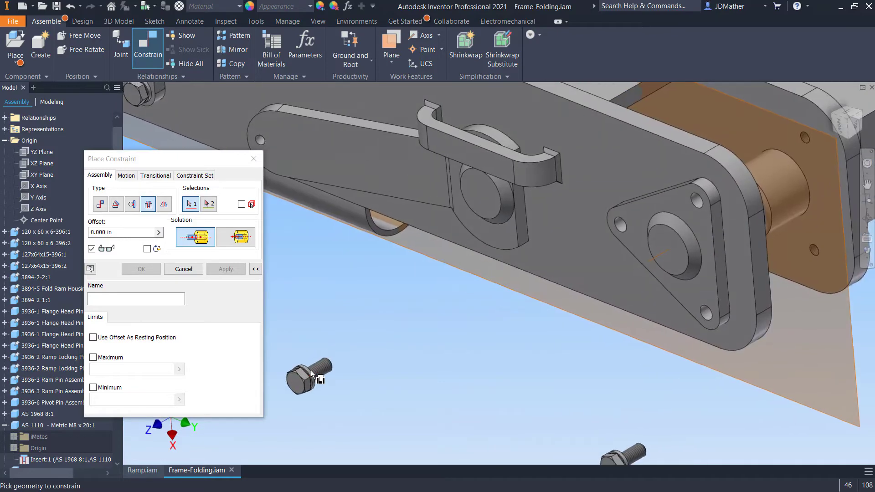
scroll(310, 370, "up", 3)
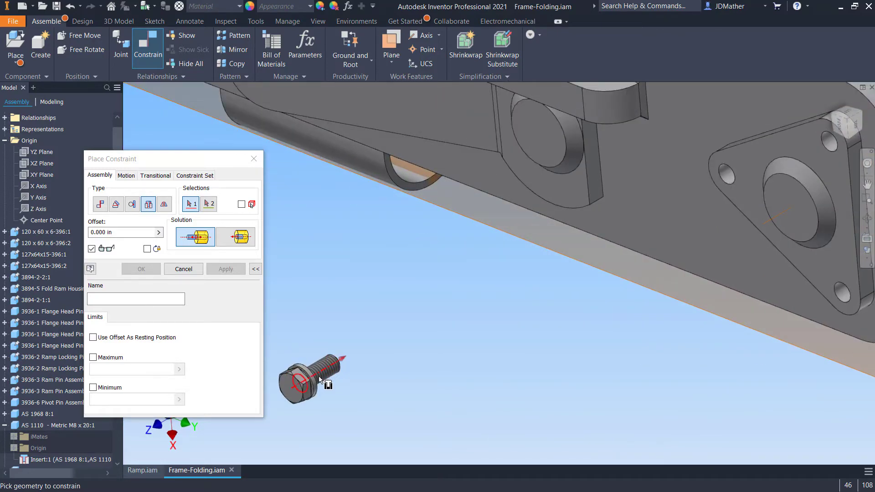
left_click(314, 377)
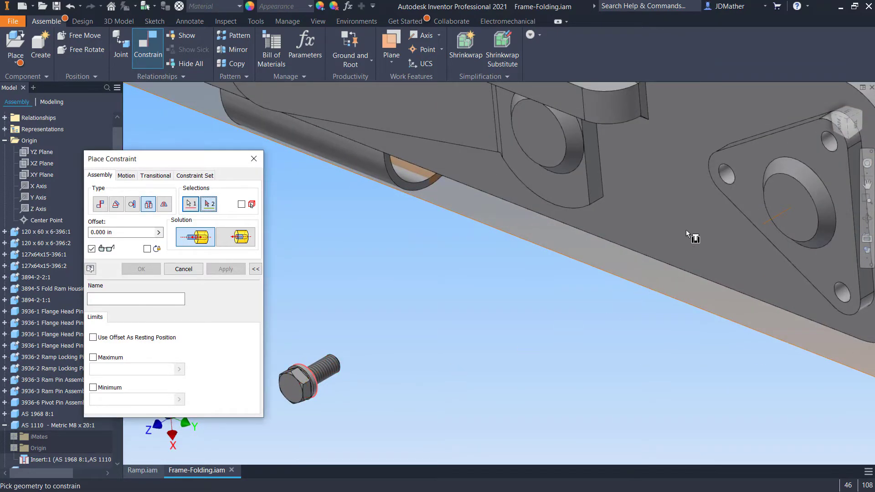
left_click(731, 183)
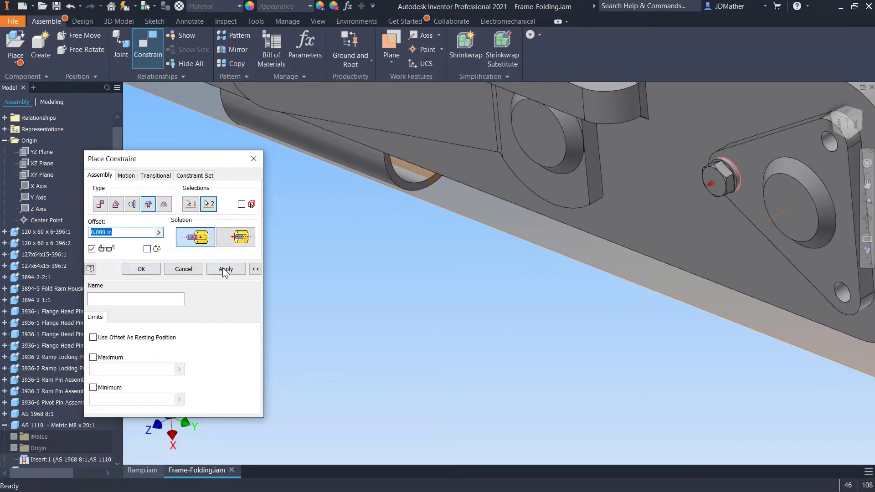
left_click(225, 269)
- Insert the second loose bolt into the upper hole of the flange head pin with an Insert constraint
scroll(524, 289, "down", 3)
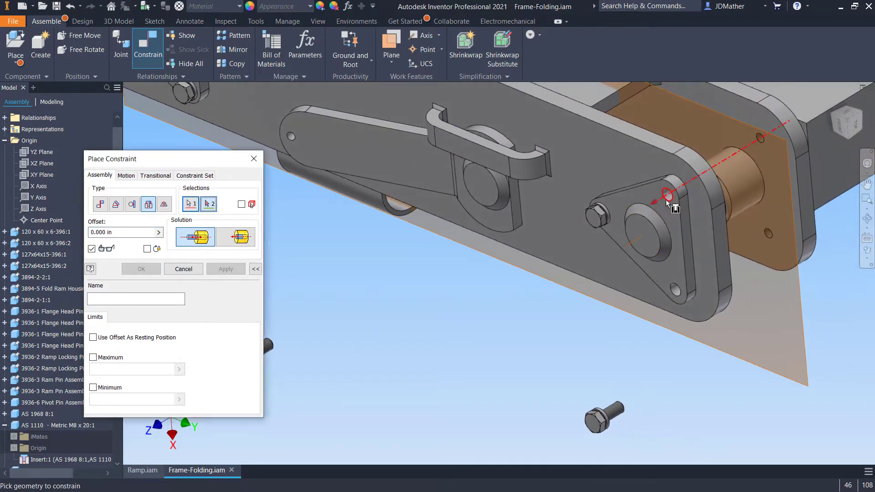
scroll(610, 434, "up", 5)
left_click(566, 411)
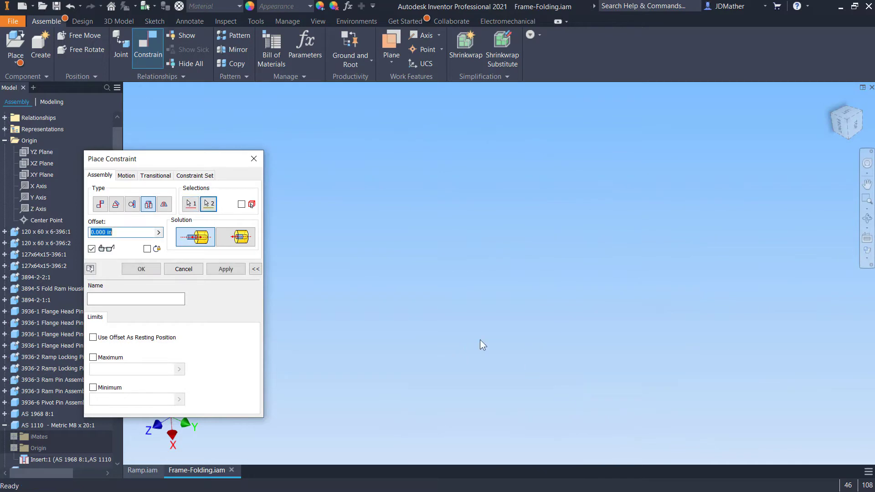
scroll(377, 324, "down", 5)
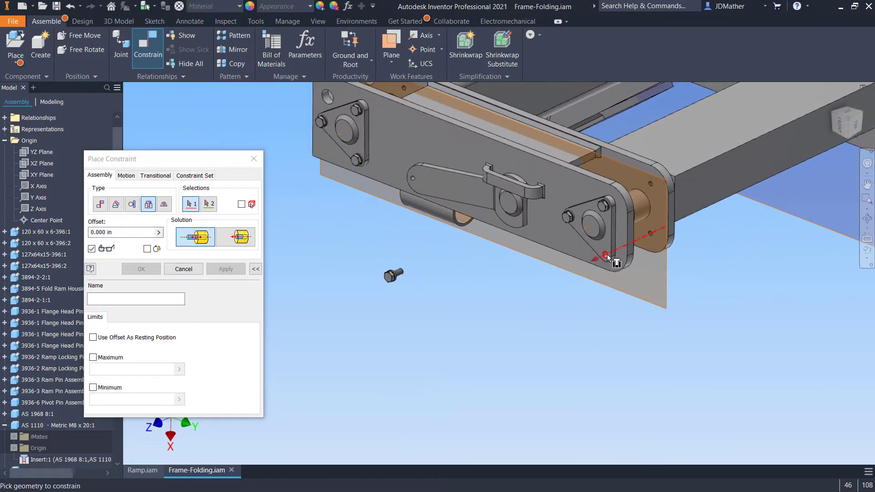
- Insert the last loose bolt into the lower hole of the flange head pin and finish placing constraints
left_click(608, 258)
scroll(407, 280, "up", 5)
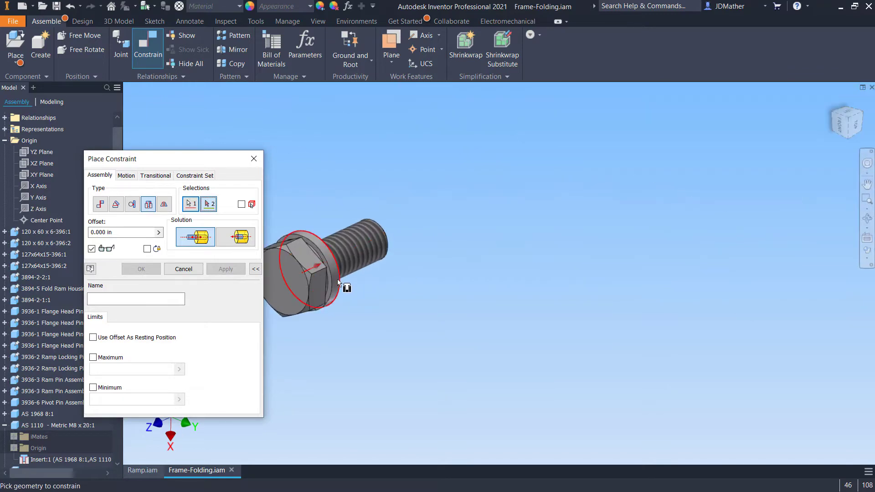
left_click(338, 282)
left_click(142, 269)
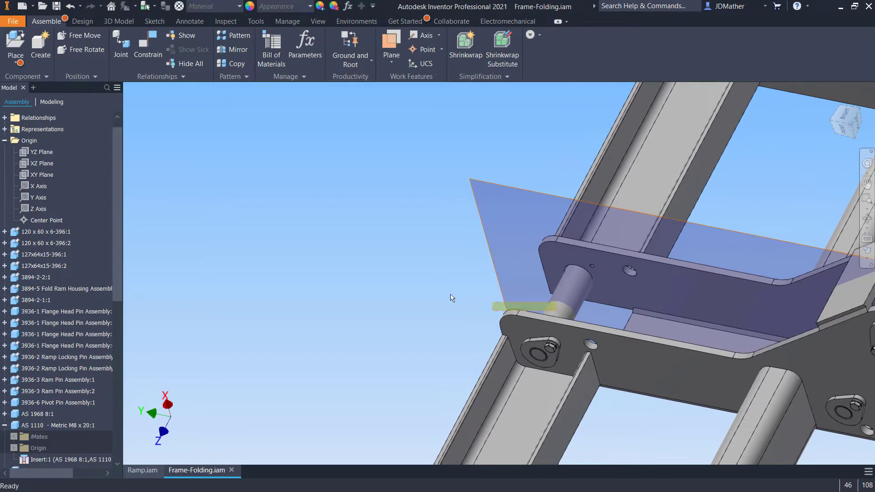
- Pull the 3936-6 pivot pin and its bolt out of the bracket, and reseat the pin in its hole with an Insert constraint
left_click_drag(520, 358, 369, 298)
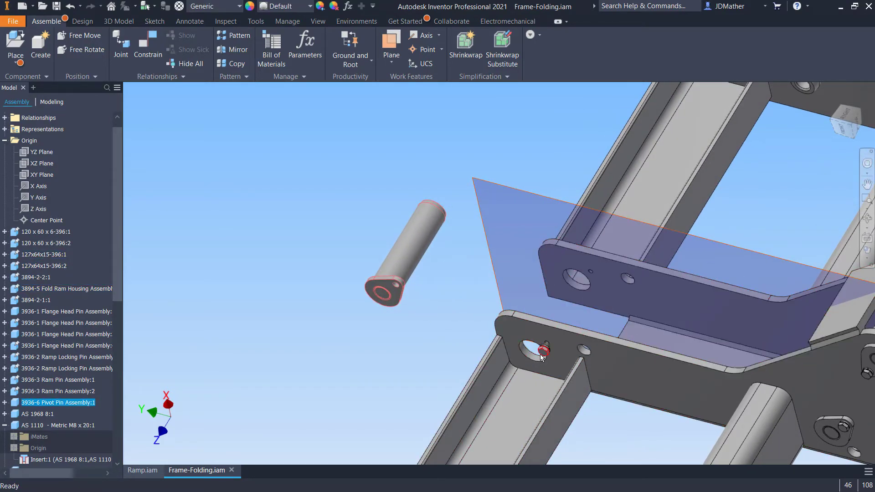
left_click_drag(542, 357, 374, 358)
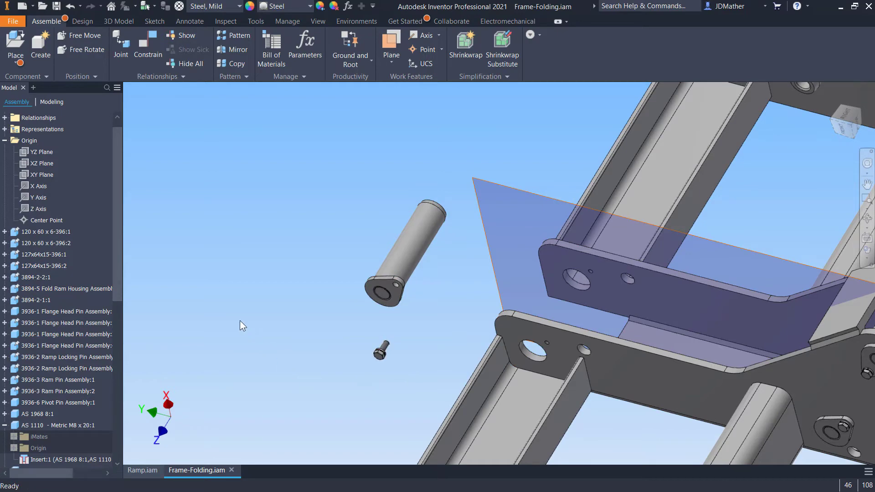
key("c")
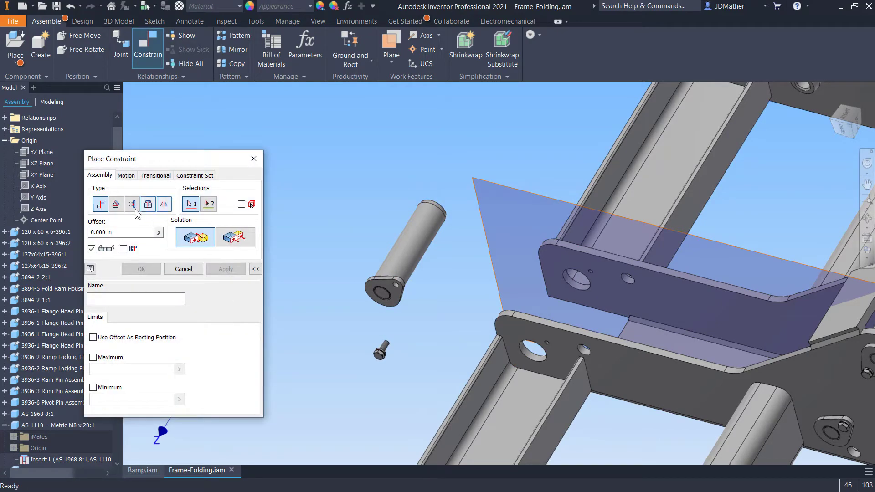
left_click(149, 208)
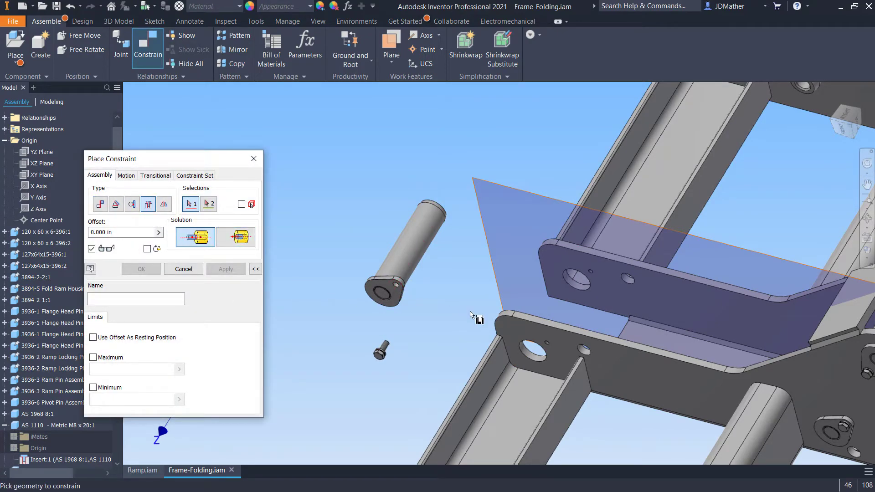
left_click(526, 346)
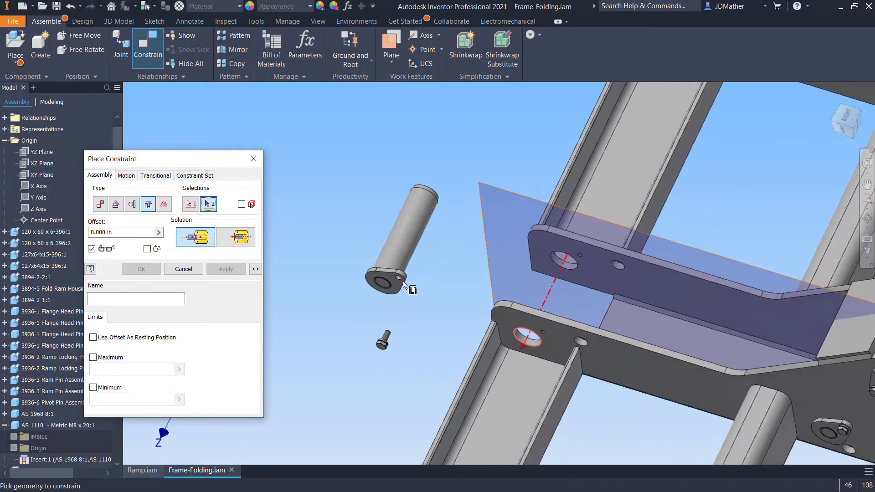
left_click(460, 253)
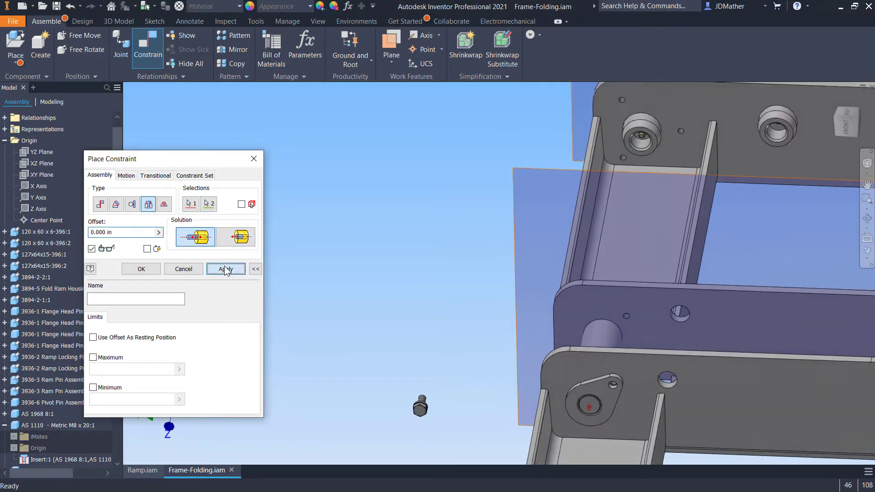
left_click(227, 268)
- Add an Insert constraint aligning the pivot pin flange's bolt hole with the threaded hole in the bracket plate
scroll(605, 379, "up", 8)
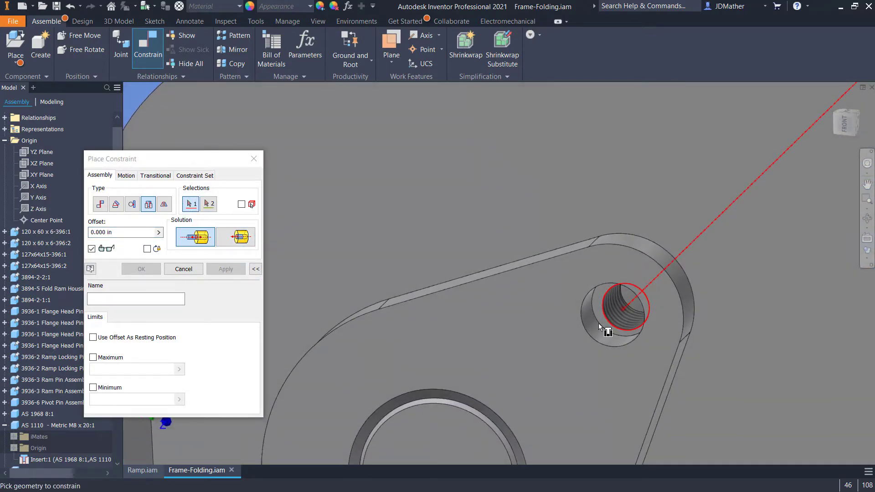
left_click(597, 323)
left_click(598, 323)
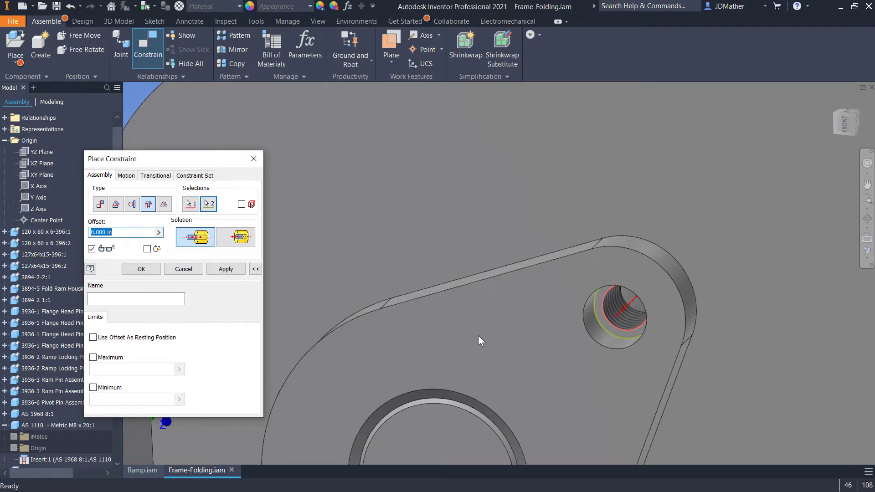
left_click(215, 269)
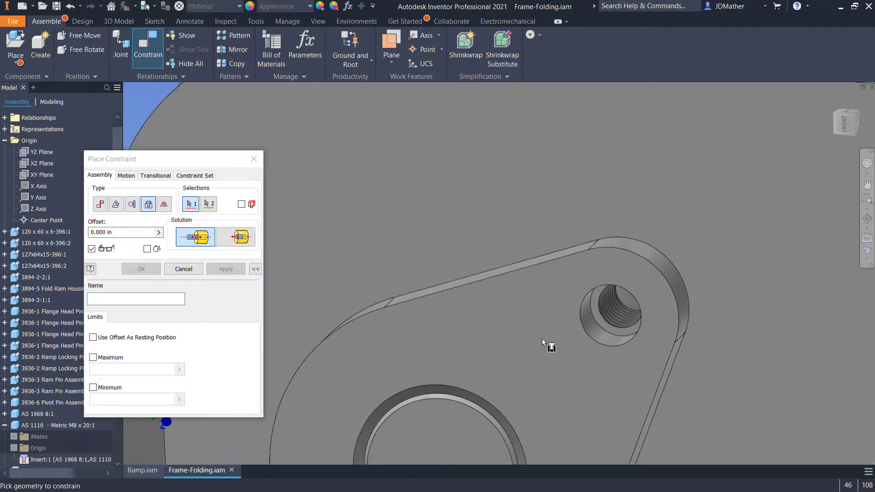
- Insert the loose bolt into the pivot pin flange's bolt hole and finish placing constraints
left_click(592, 338)
scroll(565, 329, "up", 5)
scroll(406, 345, "up", 3)
scroll(426, 254, "down", 6)
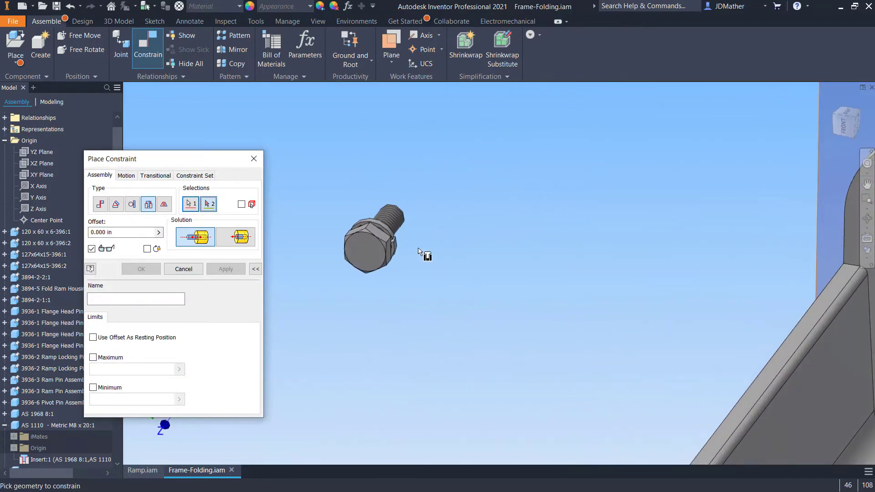
left_click(361, 219)
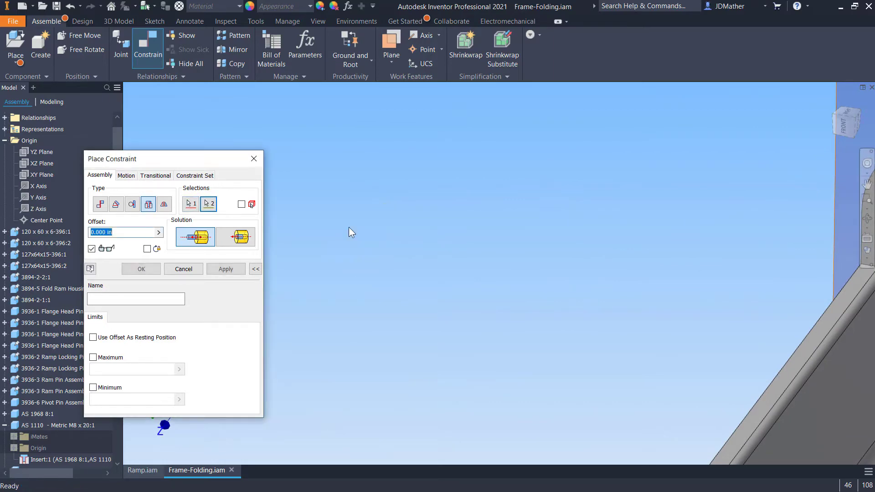
left_click(150, 268)
scroll(360, 302, "up", 5)
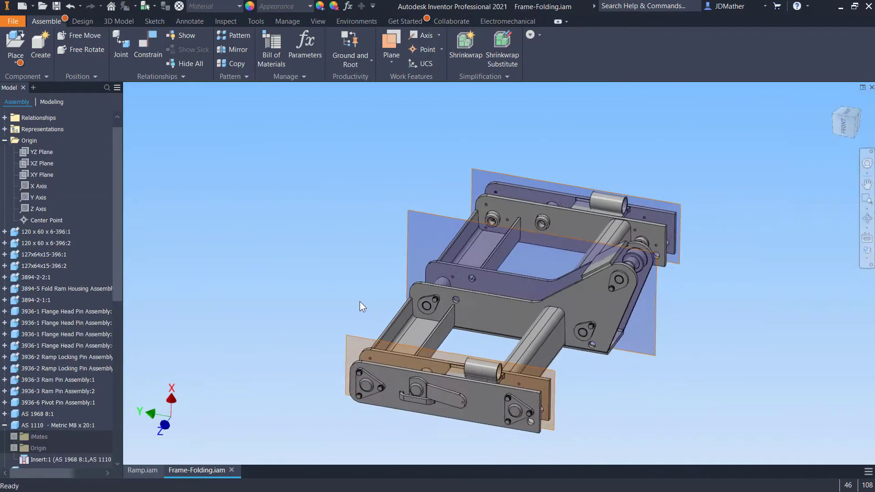
- Pull the unconstrained flange head pin and its three bolts away from the outer side plate of the frame
middle_click_drag(345, 294, 630, 303, "shift")
left_click_drag(605, 301, 757, 325)
middle_click_drag(709, 351, 602, 338, "shift")
left_click_drag(602, 338, 540, 413)
left_click_drag(636, 293, 724, 375)
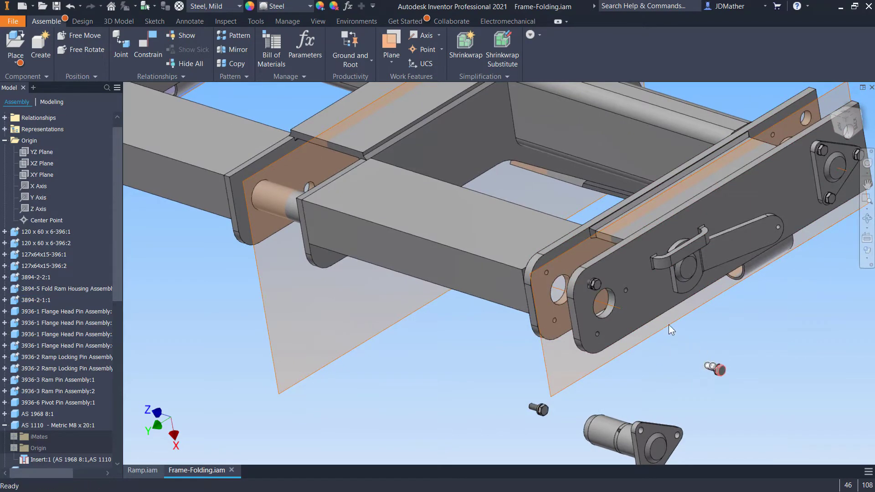
left_click(475, 390)
scroll(475, 392, "up", 2)
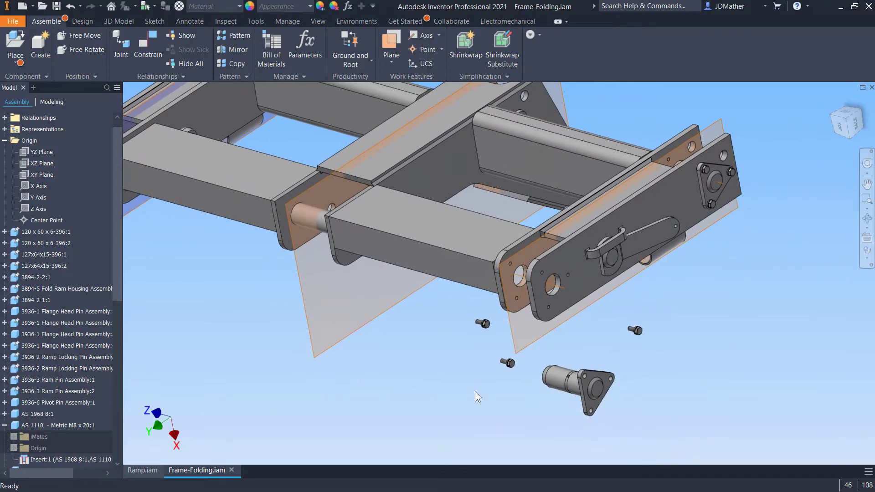
- Seat the flange head pin in the large end hole of the outer side plate with an Insert constraint
key("c")
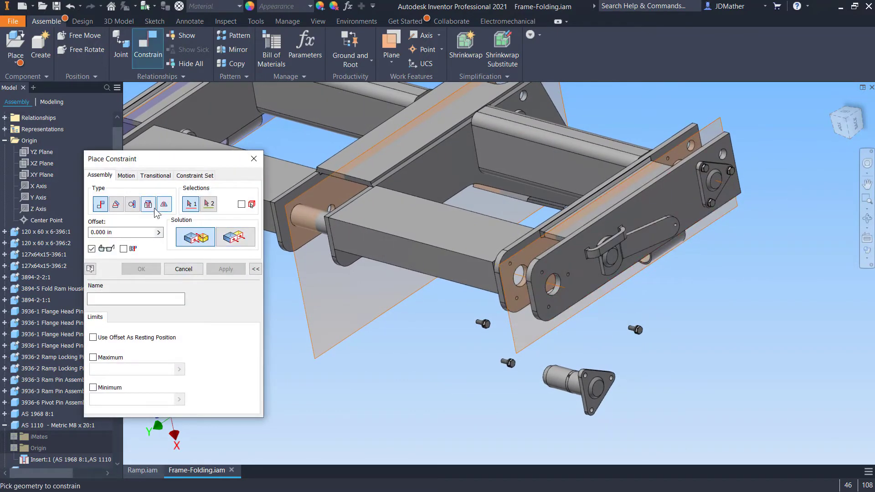
left_click(153, 207)
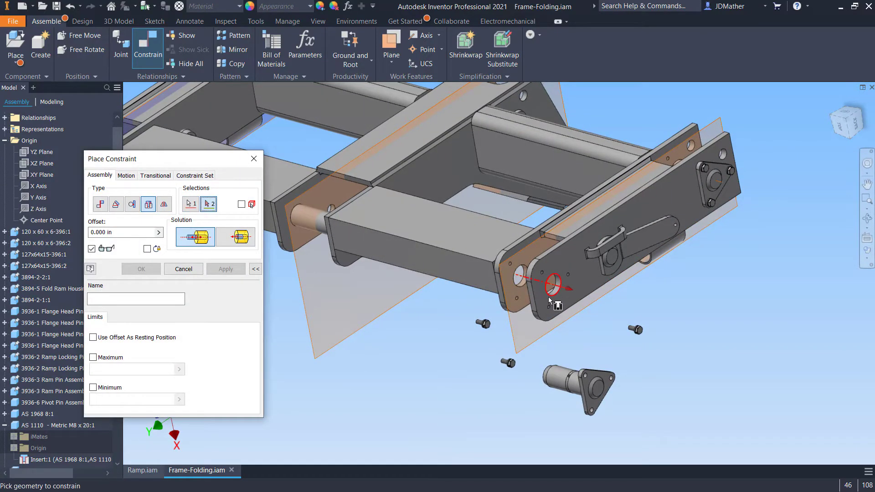
middle_click_drag(549, 300, 670, 375, "shift")
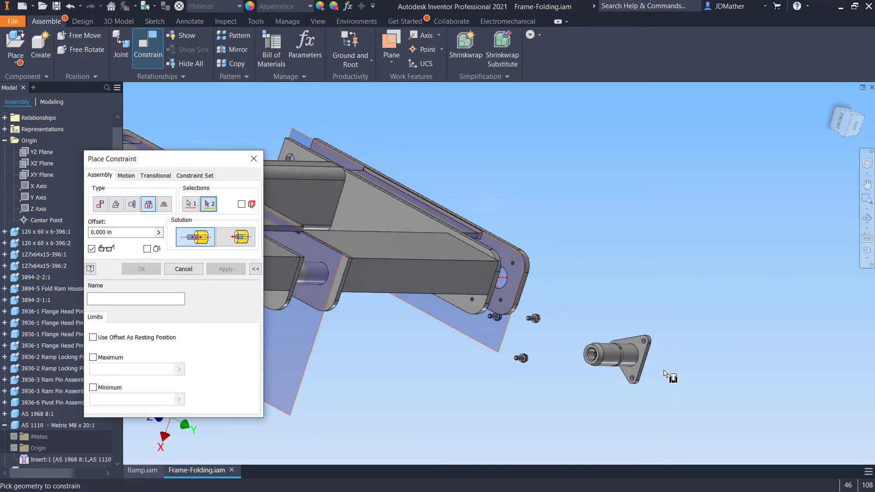
left_click(638, 357)
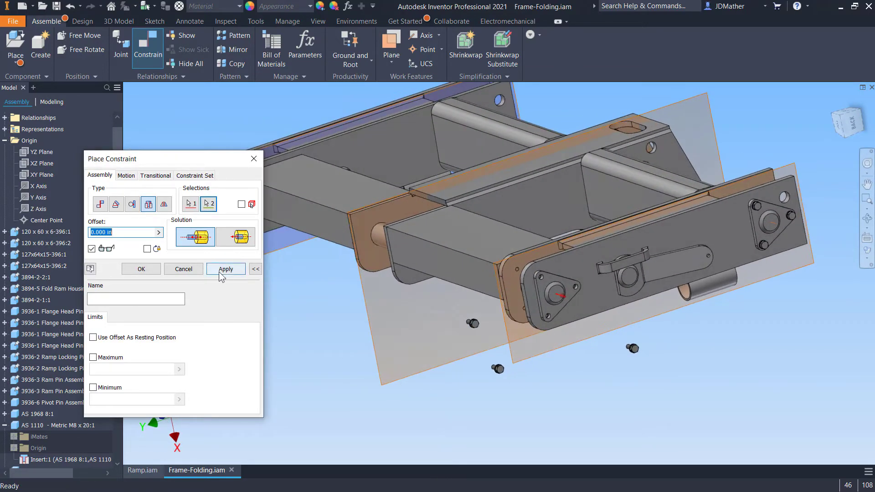
left_click(220, 269)
- Add an Insert constraint aligning the flange head pin's upper bolt hole with the threaded hole in the side plate
scroll(508, 311, "up", 5)
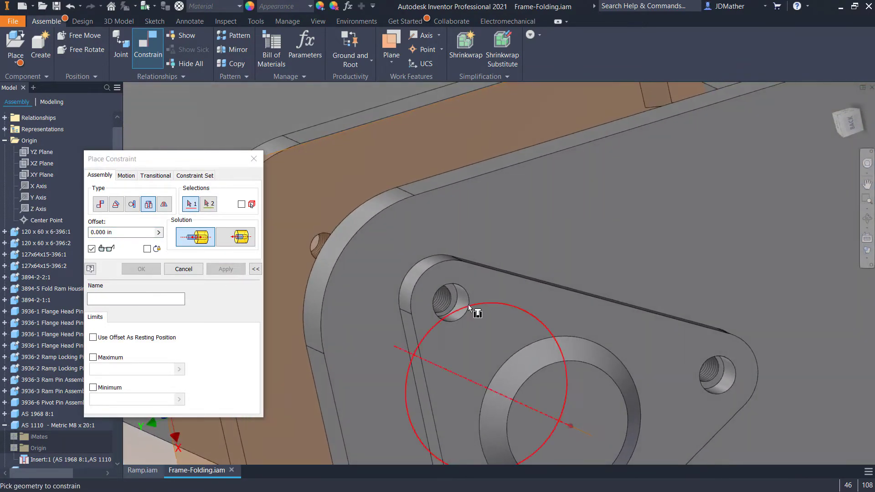
left_click(461, 302)
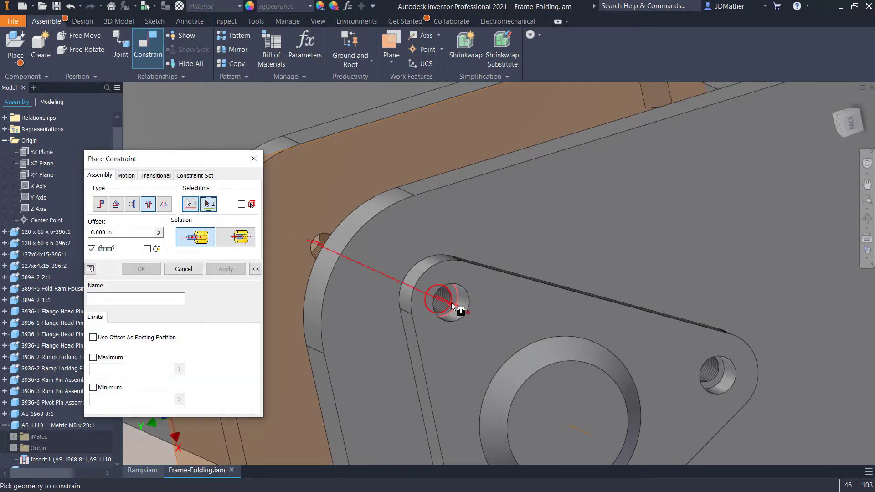
left_click(407, 309)
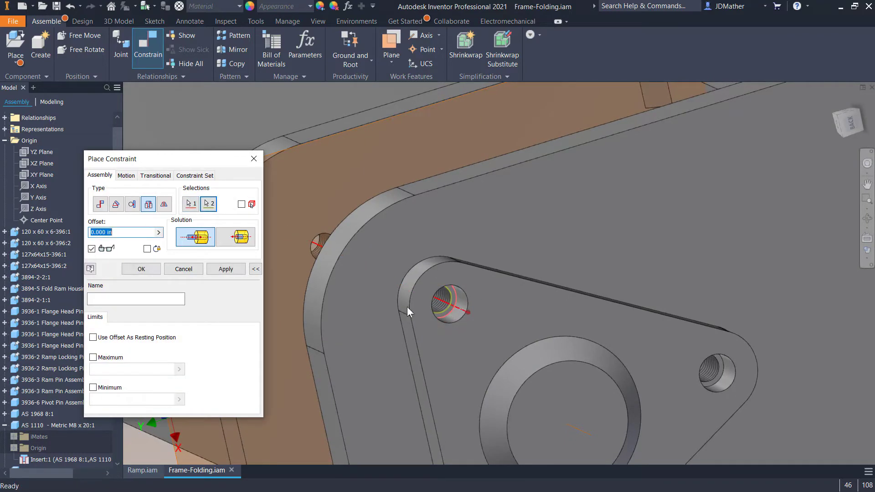
left_click(213, 272)
- Insert a loose bolt into the upper hole of the flange head pin with an Insert constraint
left_click(452, 322)
scroll(448, 324, "down", 5)
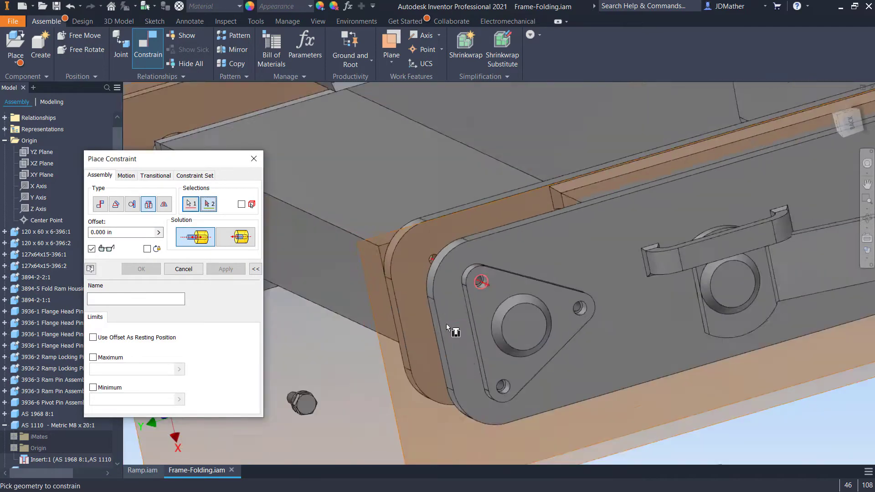
scroll(405, 357, "up", 2)
scroll(432, 342, "up", 3)
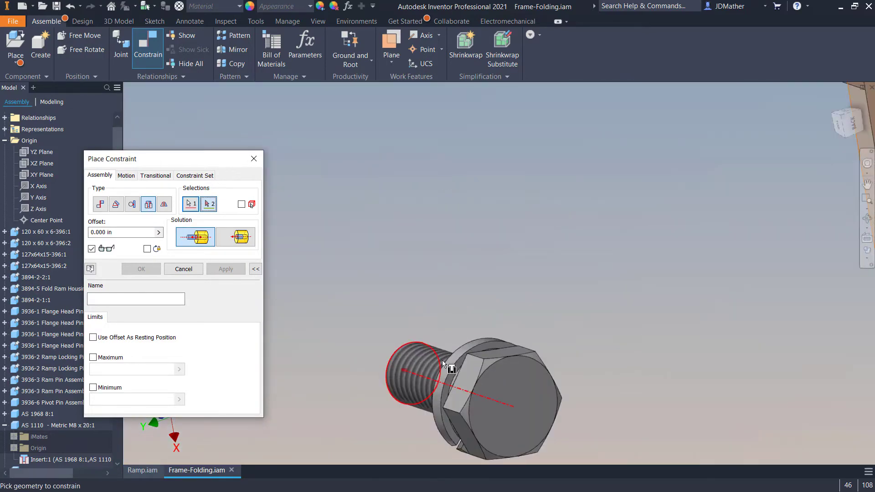
left_click(443, 359)
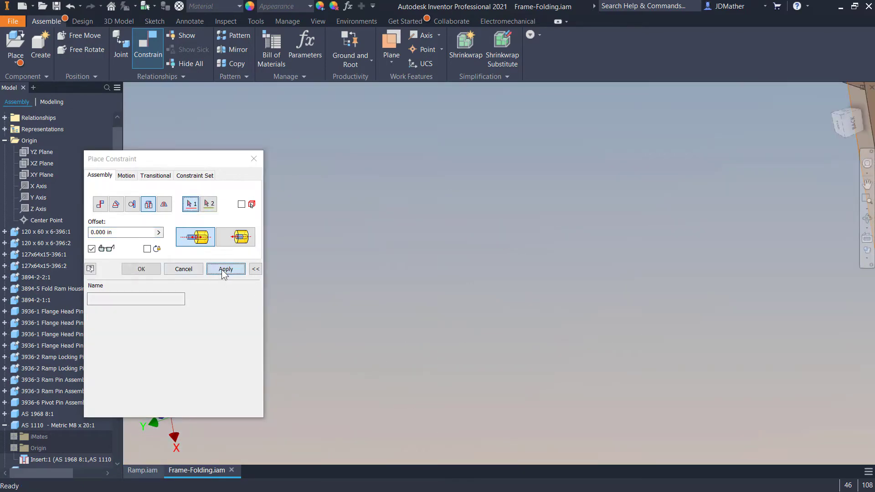
left_click(221, 269)
- Insert the next loose bolt into the lower hole of the triangular pin flange with an Insert constraint
scroll(348, 296, "down", 5)
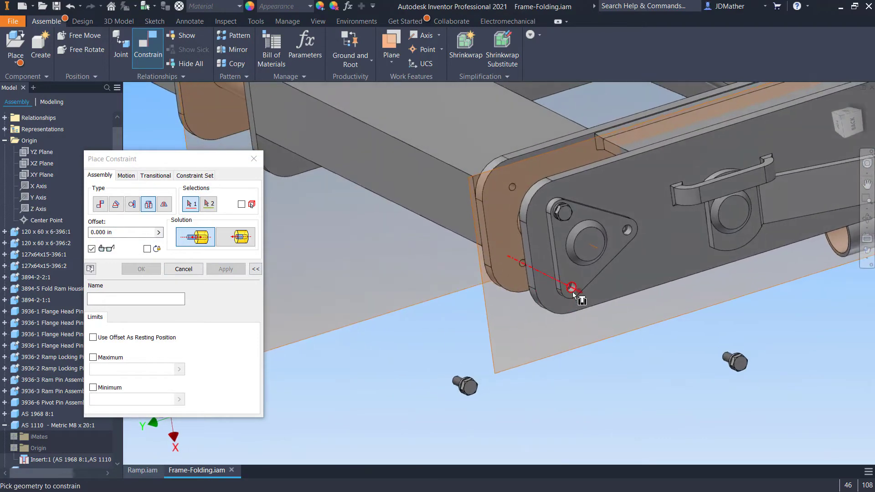
left_click(571, 290)
scroll(478, 369, "up", 4)
left_click(446, 417)
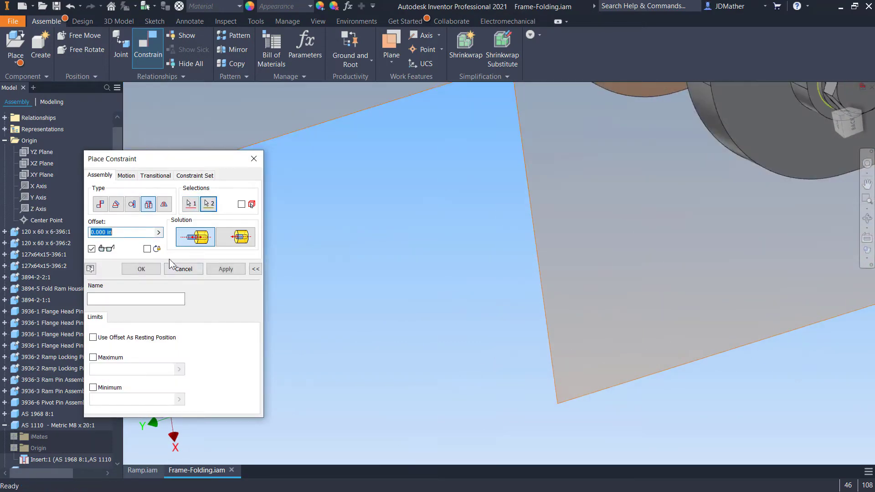
left_click(226, 269)
- Insert the remaining loose bolt into the flange's third hole, nearest the locking handle, and finish placing constraints
scroll(383, 313, "down", 3)
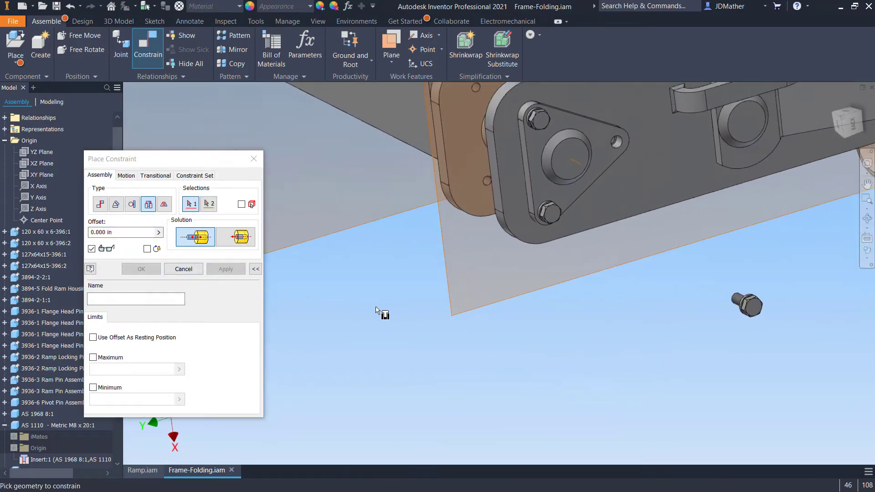
scroll(510, 222, "up", 4)
left_click(598, 154)
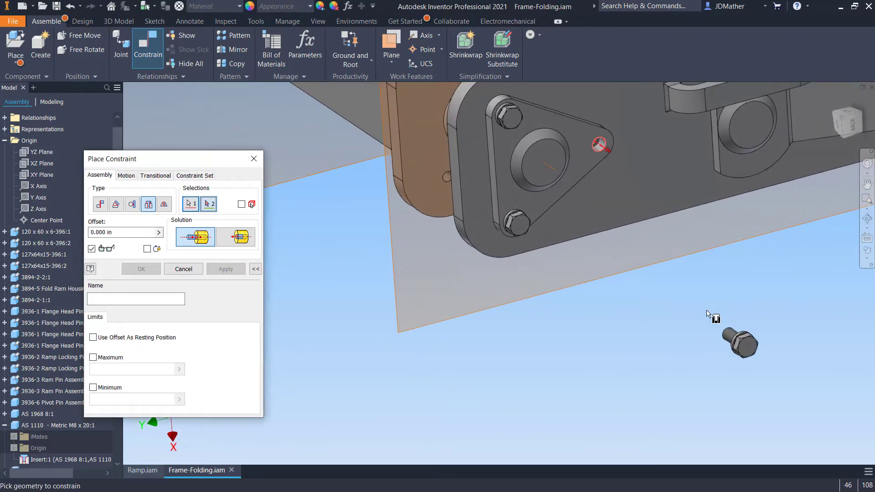
scroll(722, 325, "up", 5)
left_click(840, 446)
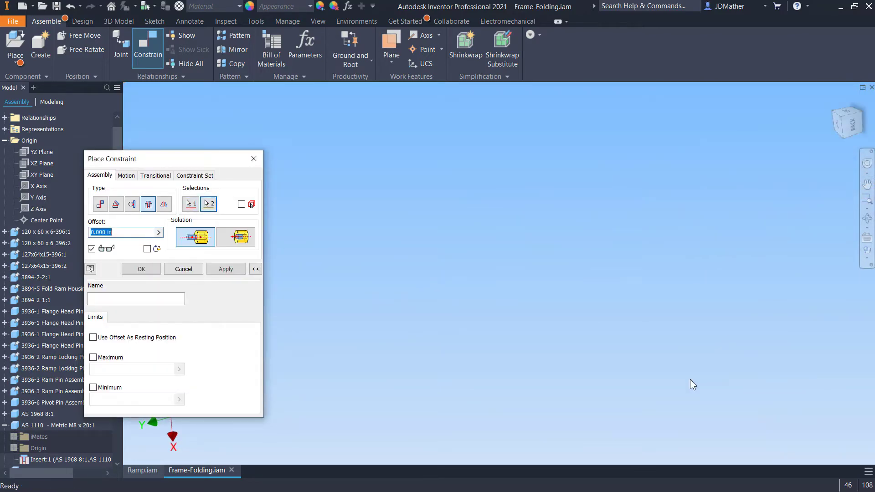
scroll(683, 376, "down", 6)
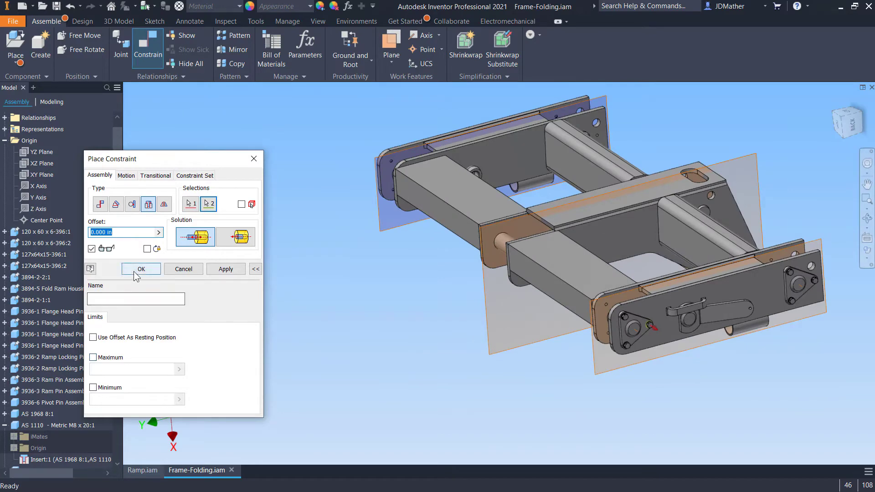
left_click(133, 271)
- Review the constrained components of Frame-Folding.iam, save the subassembly and close it to return to Ramp.iam
middle_click_drag(244, 297, 265, 299, "shift")
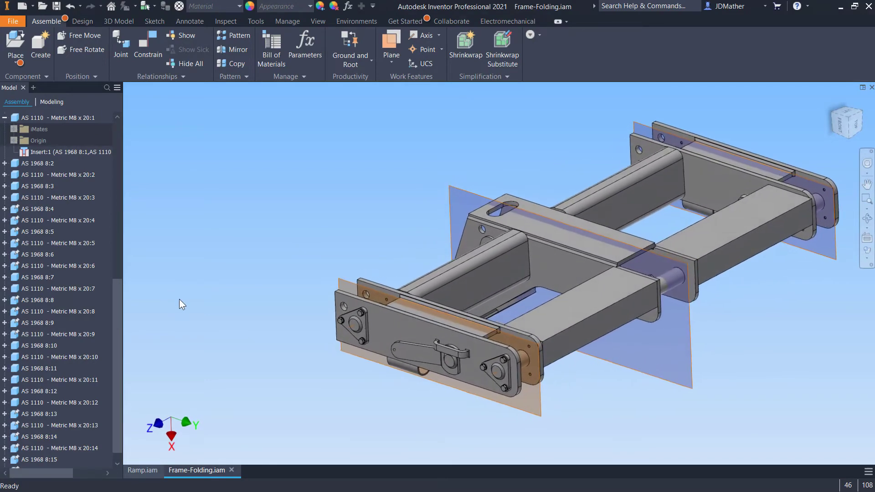
left_click_drag(117, 305, 115, 332)
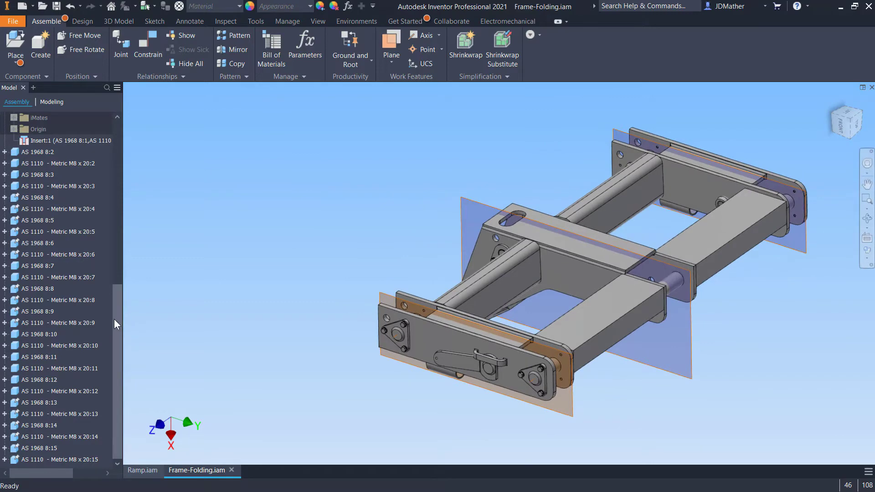
scroll(59, 288, "up", 10)
key("F6")
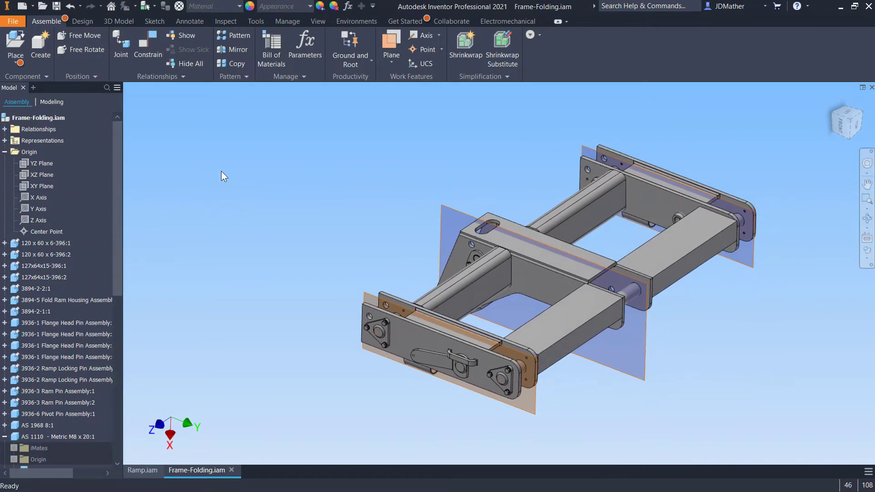
left_click(56, 6)
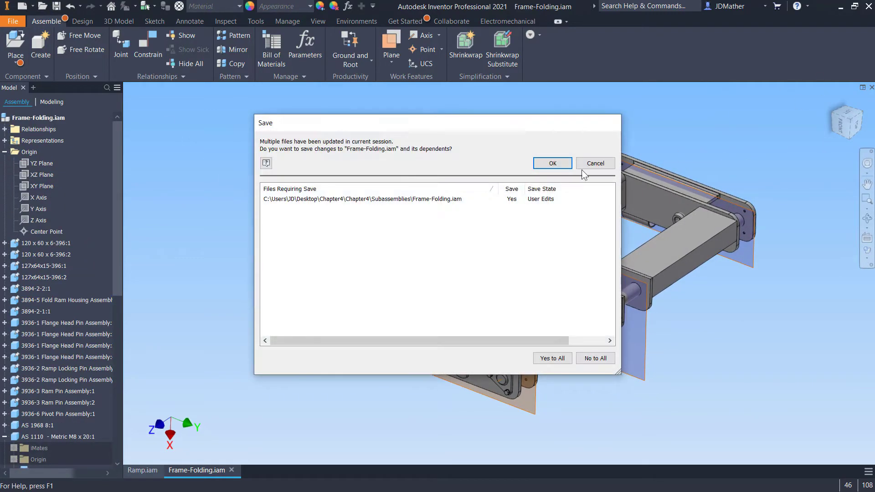
left_click(553, 164)
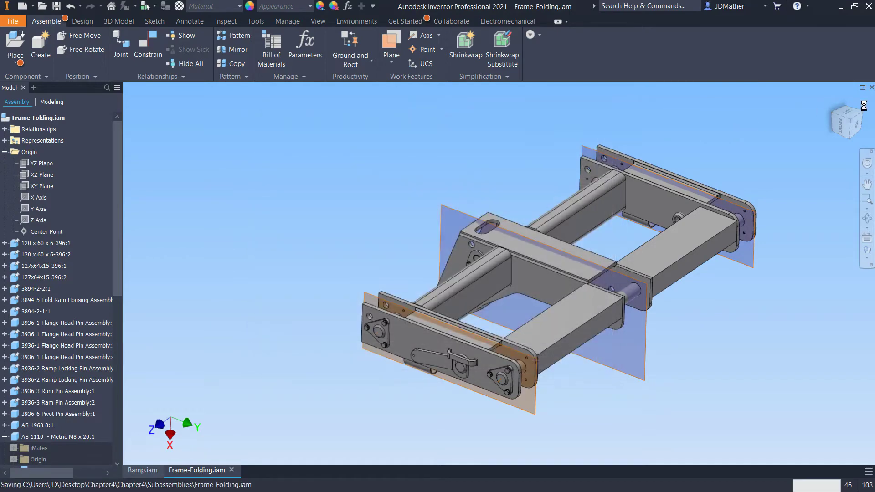
left_click(232, 469)
- Check the updated folding frame in the ramp assembly and hide the Frame-Folding:1 component
middle_click_drag(585, 363, 544, 273, "shift")
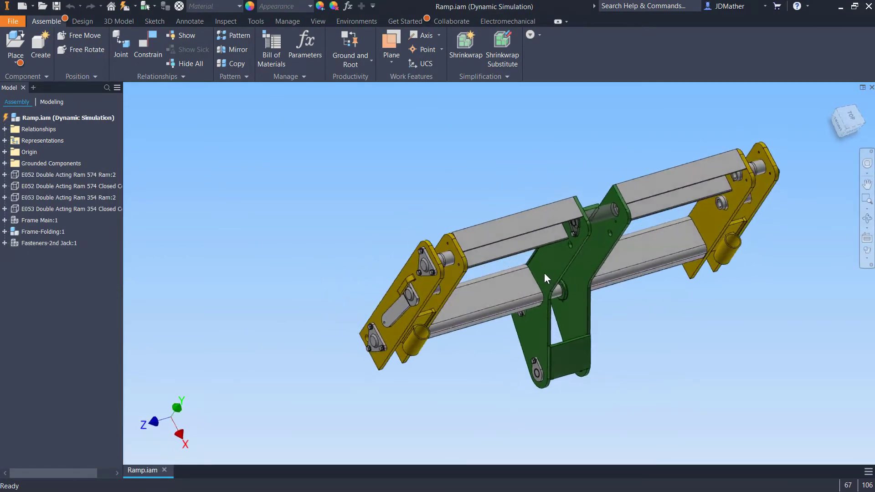
scroll(544, 273, "down", 4)
middle_click_drag(510, 199, 404, 249, "shift")
scroll(362, 403, "up", 3)
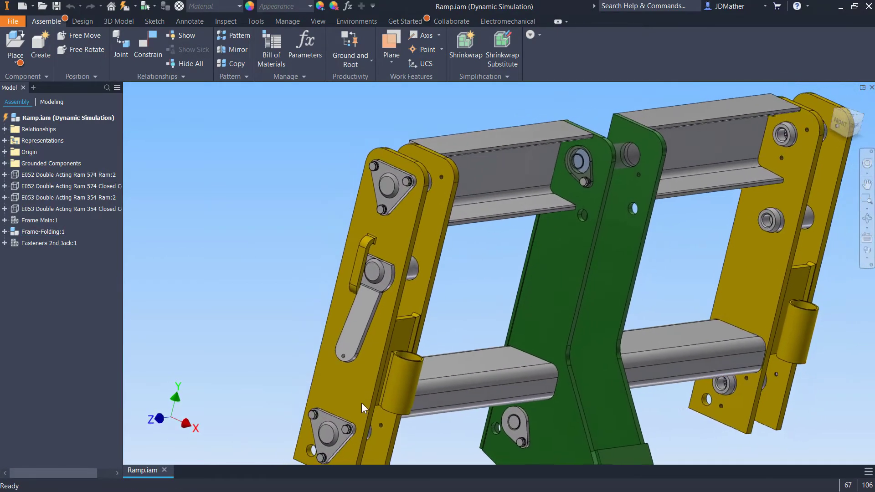
middle_click_drag(428, 417, 432, 428, "shift")
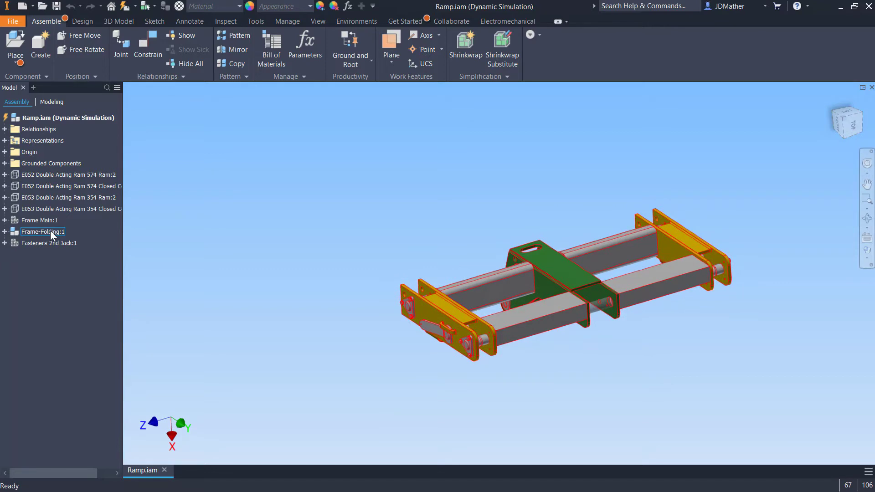
right_click(50, 231)
left_click(61, 339)
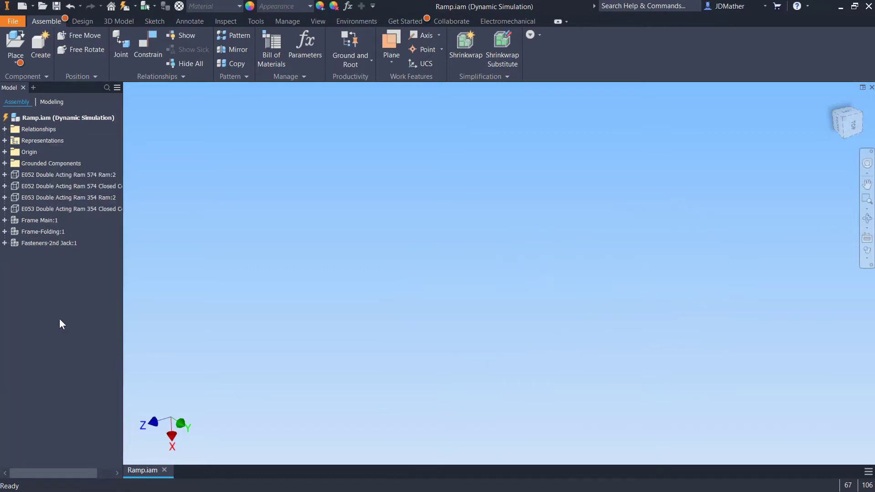
- Make the Frame Main:1 component visible in the ramp assembly
right_click(37, 221)
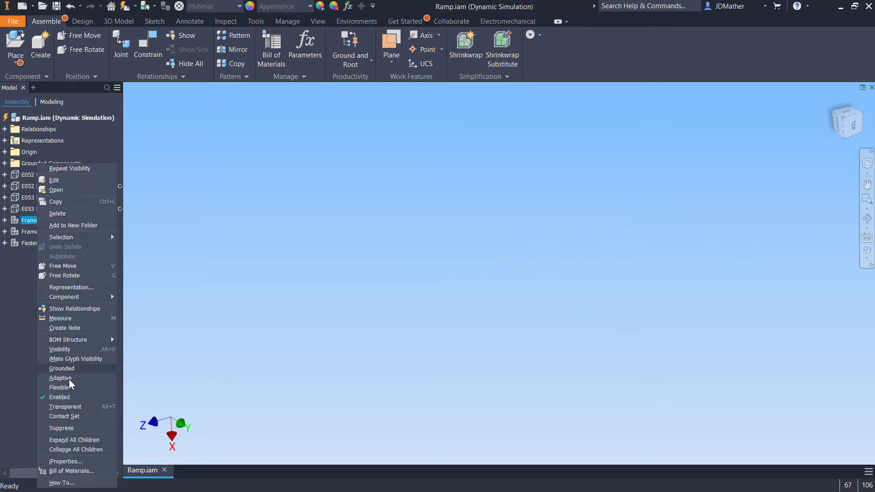
left_click(63, 387)
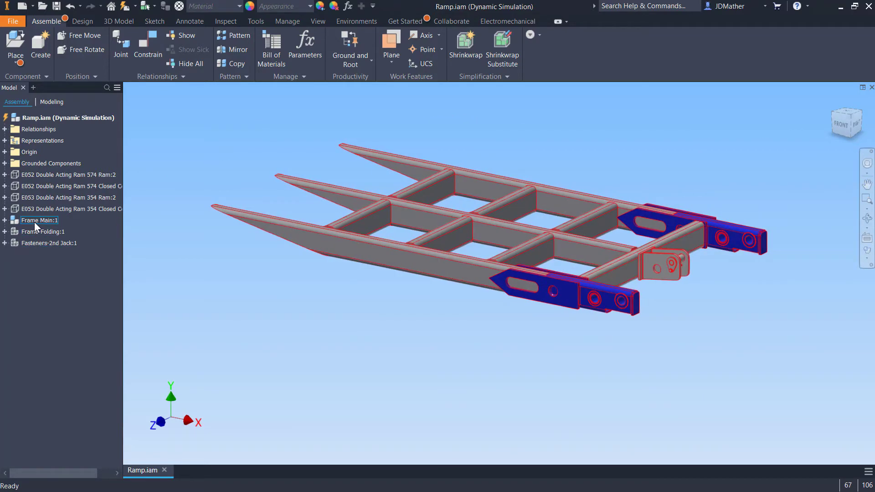
scroll(470, 299, "down", 1)
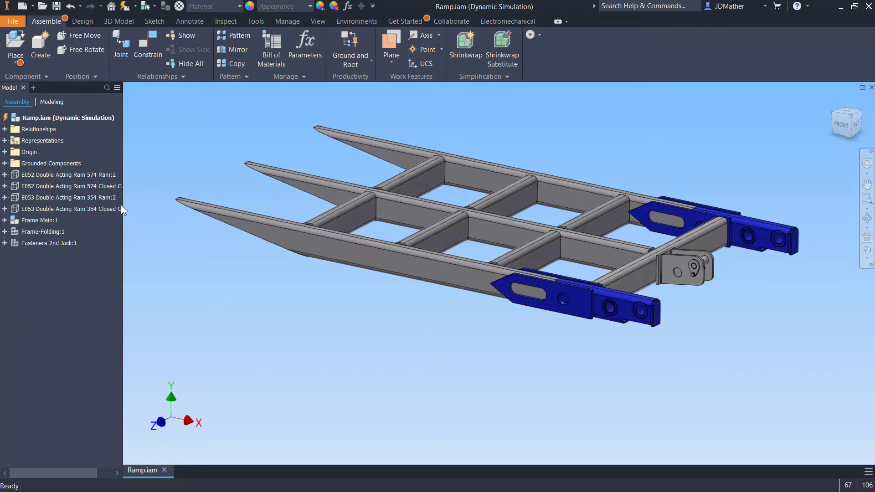
- Delete all of Ramp.iam's top-level relationships, from Mate:1 through Mate:7
left_click(5, 129)
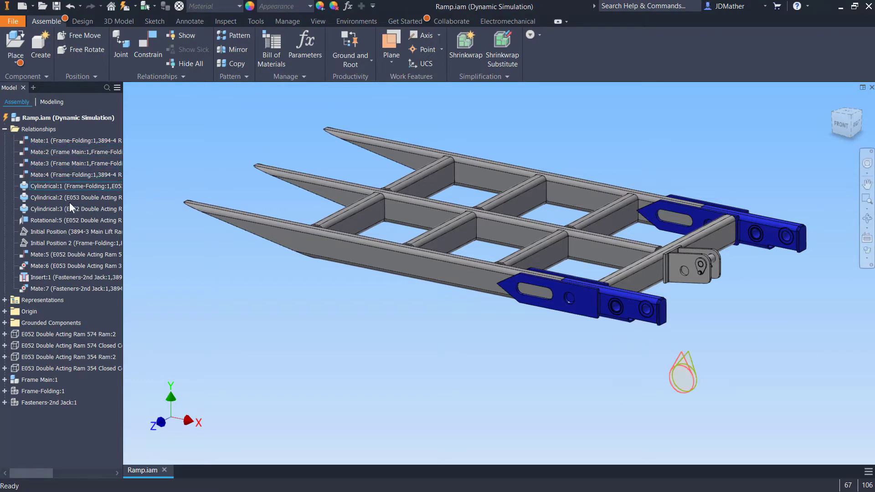
left_click(73, 138)
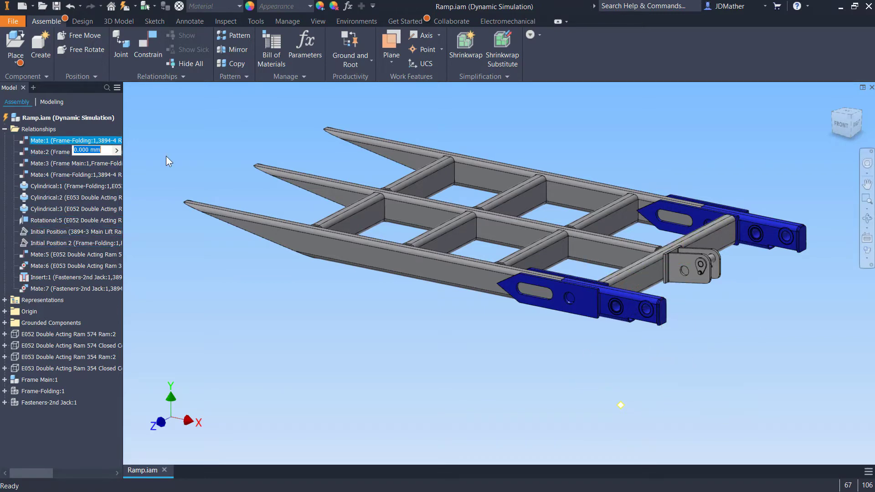
left_click(75, 143)
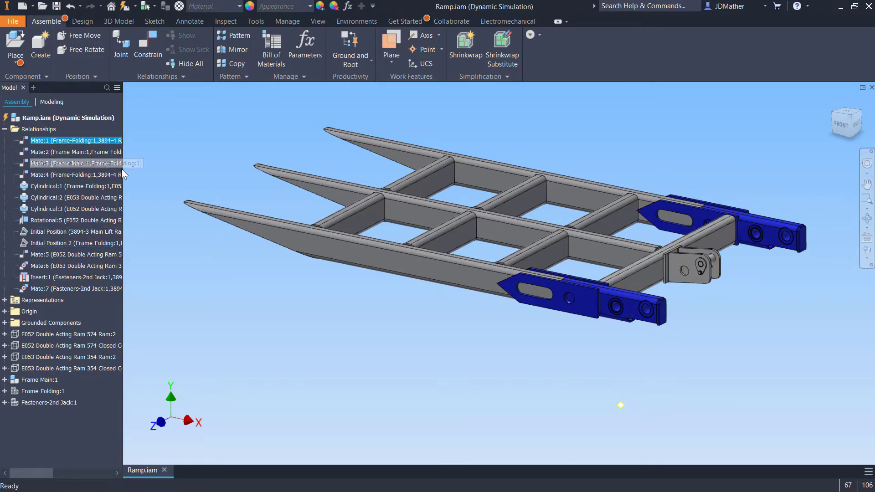
left_click(66, 290, "shift")
right_click(66, 291)
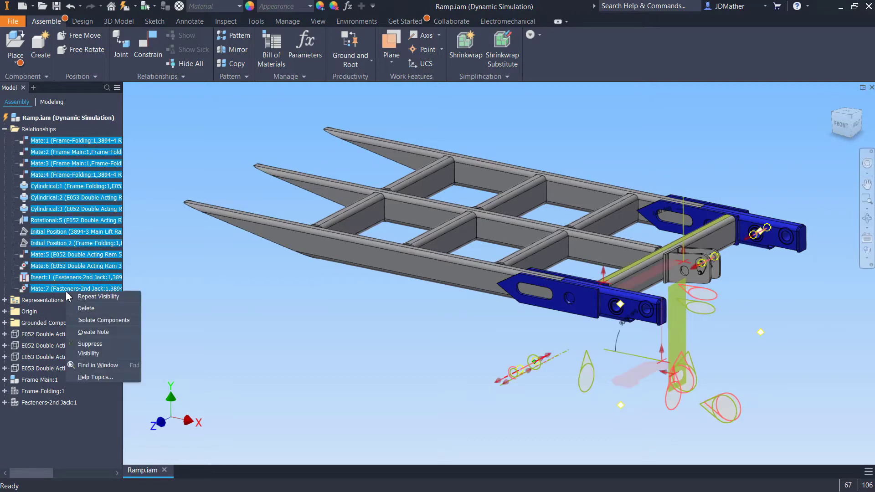
left_click(82, 308)
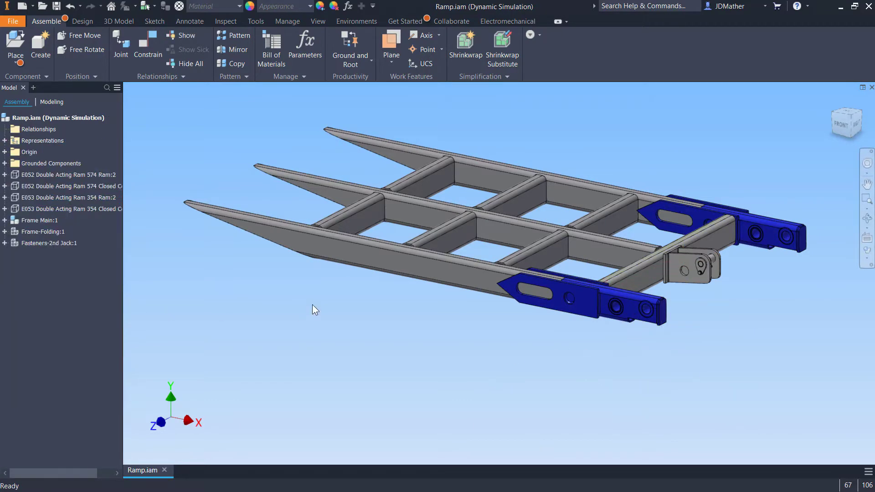
- Open the Frame Main:1 subassembly in its own window and inspect the ram mounting lug end
right_click(37, 220)
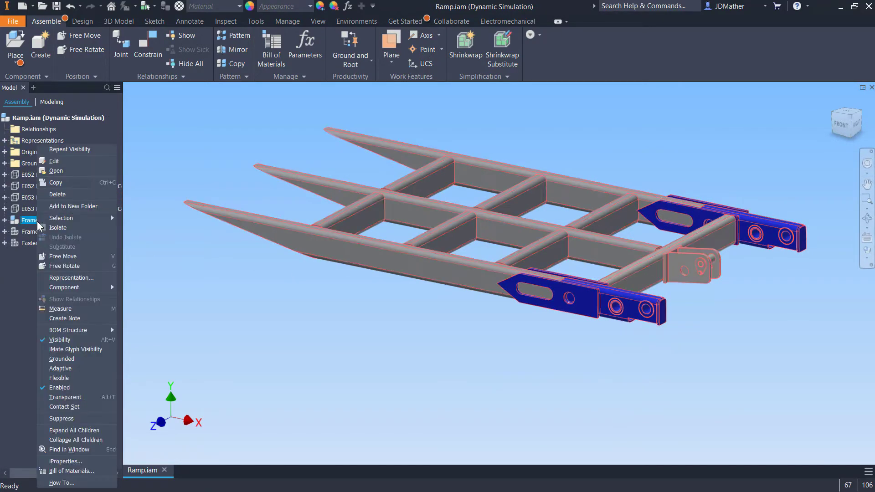
key("o")
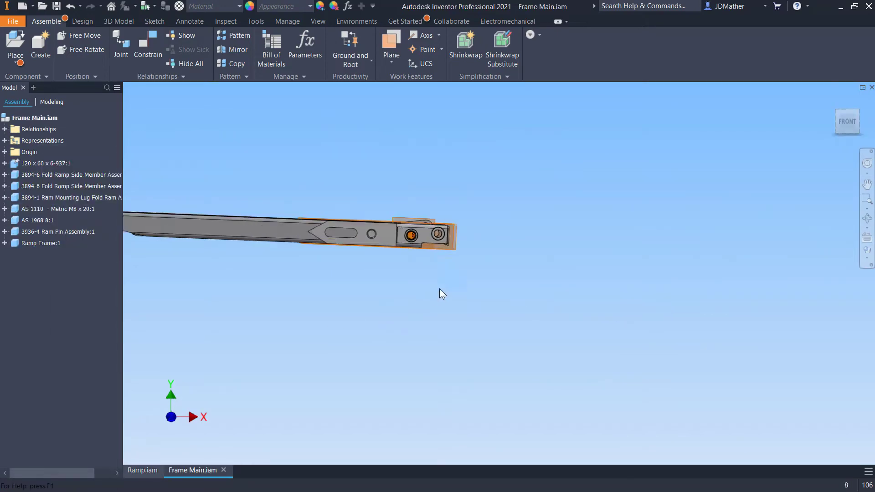
middle_click_drag(505, 330, 580, 269, "shift")
scroll(580, 269, "down", 2)
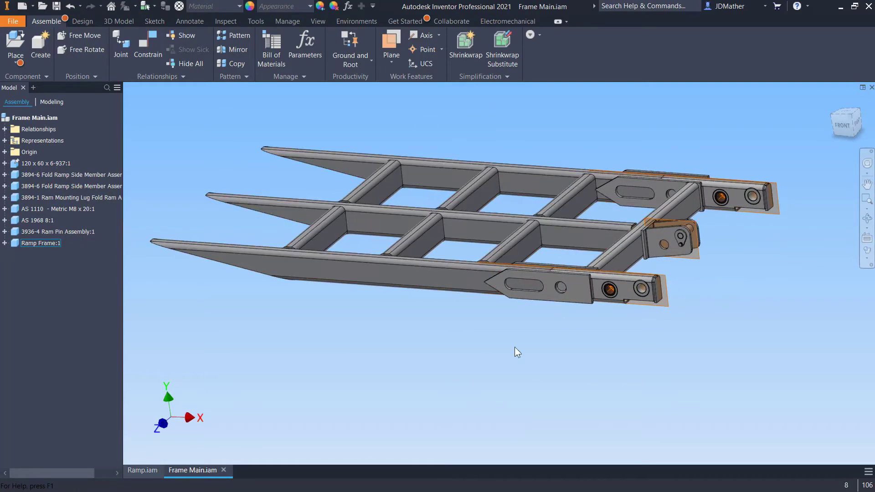
scroll(684, 239, "down", 4)
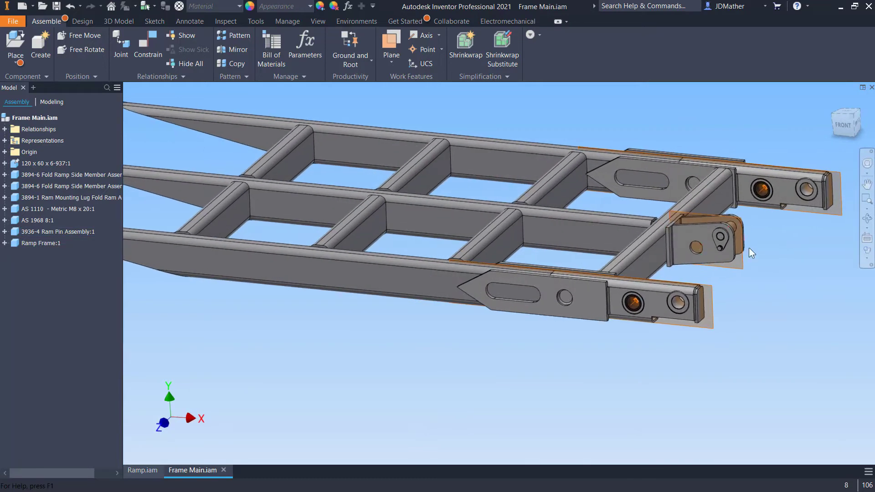
- Ground 120 x 60 x 6-937:1, both 3894-6 side members and Ramp Frame:1, and reorder Ramp Frame:1 directly above the 3894-1 mounting lug
left_click(842, 127)
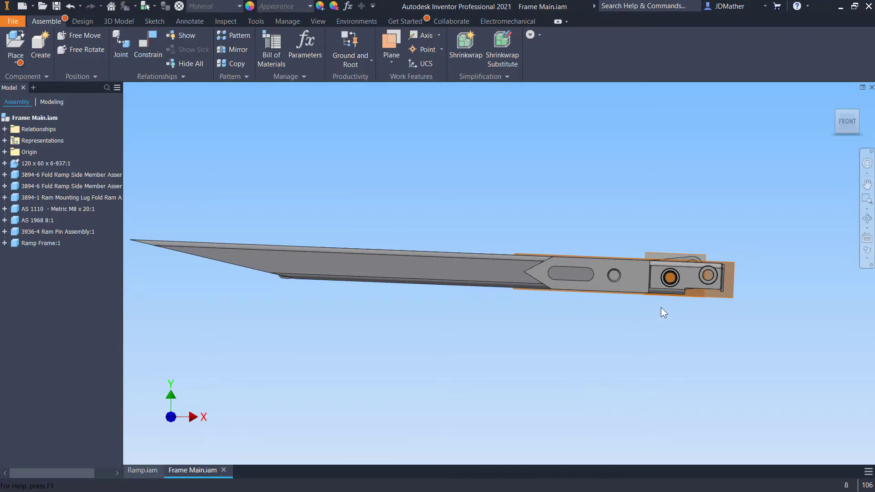
key("F5")
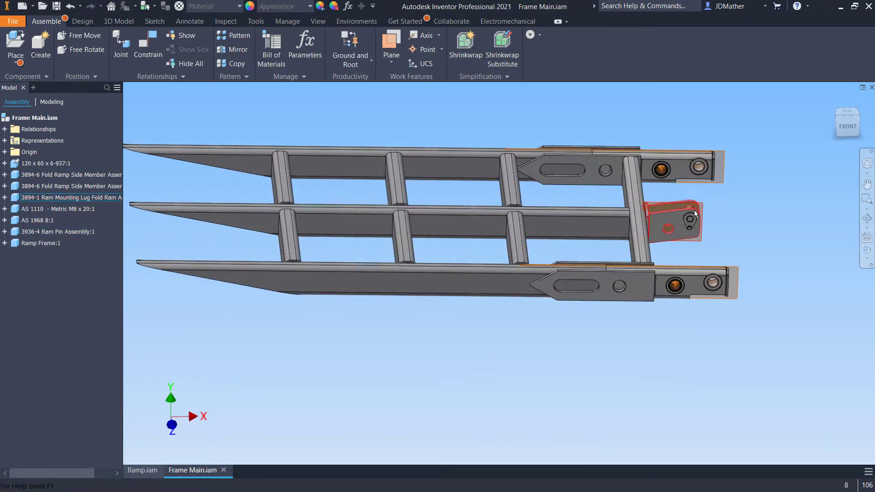
key("F5")
left_click(842, 124)
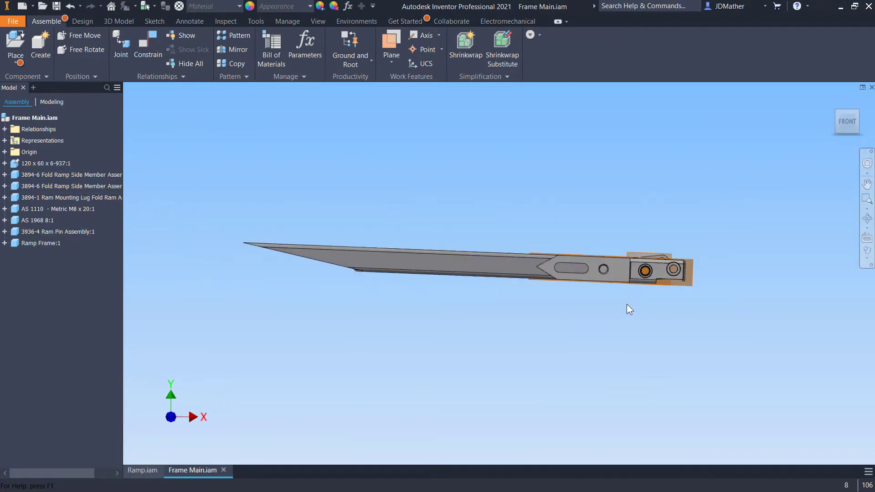
left_click_drag(627, 304, 273, 190)
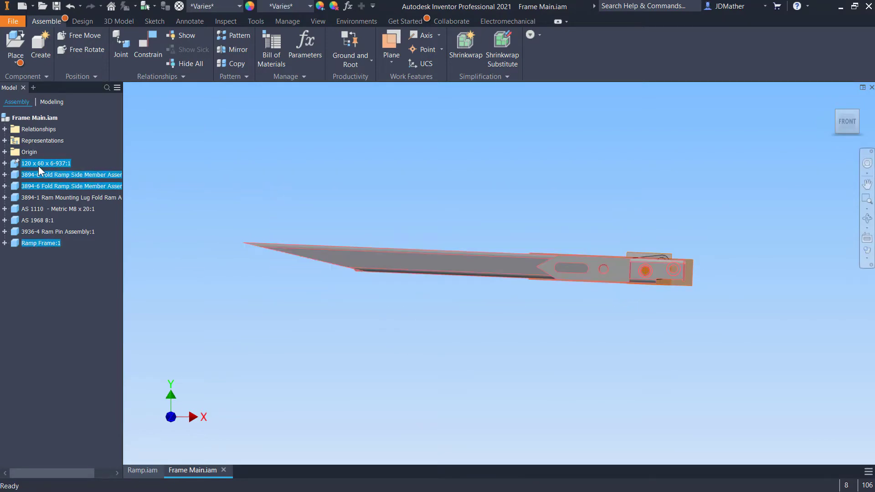
right_click(172, 172)
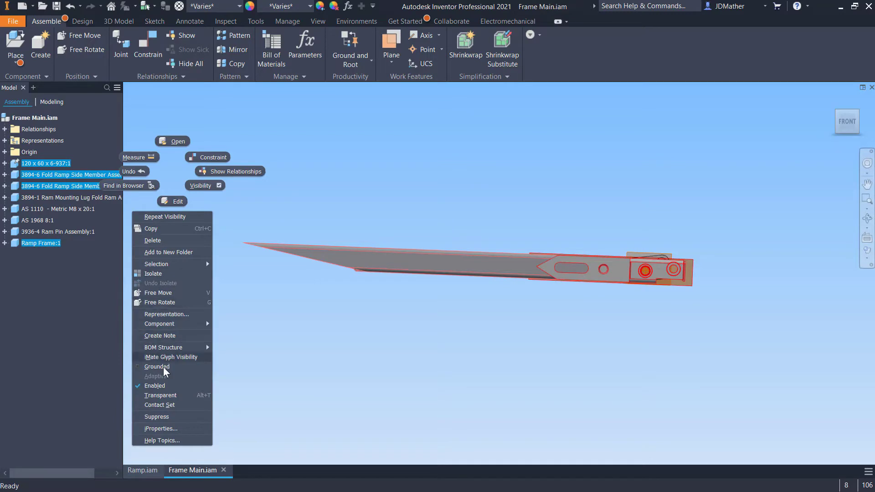
left_click(158, 367)
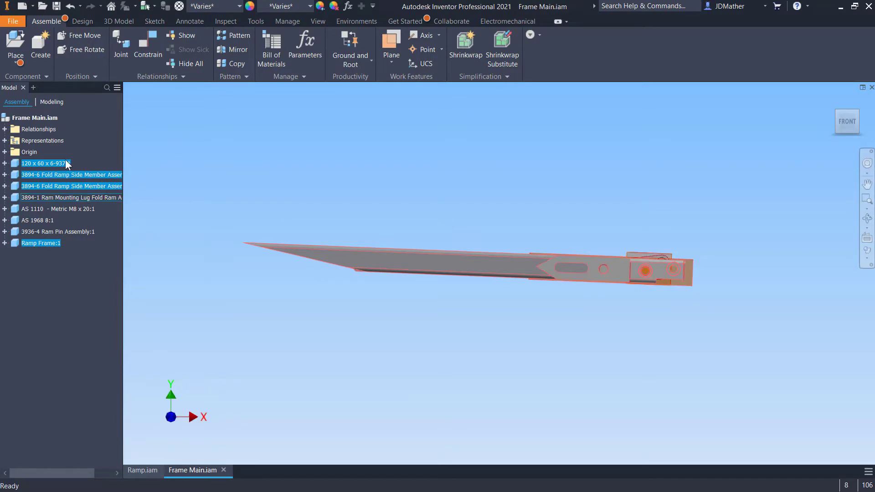
right_click(191, 173)
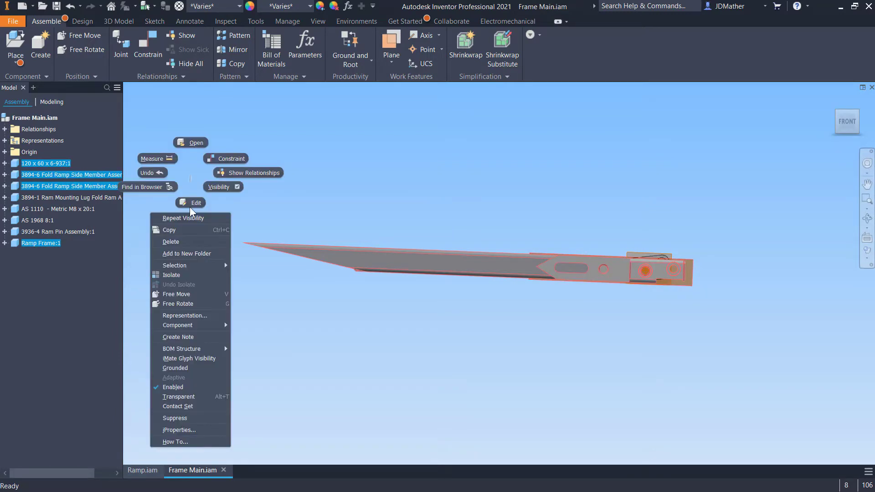
left_click(176, 368)
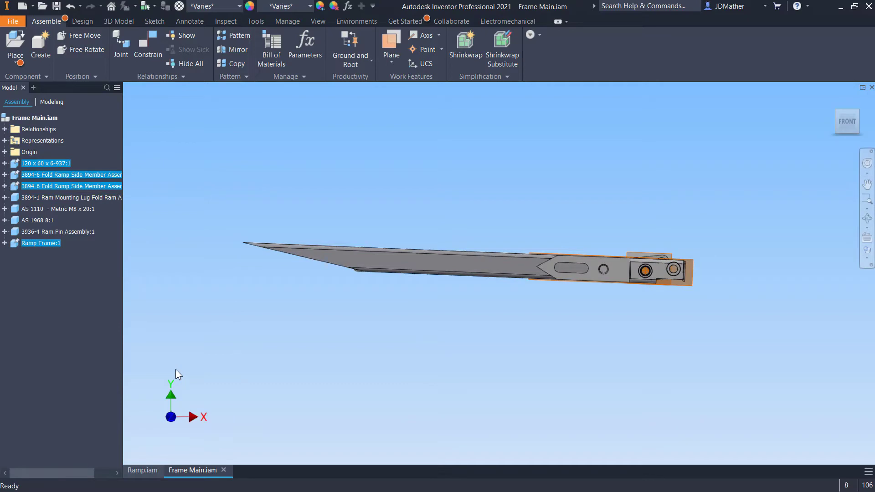
left_click(59, 281)
left_click_drag(39, 243, 37, 195)
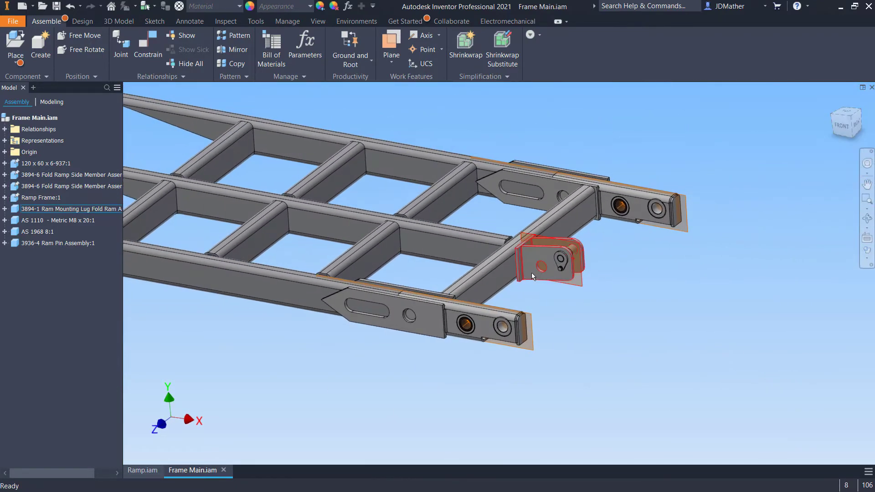
- Move the ungrounded ram mounting lug and the ram pin away from the frame's cross member
left_click_drag(532, 273, 633, 327)
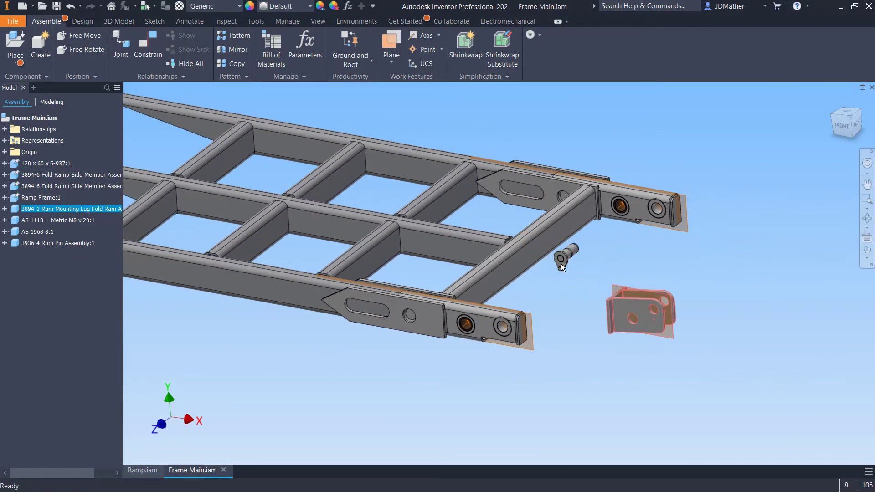
left_click_drag(561, 258, 655, 270)
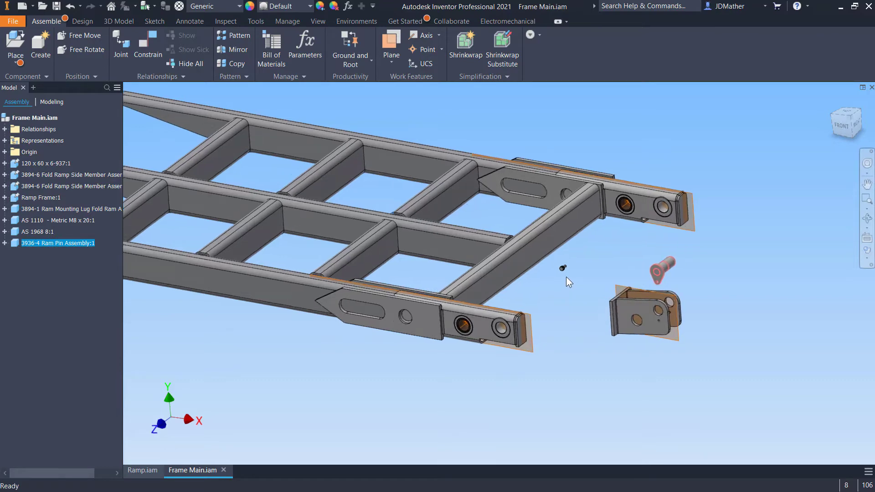
left_click(566, 277)
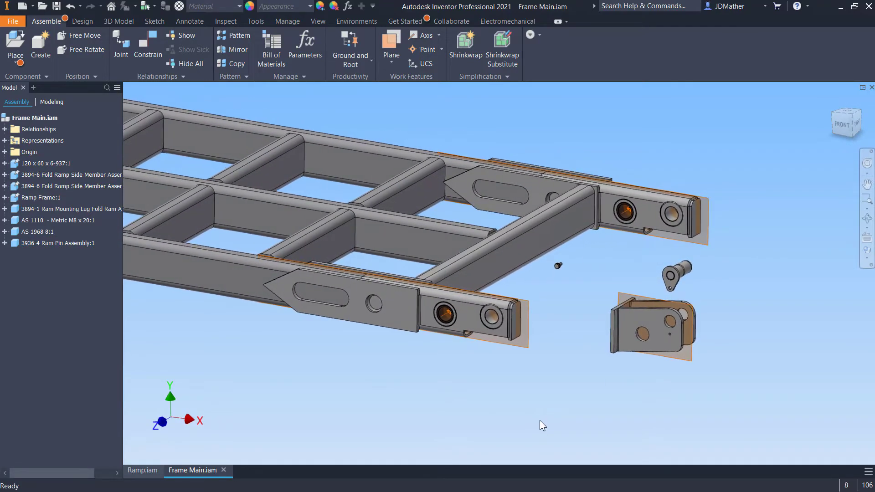
- Place an Insert constraint with 0.000 in offset between the mounting lug's pin hole and the ram pin
key("c")
left_click(150, 205)
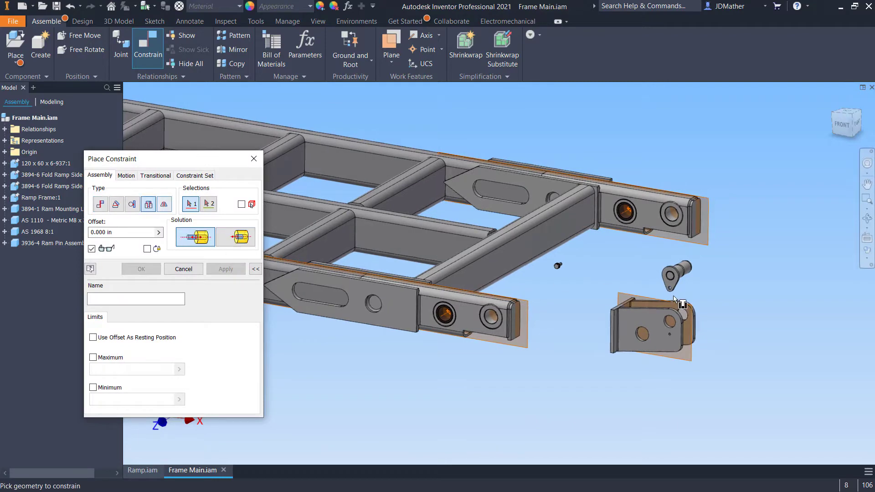
left_click(602, 348)
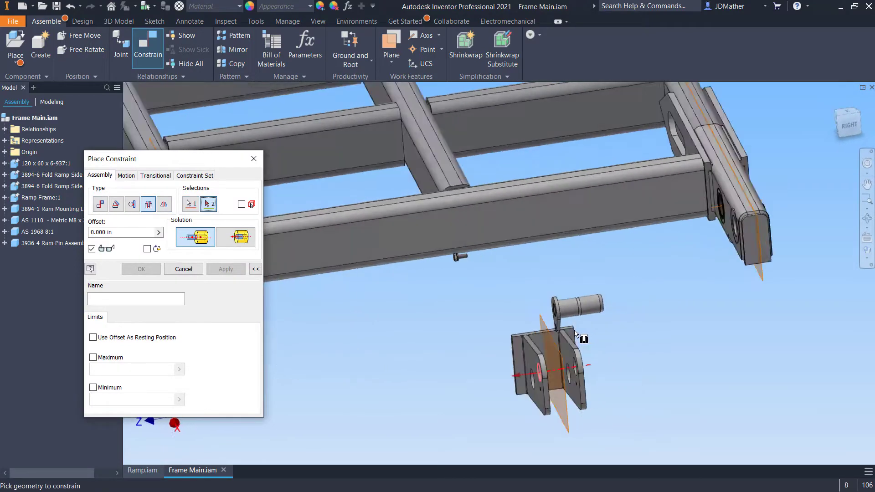
left_click(463, 313)
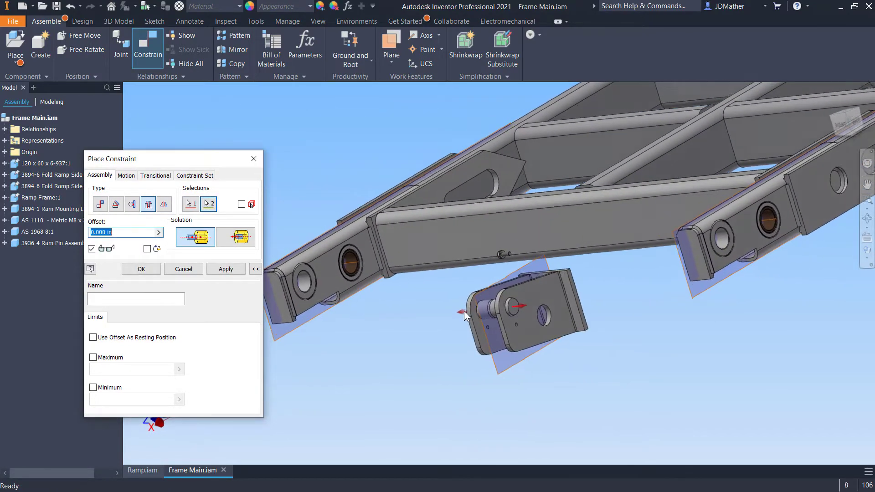
left_click(226, 269)
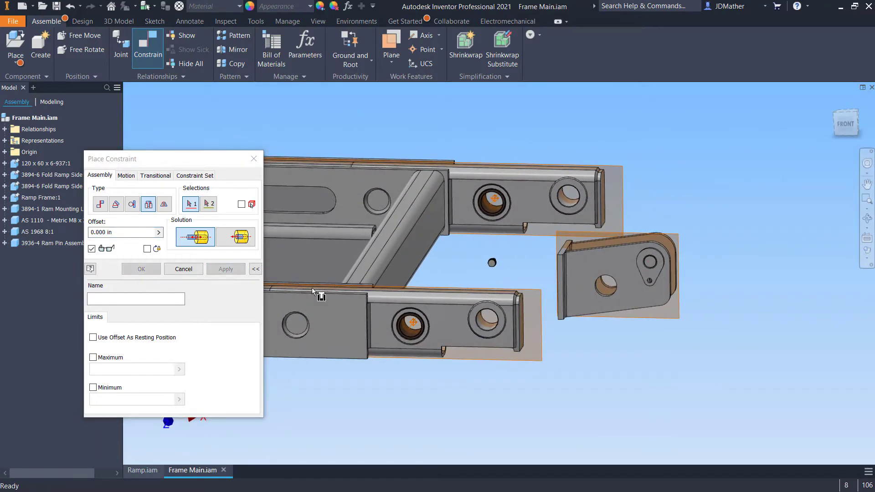
- Add an Insert constraint aligning the small hole in the ram pin's tab with the lug's threaded hole
scroll(575, 261, "down", 5)
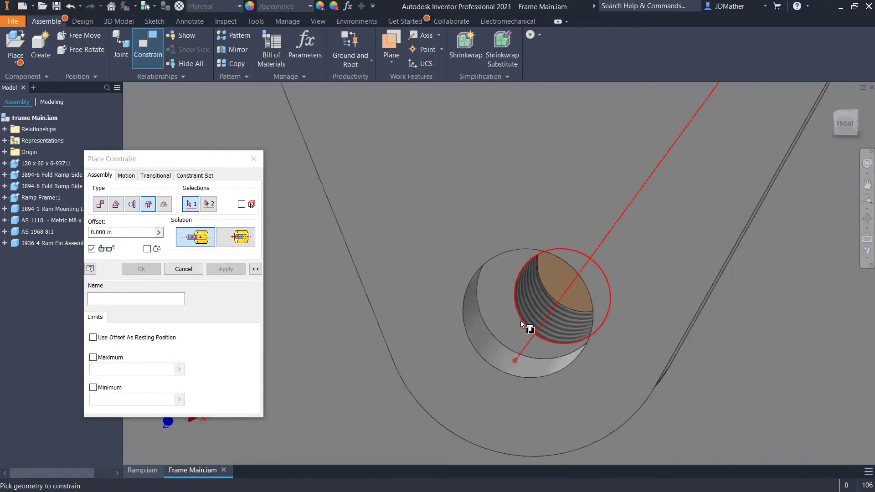
left_click(521, 320)
left_click(492, 336)
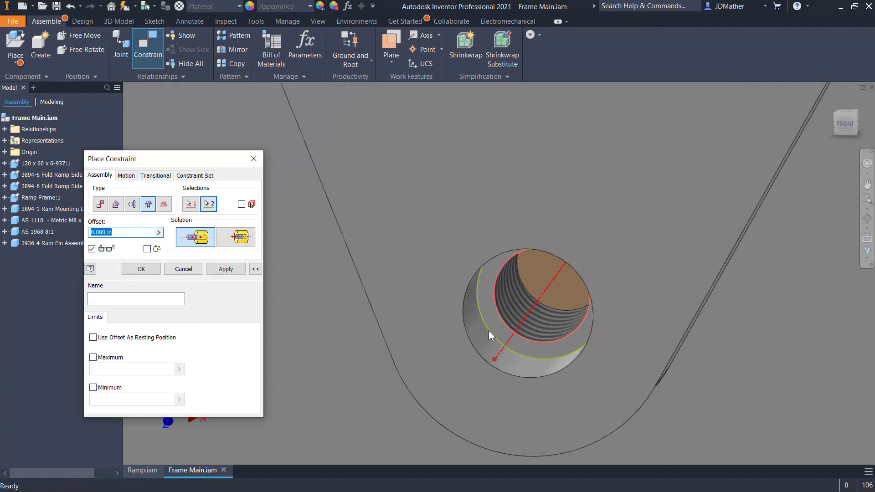
left_click(226, 269)
- Insert the loose M8 bolt with its washer into the pin tab's hole and finish placing constraints
left_click(478, 356)
scroll(501, 344, "up", 8)
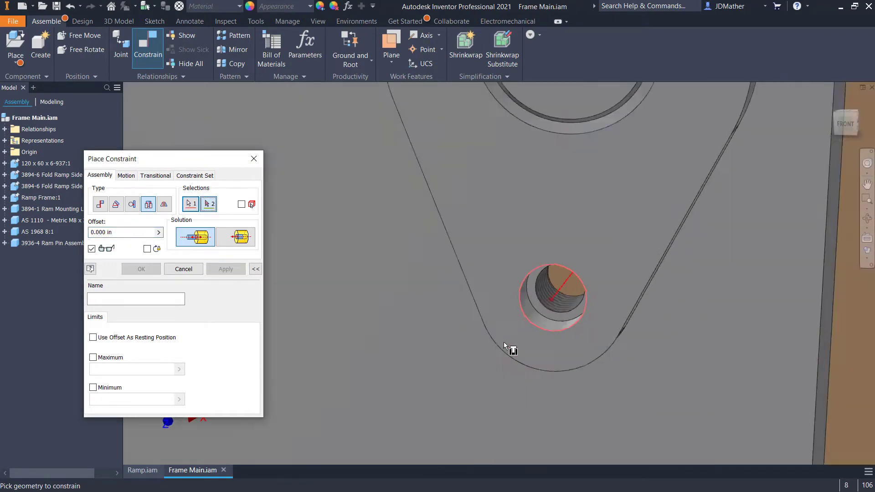
scroll(449, 255, "down", 6)
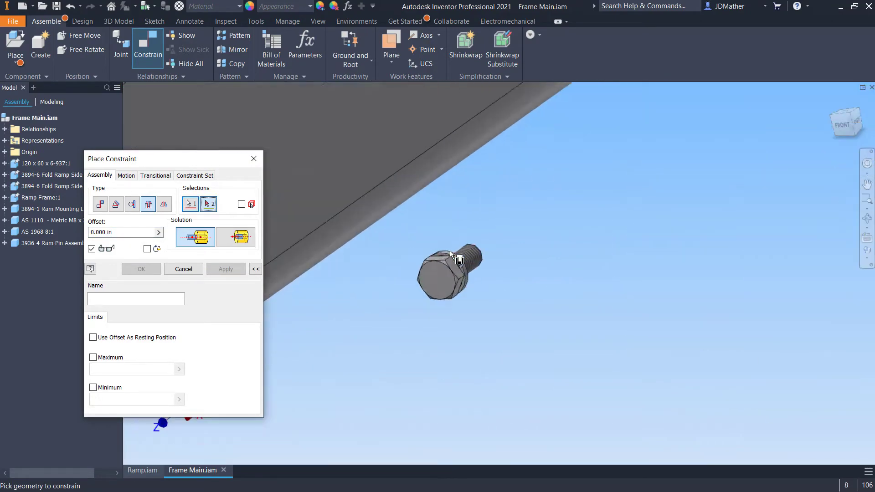
left_click(446, 253)
scroll(433, 296, "up", 8)
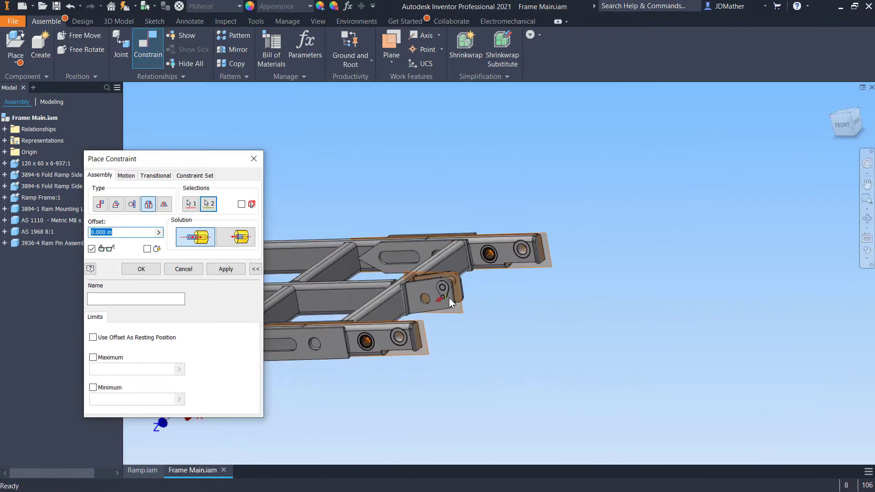
left_click(140, 268)
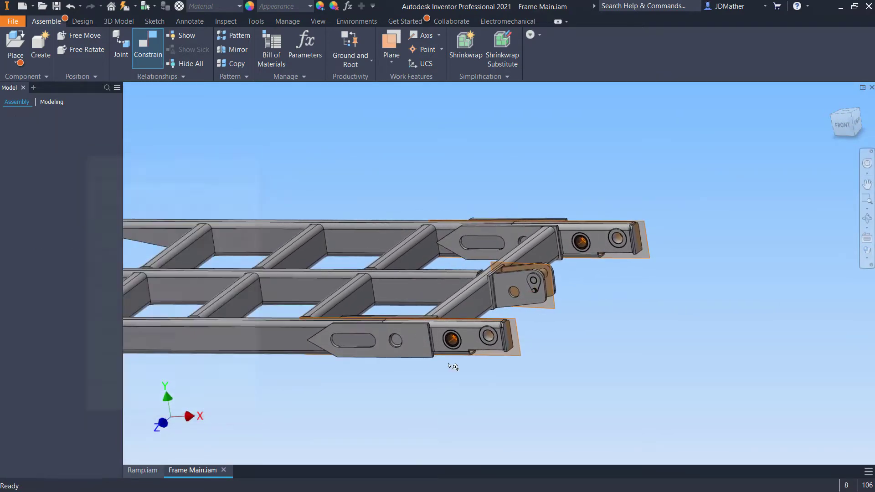
- Pull the lug group clear of the frame and mate the lug's back plate to the cross member's face with 0.000 in offset
scroll(573, 324, "down", 3)
left_click_drag(571, 300, 637, 304)
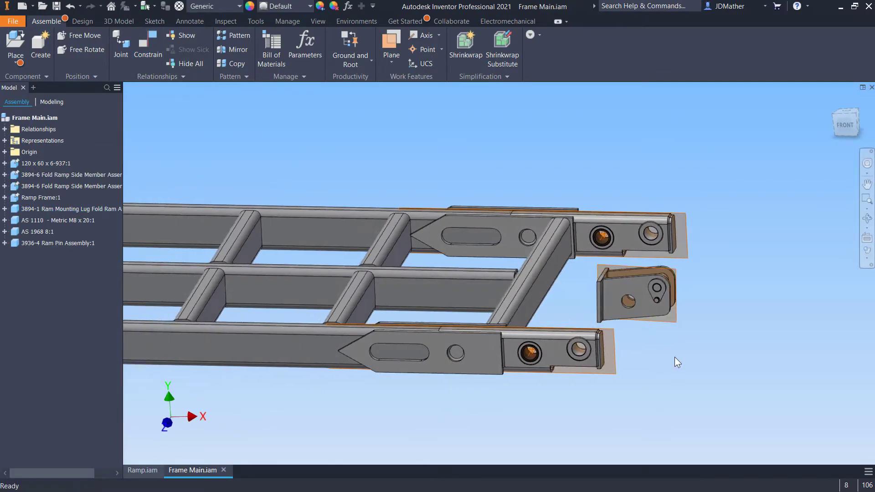
middle_click_drag(674, 357, 564, 309, "shift")
scroll(600, 282, "down", 1)
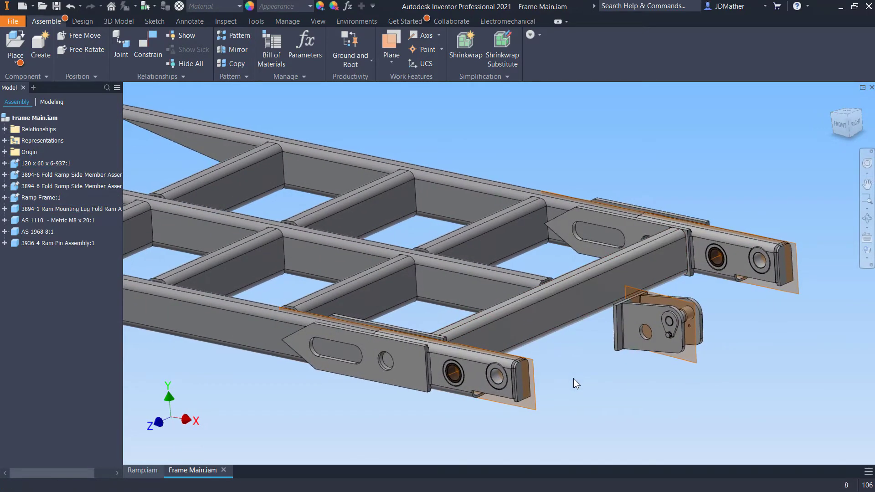
key("c")
left_click(565, 307)
middle_click_drag(564, 305, 613, 308, "shift")
left_click(612, 308)
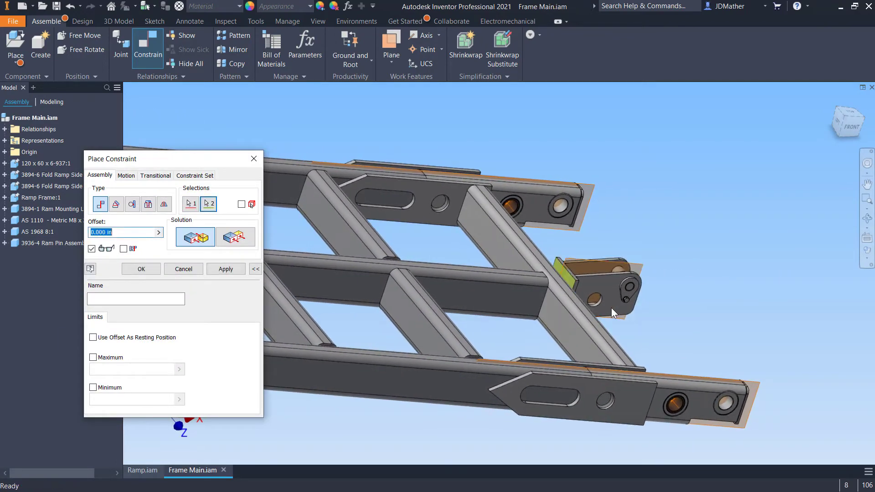
key("F5")
left_click(224, 269)
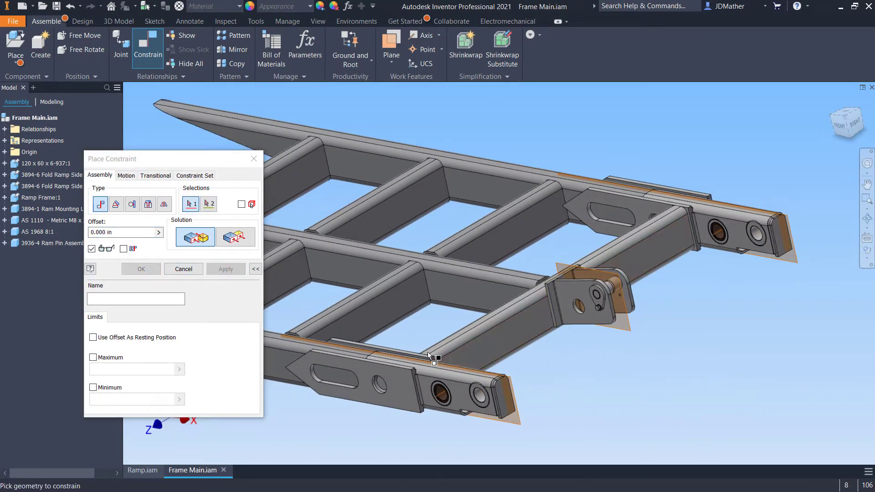
- Add a Flush constraint with 0.000 in offset between the cross member's top face and the top edge of the lug's back plate
middle_click_drag(427, 352, 572, 303, "shift")
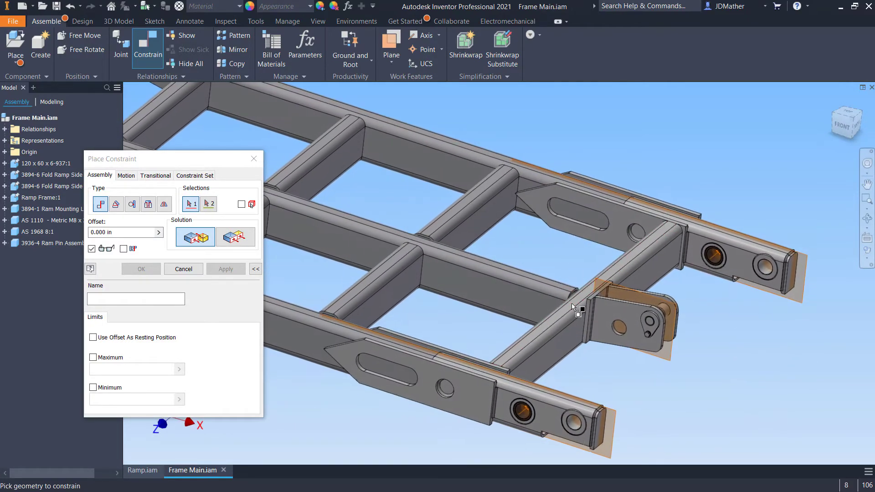
left_click(234, 238)
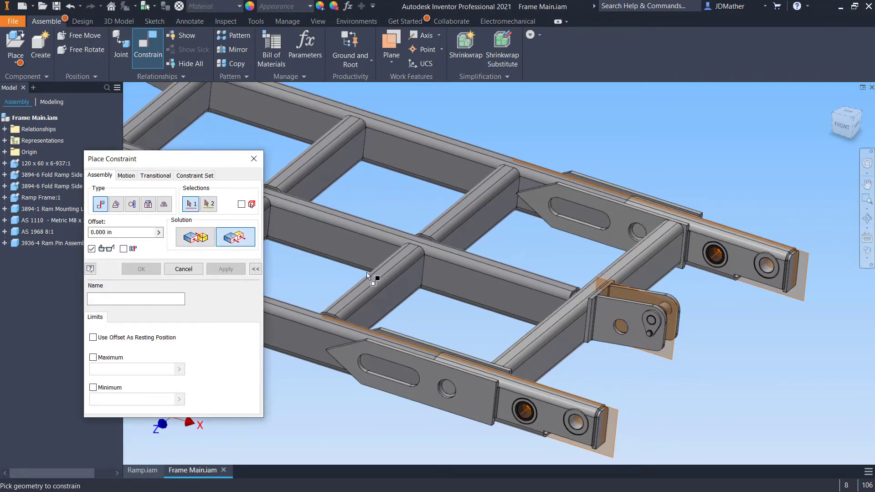
scroll(558, 314, "up", 5)
left_click(548, 320)
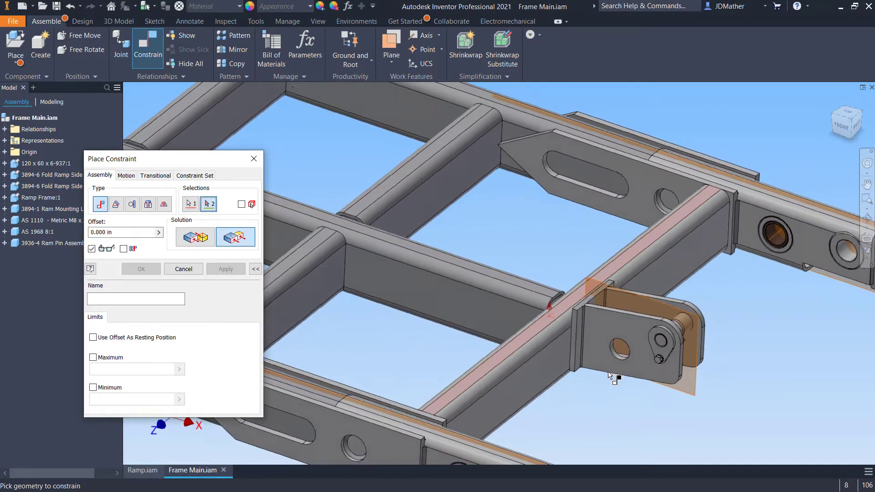
middle_click_drag(611, 375, 611, 350, "shift")
scroll(611, 351, "up", 3)
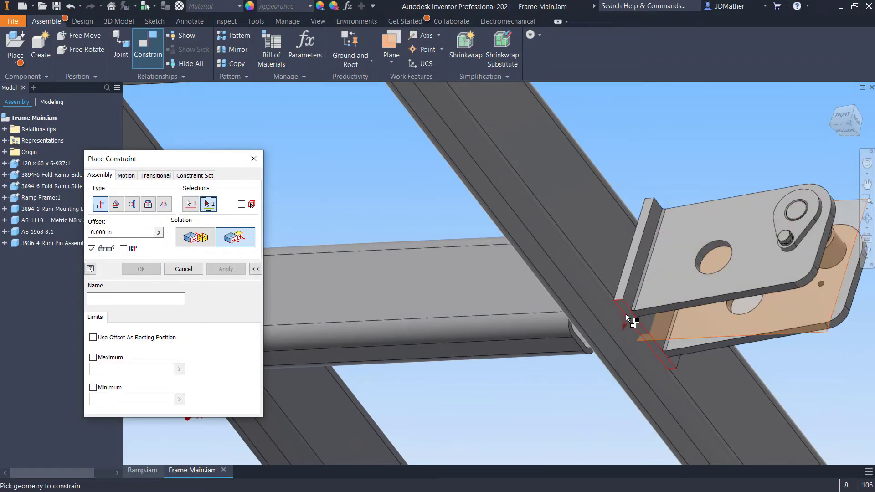
left_click(629, 314)
scroll(619, 311, "down", 6)
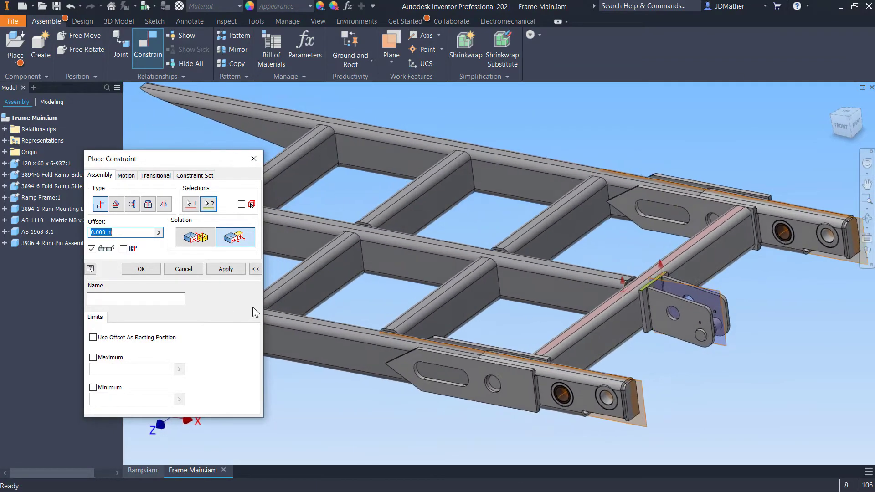
left_click(145, 272)
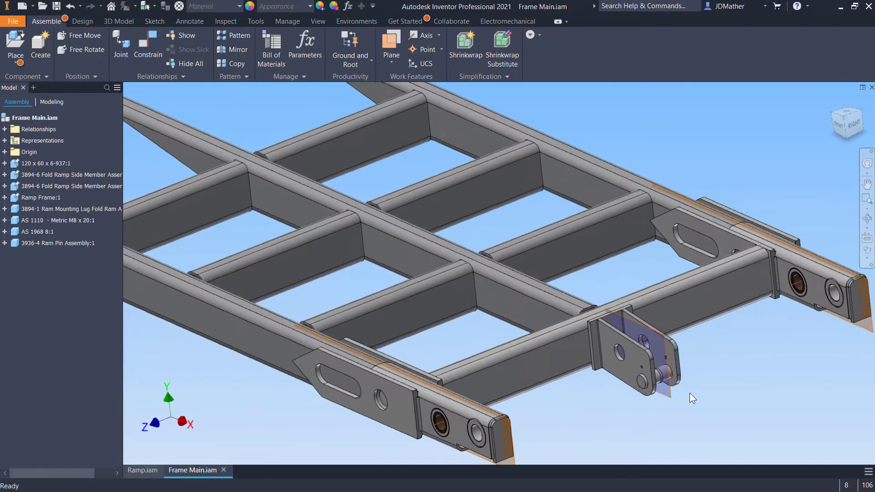
- Test the mounting lug group's remaining movement and examine the Frame Main origin planes for a usable centre plane
left_click(597, 379)
left_click_drag(597, 379, 662, 392)
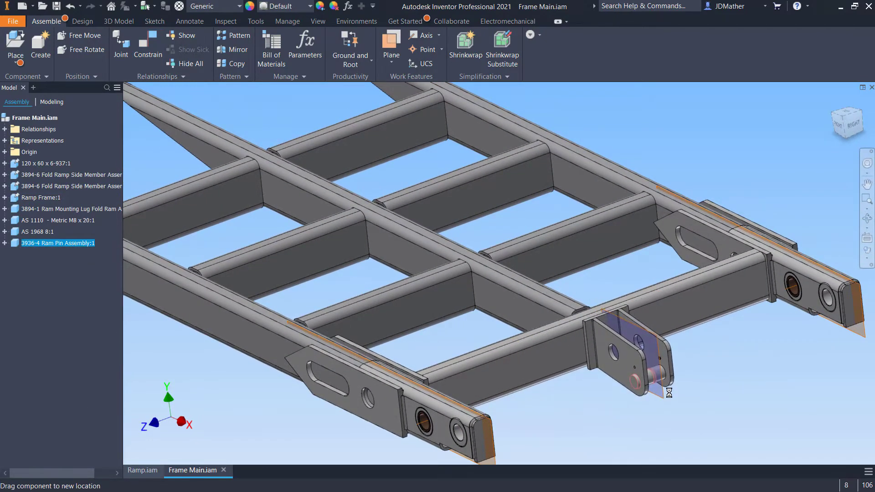
scroll(640, 417, "up", 3)
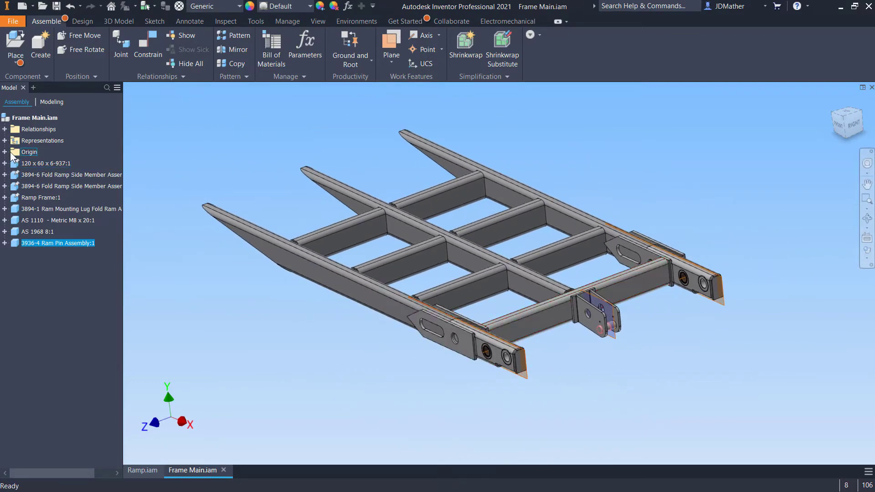
double_click(21, 156)
left_click(28, 163)
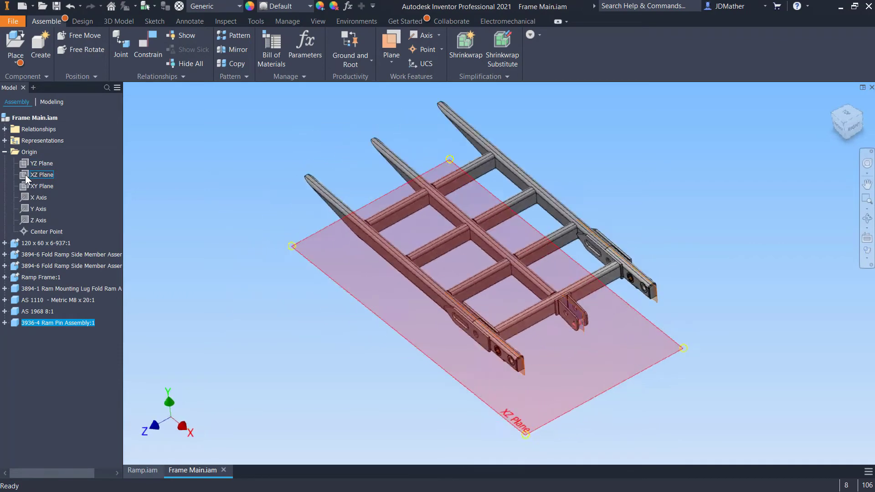
left_click(22, 184)
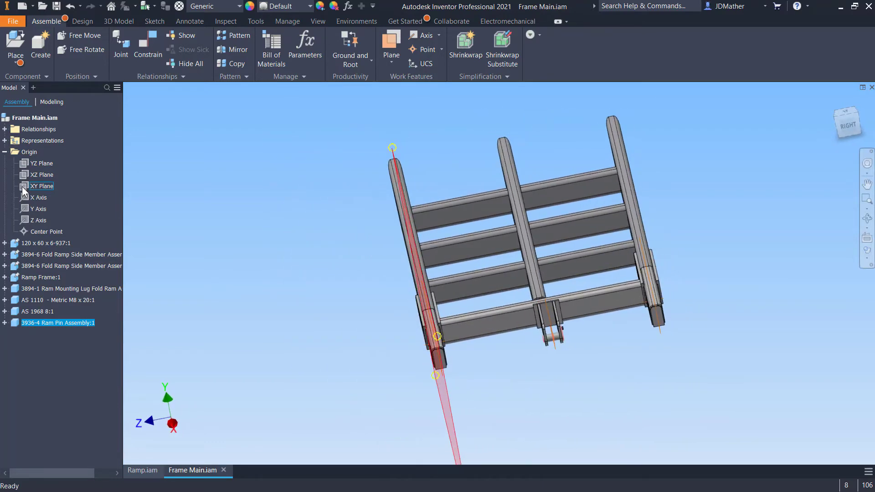
left_click(170, 201)
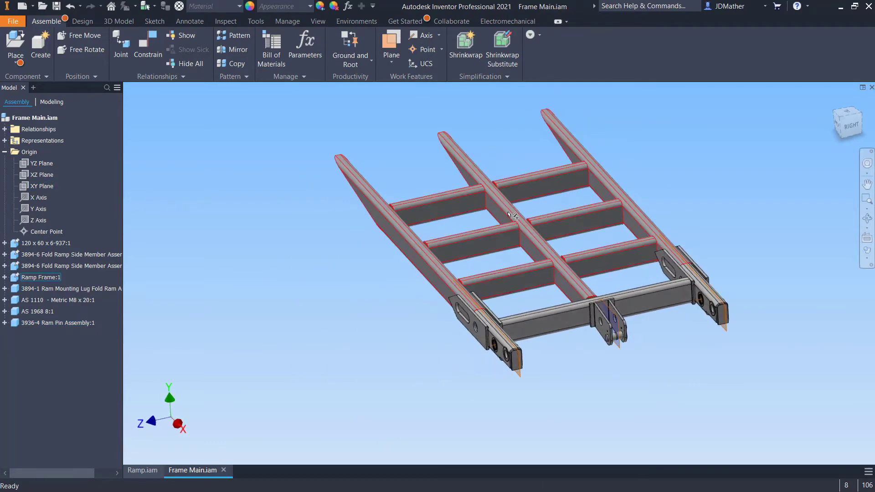
- Open the Ramp Frame part from the assembly and expand its origin planes
right_click(50, 276)
left_click(267, 240)
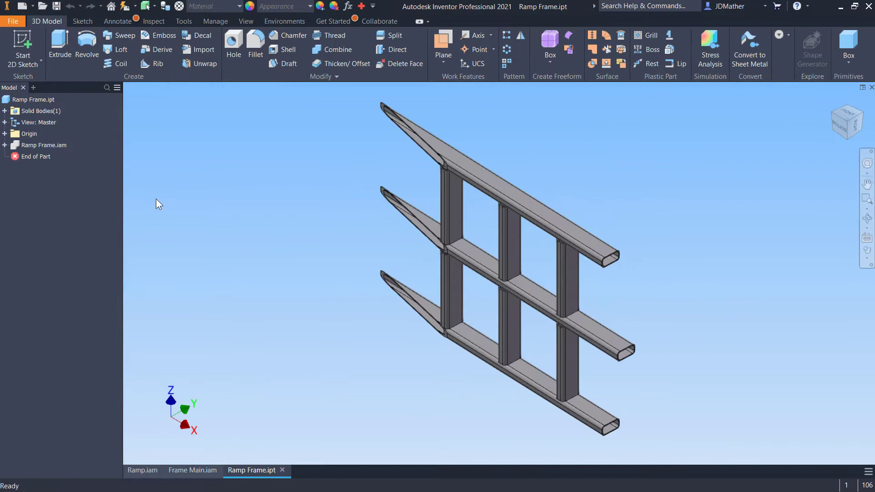
left_click(5, 134)
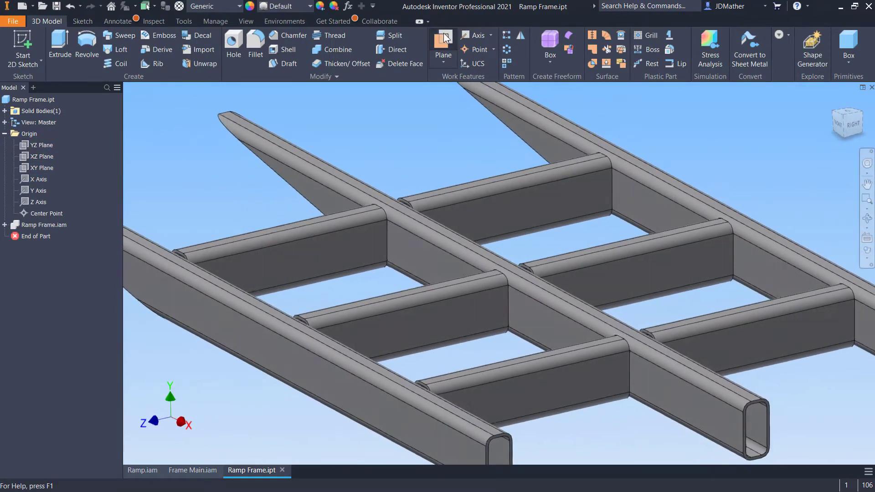
- Create a midplane work plane between the two side faces of the centre rail, and save and close the part
left_click(444, 38)
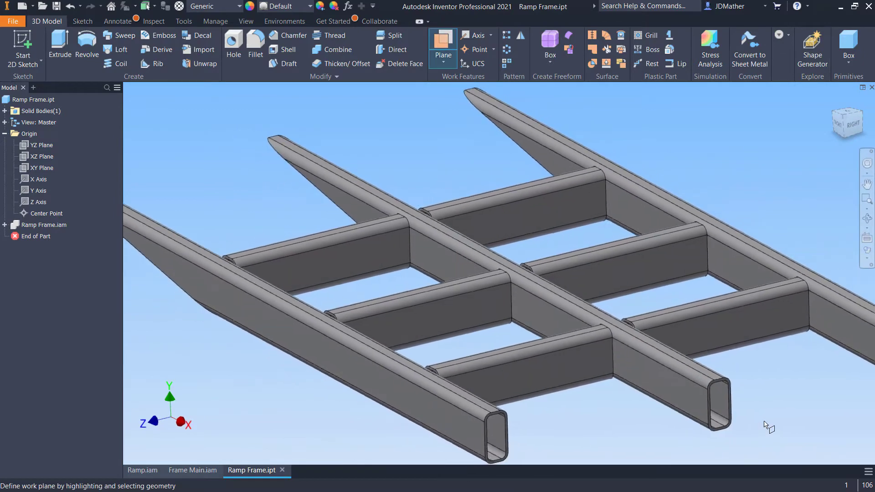
left_click(462, 339)
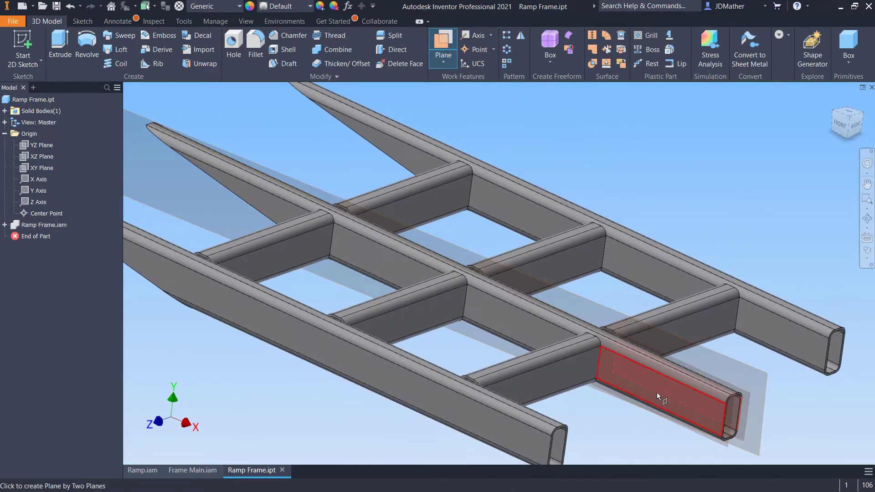
left_click(657, 392)
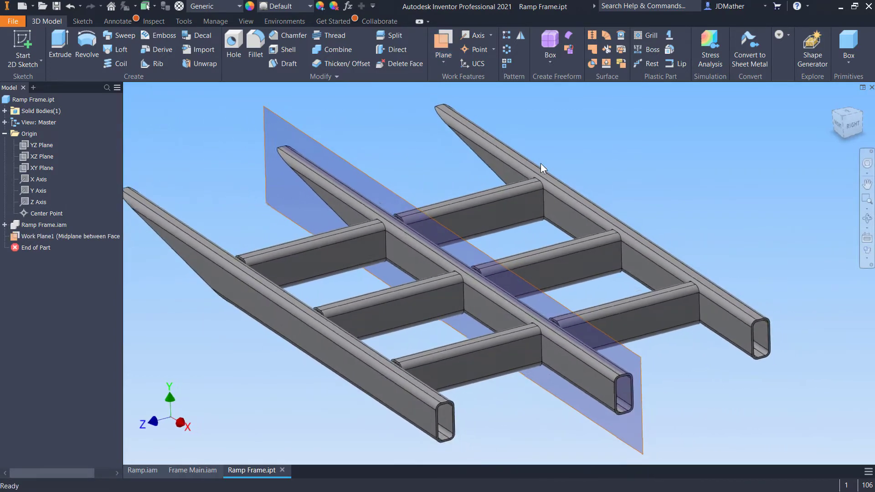
left_click(57, 6)
left_click(870, 87)
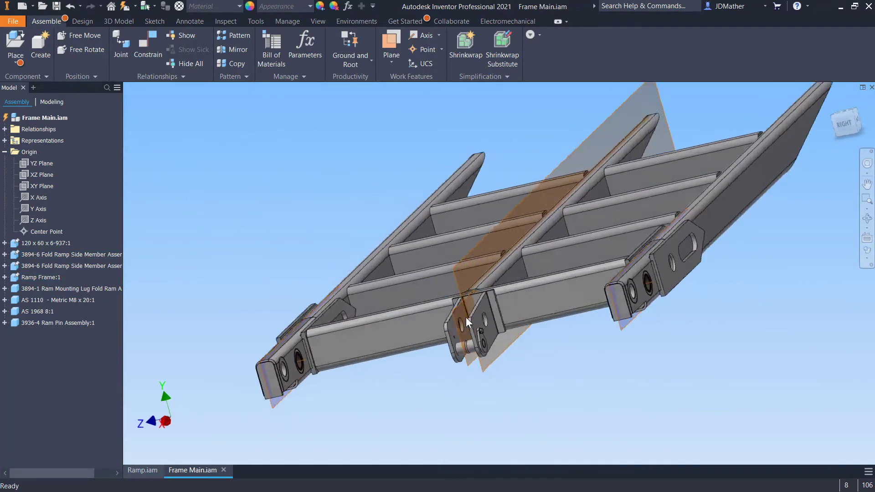
- Centre the lug by placing a Flush constraint with 0.000 in offset between the Ramp Frame's work plane and the lug's mid-plane
middle_click_drag(407, 253, 714, 442, "shift")
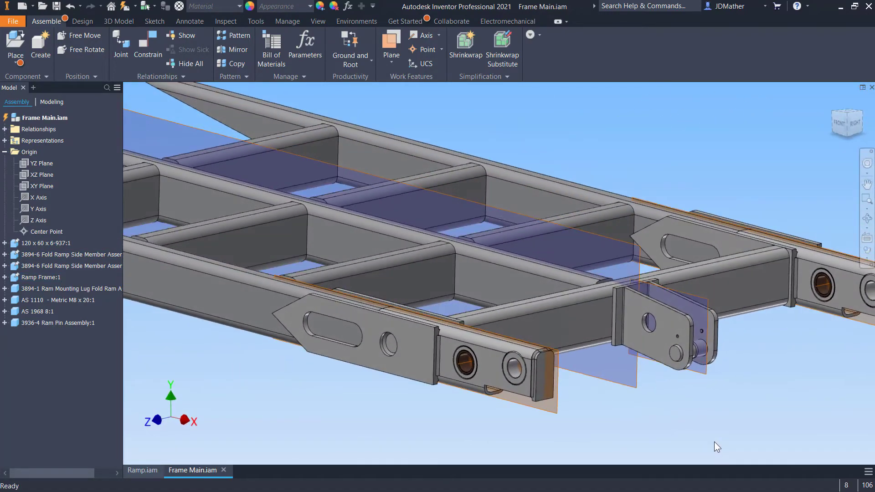
key("c")
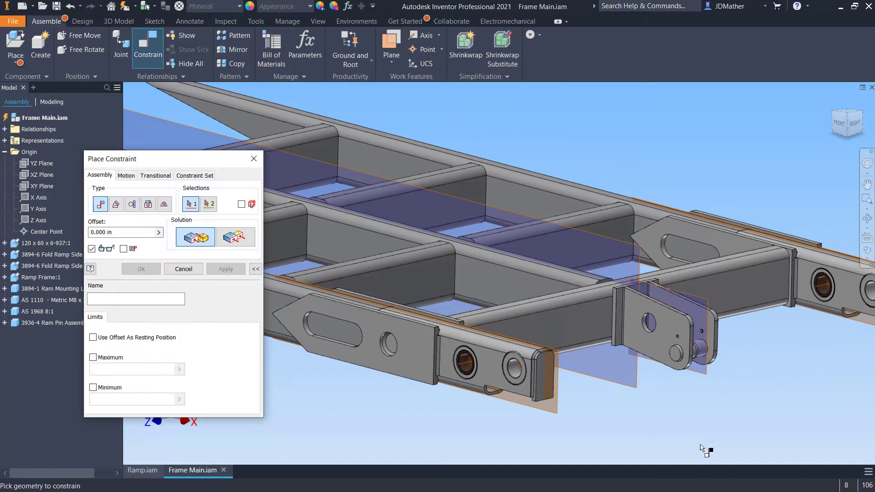
left_click(224, 245)
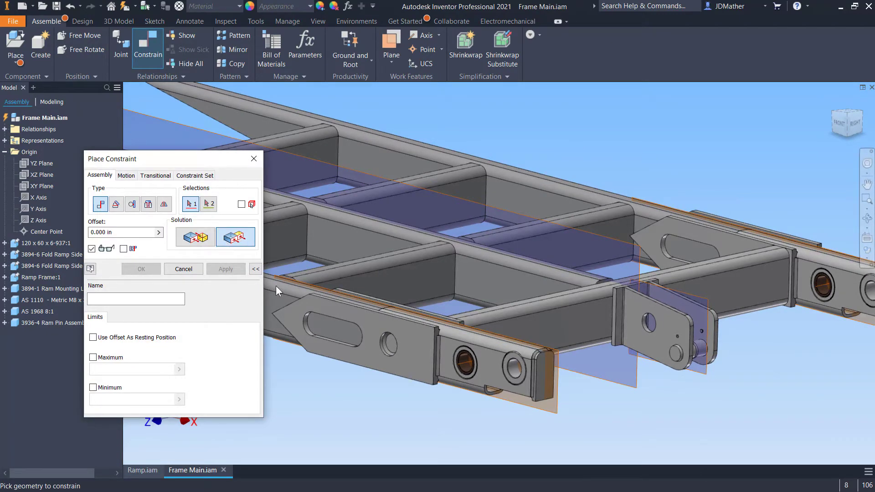
left_click(621, 391)
left_click(701, 374)
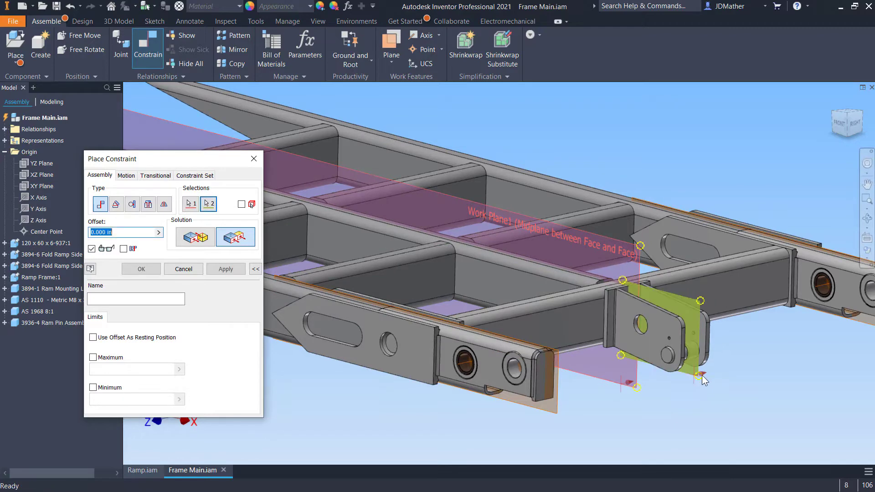
left_click(141, 269)
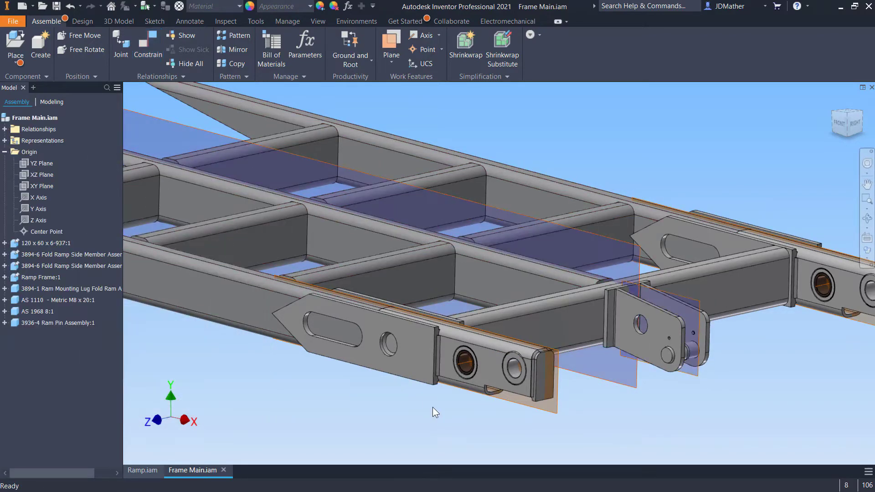
- Save the Frame Main assembly and close it to return to the Ramp assembly
scroll(432, 406, "up", 5)
key("F6")
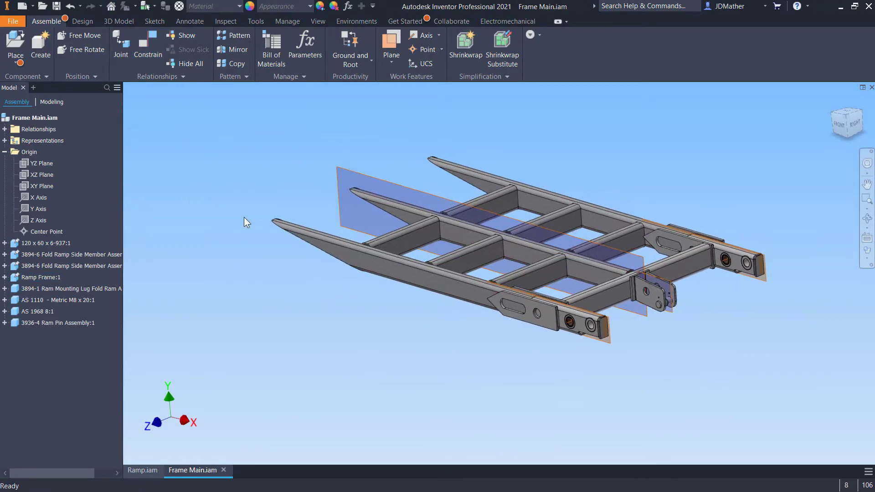
left_click(56, 6)
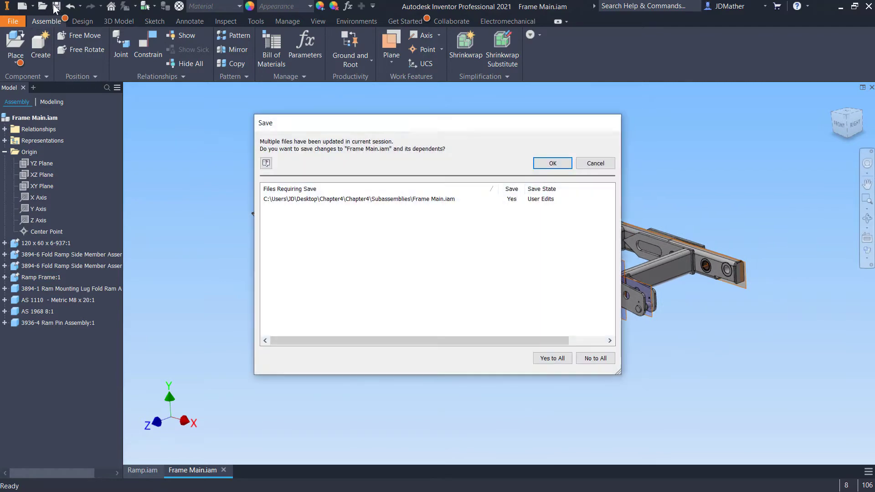
key("Return")
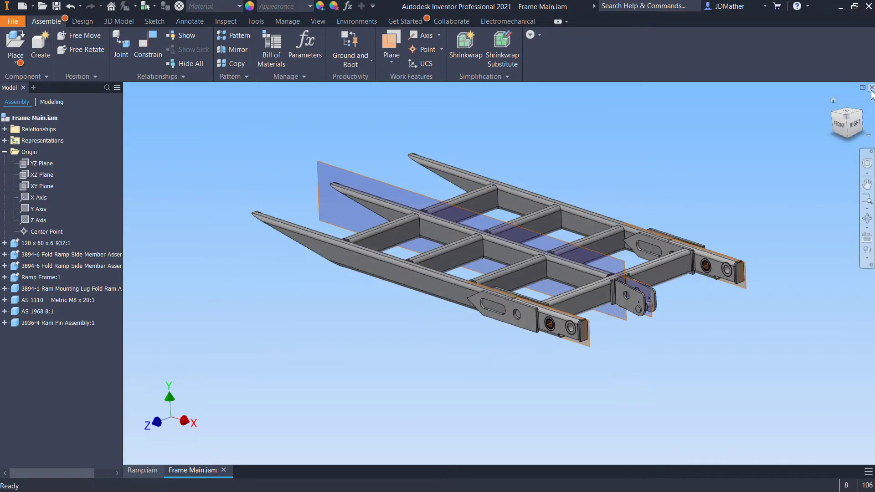
left_click(871, 88)
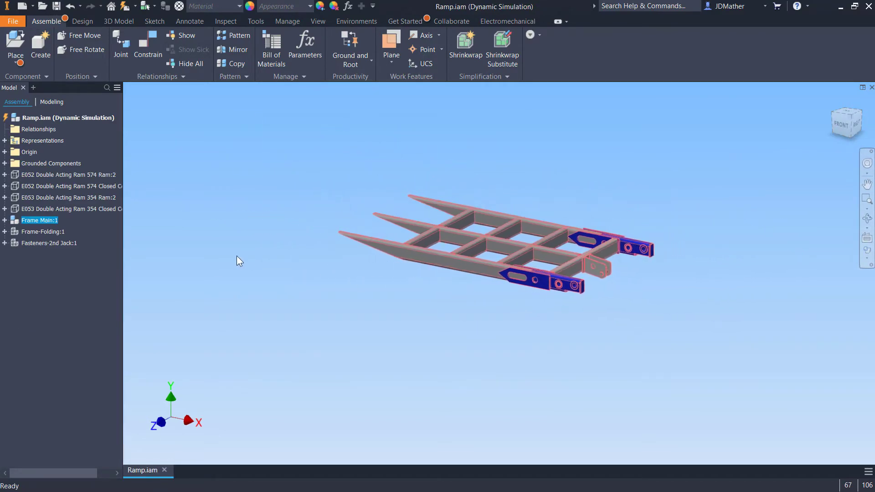
- Make the E052 and E053 double acting ram components visible in the Ramp assembly
right_click(33, 177)
left_click(56, 353)
right_click(34, 183)
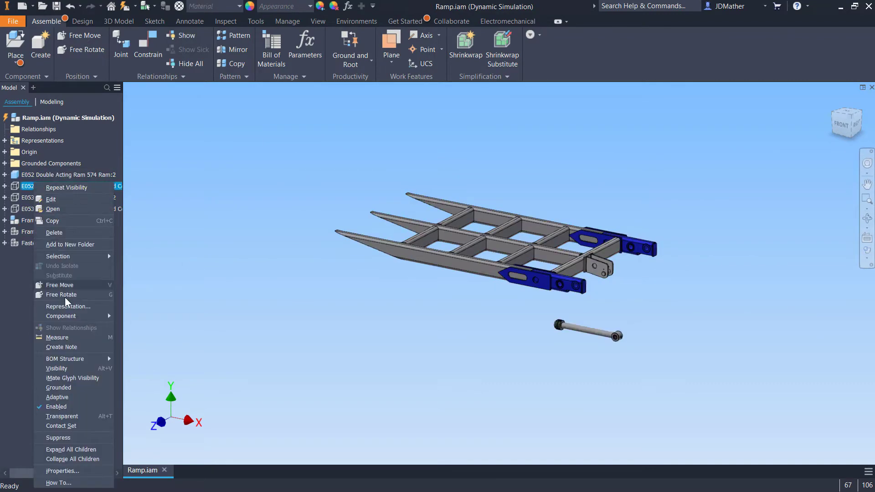
left_click(59, 370)
right_click(41, 198)
left_click(67, 389)
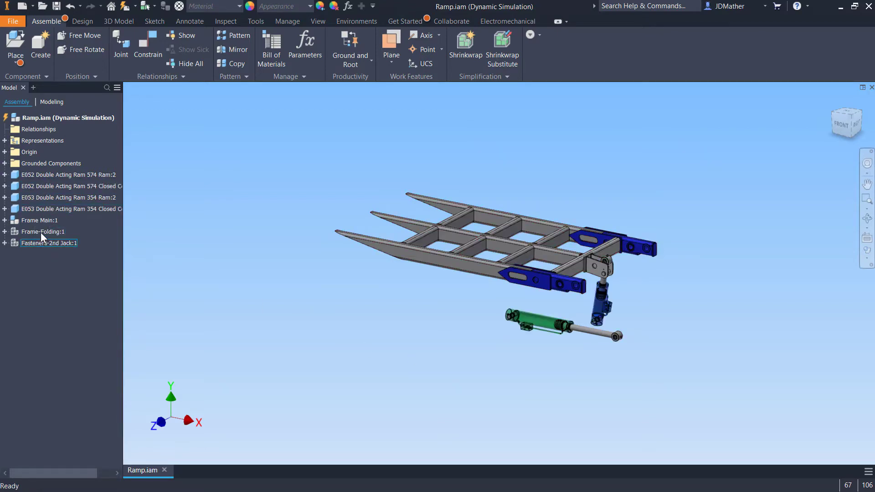
- Make the Frame-Folding and Fasteners-2nd Jack subassemblies visible
right_click(40, 233)
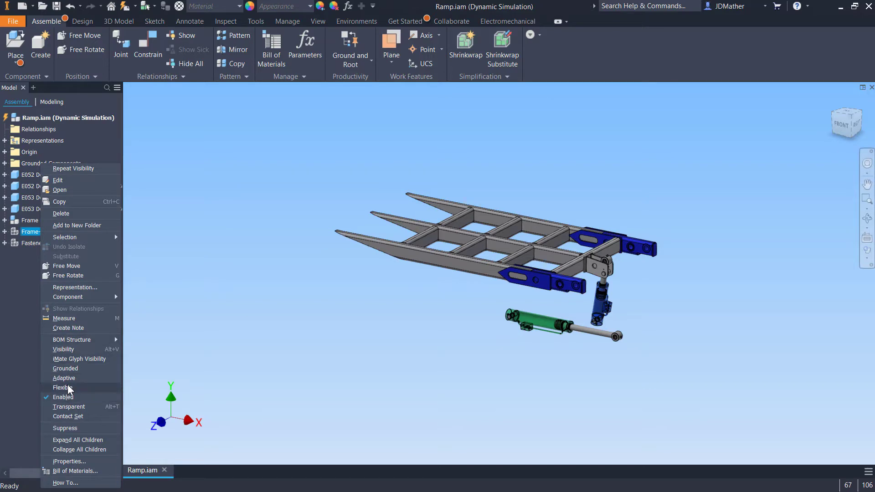
left_click(64, 349)
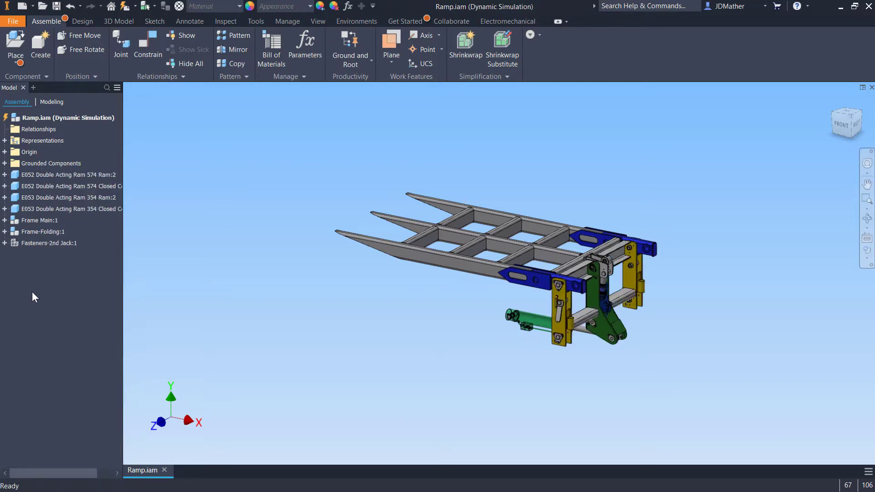
right_click(51, 242)
left_click(74, 349)
- Pull the Frame Main subassembly up and the Frame-Folding subassembly sideways, clear of the two rams
scroll(492, 341, "down", 3)
scroll(503, 344, "down", 2)
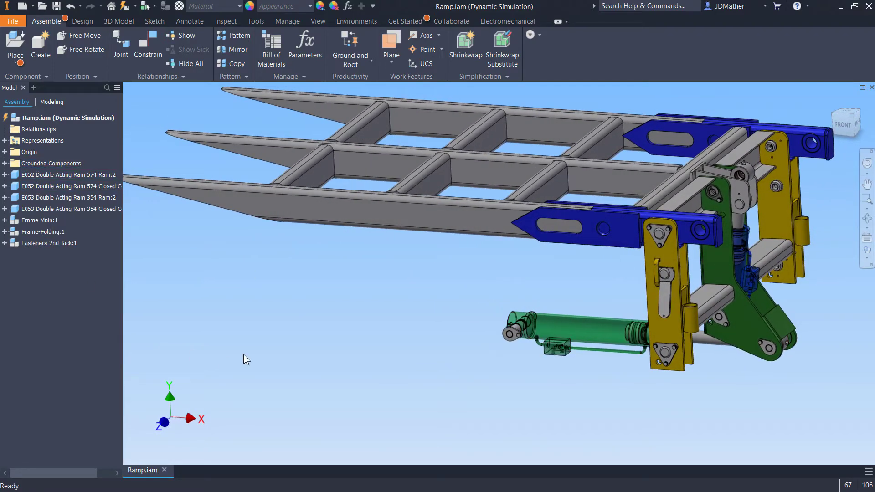
scroll(244, 354, "down", 2)
scroll(337, 324, "down", 2)
scroll(498, 386, "up", 3)
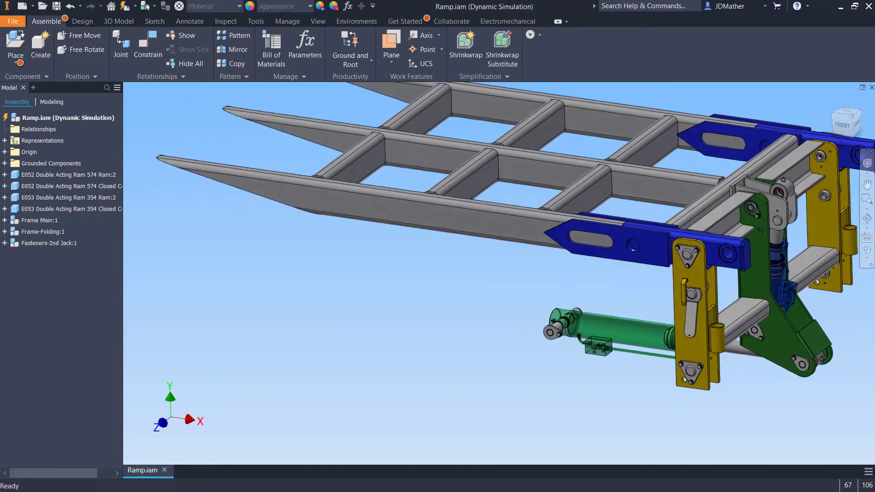
scroll(353, 387, "up", 3)
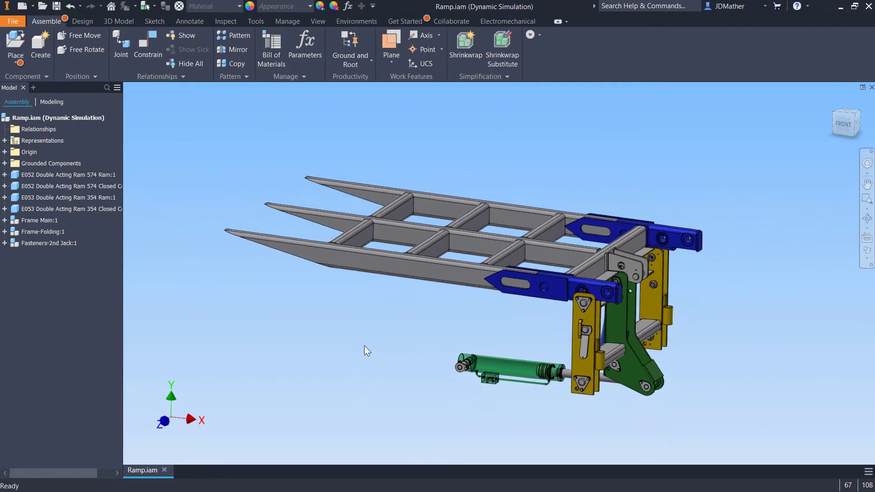
left_click_drag(451, 277, 439, 182)
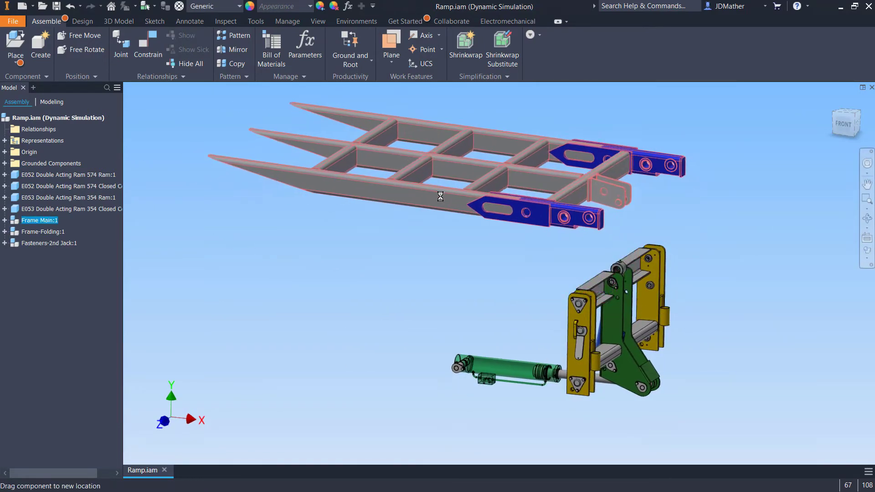
left_click_drag(583, 318, 681, 323)
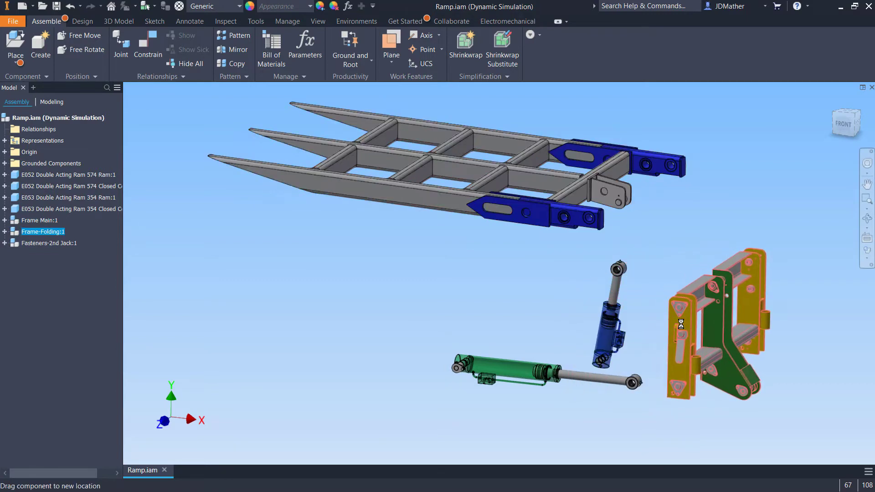
- Freely rotate the Frame Main subassembly to tilt it slightly, and save the Ramp assembly together with the modified Frame-Folding subassembly
left_click(426, 264)
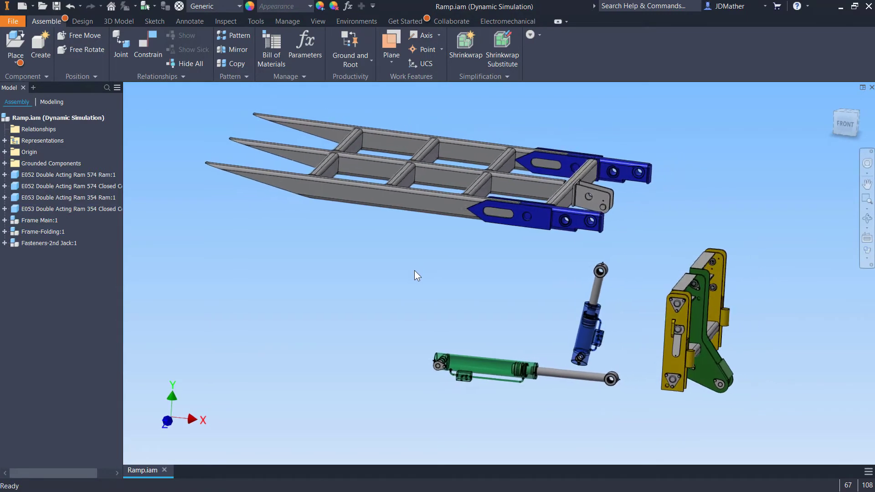
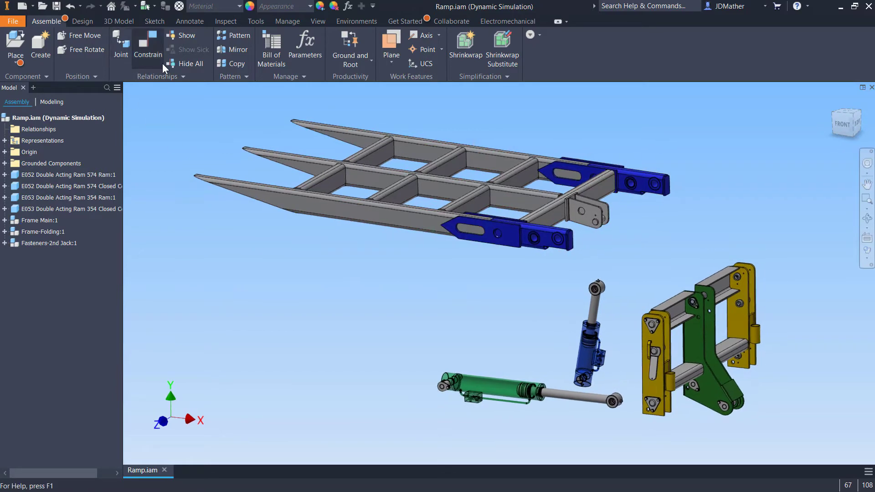
left_click(86, 50)
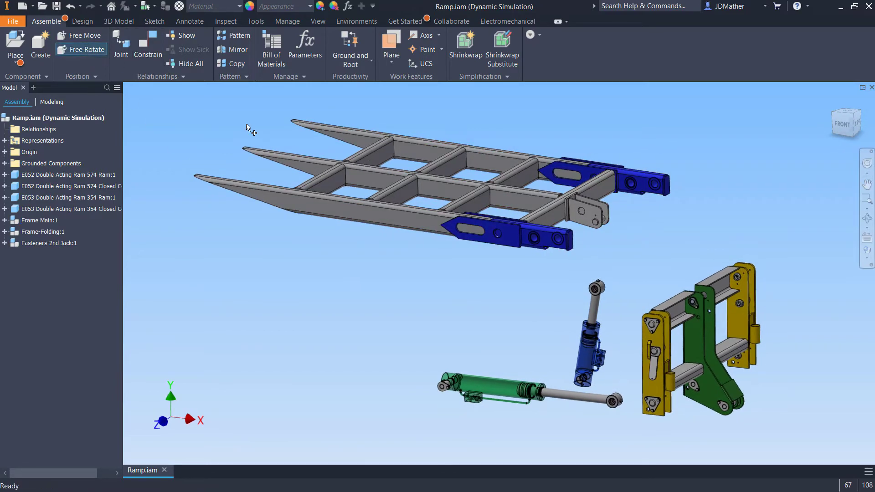
left_click(364, 201)
left_click_drag(362, 251, 364, 165)
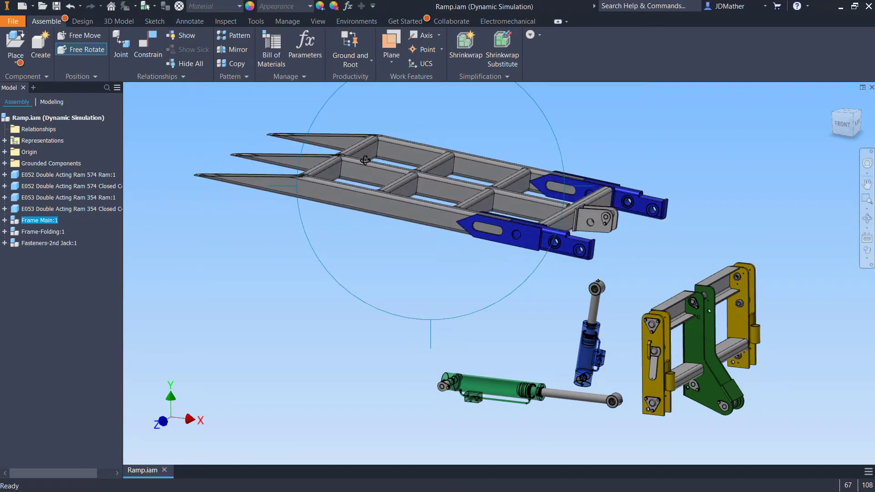
right_click(233, 204)
left_click(264, 203)
left_click(56, 6)
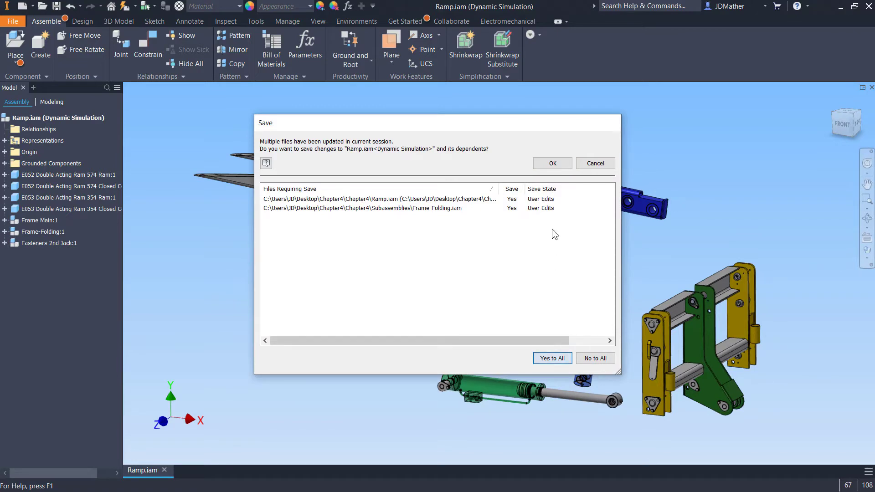
left_click(552, 164)
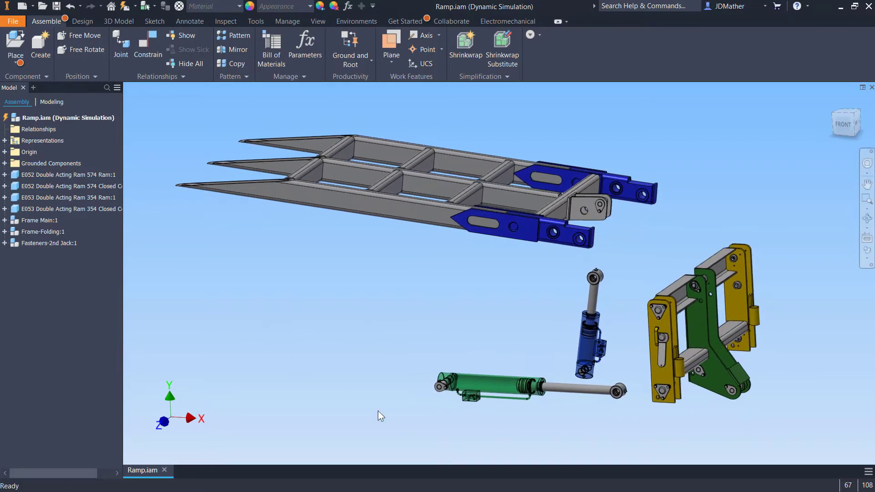
- Move the Fasteners-2nd Jack subassembly into the Grounded Components folder of the Ramp assembly
scroll(412, 426, "down", 4)
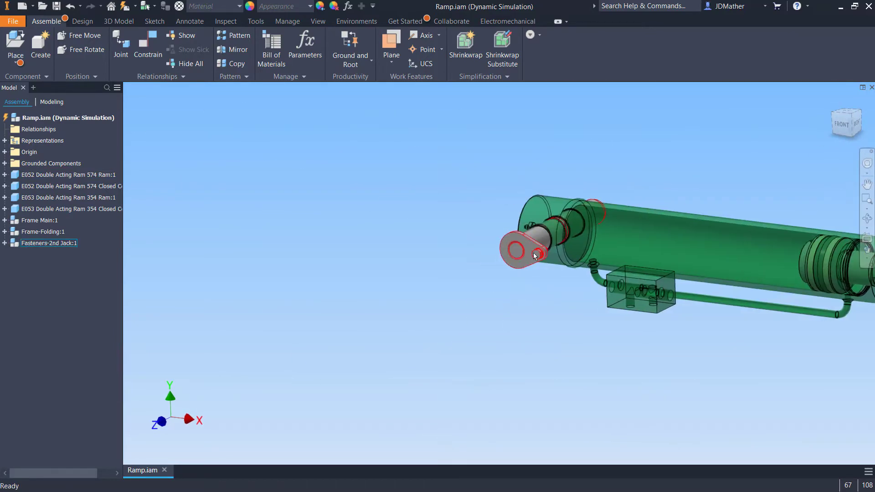
scroll(253, 324, "up", 4)
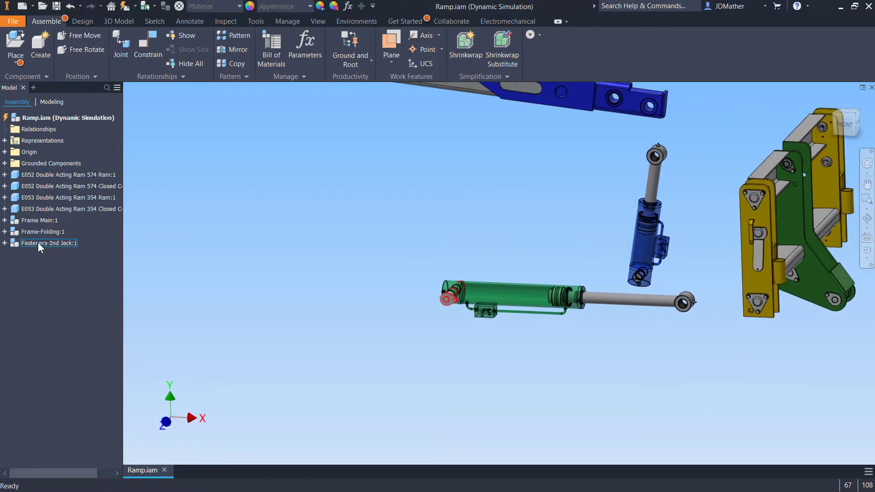
left_click(38, 243)
left_click_drag(37, 242, 39, 167)
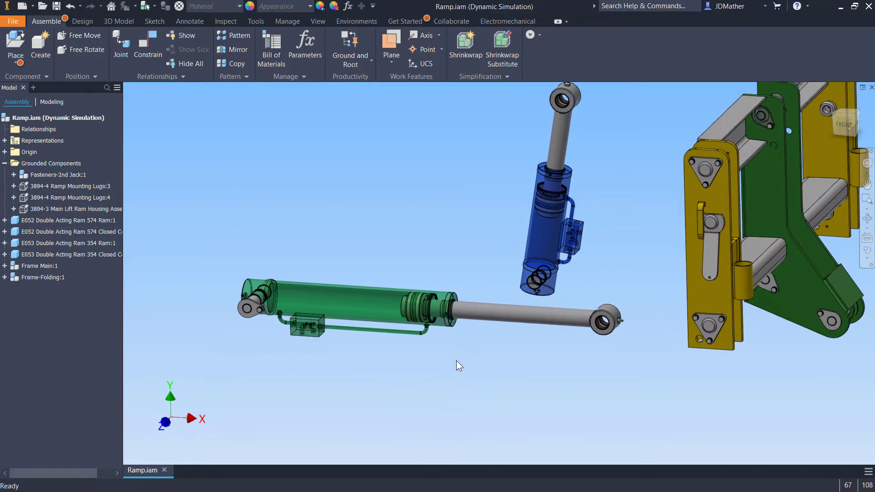
- Demote the two E052 Double Acting Ram 574 components into a new subassembly named Second Jack, using the Metric Standard (mm).iam template
left_click_drag(486, 361, 401, 261)
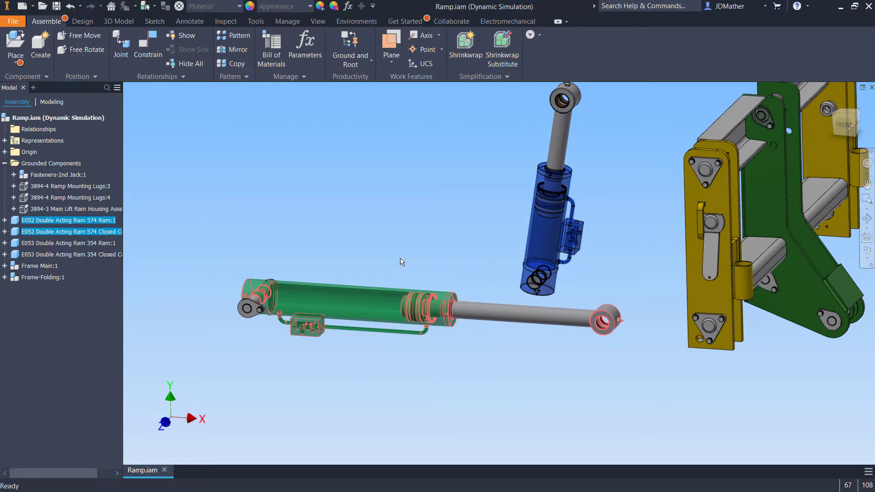
right_click(400, 259)
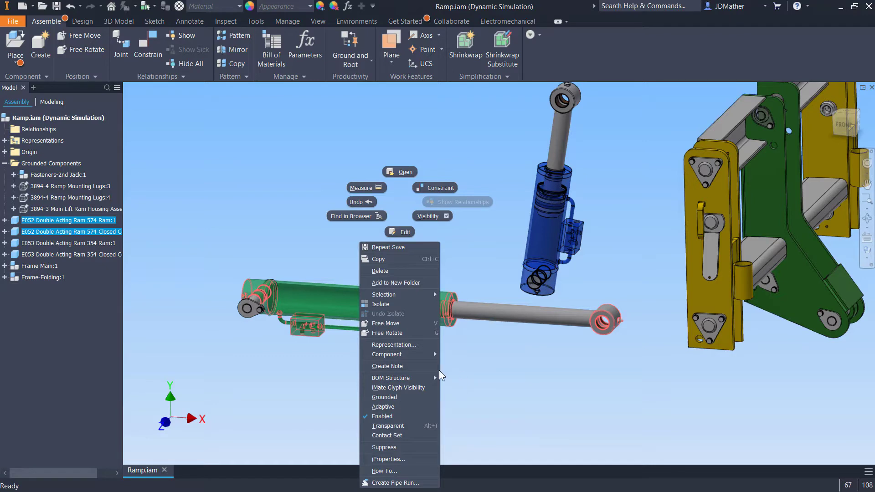
mouse_move(431, 352)
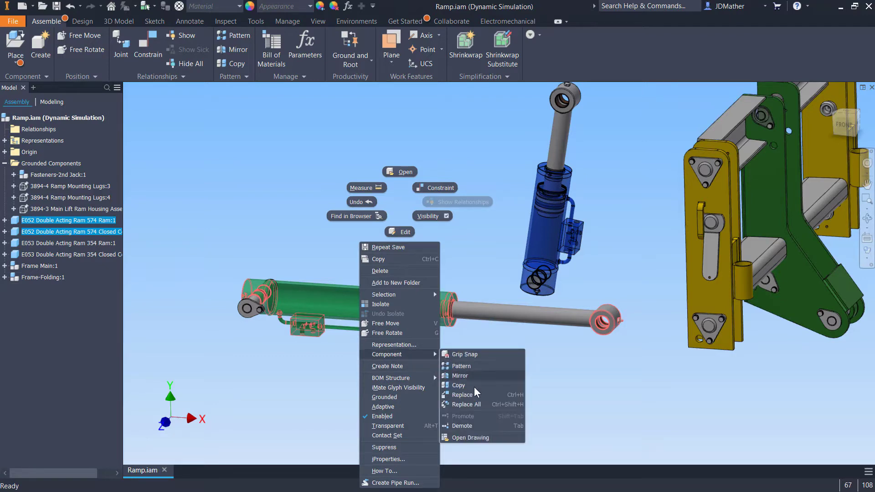
left_click(478, 425)
left_click(228, 206)
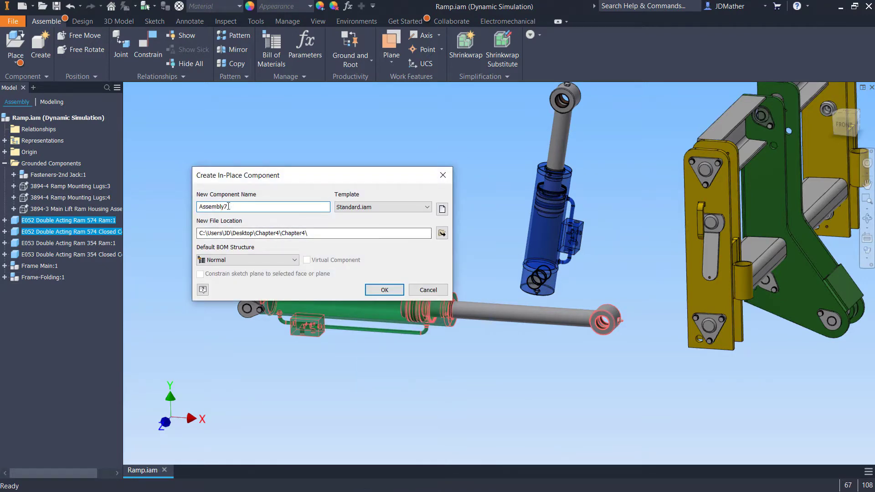
type("Second Jack")
left_click(441, 211)
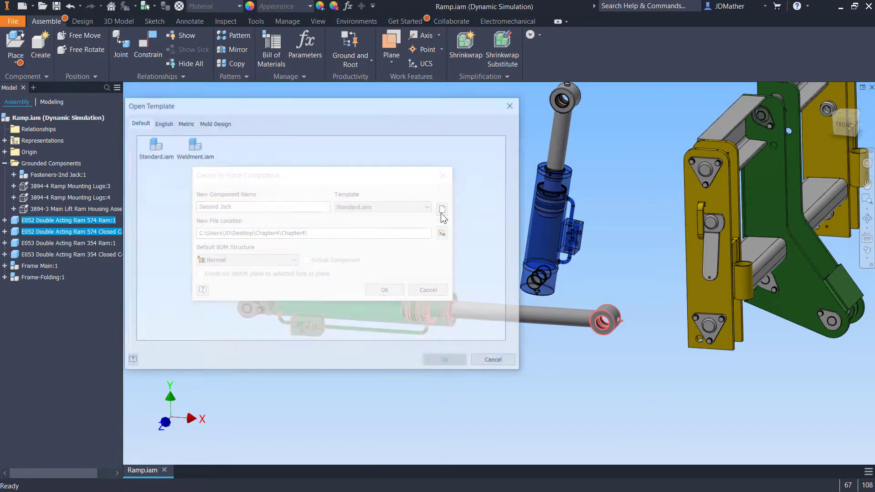
left_click(199, 124)
left_click(186, 123)
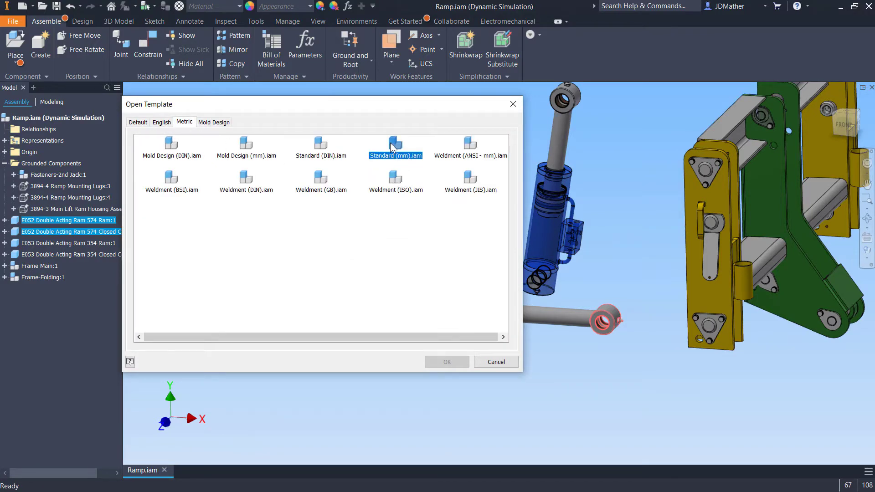
left_click(436, 362)
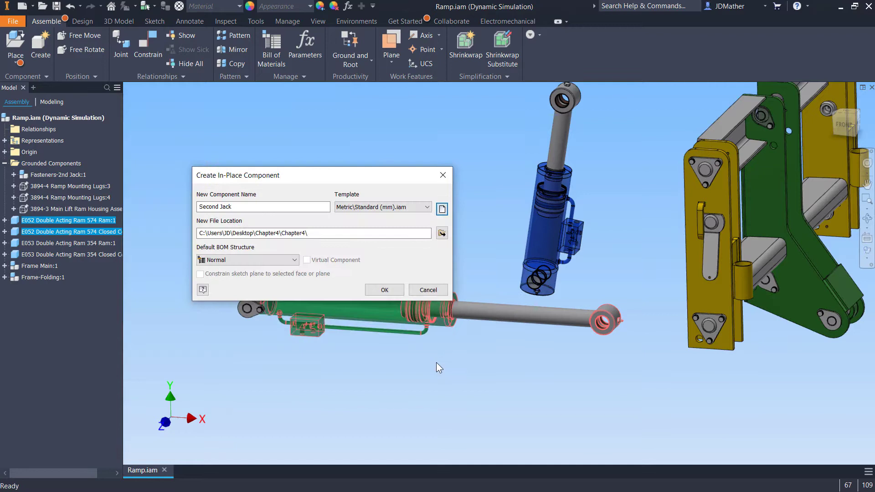
left_click(385, 290)
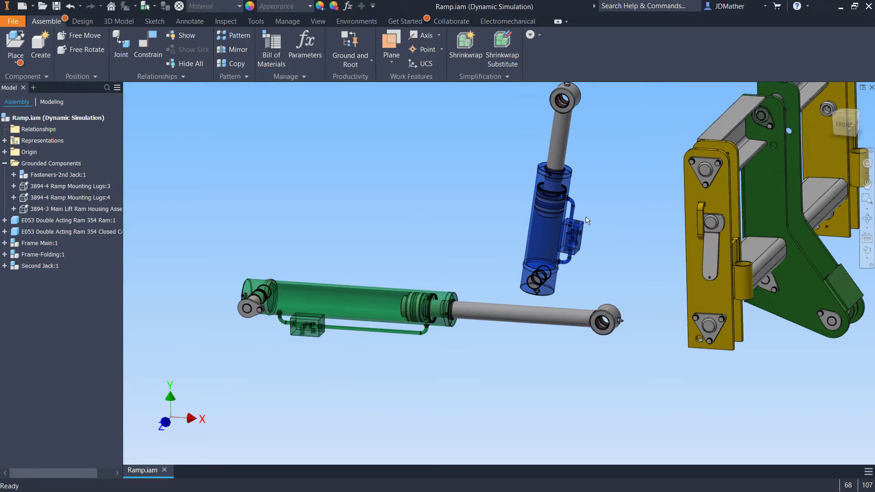
- Demote the two E053 Double Acting Ram 354 components into a new subassembly named First Jack, using the Metric Standard (mm).iam template
left_click_drag(616, 290, 503, 132)
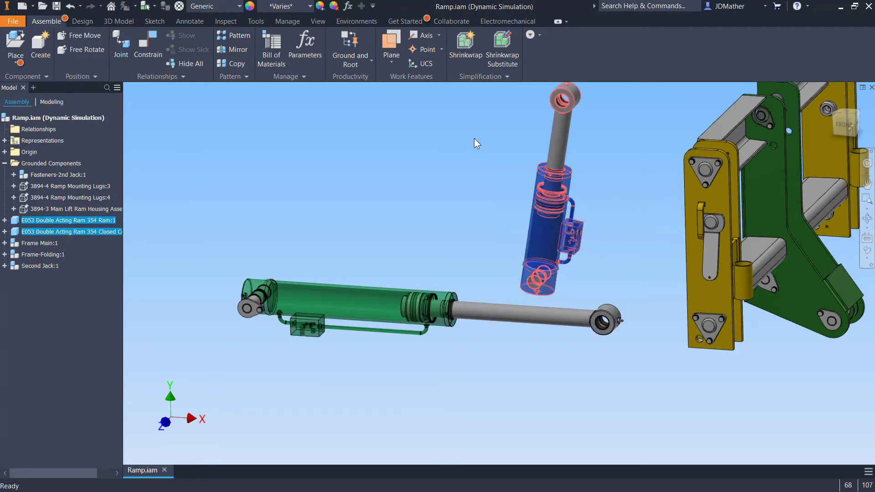
right_click(447, 154)
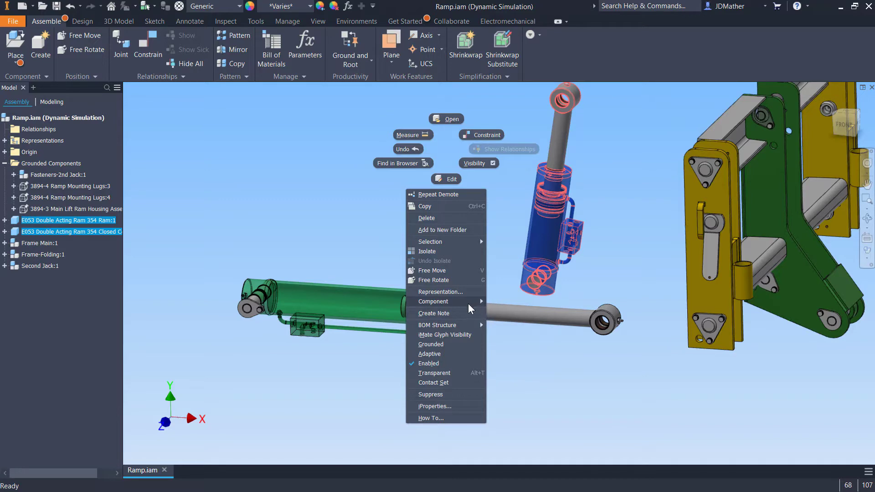
mouse_move(468, 304)
left_click(507, 372)
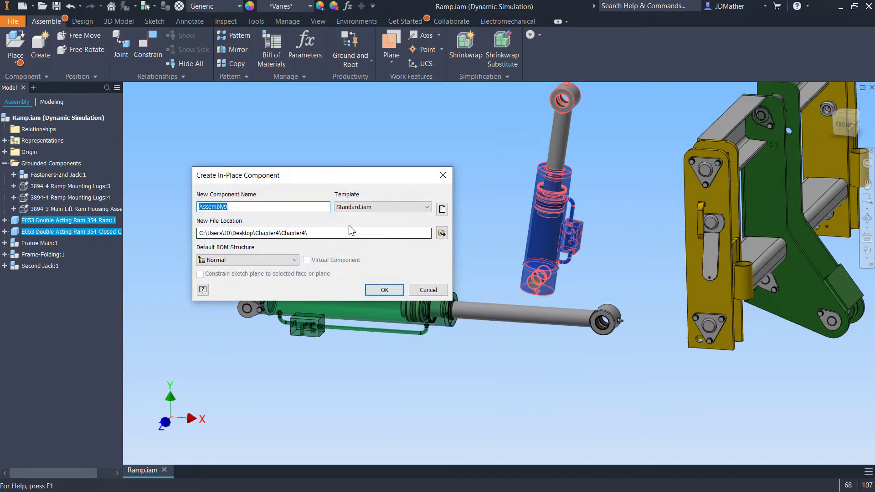
left_click(262, 209)
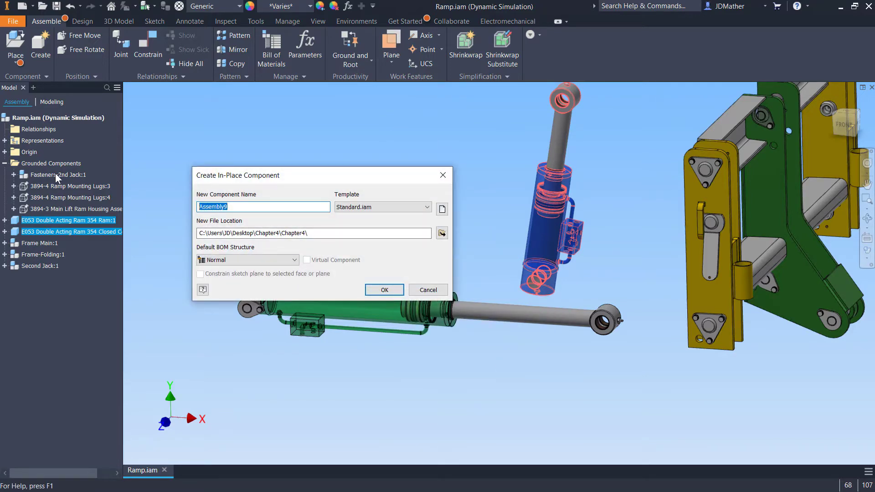
type("First Jack")
left_click(442, 209)
left_click(184, 122)
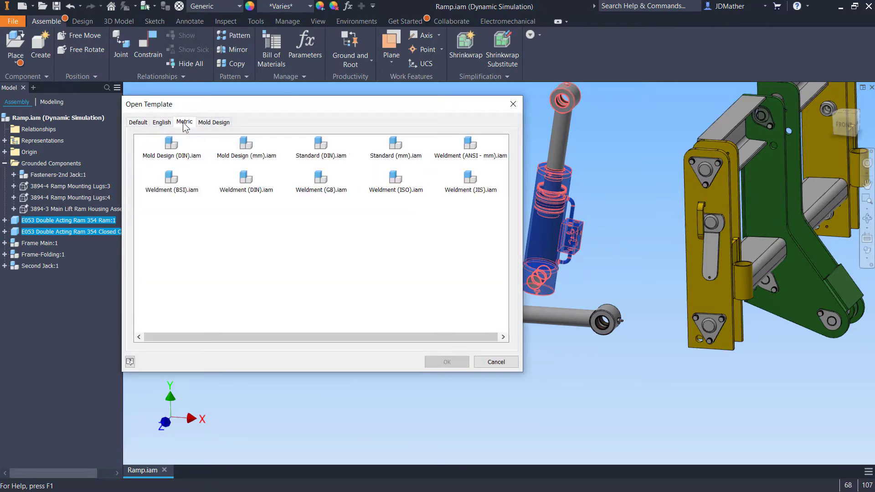
left_click(379, 150)
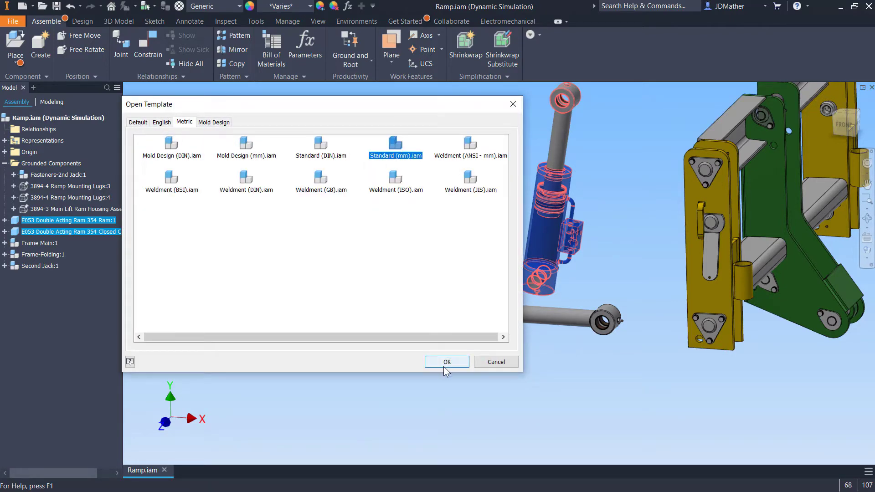
left_click(444, 364)
left_click(384, 289)
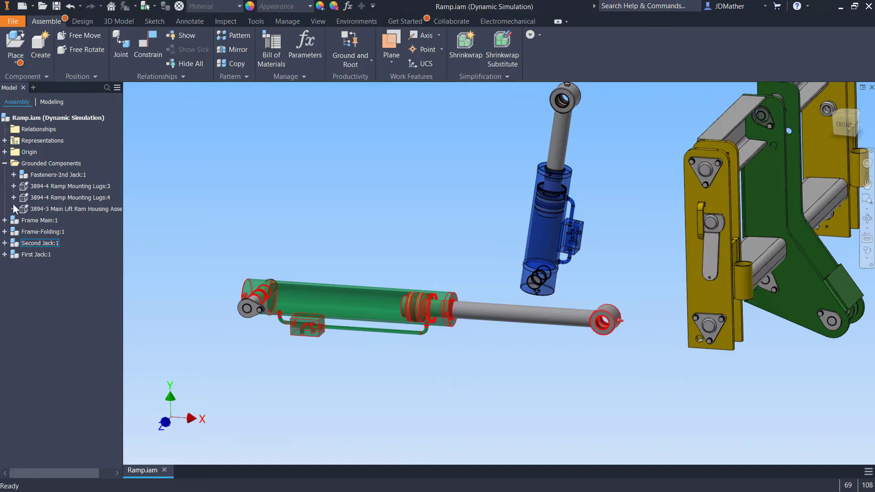
- Collapse the Grounded Components folder and open the First Jack subassembly in its own window
left_click(4, 163)
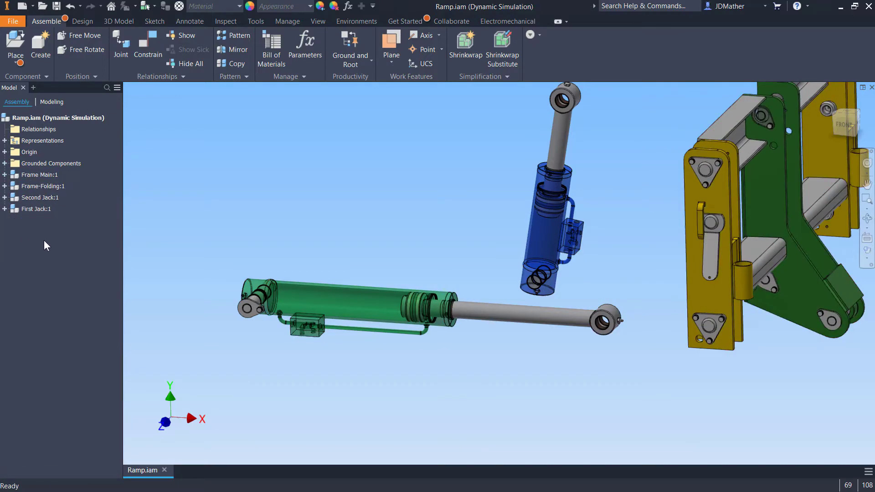
mouse_move(179, 250)
middle_mouse_down("shift")
mouse_move(197, 245)
mouse_move(169, 241)
middle_mouse_up("shift")
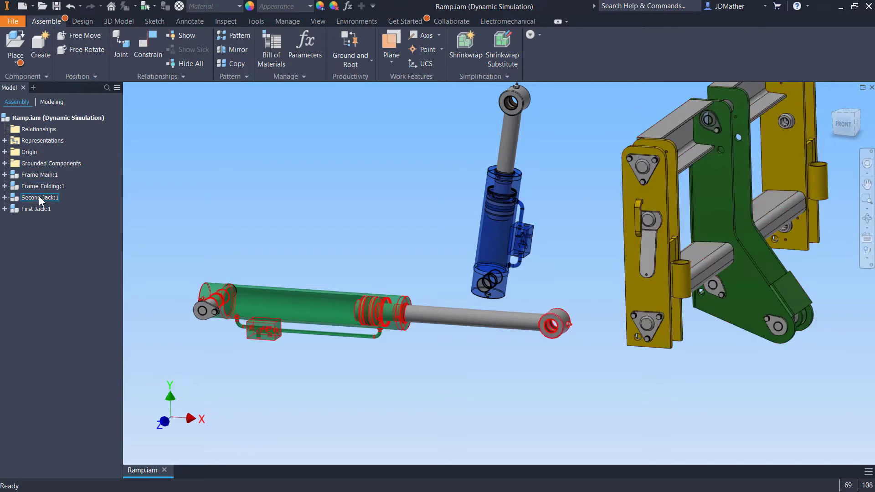
scroll(337, 239, "down", 1)
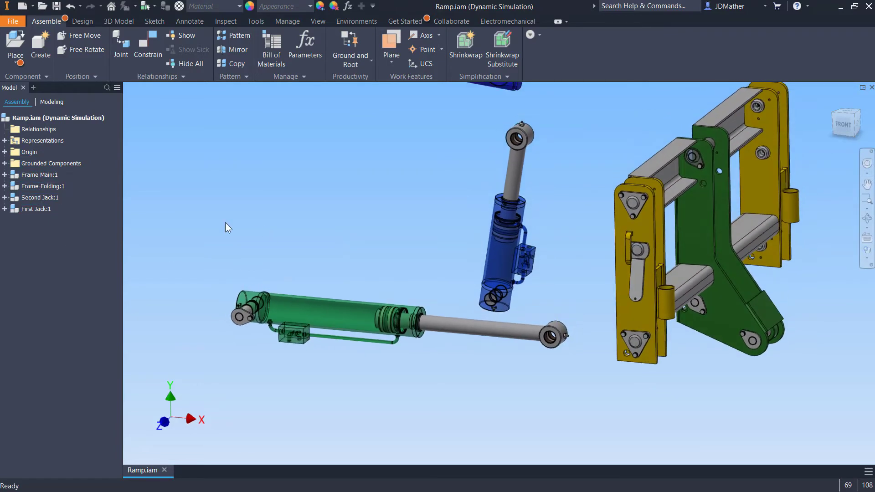
right_click(43, 209)
left_click(64, 180)
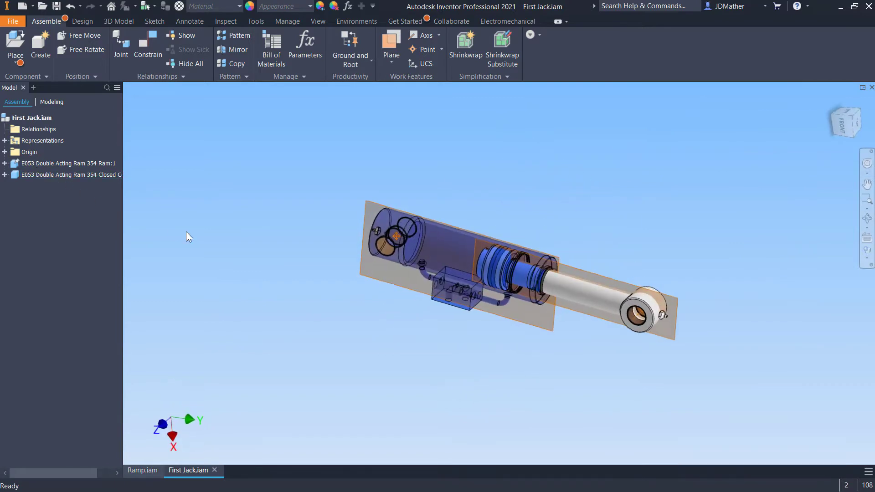
- Expand First Jack's Origin folder and locate the assembly's Center Point relative to the ram parts
left_click(5, 153)
left_click(44, 230)
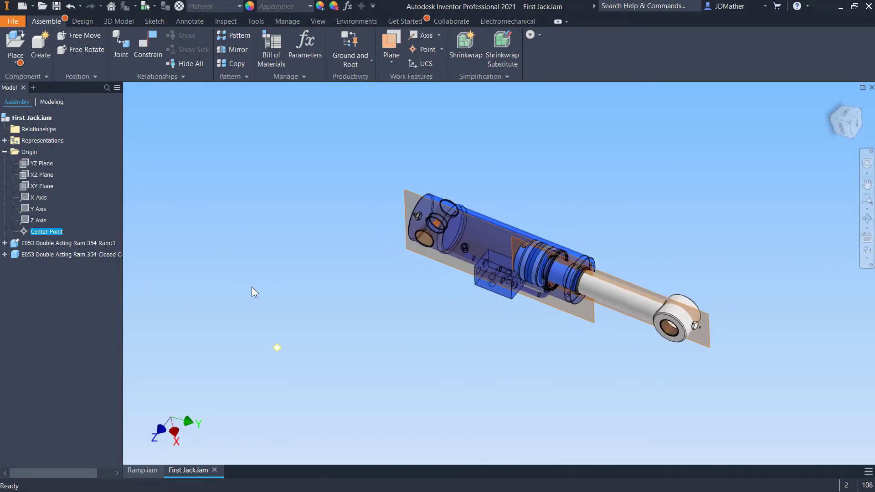
left_click(308, 308)
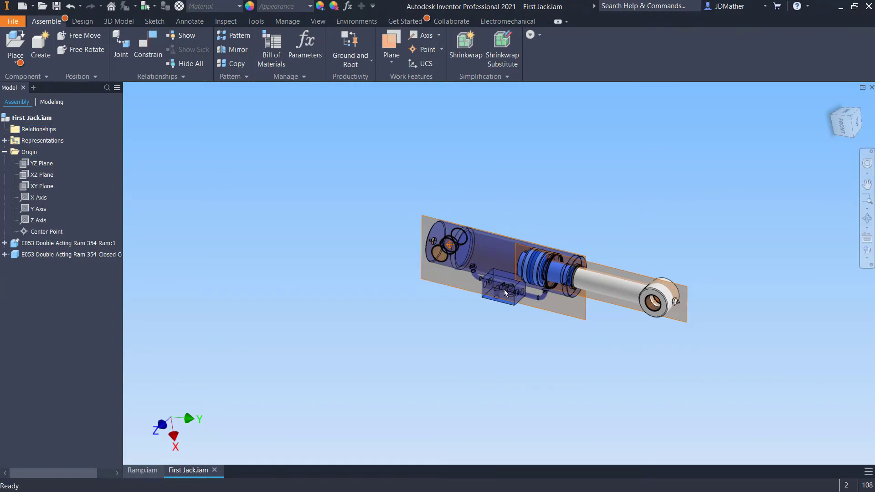
- Move the blue cylinder body clear of the ram rod so the two parts are separated
left_click_drag(657, 288, 651, 267)
left_click_drag(520, 270, 389, 277)
left_click(389, 277)
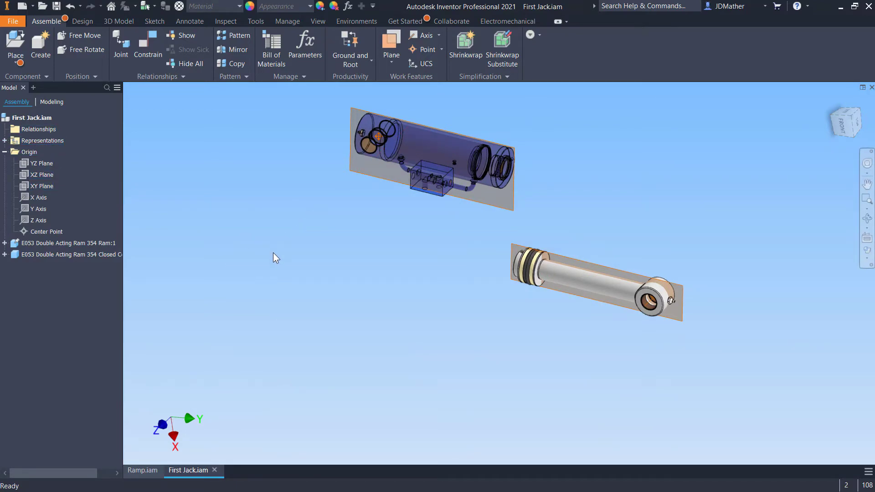
- Add a mate constraint between the cylinder body's centre axis and the ram rod's axis with a 0 mm offset
key("c")
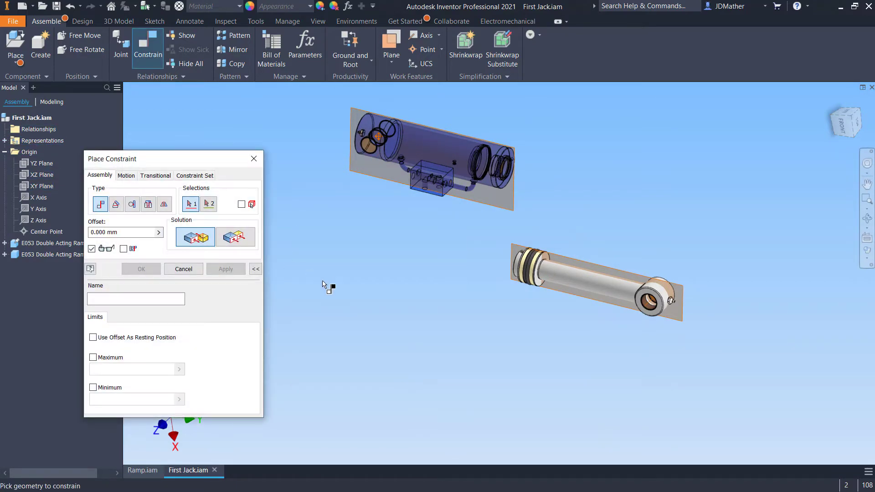
left_click(440, 158)
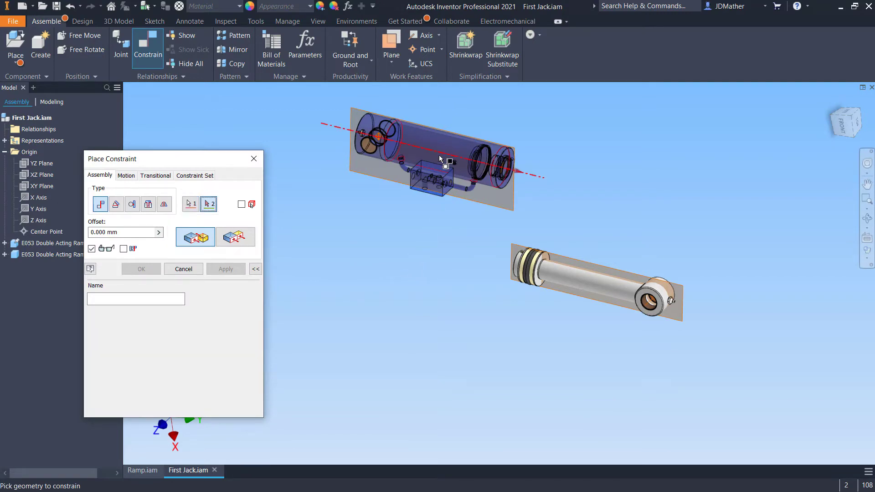
left_click(581, 288)
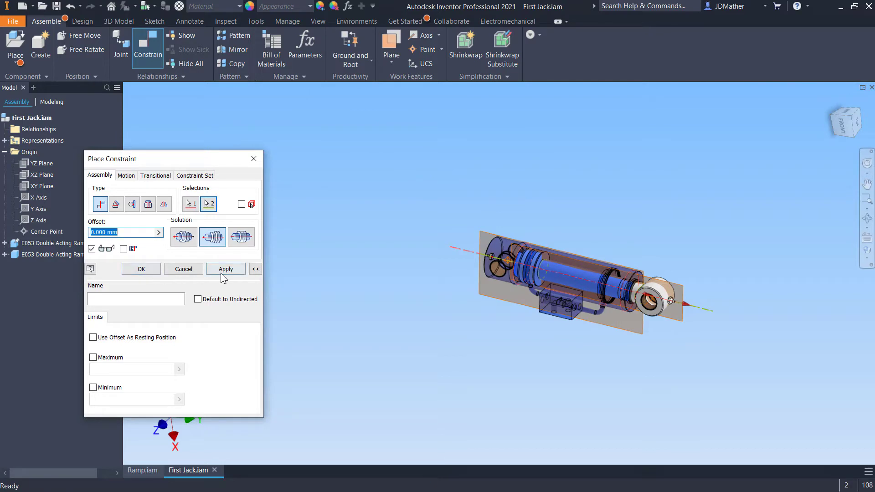
left_click(221, 272)
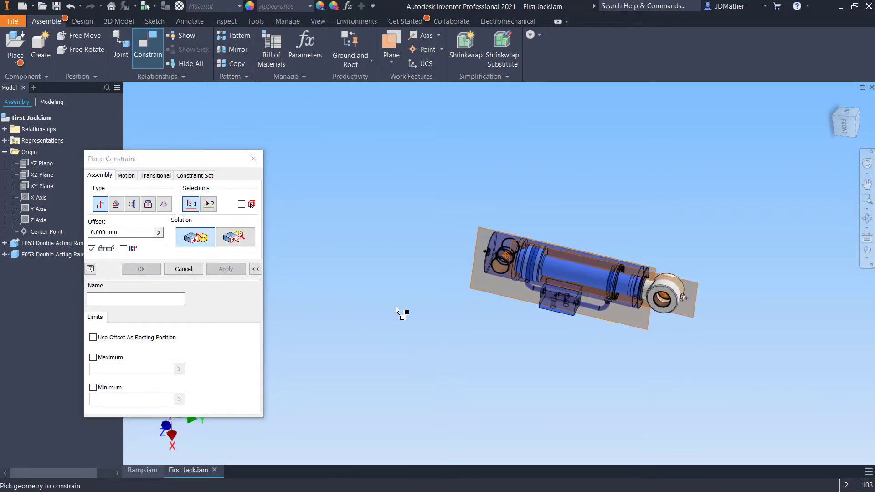
- Add a flush constraint with 0 mm offset between the cylinder body's lengthwise work plane and the ram's matching work plane
middle_click_drag(434, 310, 525, 363, "shift")
scroll(519, 330, "down", 3)
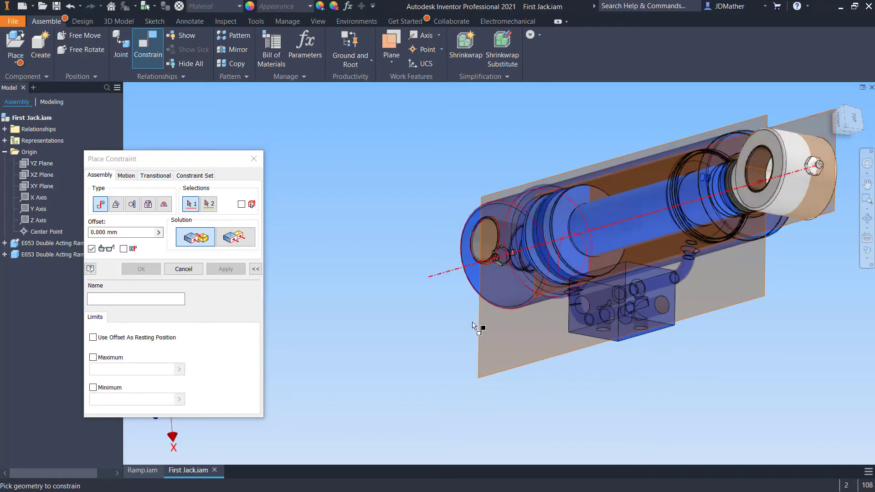
middle_click_drag(476, 319, 578, 308, "shift")
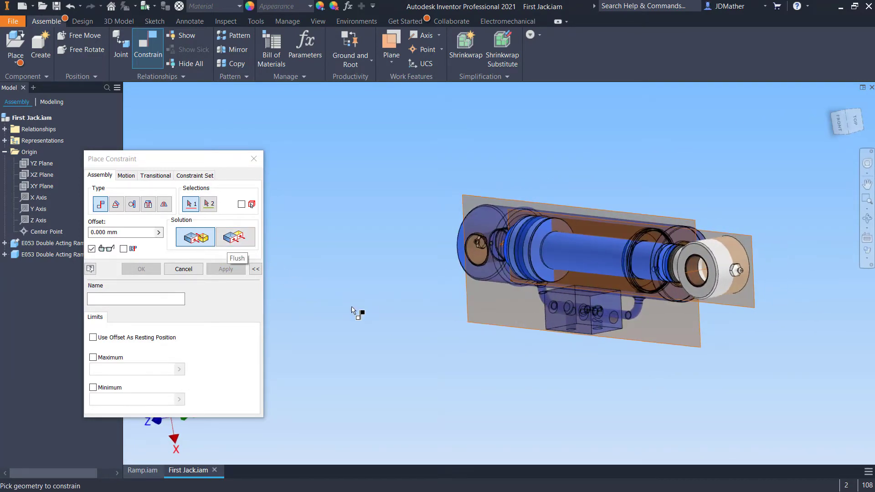
middle_click_drag(355, 312, 373, 292, "shift")
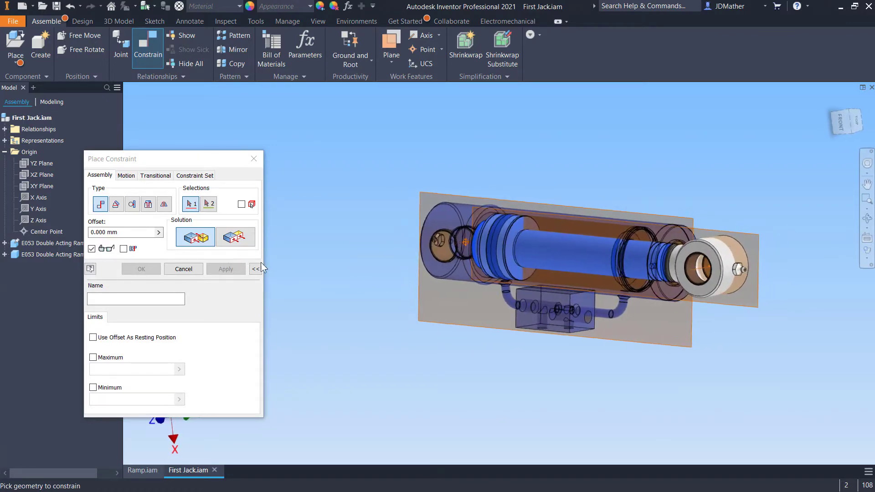
left_click(226, 241)
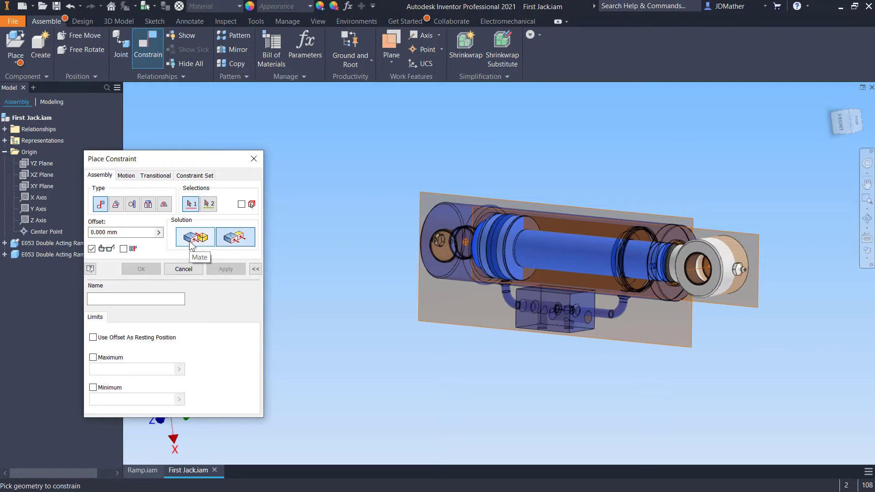
left_click(460, 330)
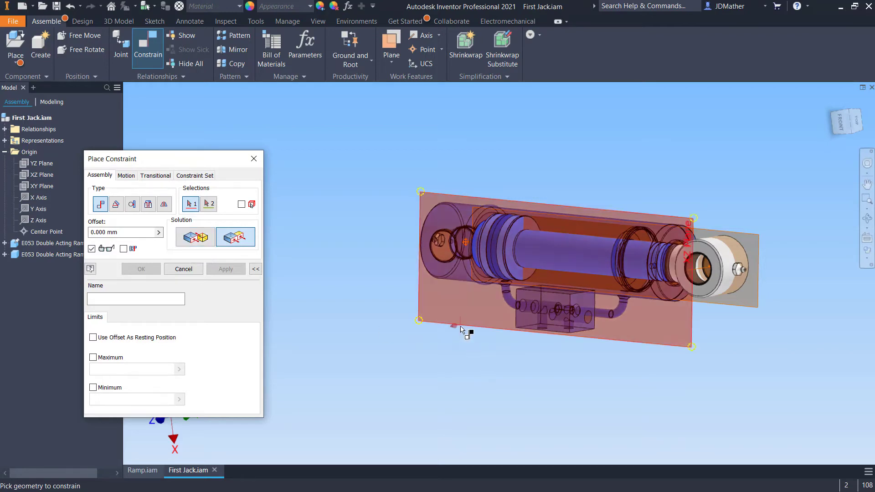
left_click(643, 243)
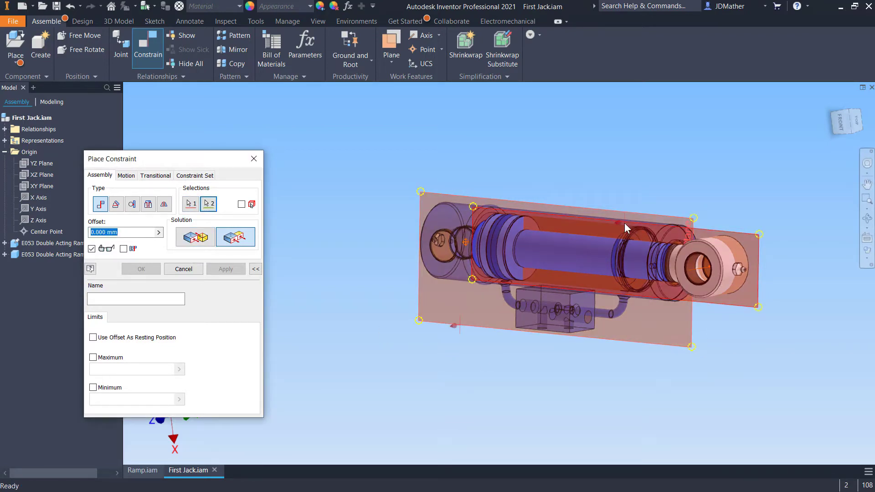
left_click(624, 223)
left_click(141, 269)
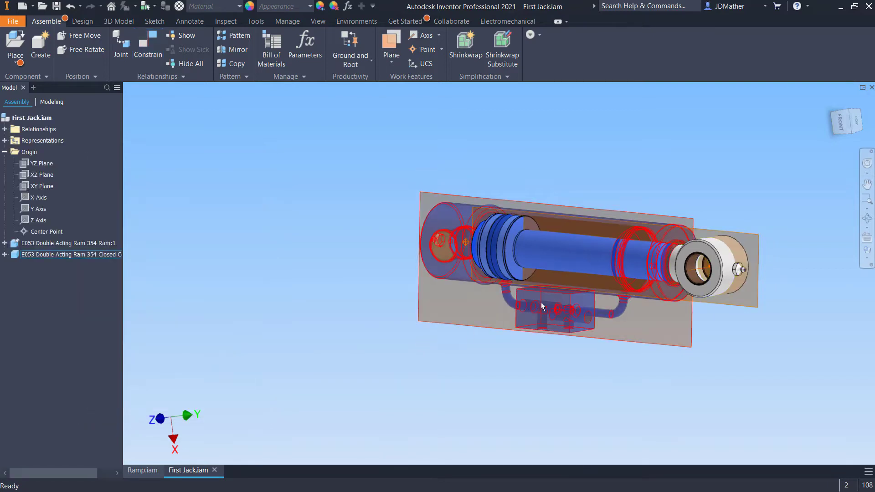
- Slide the cylinder body along the ram's axis to extend the jack
left_click_drag(545, 305, 442, 405)
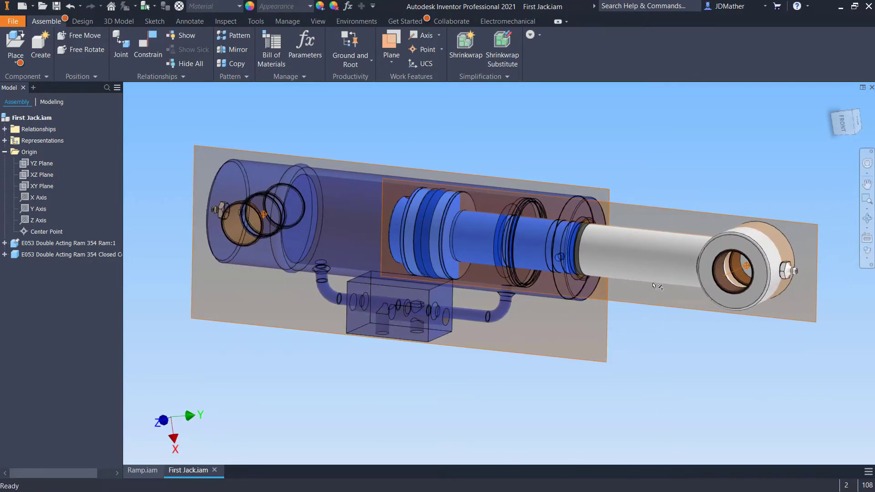
left_click(657, 286)
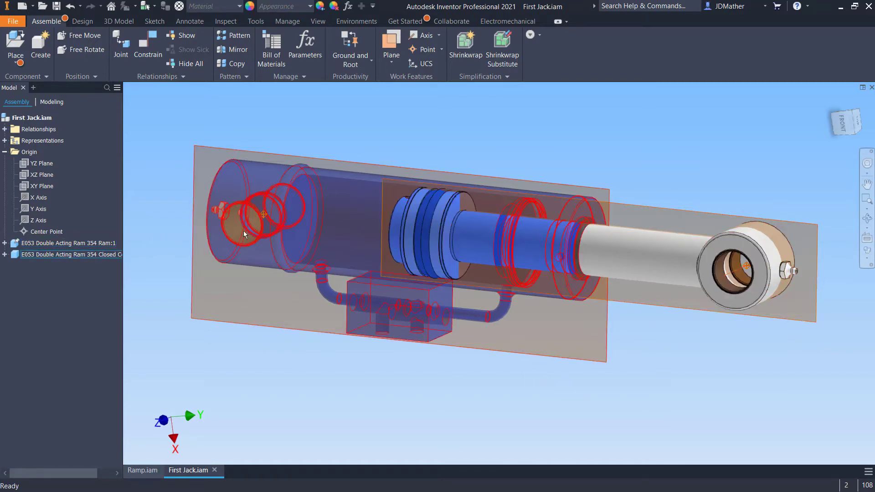
- Slide the cylinder body farther over the ram rod so the jack is partly retracted
left_click(748, 303)
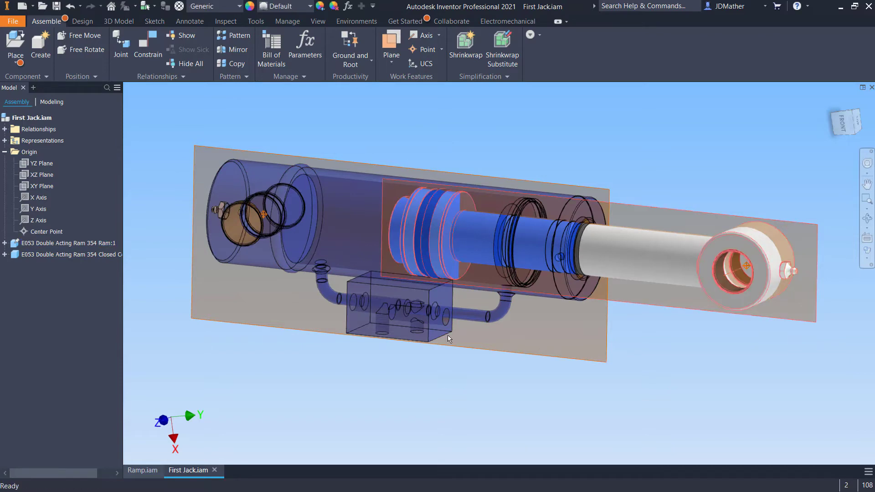
left_click_drag(448, 338, 420, 349)
left_click(373, 394)
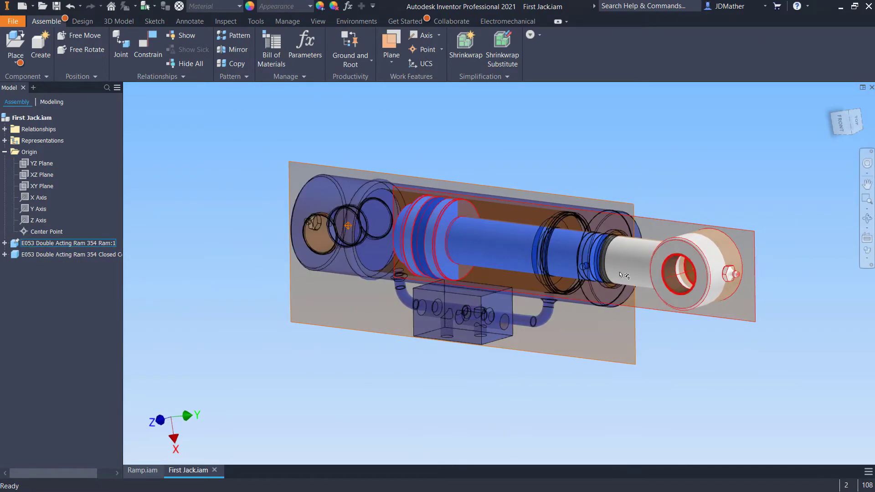
- Unground the ram, then ground it at the First Jack assembly origin using Ground and Root
right_click(69, 243)
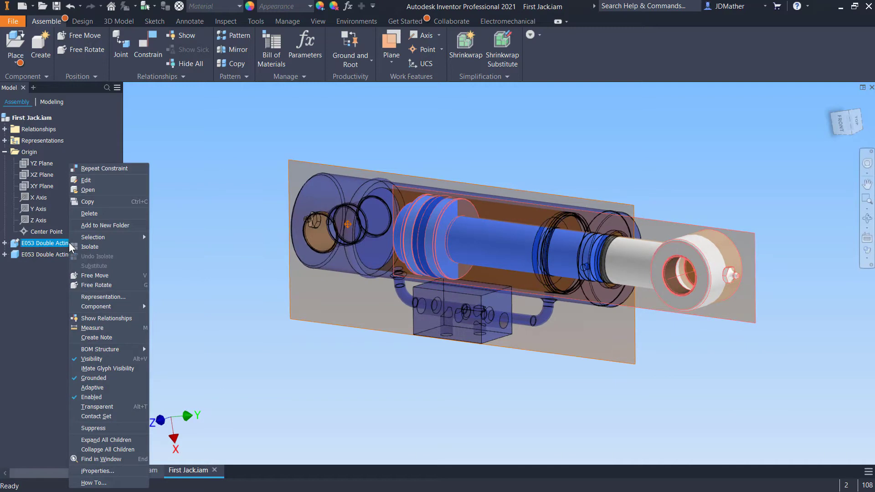
left_click(97, 407)
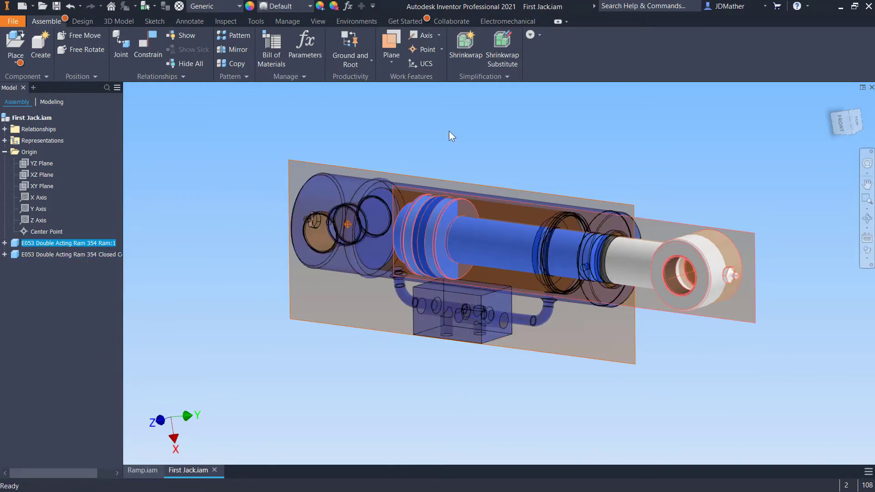
left_click(353, 61)
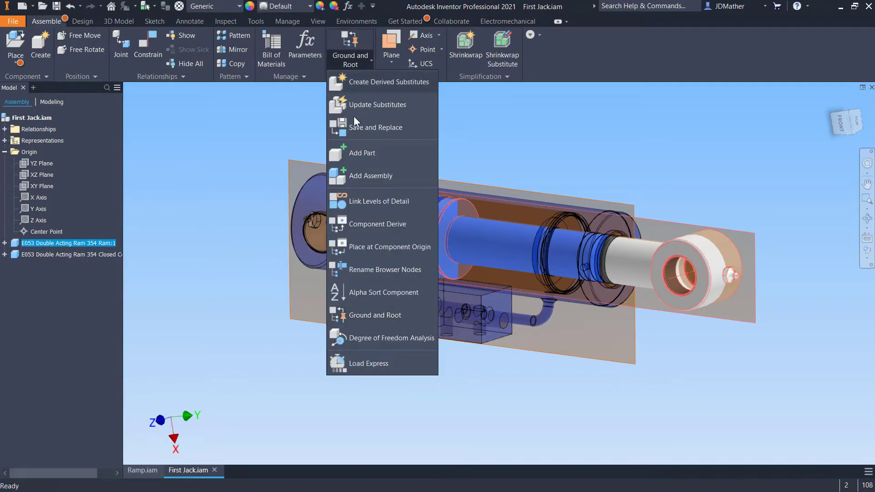
left_click(356, 315)
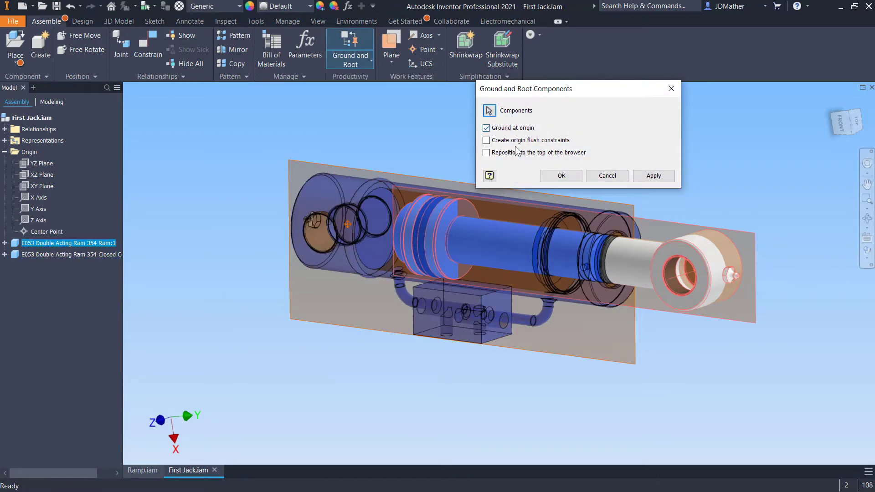
left_click(562, 177)
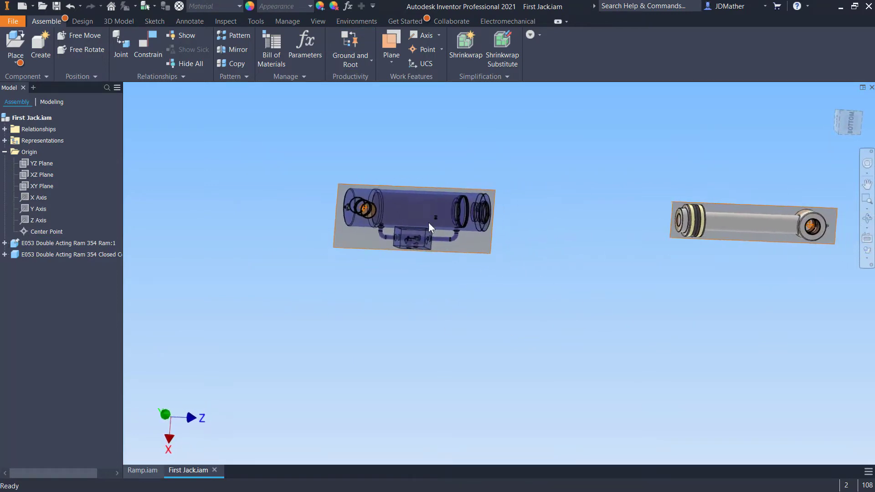
- Slide the blue cylinder body back over the relocated ram rod and return to the home view
left_click_drag(362, 227, 660, 270)
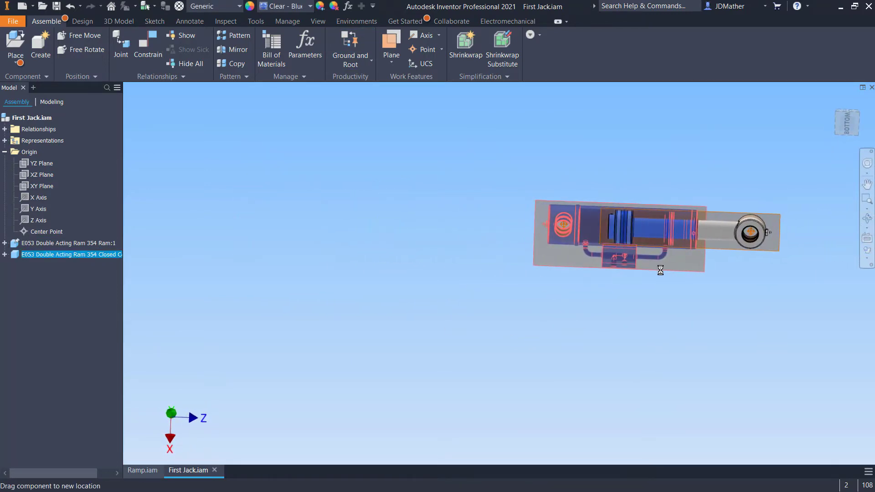
key("F6")
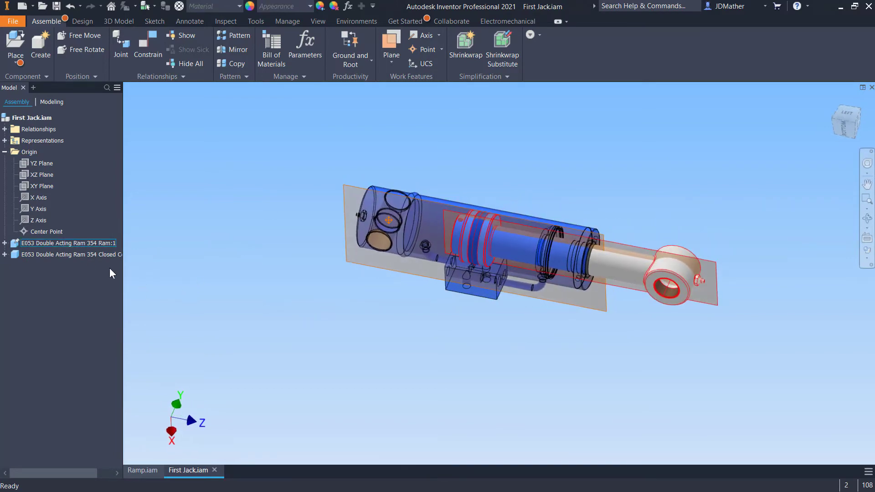
- Save First Jack.iam and close its window to return to Ramp.iam
left_click(57, 7)
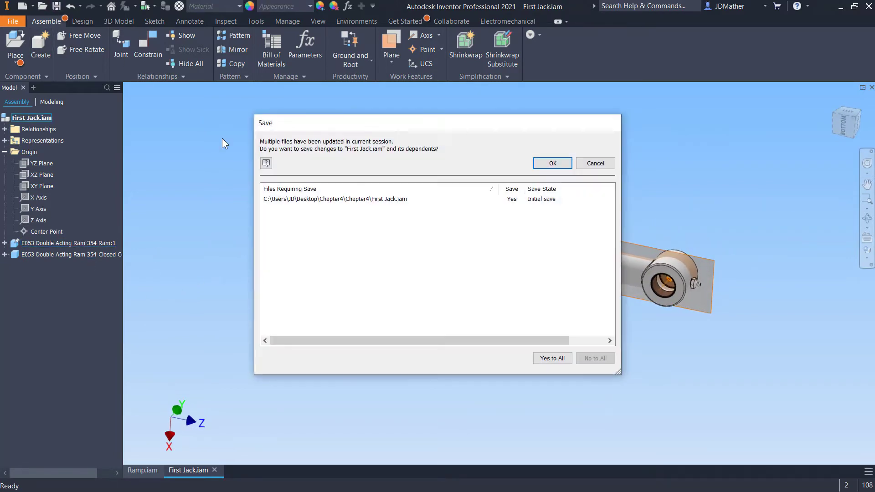
left_click(545, 167)
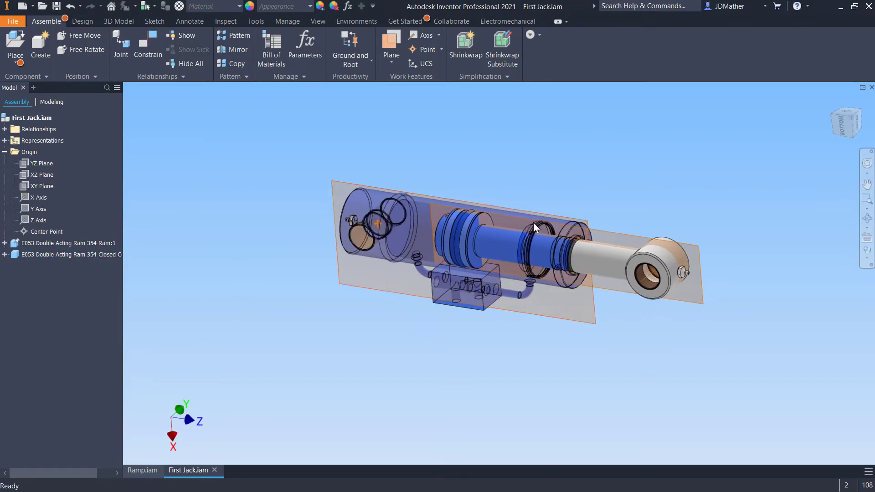
left_click(872, 88)
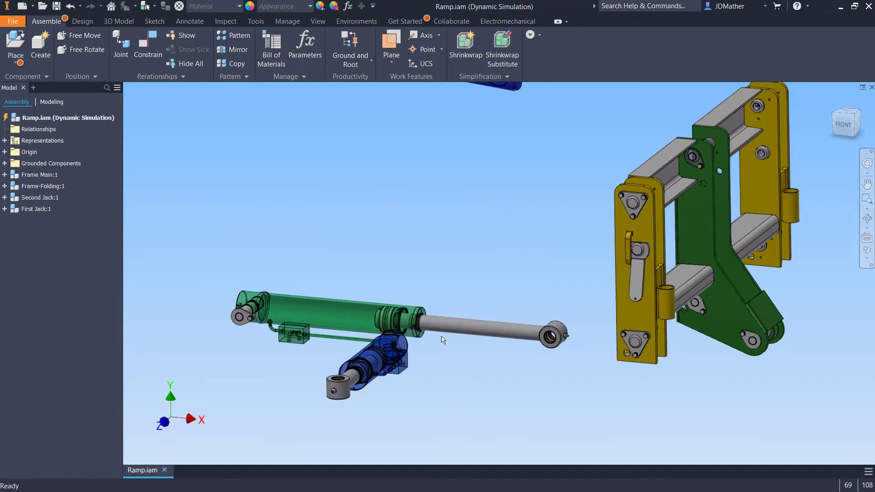
- Move the blue First Jack away from the green Second Jack, below the yellow-and-green frame, and save Ramp.iam with its dependents
left_click(357, 376)
scroll(381, 387, "down", 2)
left_click_drag(410, 358, 598, 396)
left_click(553, 409)
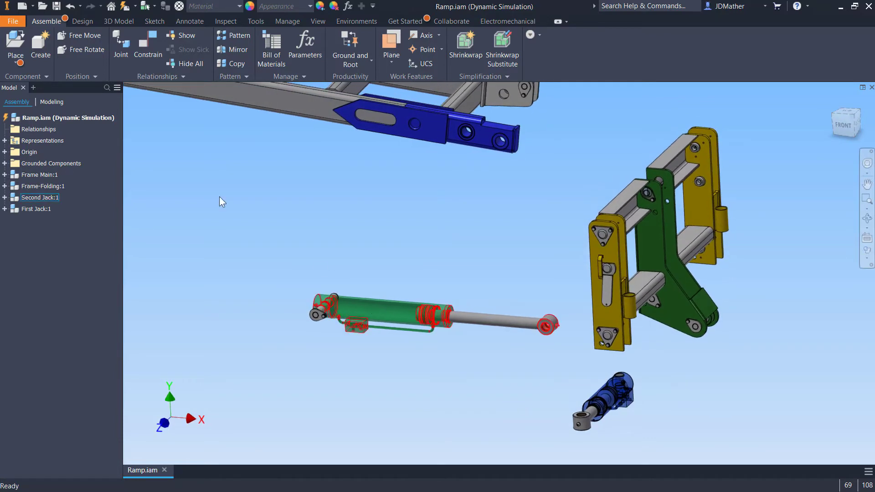
left_click(58, 8)
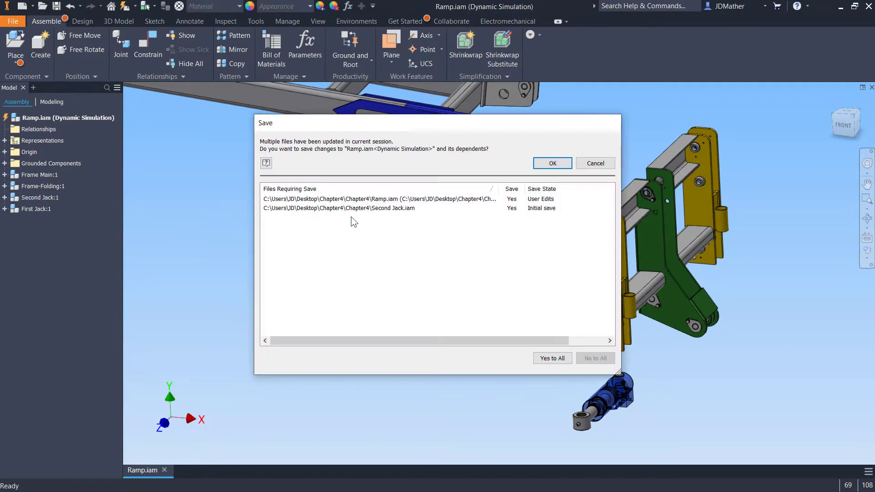
key("Return")
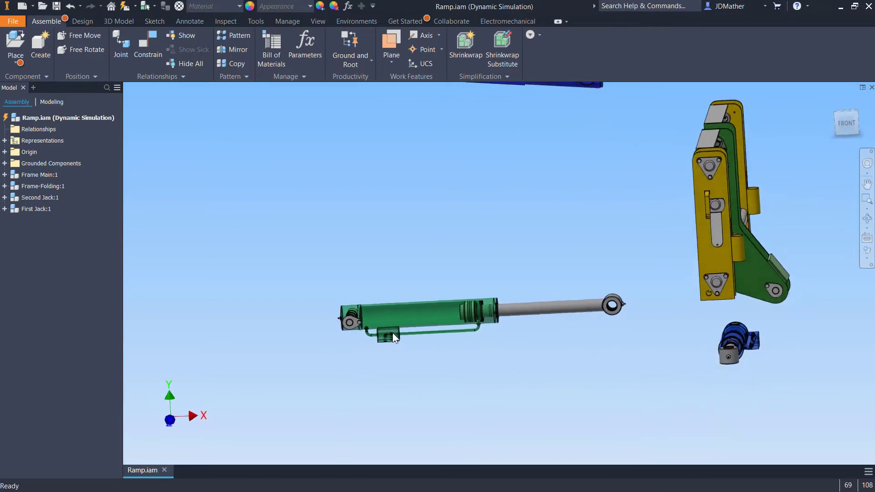
scroll(392, 332, "up", 5)
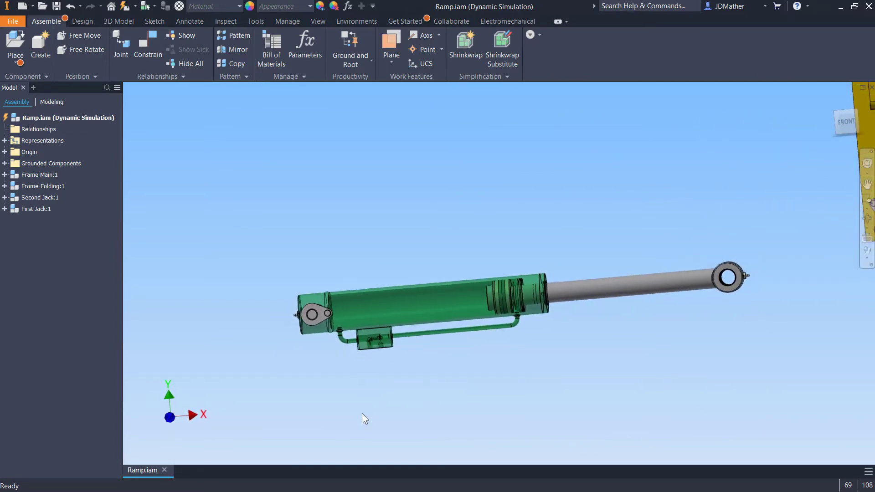
scroll(365, 407, "down", 5)
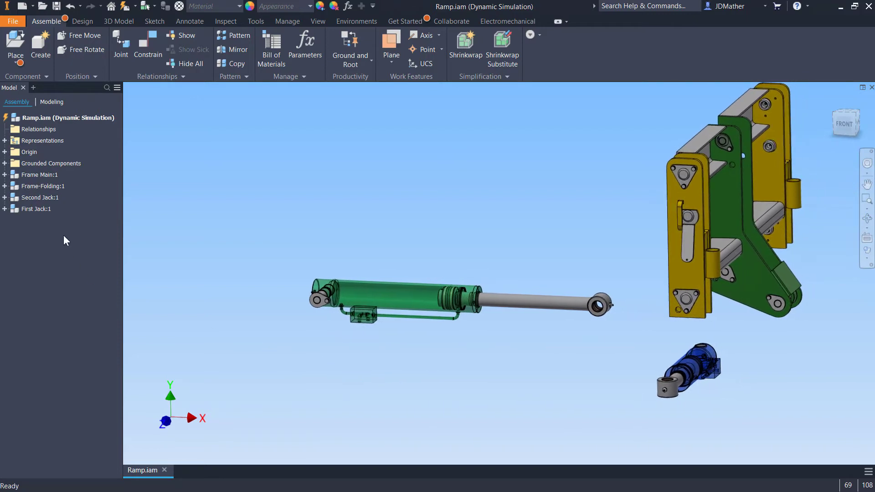
right_click(47, 198)
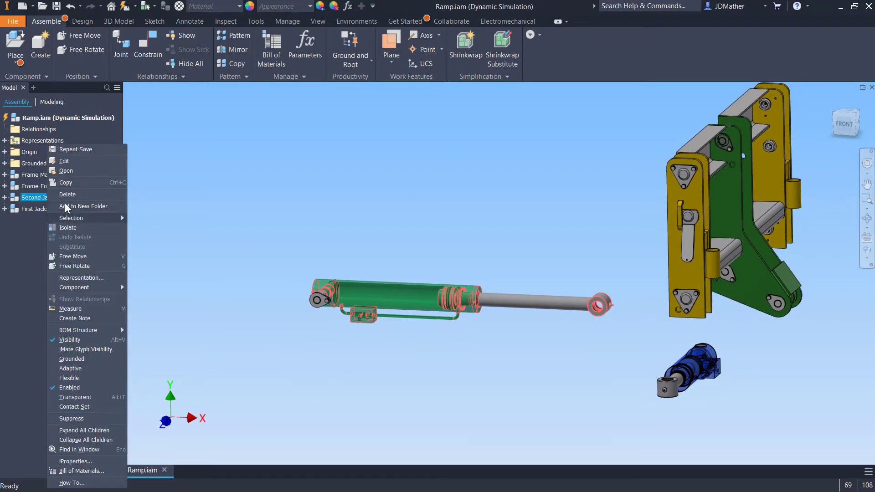
left_click(63, 161)
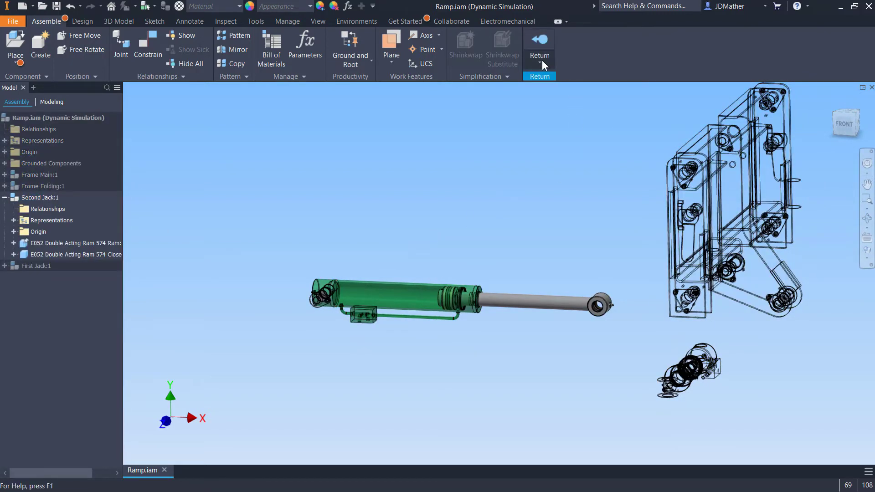
left_click(541, 43)
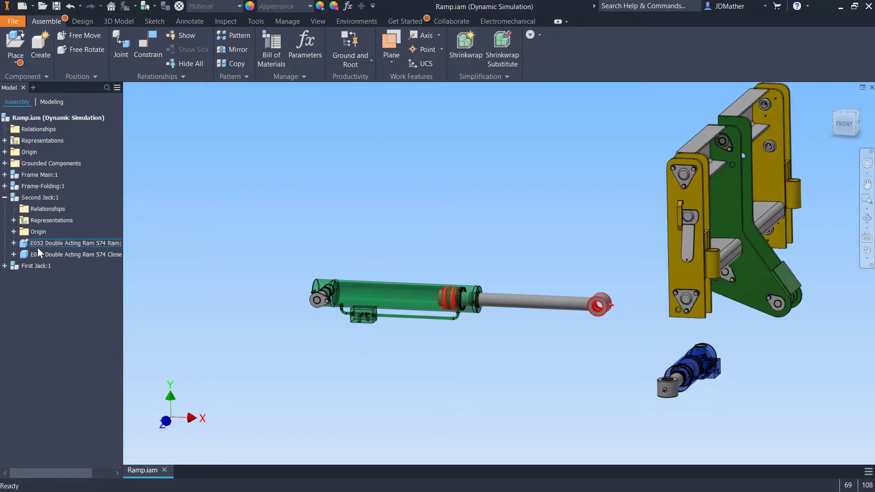
- Open the Second Jack subassembly in its own window and move the green cylinder body clear of the ram rod
right_click(40, 196)
left_click(57, 171)
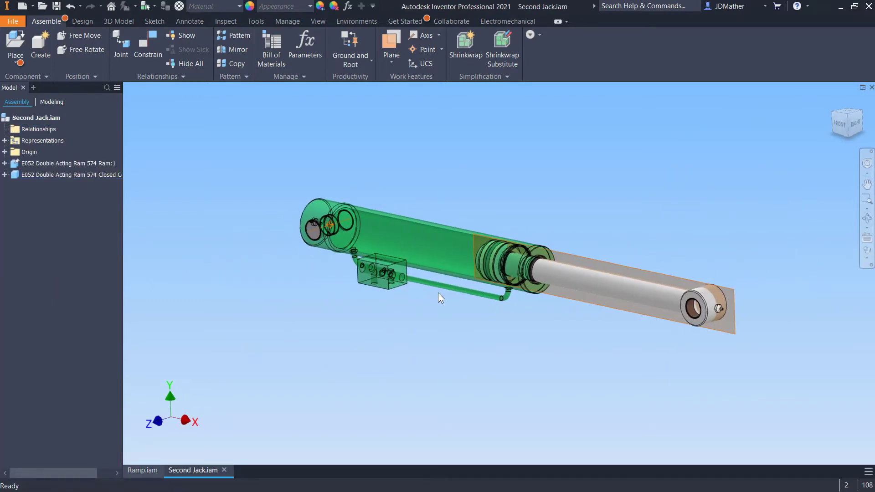
left_click_drag(533, 278, 387, 321)
left_click(396, 207)
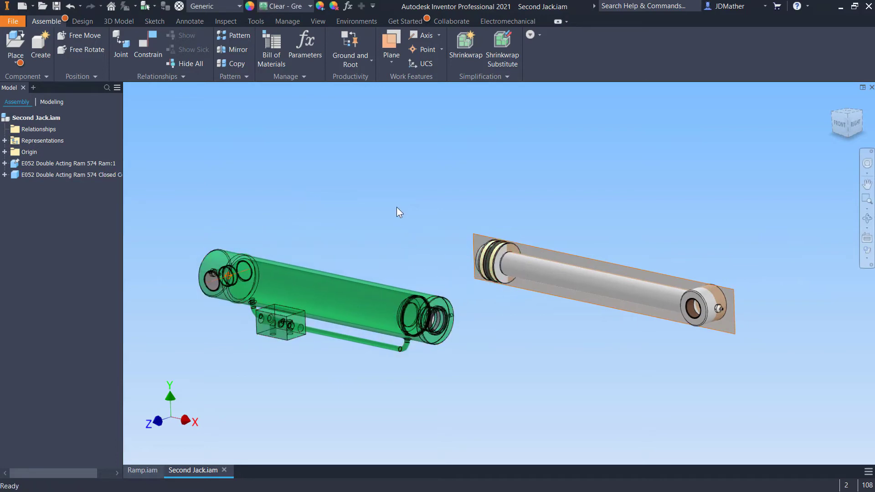
- Mate the ram rod's axis to the green cylinder body's centre axis with a 0 mm offset, and slide the cylinder along the rod
key("c")
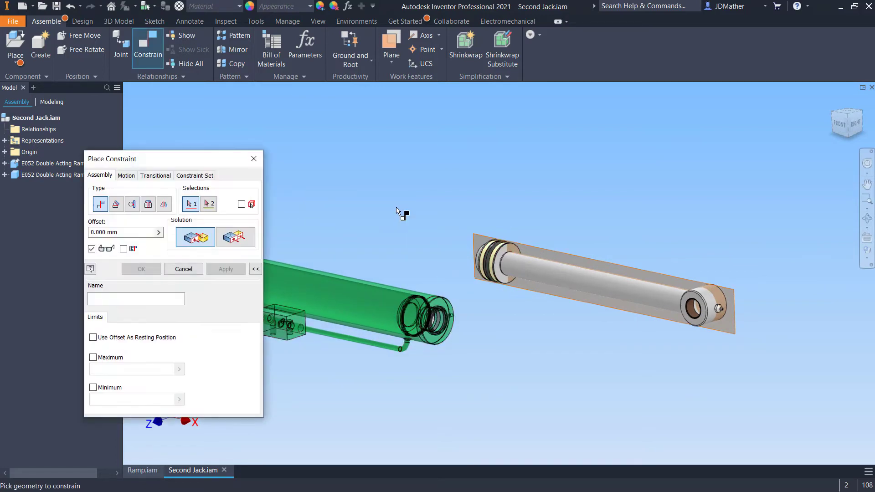
left_click(579, 292)
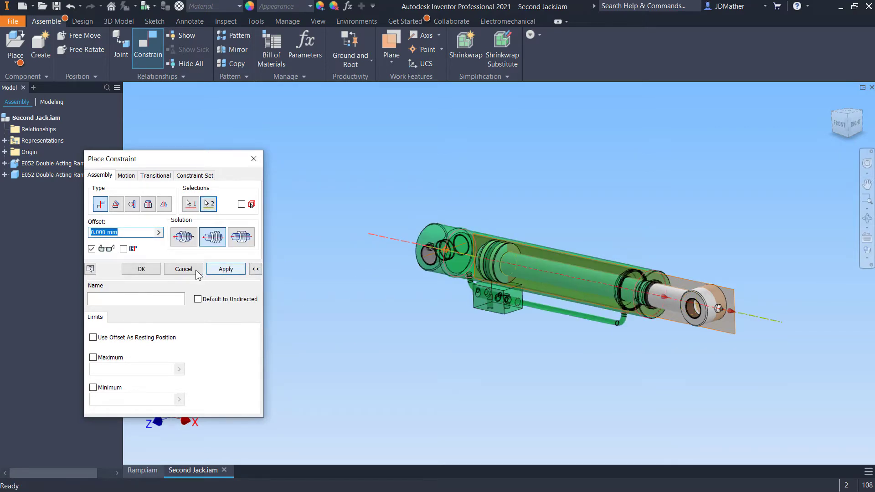
left_click(151, 272)
left_click_drag(441, 261, 304, 286)
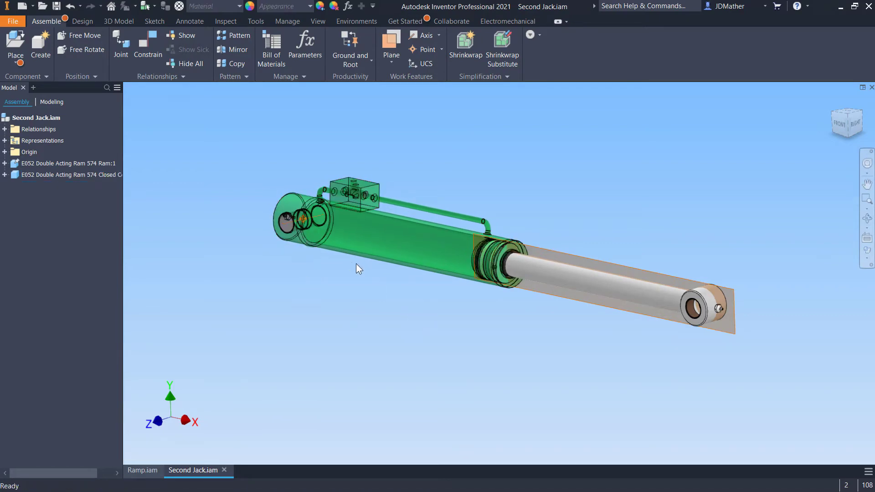
- Mate the green cylinder body's XZ Plane to the ram's lengthwise work plane with a 0 mm offset, and slide the cylinder over the ram
left_click(5, 174)
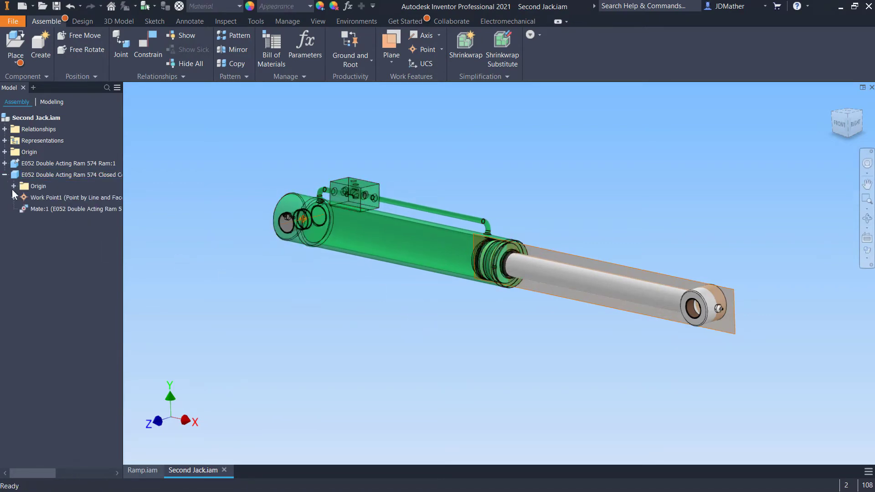
left_click(13, 186)
left_click(50, 210)
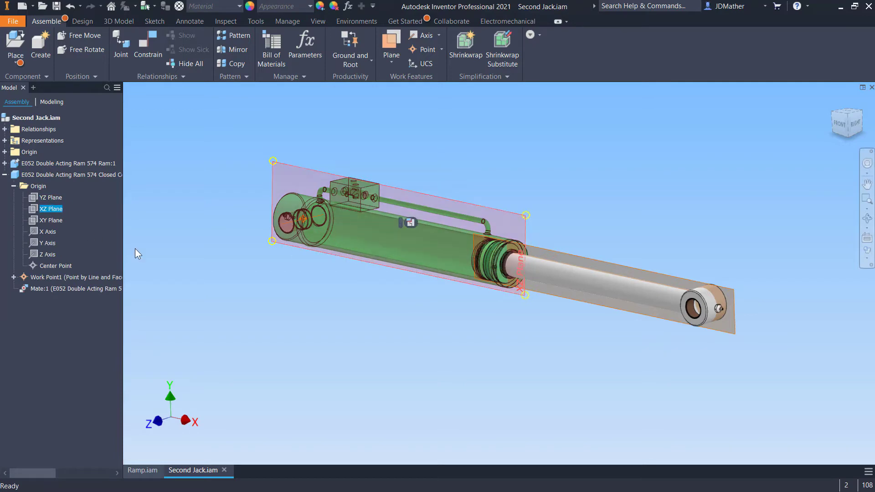
key("c")
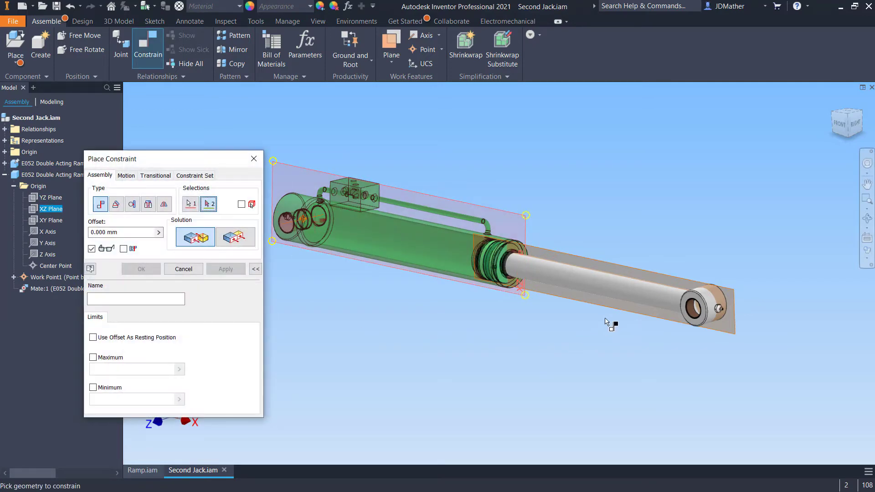
left_click(156, 274)
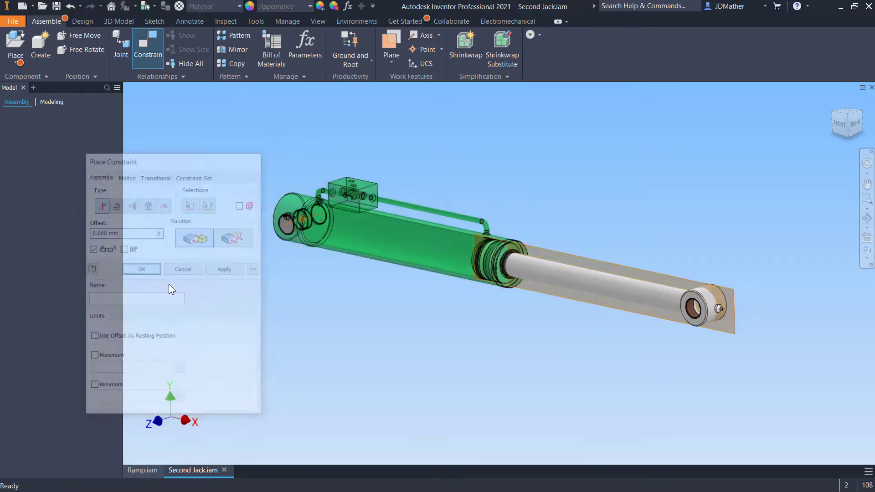
left_click_drag(436, 259, 444, 365)
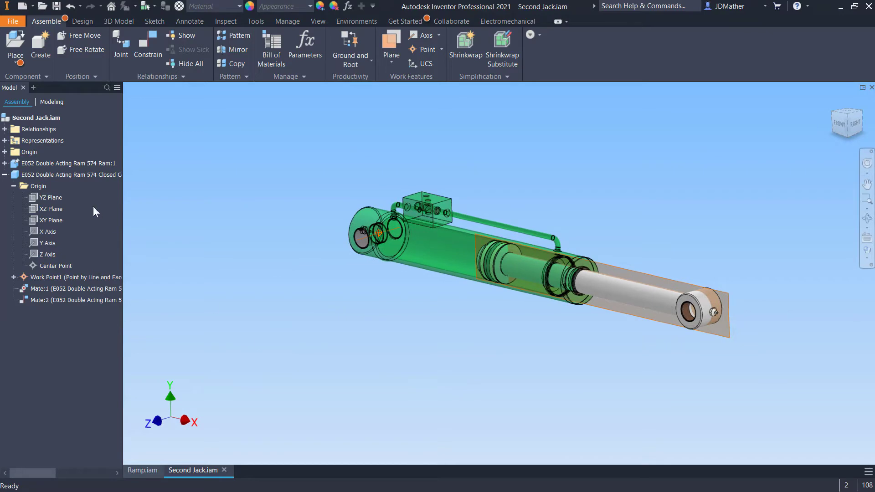
- Ground the ram at the origin of the Second Jack assembly with the Ground and Root tool
left_click(5, 152)
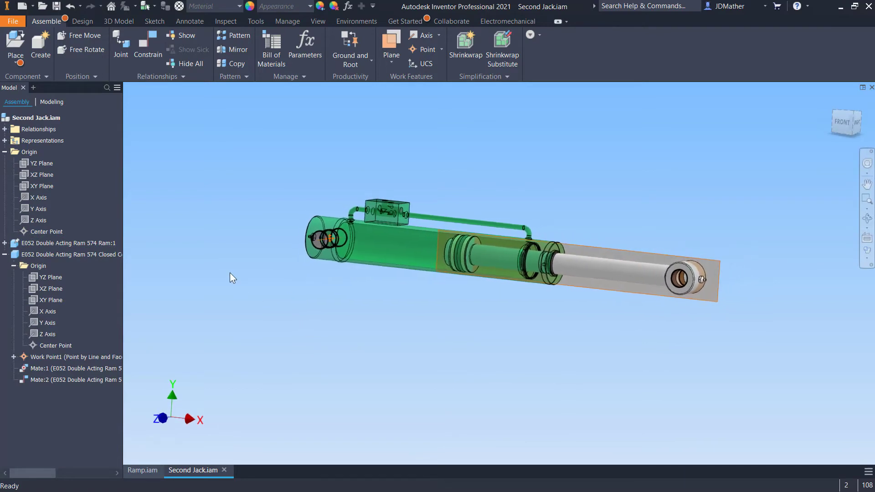
right_click(42, 243)
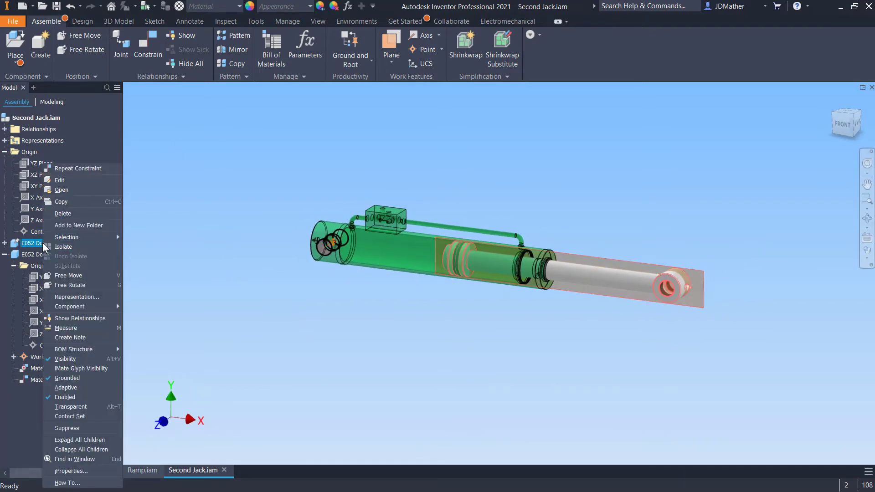
left_click(74, 366)
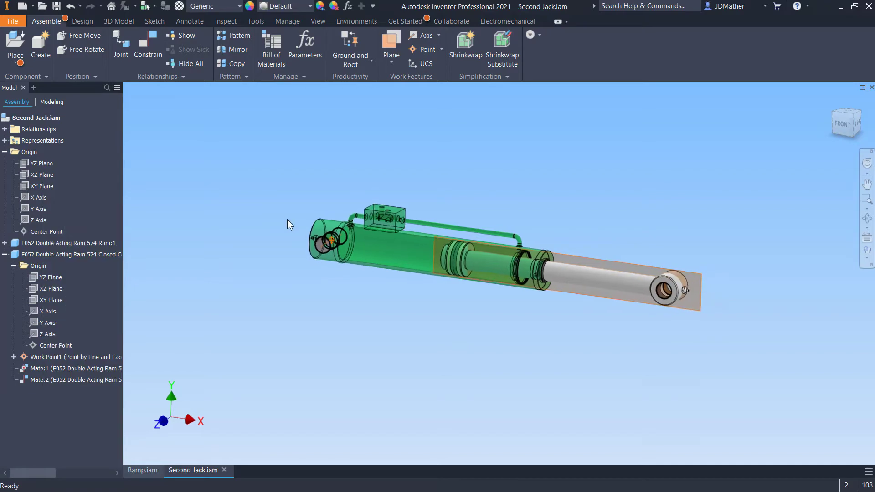
left_click(351, 53)
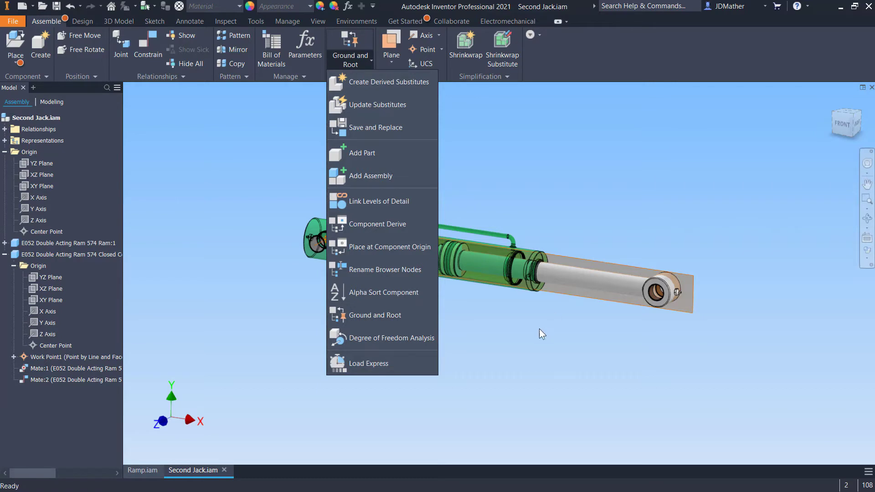
left_click(362, 314)
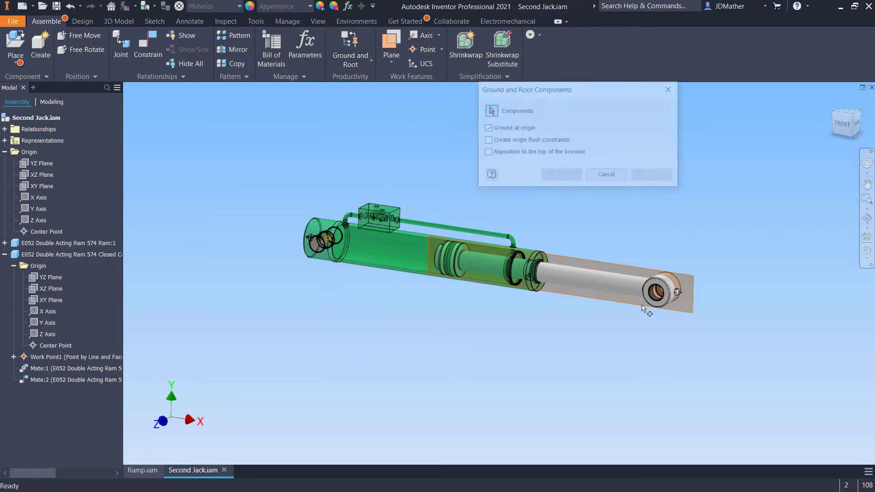
left_click(609, 284)
left_click(574, 177)
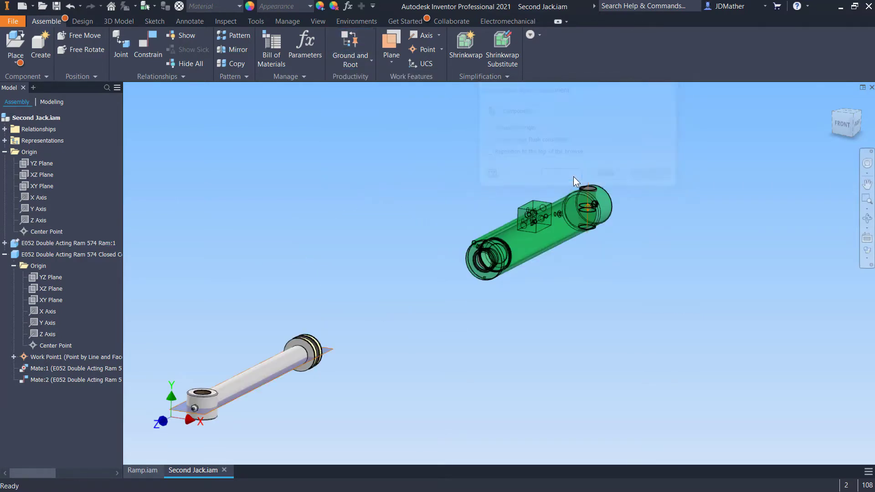
- Slide the green cylinder body over the grounded ram, then save Second Jack.iam and close its window
left_click_drag(552, 247, 296, 339)
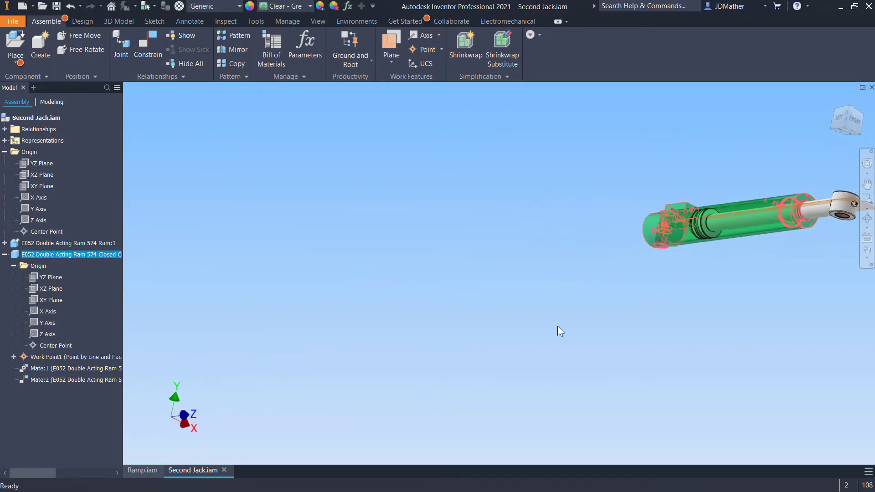
left_click(450, 186)
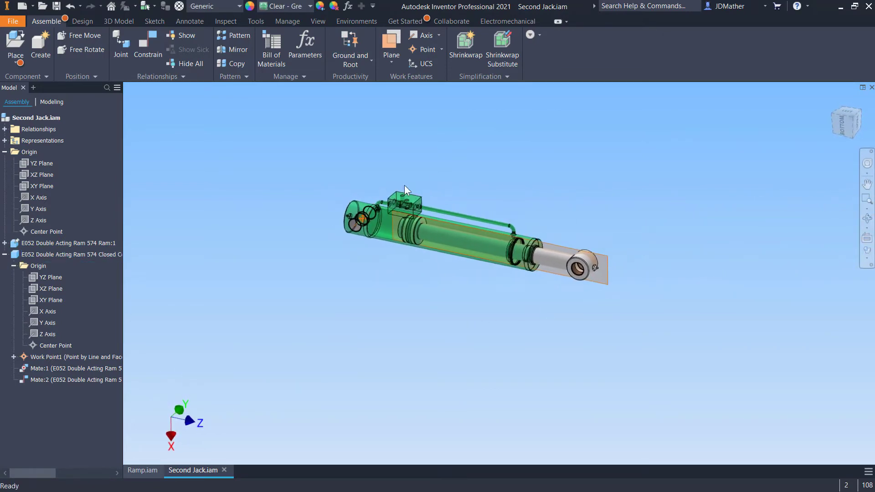
left_click_drag(421, 333, 556, 160)
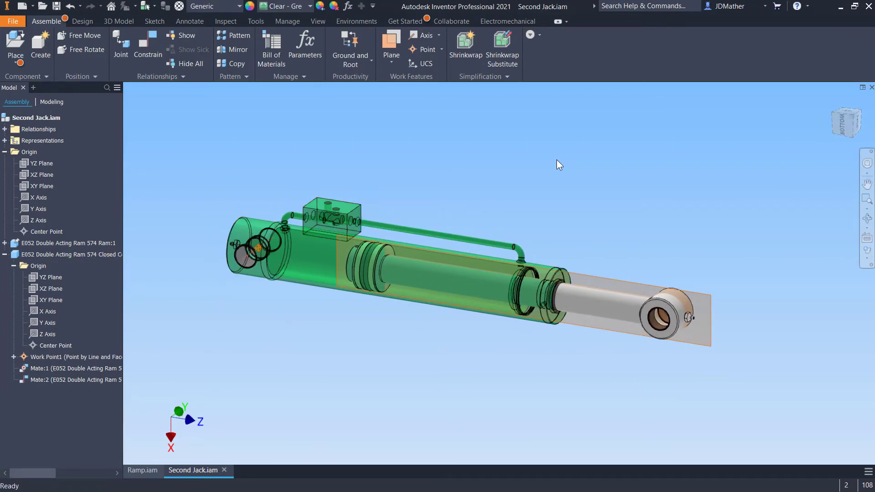
left_click(53, 7)
left_click(551, 164)
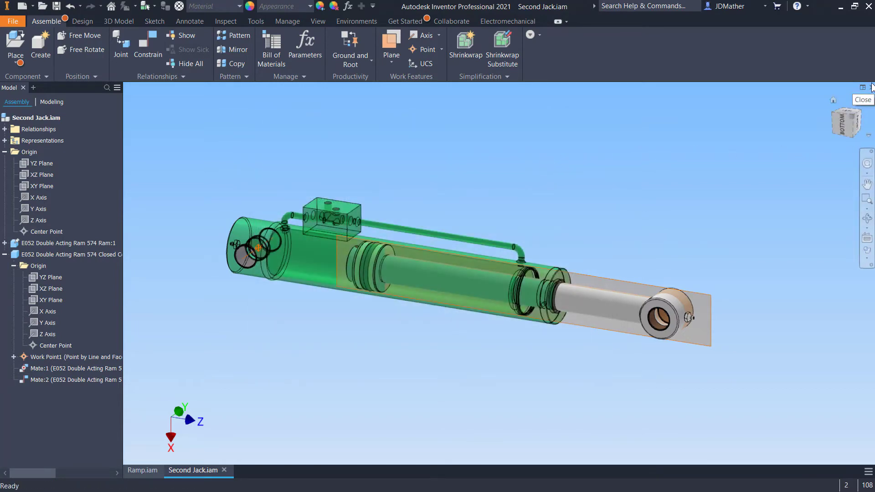
left_click(872, 88)
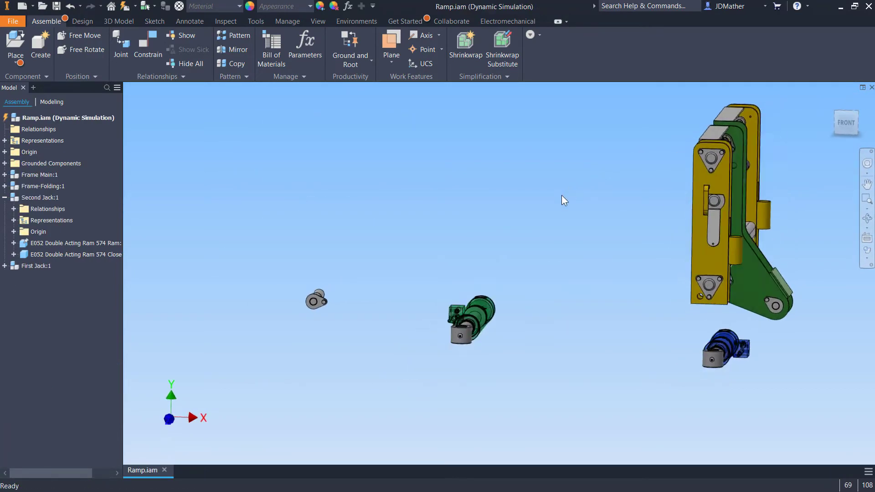
- Move the green Second Jack away from the yellow-and-green frame and freely rotate it so its length runs across the view
left_click_drag(541, 304, 360, 301)
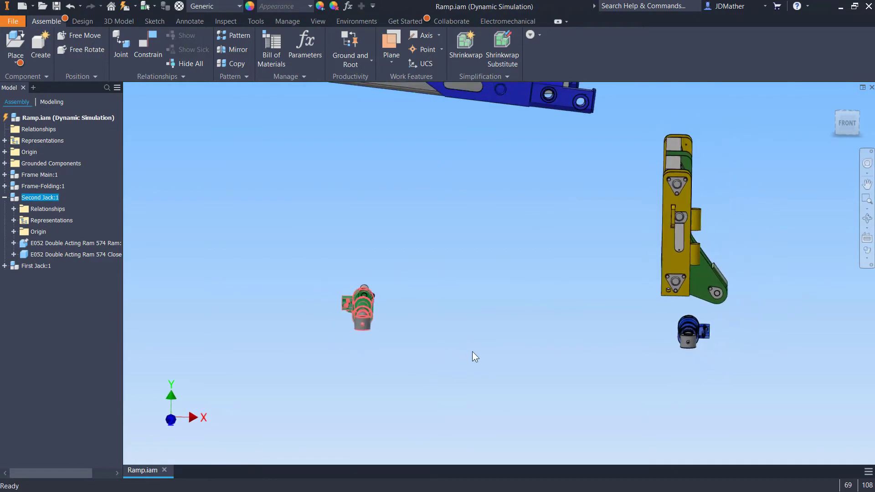
left_click(531, 346)
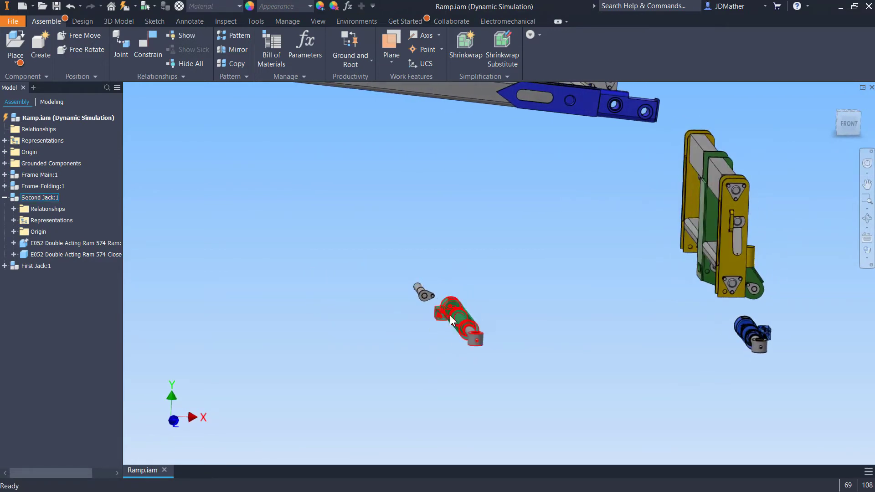
left_click(93, 54)
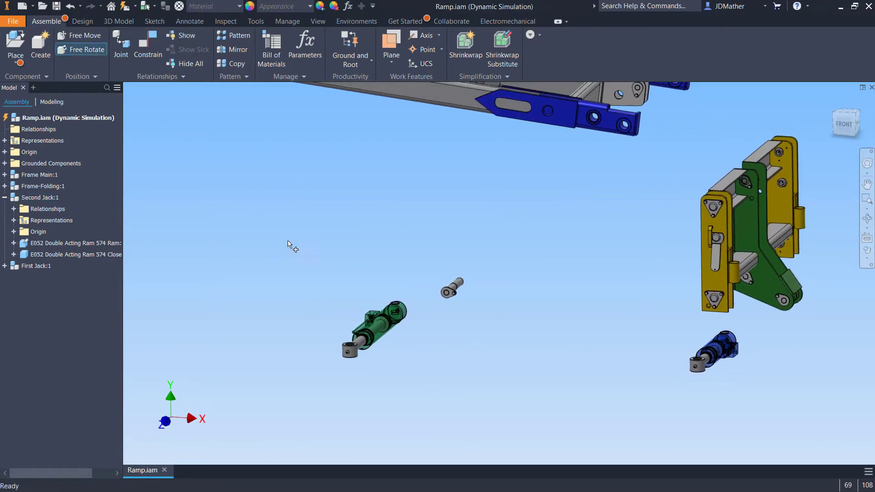
left_click(368, 333)
left_click_drag(384, 323, 377, 294)
key("Escape")
- Position the Second Jack so the closed end of its cylinder lies beside the loose grey pin
left_click_drag(369, 337, 533, 266)
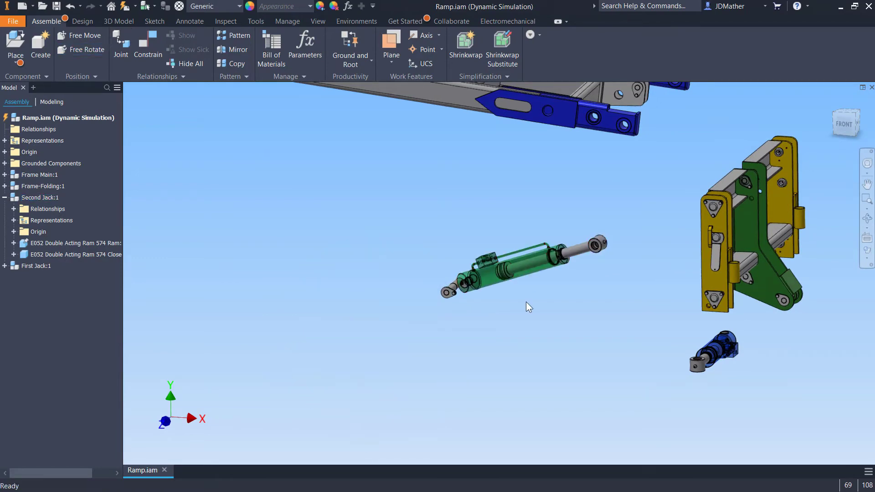
scroll(522, 310, "down", 3)
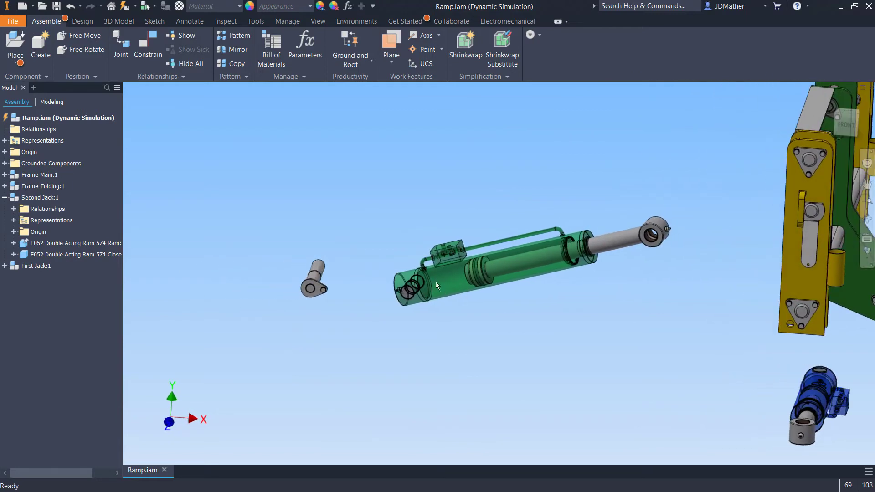
left_click_drag(413, 272, 321, 235)
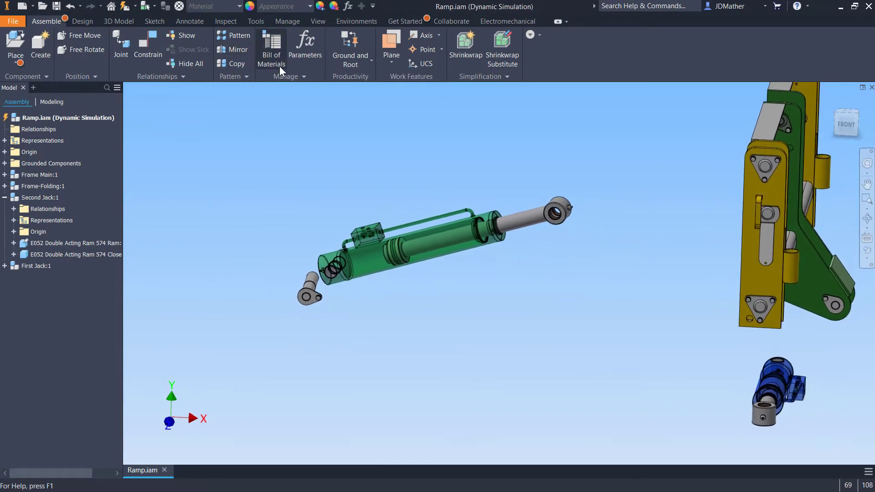
- Turn on the visibility of user work planes, axes and points, and of origin planes and origin axes
left_click(317, 21)
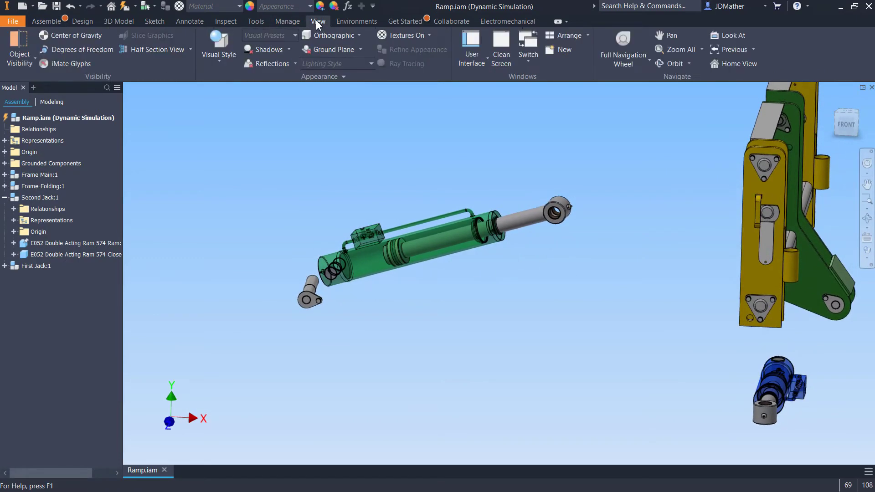
left_click(19, 42)
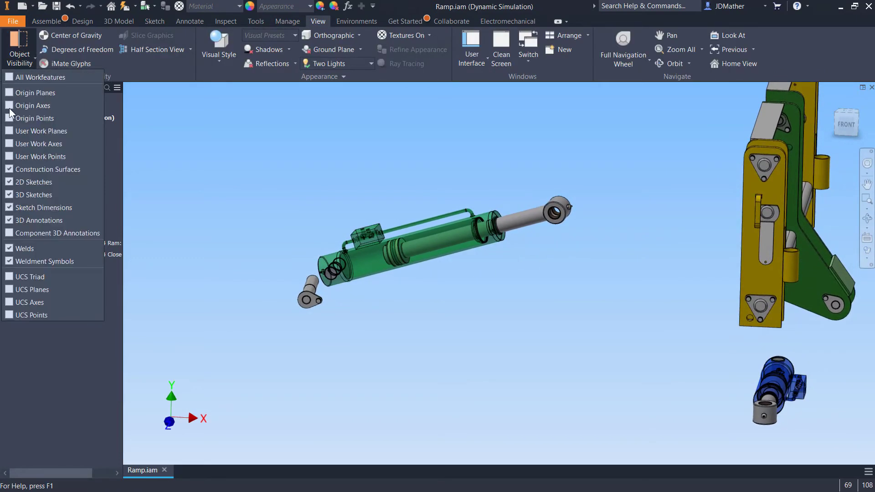
left_click(9, 130)
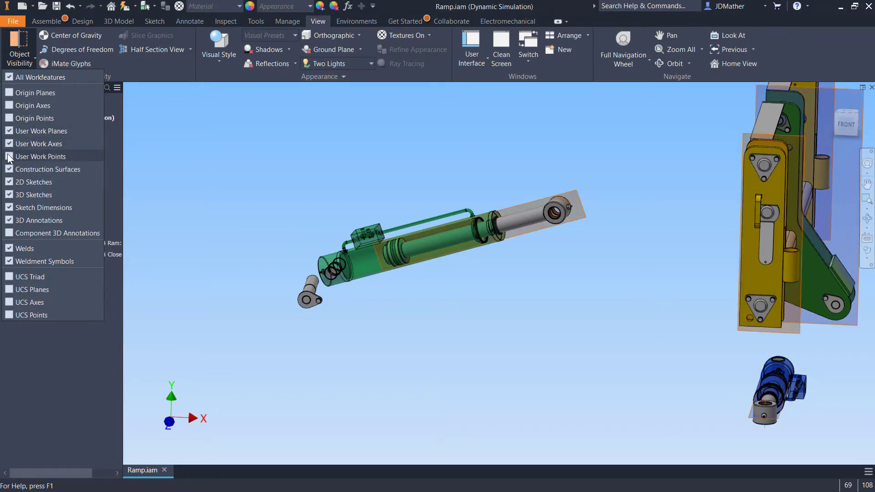
left_click(188, 194)
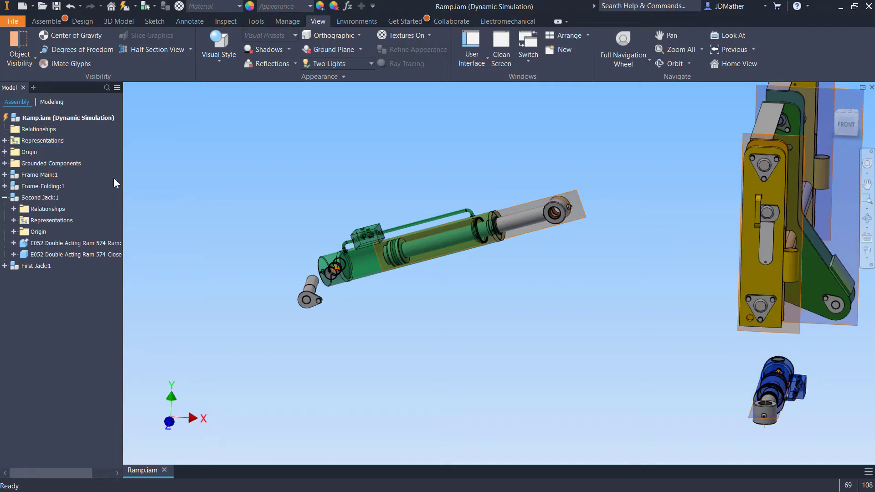
left_click(16, 42)
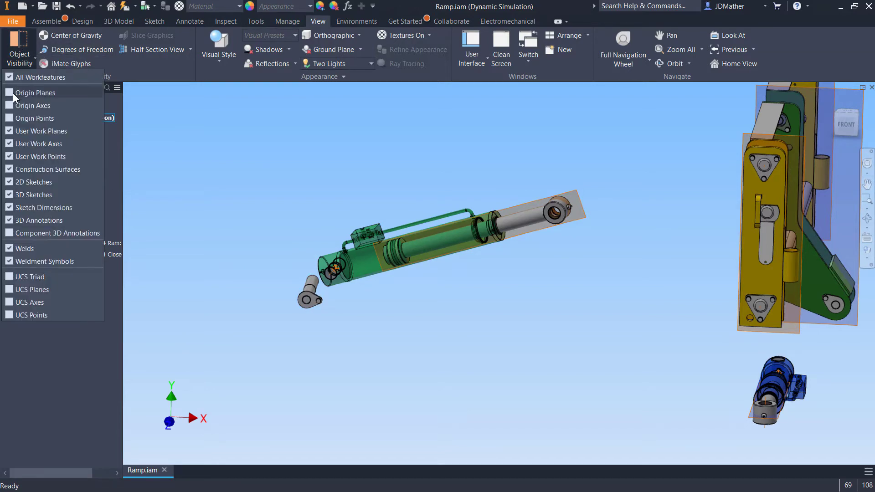
left_click(10, 92)
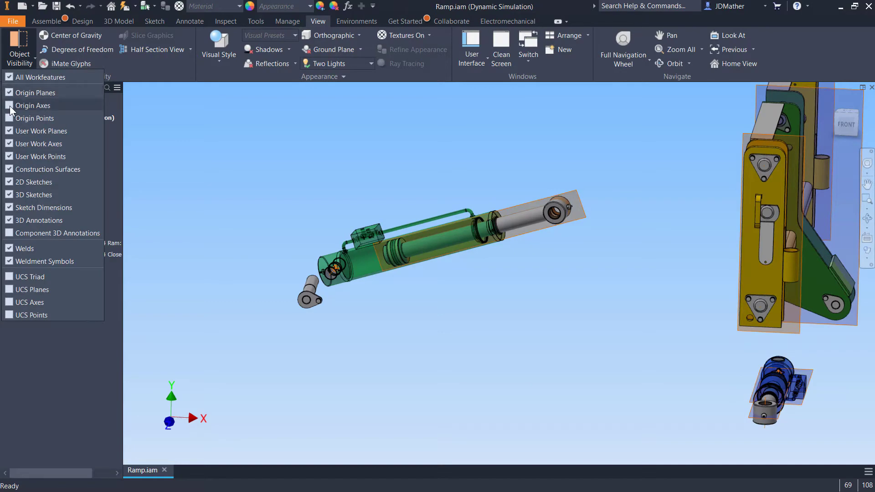
left_click(10, 105)
left_click(241, 171)
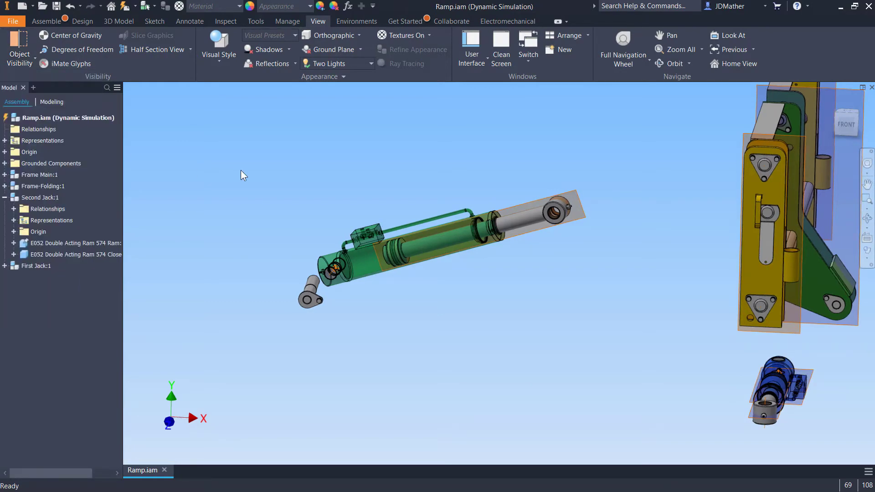
- Move the Second Jack up so its cylinder's pin bore is clear of the grey pin
scroll(456, 285, "down", 3)
middle_click_drag(416, 283, 412, 334, "shift")
scroll(410, 329, "up", 2)
left_click_drag(365, 299, 387, 246)
middle_click_drag(384, 264, 331, 285, "shift")
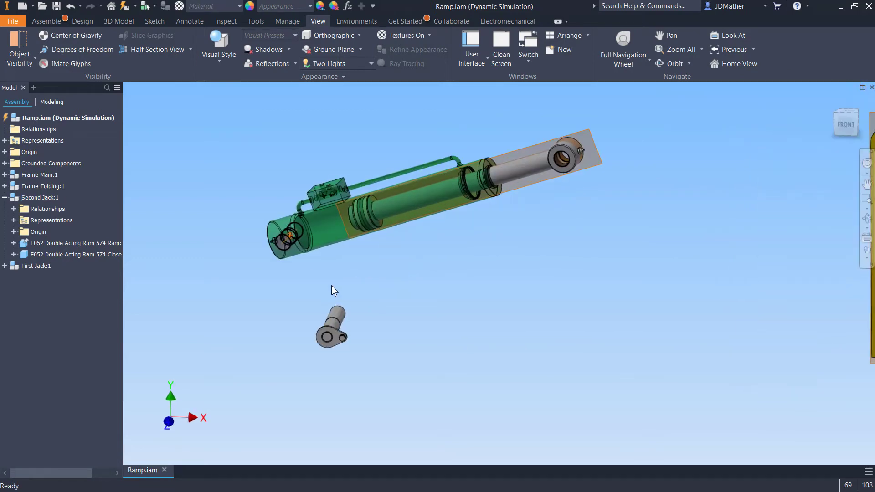
left_click(285, 245)
left_click(304, 285)
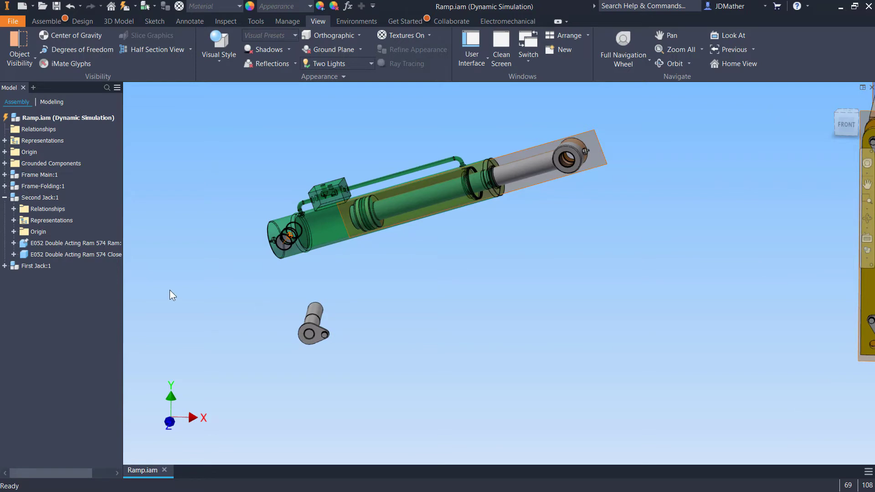
- Mate the axis of the green cylinder's end bore to the grey pin's axis with a 0 mm offset, and move the jack on the pin
key("c")
middle_click_drag(299, 230, 348, 231, "shift")
scroll(360, 230, "down", 3)
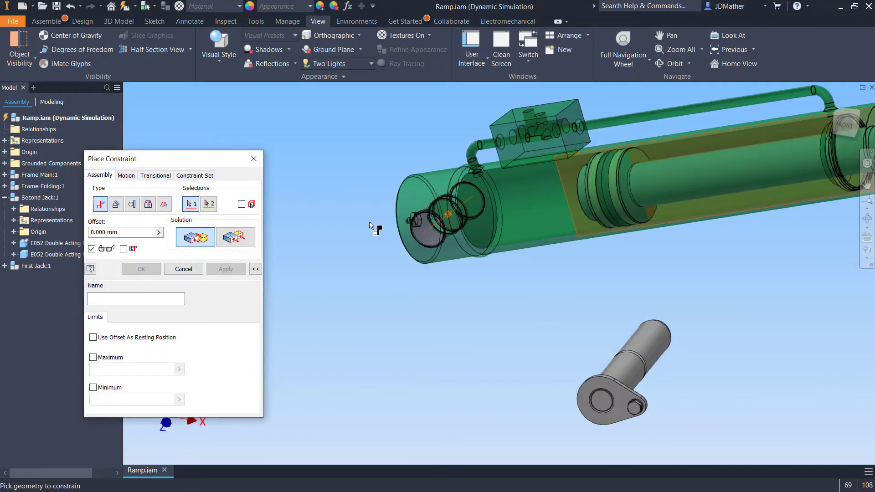
left_click(432, 226)
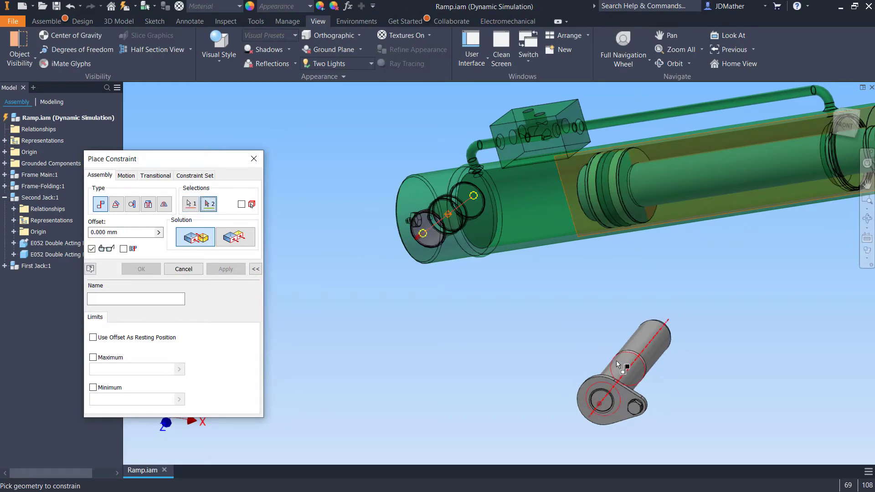
left_click(616, 360)
left_click(141, 269)
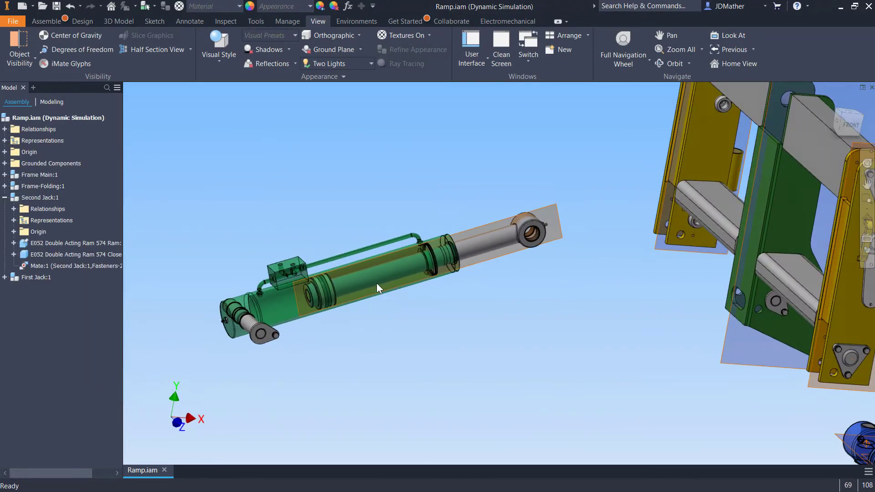
left_click_drag(351, 301, 308, 353)
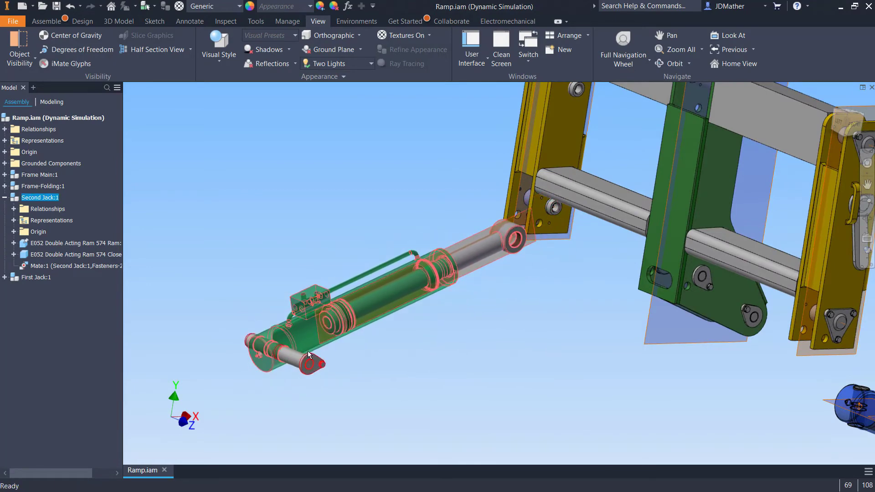
left_click(211, 223)
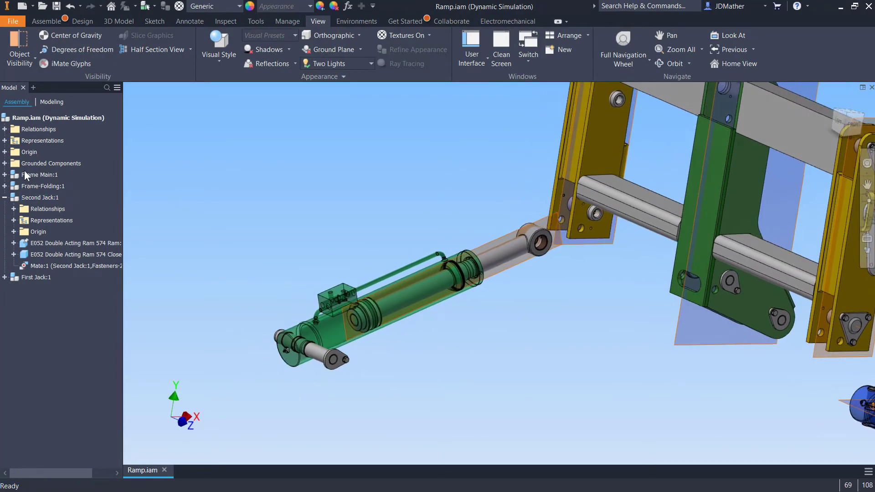
- Make the grounded 3894-3 Main Lift Ram Housing visible and drag the Fasteners-2nd Jack pin below the housing's side hole
left_click(5, 164)
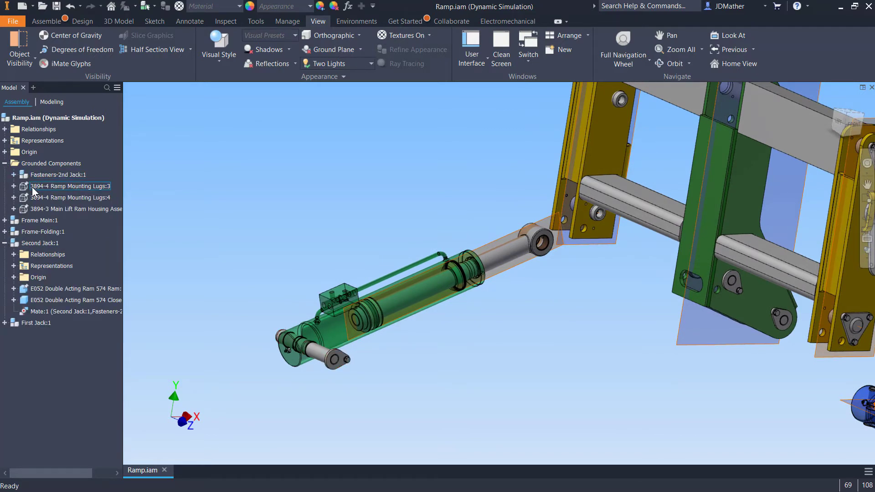
right_click(54, 212)
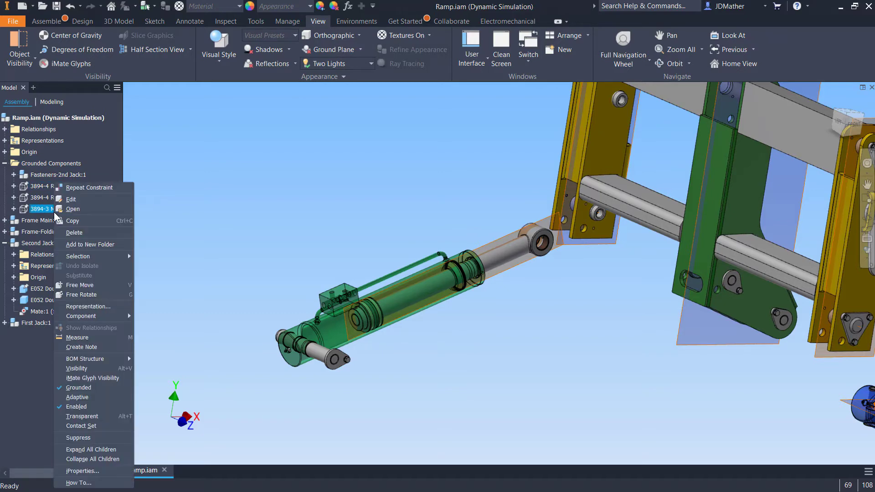
left_click(78, 369)
middle_click_drag(256, 328, 387, 271, "shift")
left_click(387, 278)
left_click_drag(387, 278, 412, 328)
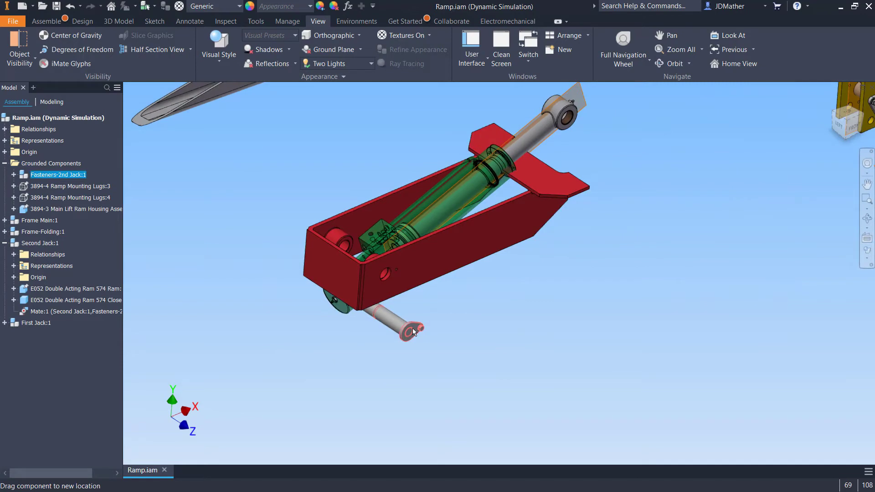
key("F5")
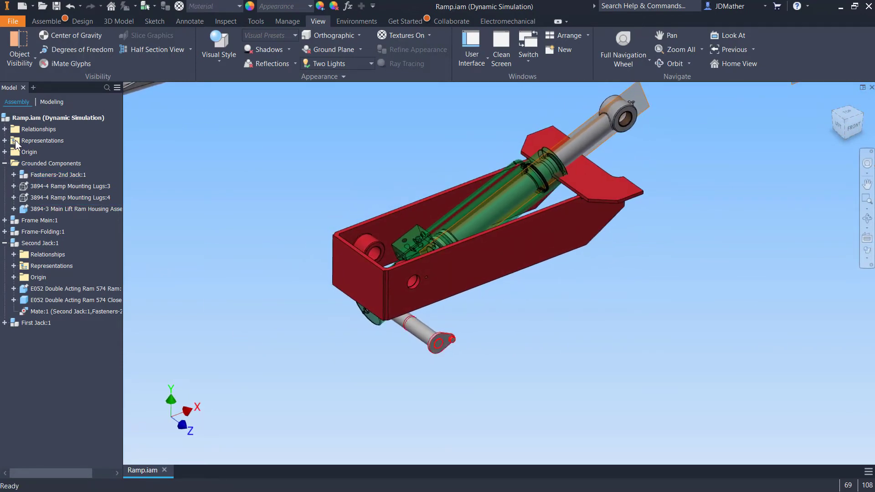
- Insert the Fasteners-2nd Jack pin into the red housing's side hole with an opposed Insert constraint at 0 mm offset
left_click(4, 129)
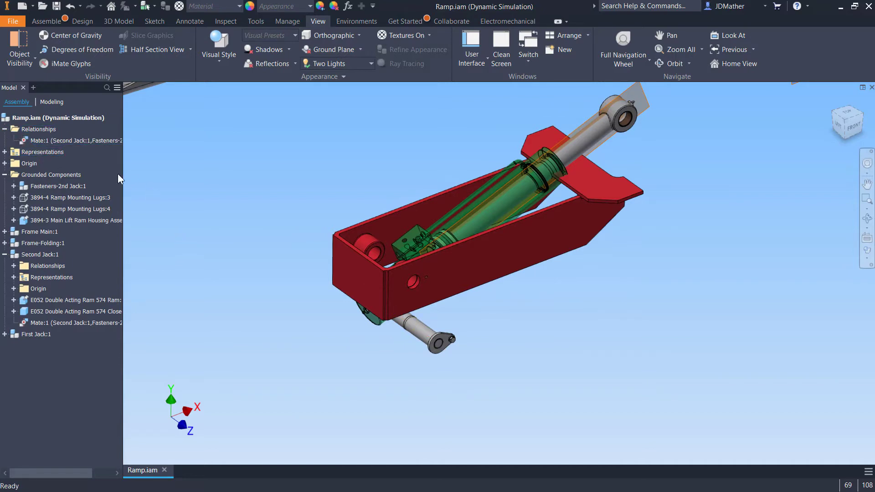
left_click(5, 130)
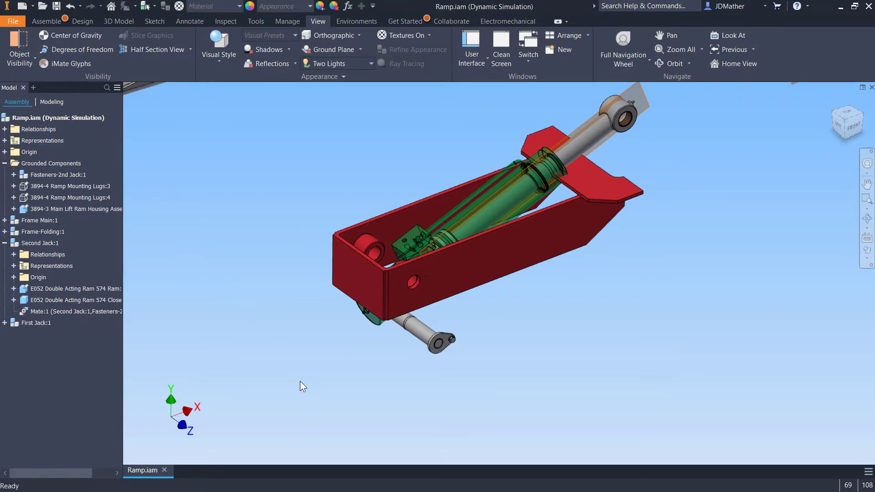
key("c")
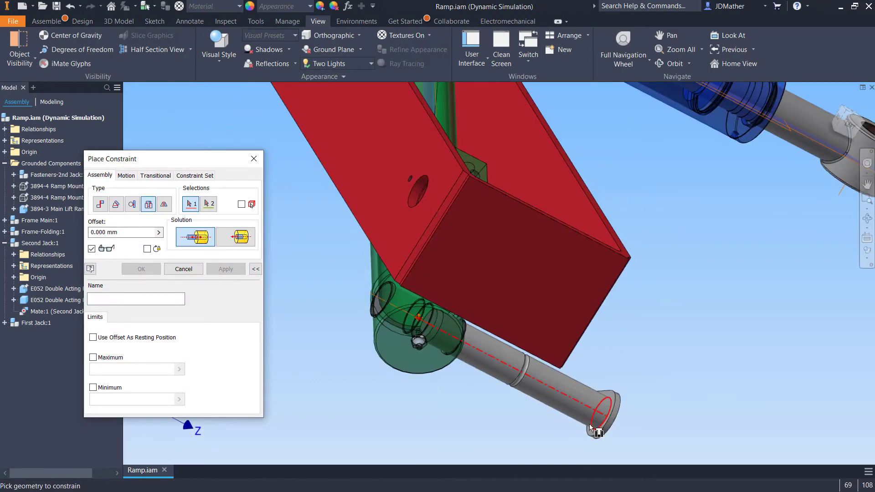
left_click(593, 429)
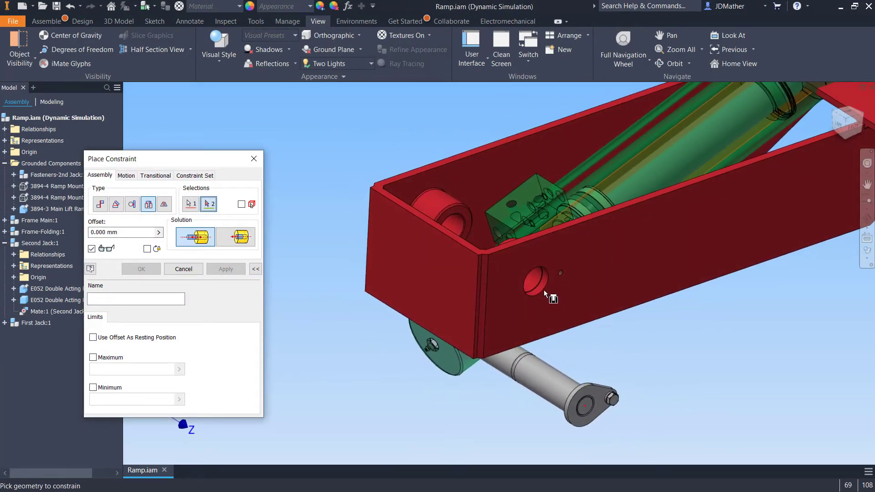
left_click(535, 292)
left_click(141, 269)
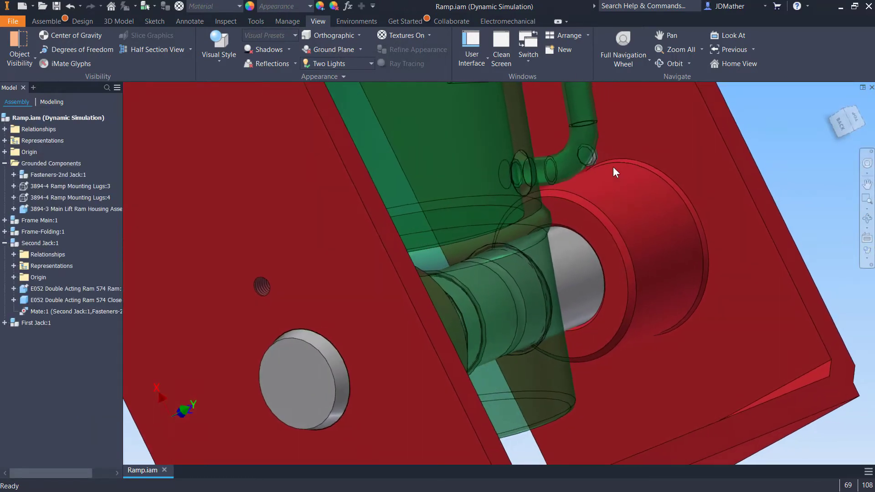
- Turn the pin slightly and mate its small retaining bolt's axis to the housing's threaded hole axis with a 0 mm offset
left_click_drag(614, 164, 602, 171)
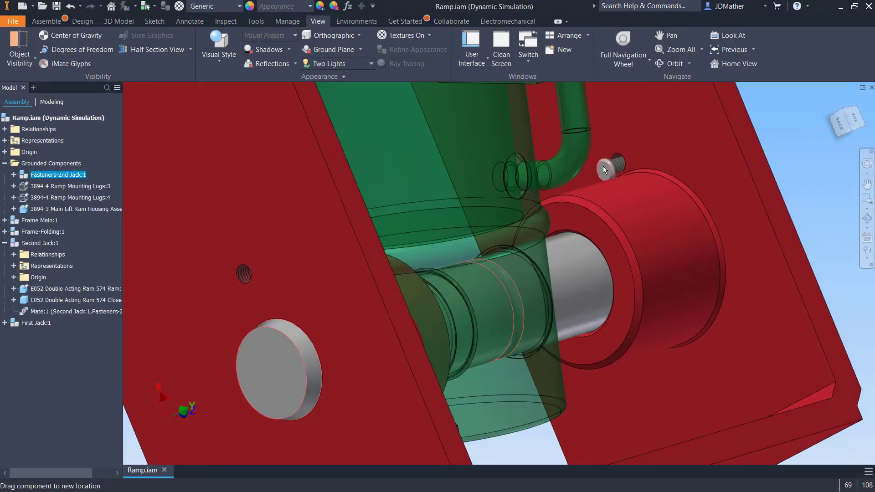
left_click(774, 136)
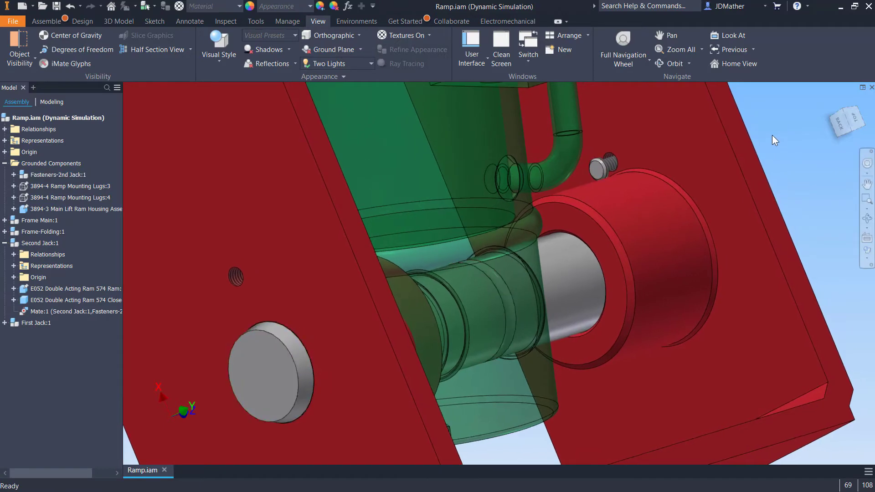
key("c")
scroll(604, 133, "up", 3)
left_click(619, 201)
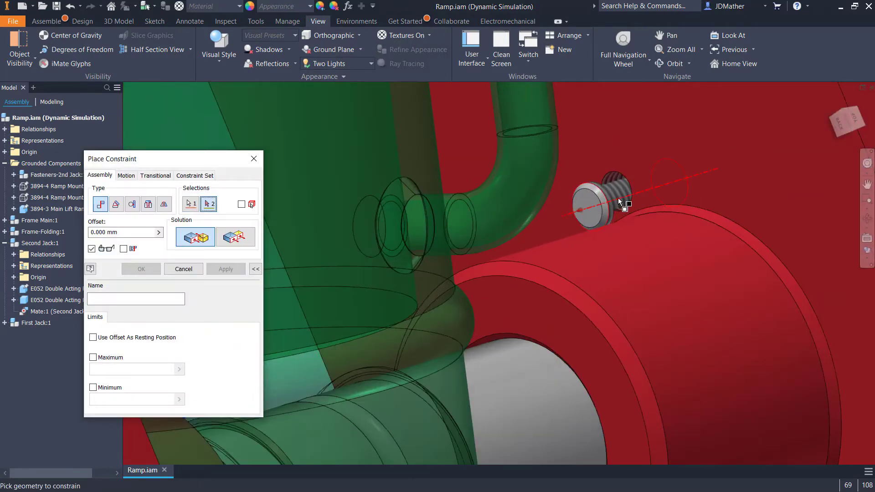
left_click(613, 176)
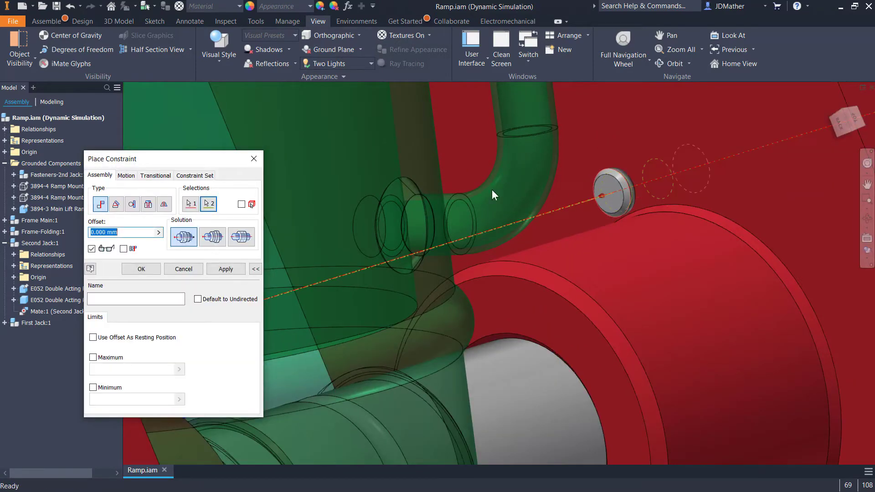
scroll(178, 247, "down", 5)
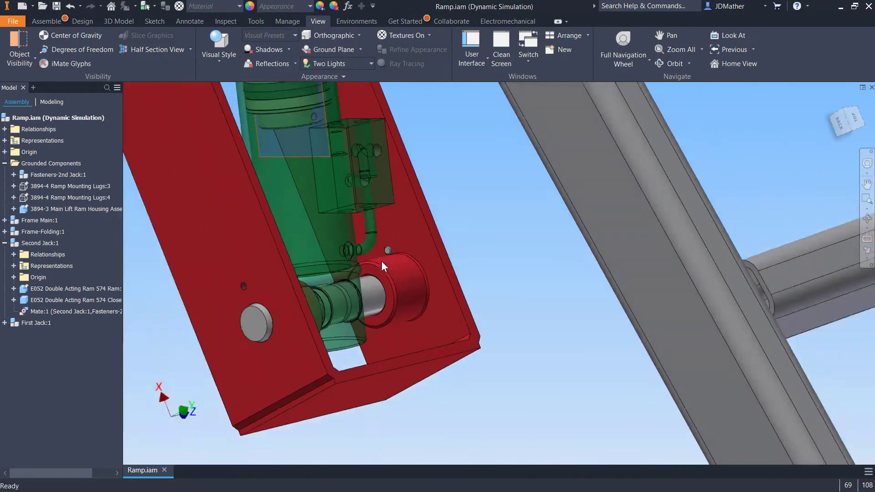
key("F6")
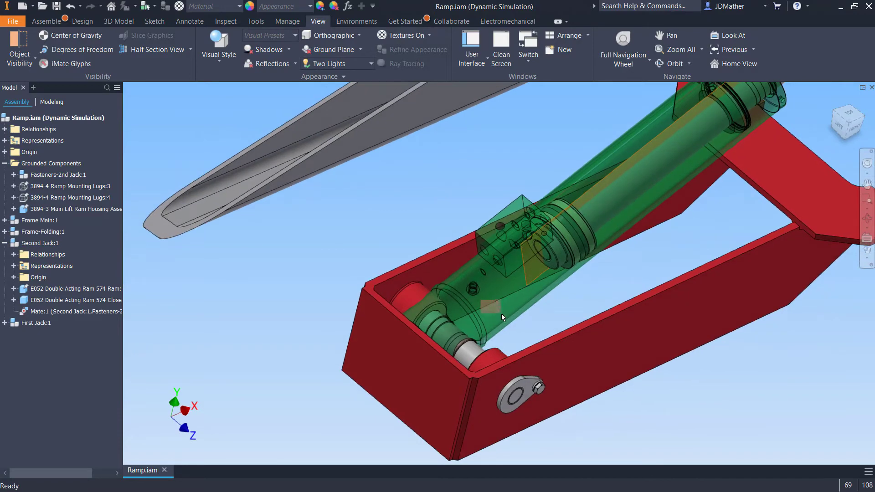
- Test the Second Jack's movement on the fixed pin and expand the origin geometry of the 3894-3 Main Lift Ram Housing
left_click_drag(501, 310, 378, 315)
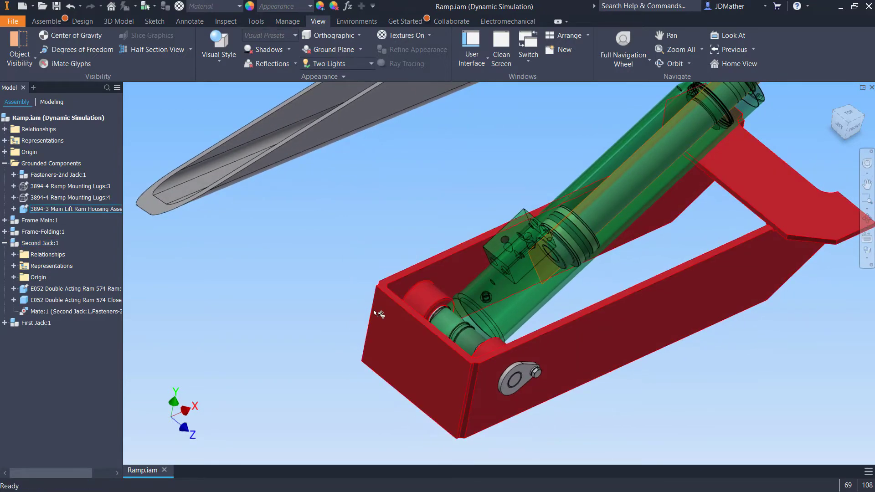
middle_click_drag(282, 313, 271, 310, "shift")
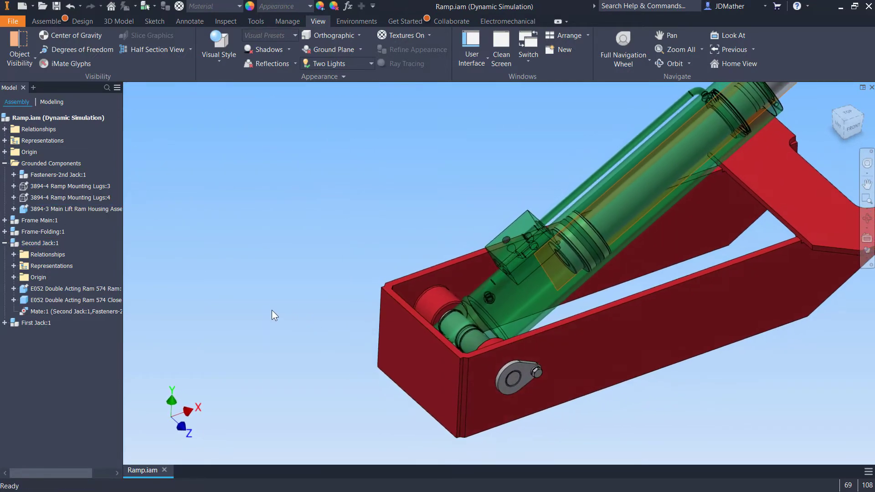
left_click(14, 208)
left_click(25, 218)
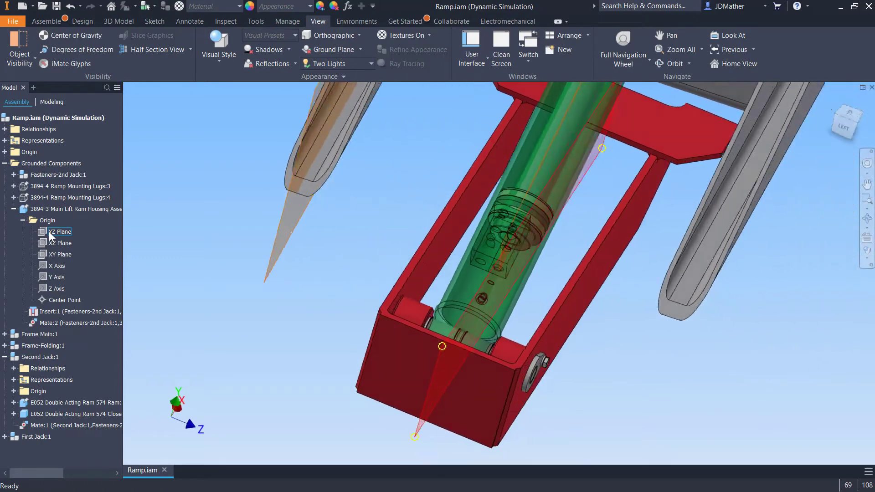
left_click(55, 231)
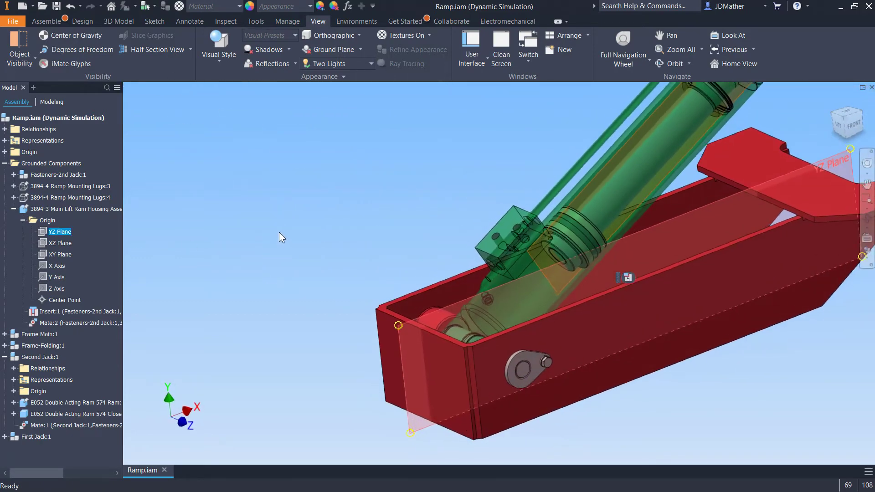
key("c")
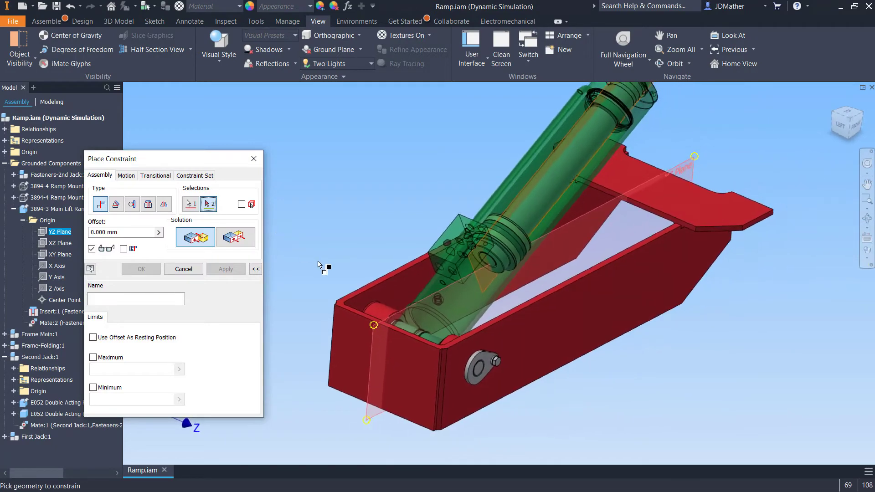
scroll(453, 322, "up", 5)
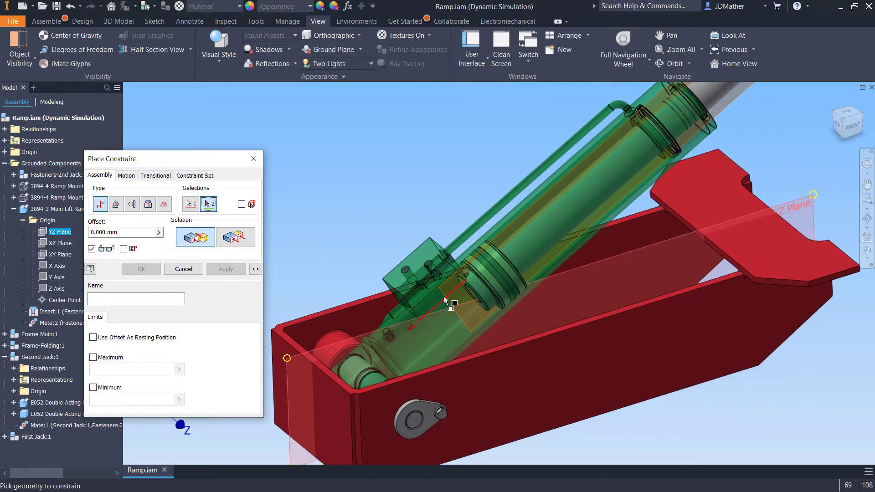
scroll(446, 276, "down", 6)
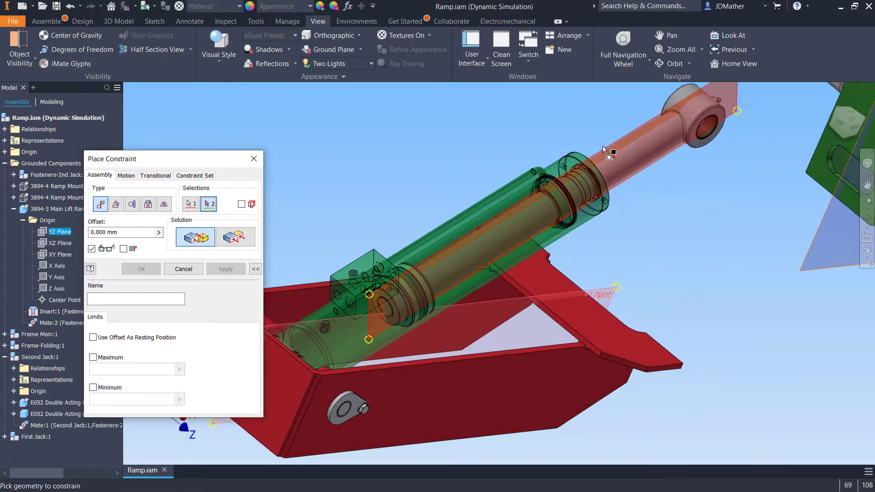
left_click(600, 148)
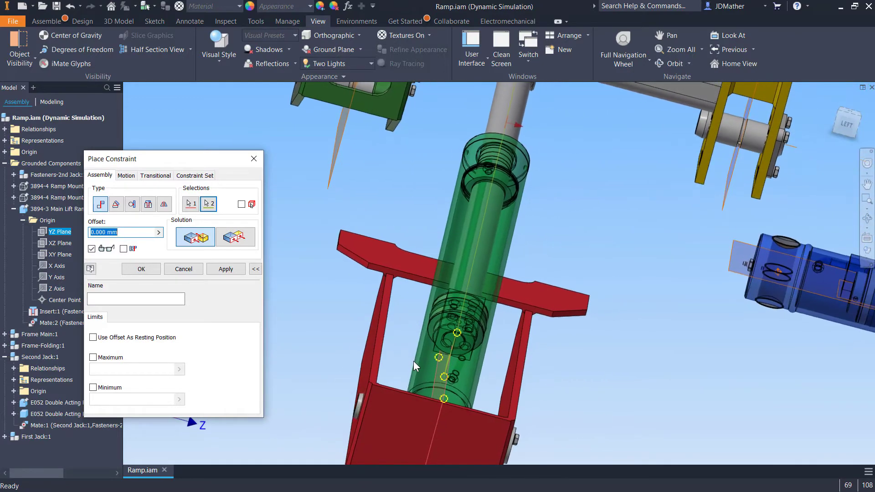
left_click(226, 240)
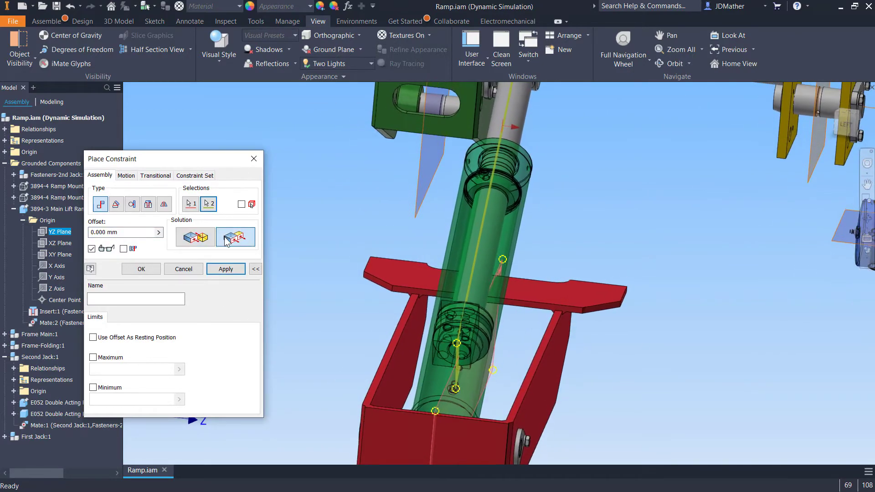
left_click(195, 237)
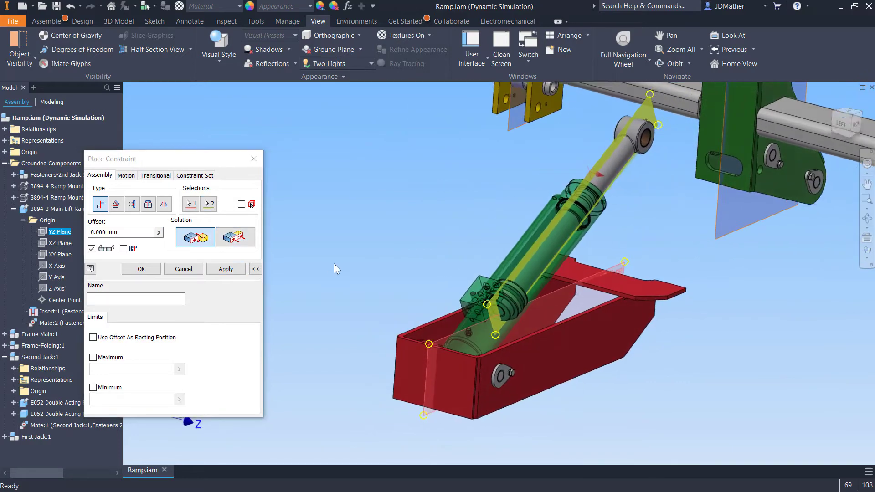
left_click(197, 271)
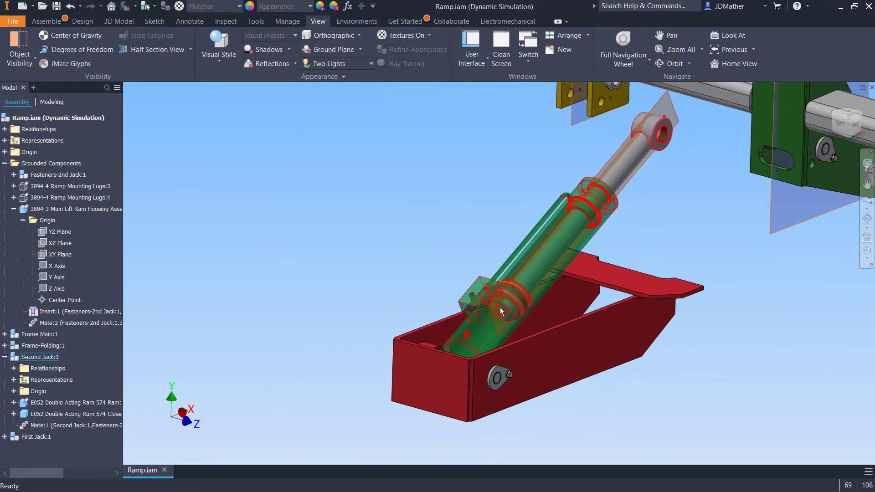
- Pull the Second Jack clear of the housing and make its cylinder's XZ plane and the housing's YZ plane visible
left_click_drag(501, 311, 371, 214)
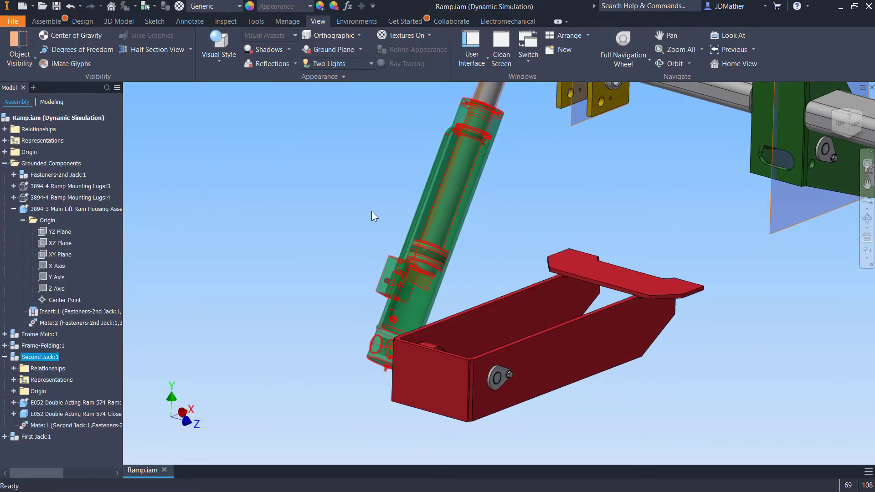
left_click(286, 210)
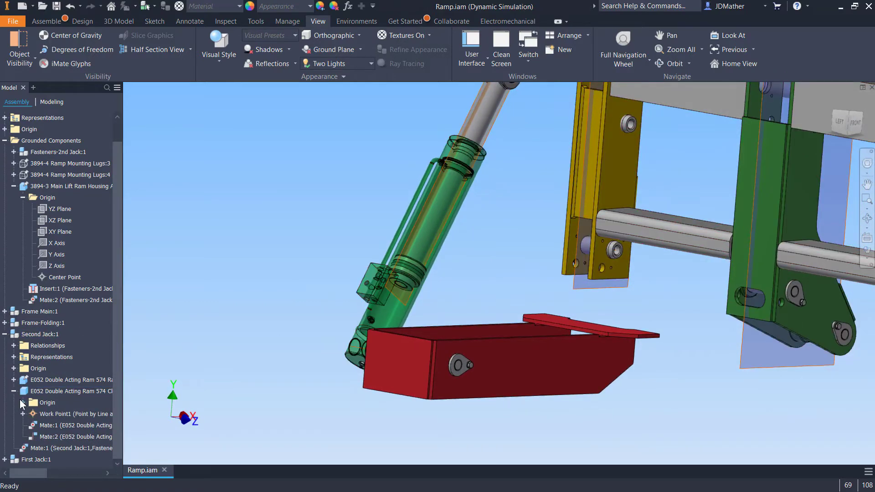
left_click(23, 401)
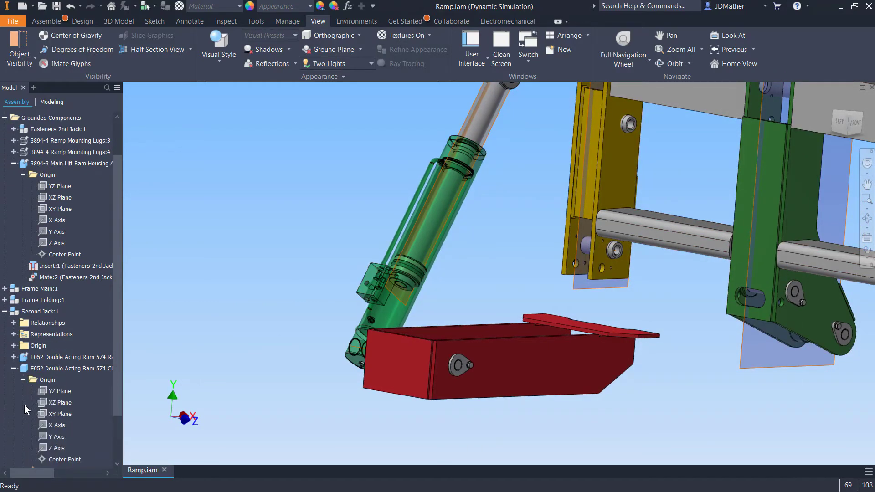
right_click(53, 402)
left_click(73, 459)
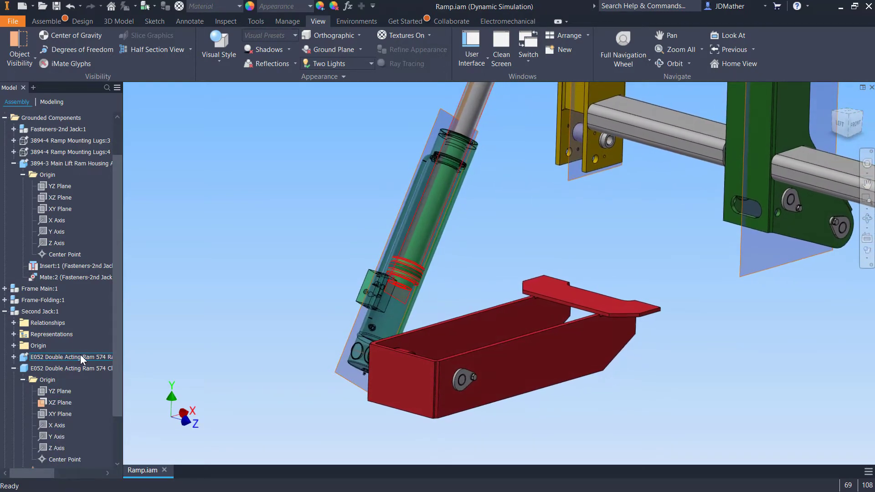
right_click(55, 184)
left_click(73, 242)
- Constrain the cylinder's XZ plane flush with the housing's YZ plane at 0 mm offset
middle_click_drag(249, 270, 250, 384, "shift")
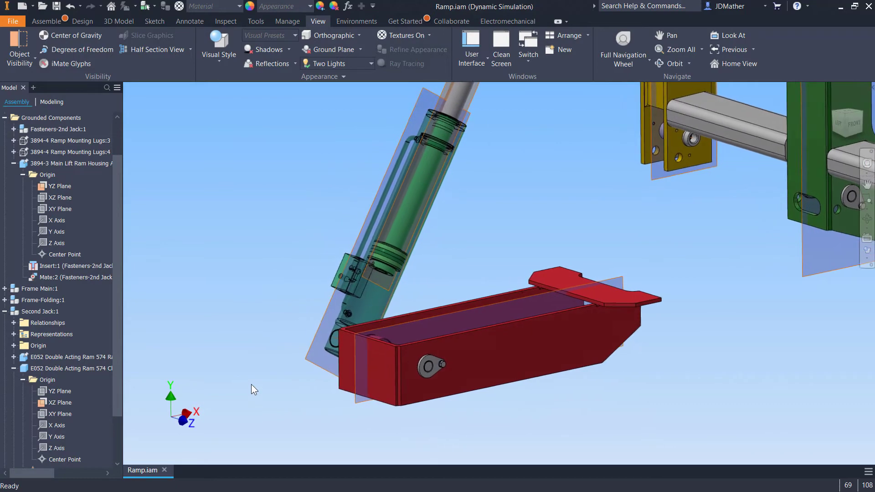
key("c")
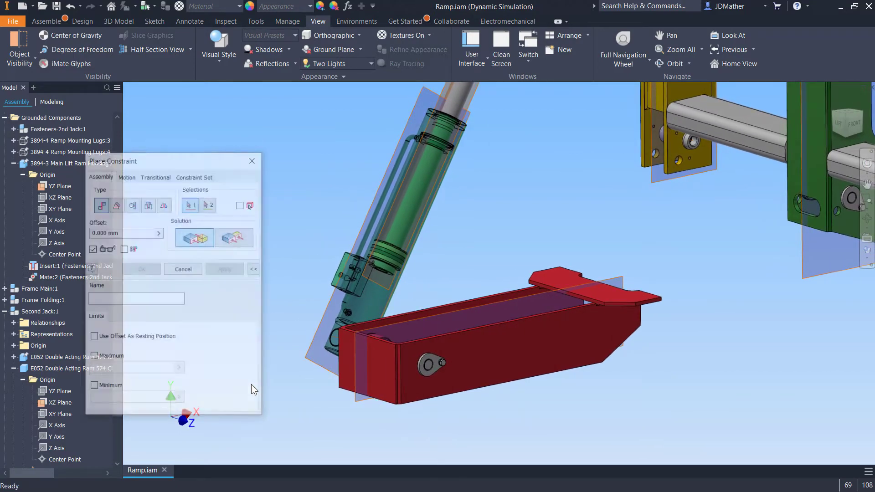
left_click(311, 366)
left_click(355, 405)
key("Return")
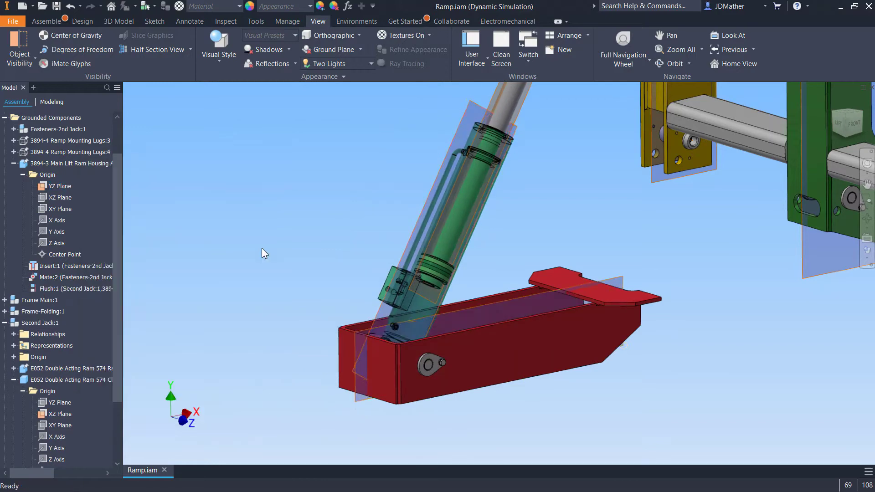
scroll(261, 247, "up", 3)
scroll(270, 253, "down", 2)
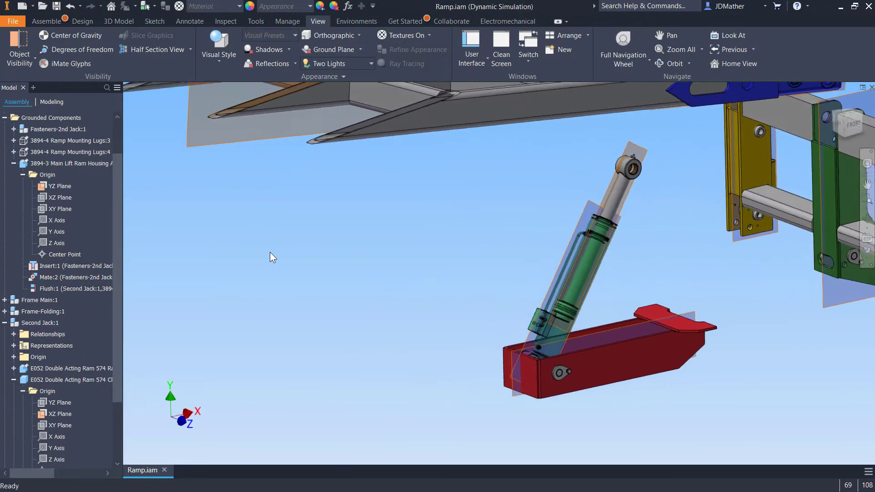
scroll(270, 252, "up", 3)
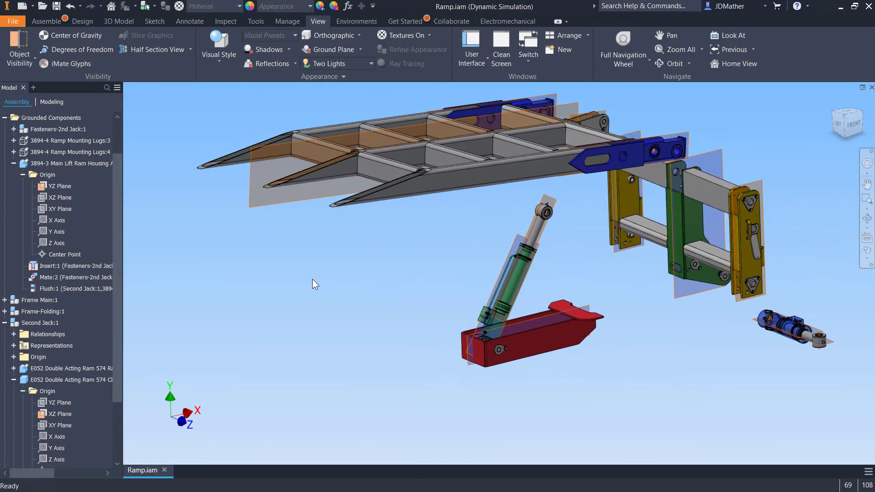
- Collapse the Second Jack and Grounded Components tree branches and open the Dynamic Simulation environment
left_click(5, 323)
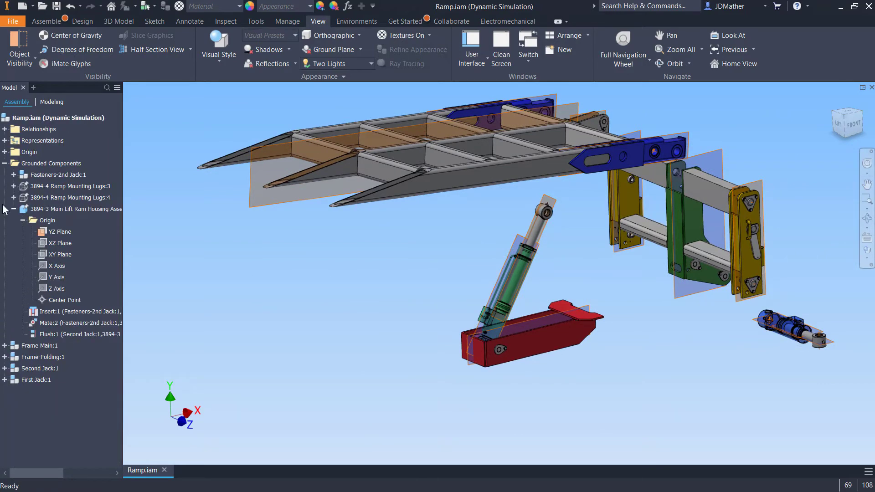
left_click(4, 163)
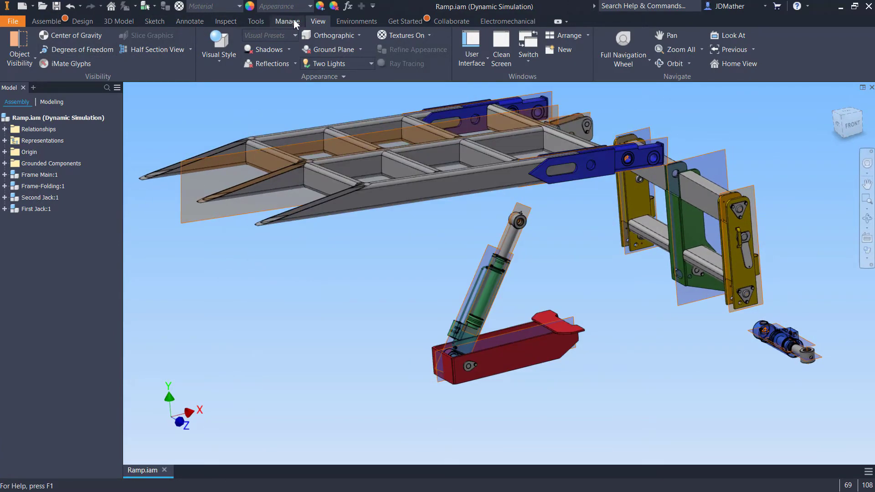
left_click(356, 21)
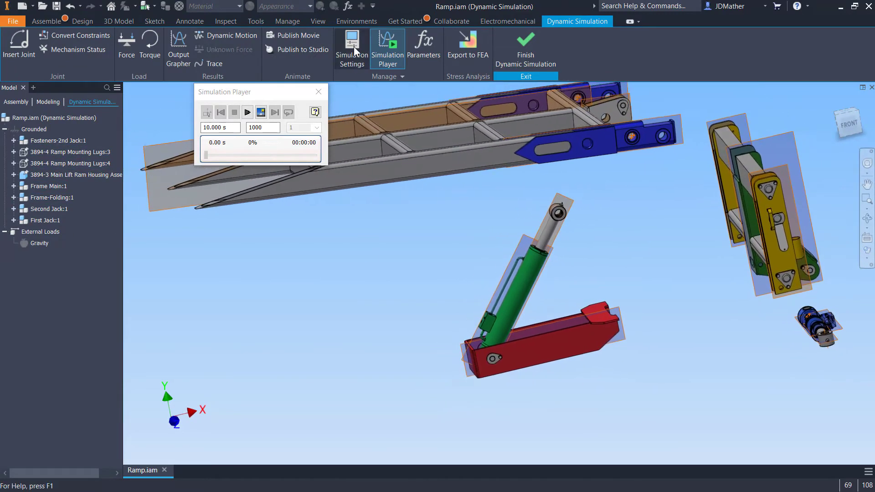
- Enable automatic conversion of constraints to standard joints and test the Second Jack's rotation about its pin
left_click(354, 47)
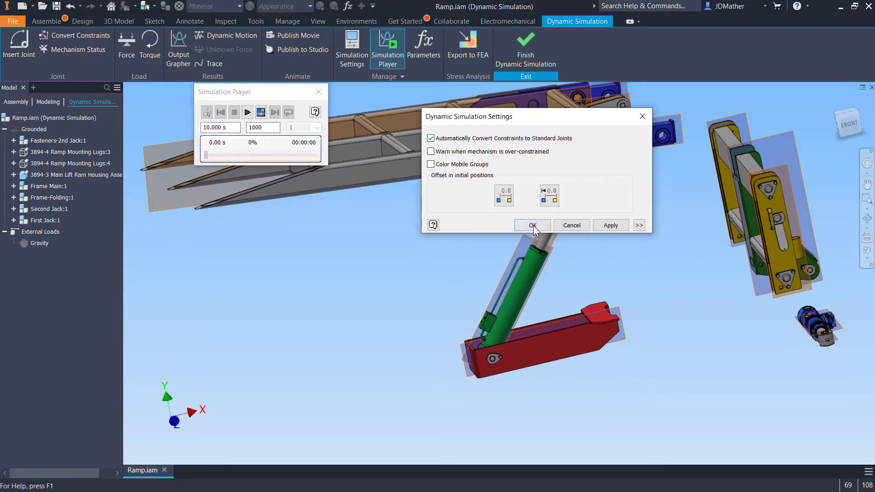
left_click(532, 226)
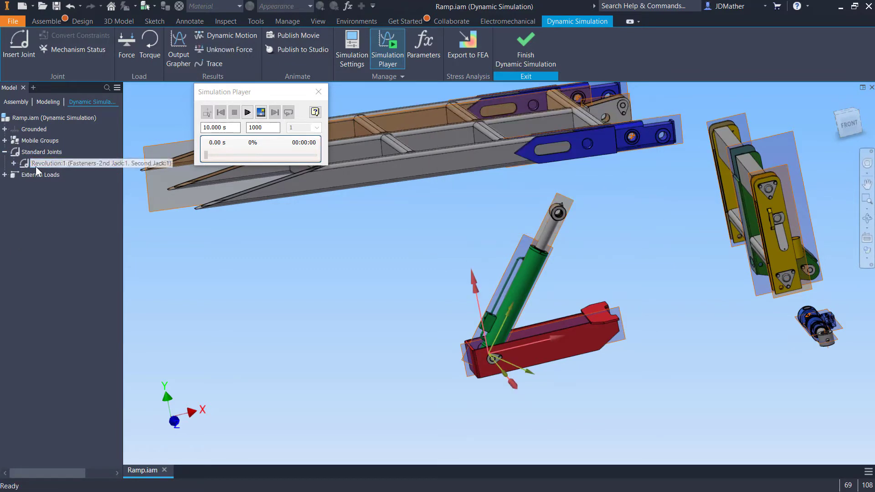
mouse_move(518, 285)
left_mouse_down()
mouse_move(539, 315)
mouse_move(527, 287)
left_mouse_up()
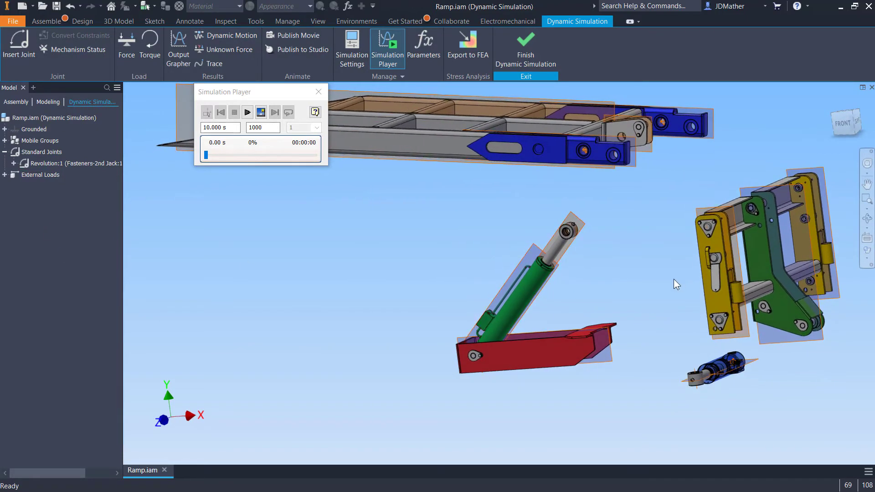
- Expand the grounded components and make 3894-4 Ramp Mounting Lugs:3 and 3894-4 Ramp Mounting Lugs:4 visible
left_click(4, 129)
right_click(66, 154)
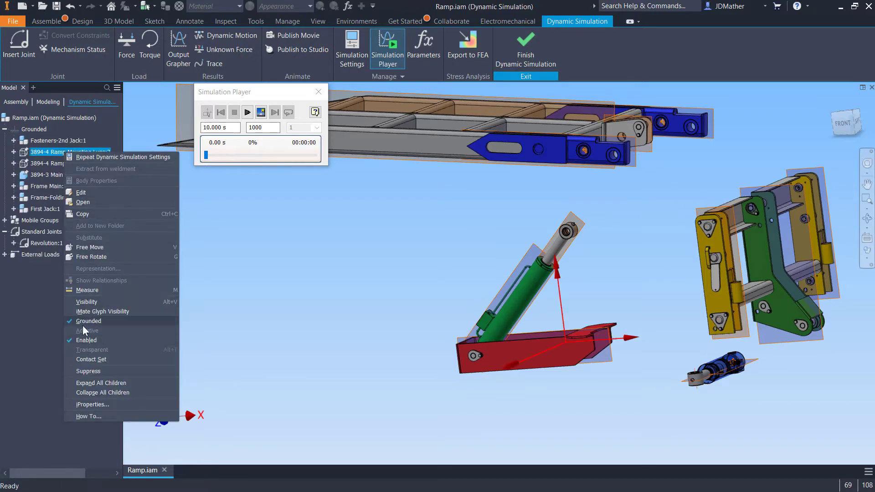
left_click(86, 302)
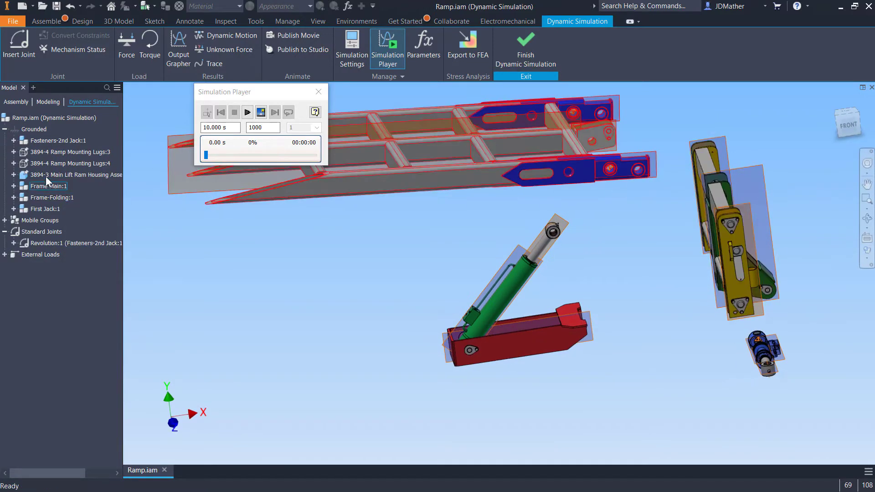
right_click(50, 150)
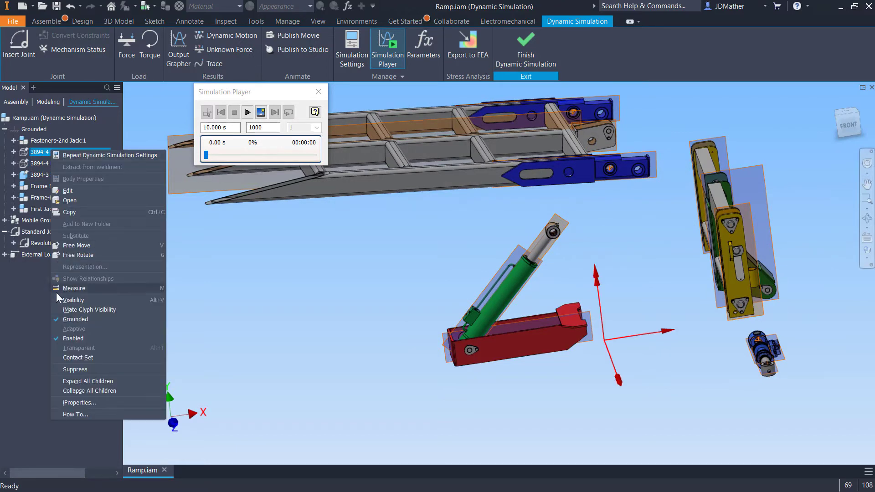
left_click(63, 297)
right_click(64, 163)
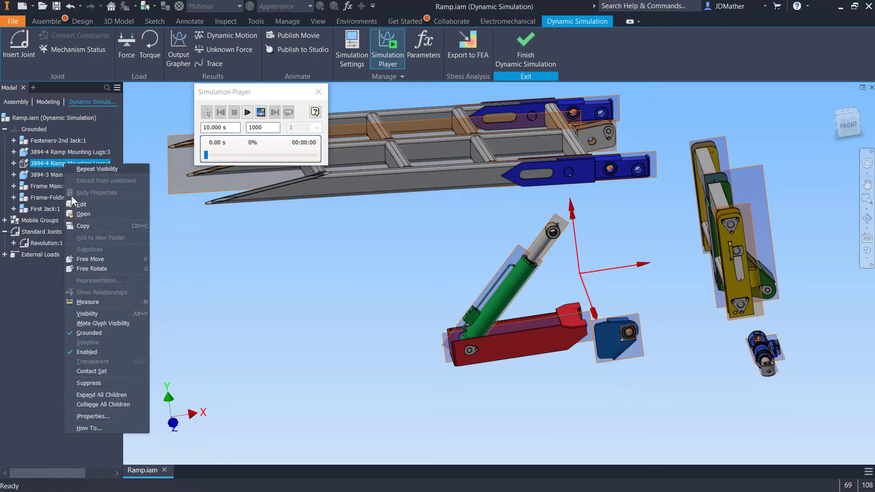
left_click(88, 314)
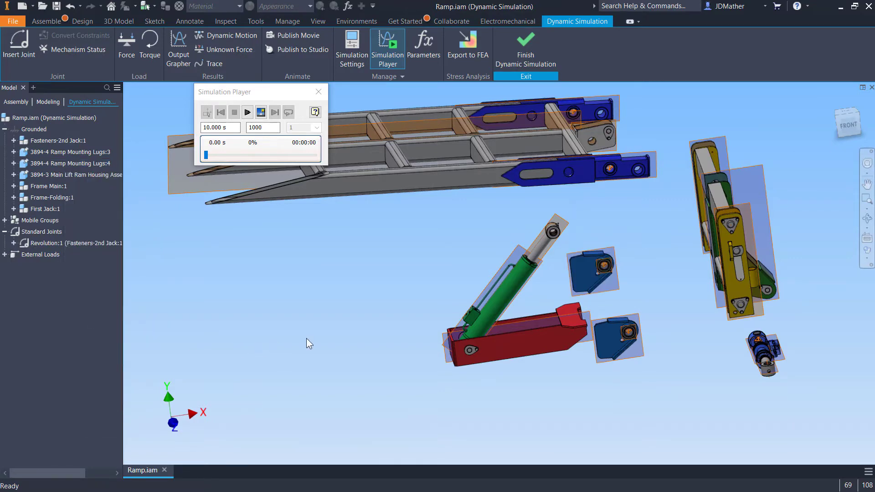
- Mate one mounting lug's bore centre point to the work point on the folding frame's adjacent lower pin with a 0 mm offset
left_click_drag(635, 305, 634, 293)
left_click(465, 402)
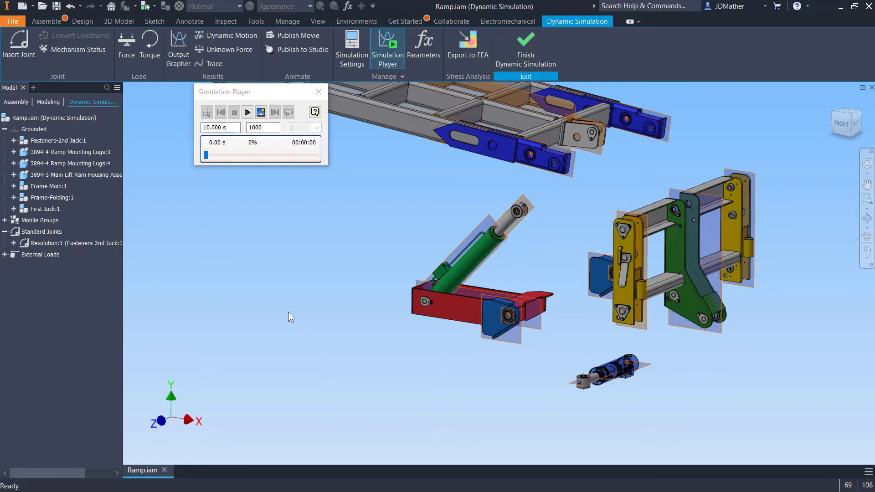
key("c")
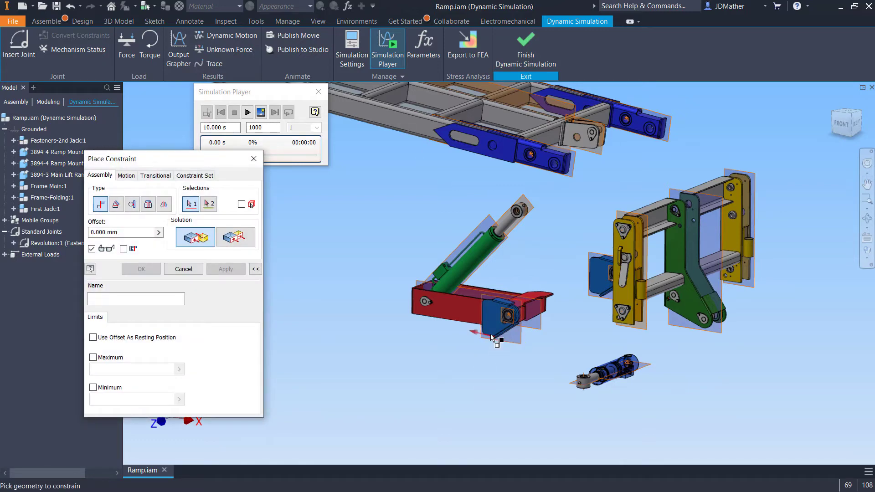
scroll(494, 339, "up", 5)
scroll(532, 285, "up", 6)
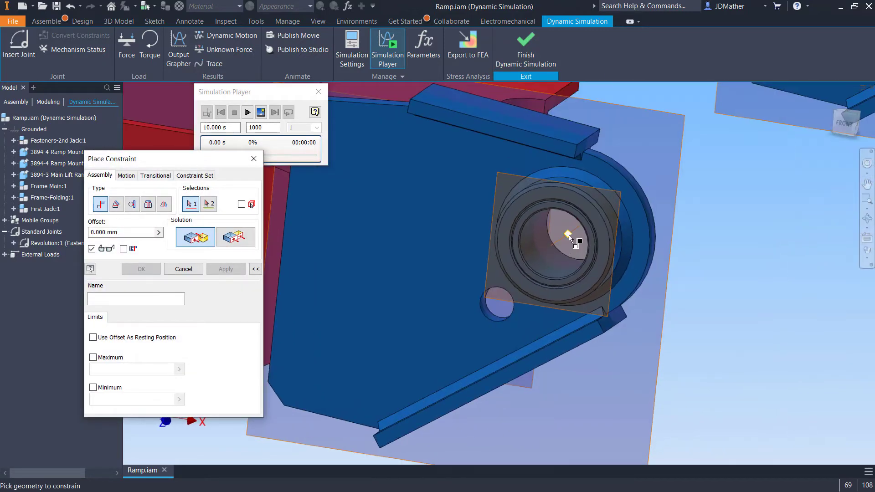
left_click(568, 236)
scroll(773, 283, "down", 6)
middle_click_drag(773, 283, 569, 313, "shift")
scroll(545, 294, "up", 5)
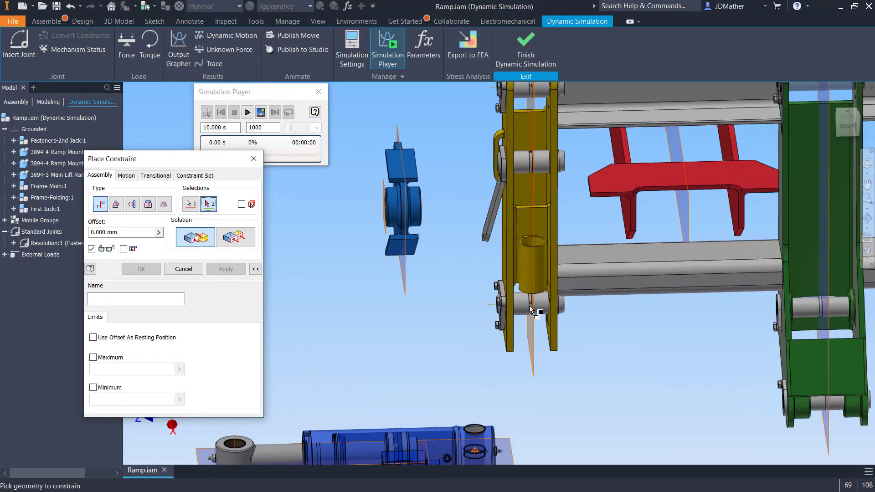
scroll(529, 306, "up", 8)
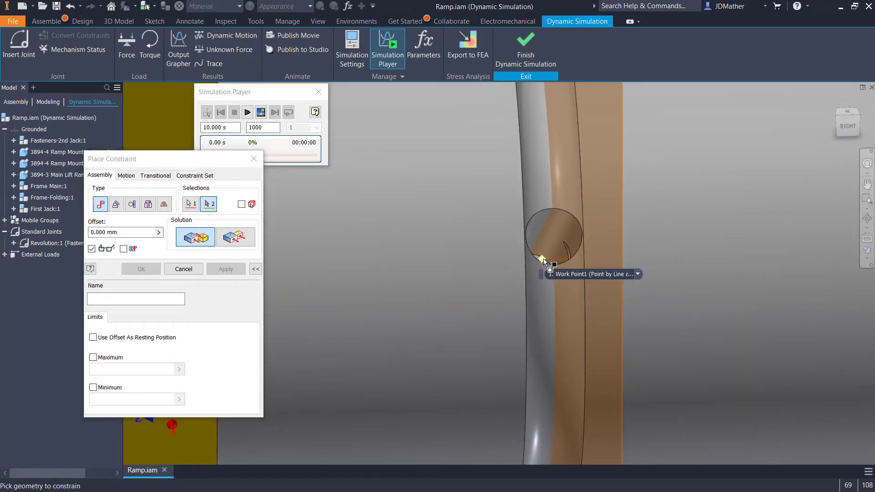
left_click(543, 259)
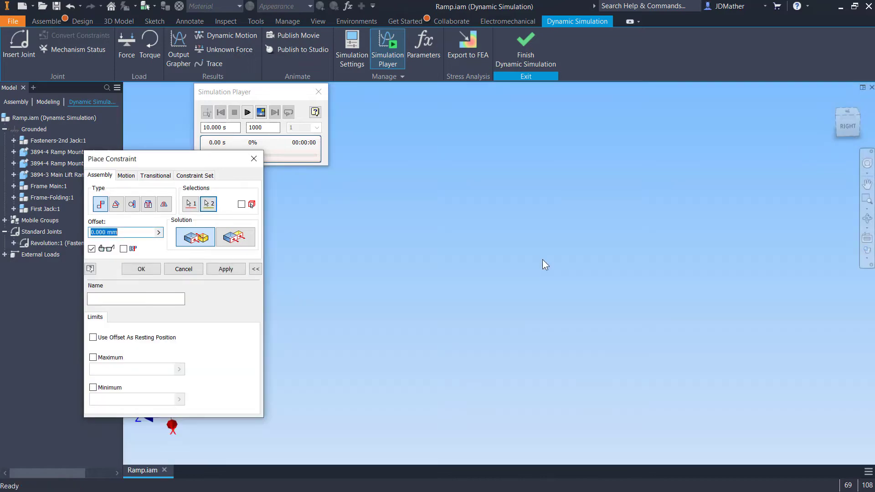
scroll(543, 327, "down", 5)
middle_click_drag(539, 325, 469, 318, "shift")
left_click(142, 269)
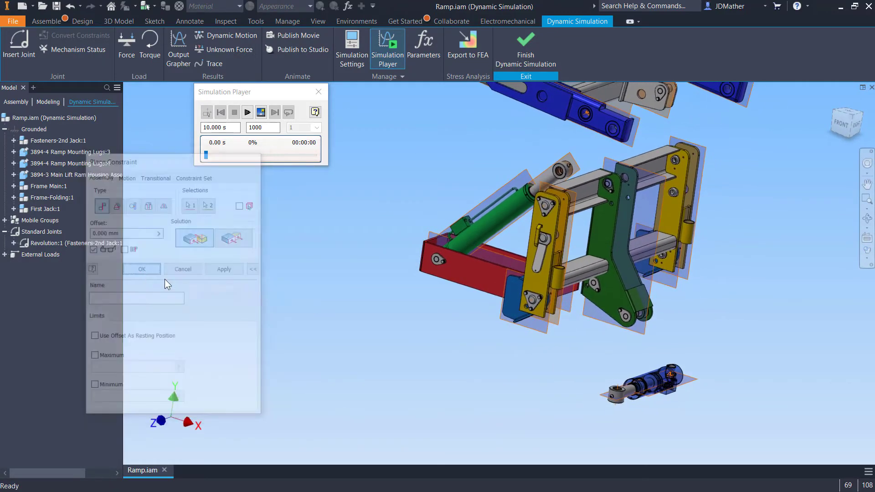
- Swing the folding frame to test how it moves on the single mated mounting lug
middle_click_drag(474, 353, 679, 297, "shift")
left_click_drag(677, 293, 705, 343)
middle_click_drag(630, 349, 478, 291, "shift")
scroll(478, 292, "down", 3)
middle_click_drag(432, 334, 534, 354, "shift")
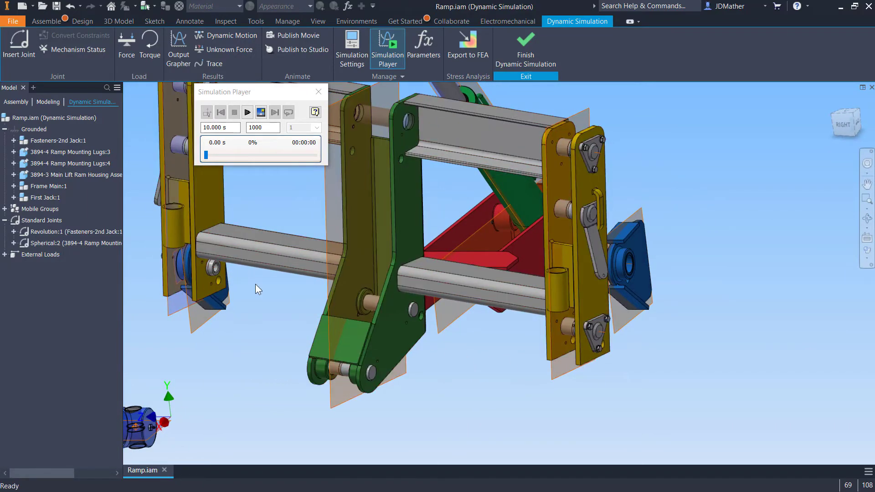
- Mate the other mounting lug's bore centre point to the folding frame's opposite lower pin with a 0 mm offset
middle_click_drag(258, 288, 558, 398, "shift")
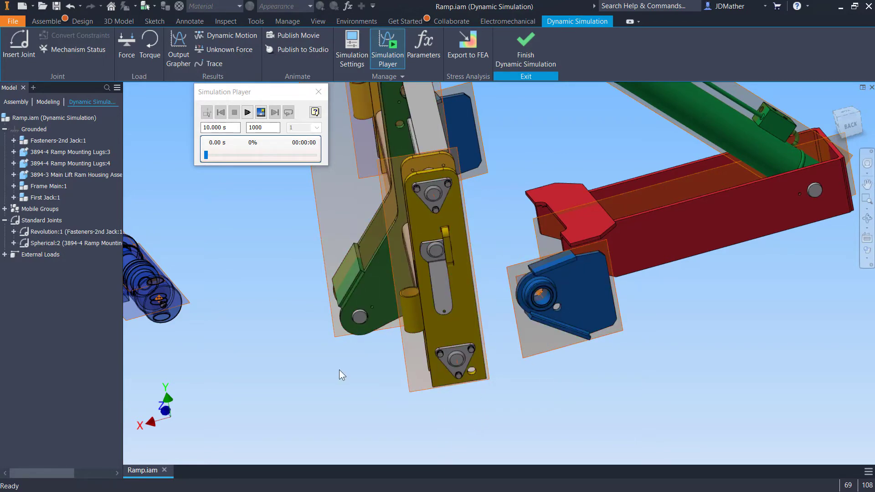
middle_click_drag(339, 370, 605, 299, "shift")
key("c")
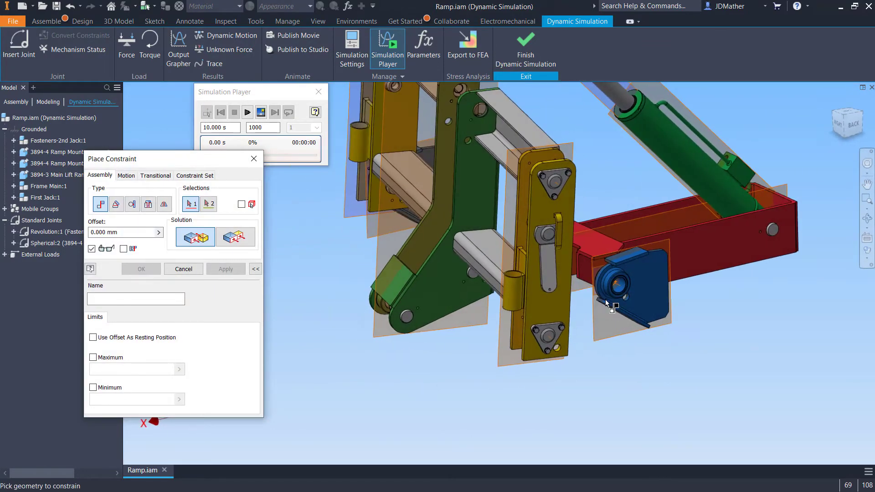
scroll(606, 301, "up", 8)
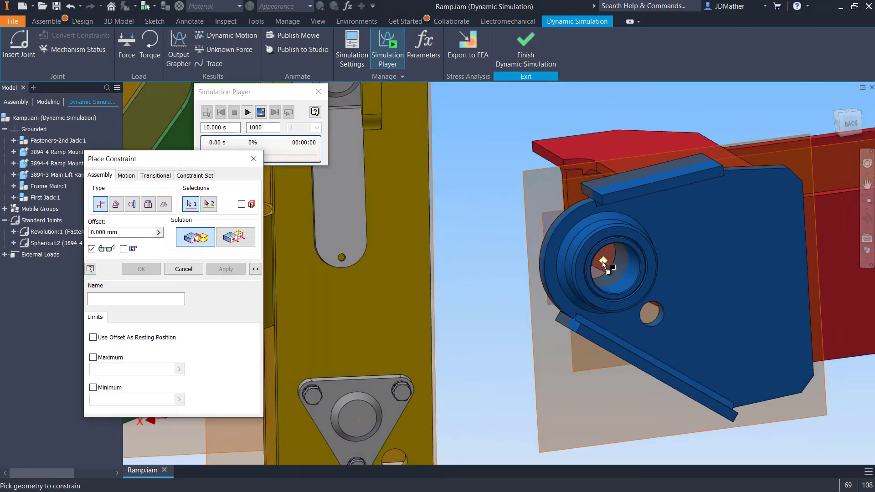
left_click(602, 261)
scroll(603, 261, "down", 6)
middle_click_drag(510, 301, 542, 315, "shift")
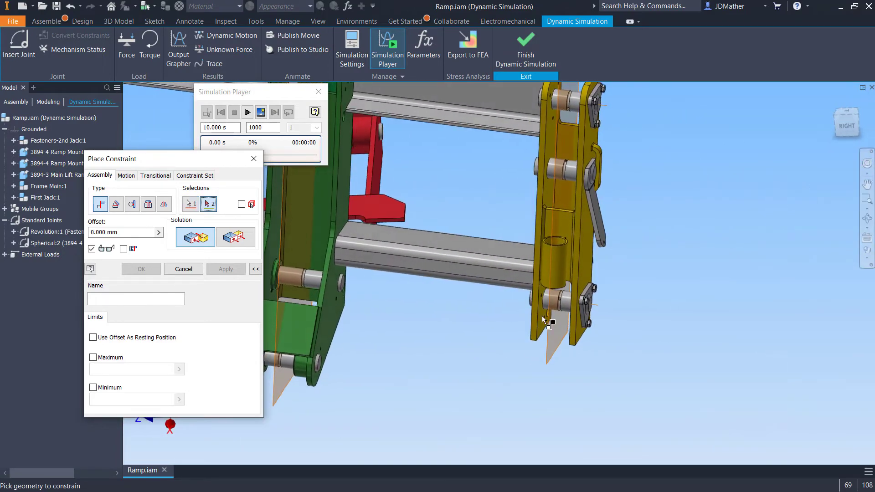
scroll(543, 316, "up", 10)
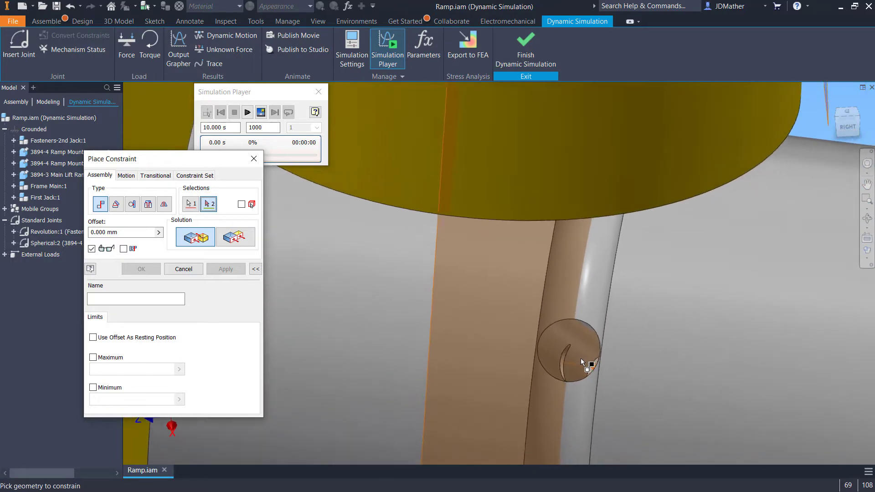
left_click(581, 358)
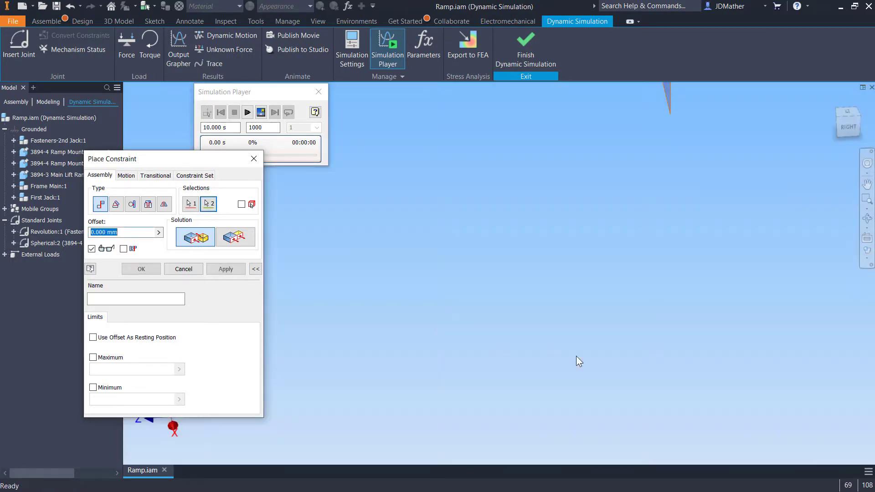
left_click(150, 272)
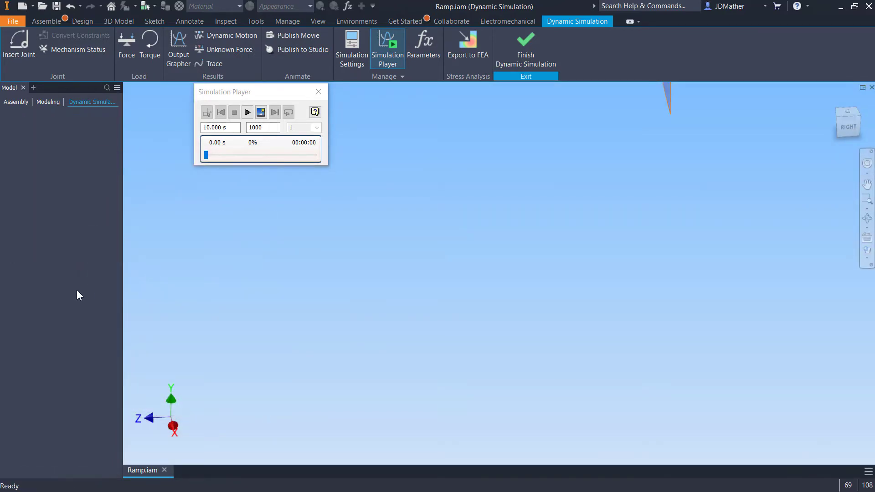
- Swing the folding frame on both mounting lugs and check its alignment with the lugs and housing from the right side
scroll(314, 314, "down", 8)
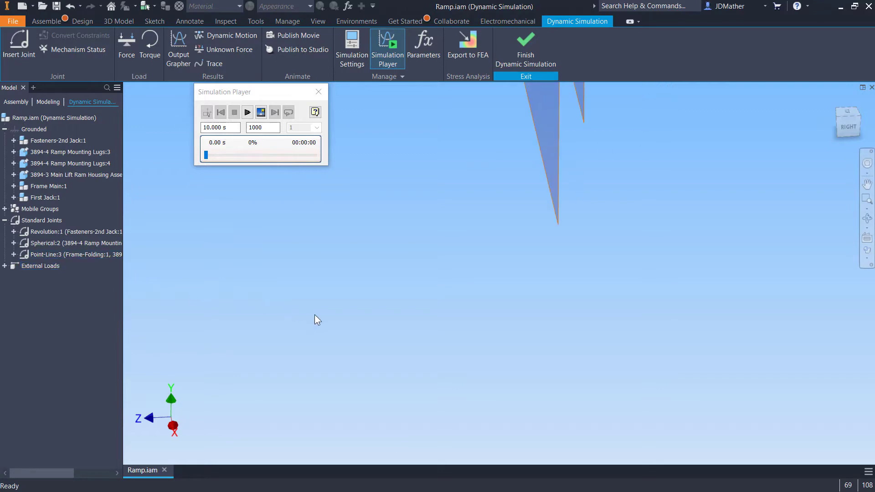
middle_click_drag(321, 320, 553, 276, "shift")
left_click_drag(553, 275, 560, 233)
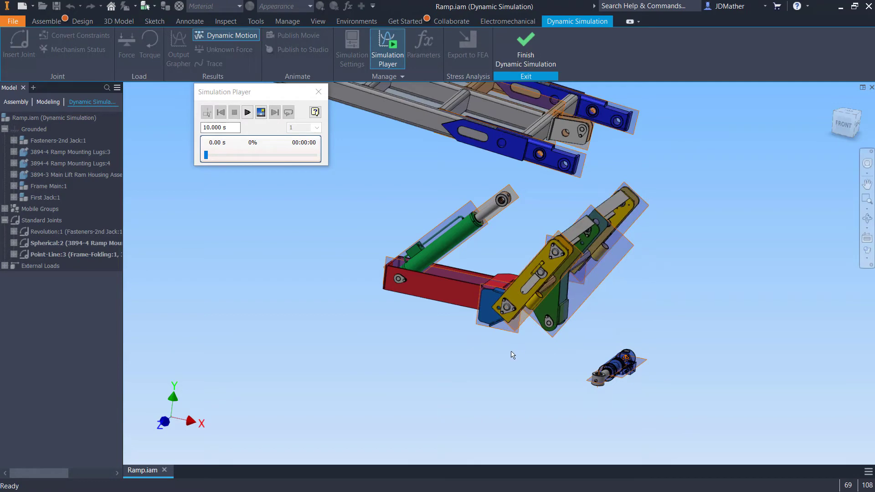
middle_click_drag(490, 336, 564, 267, "shift")
left_click_drag(565, 267, 481, 388)
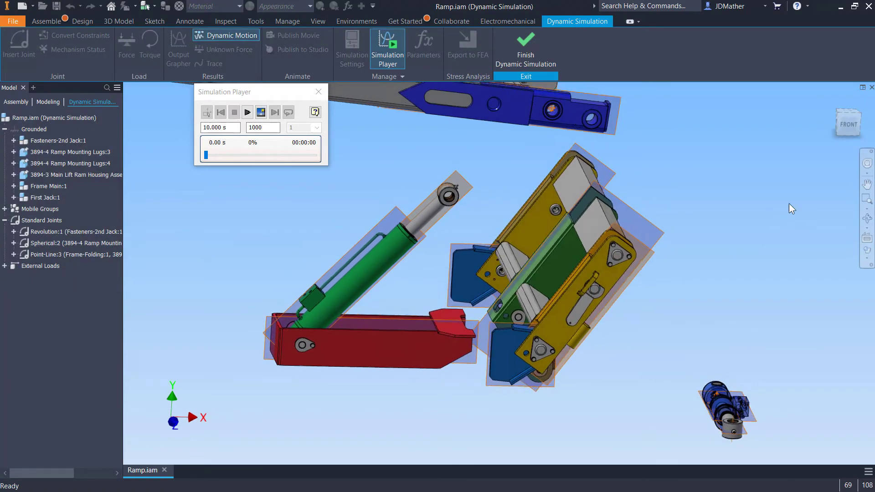
key("F5")
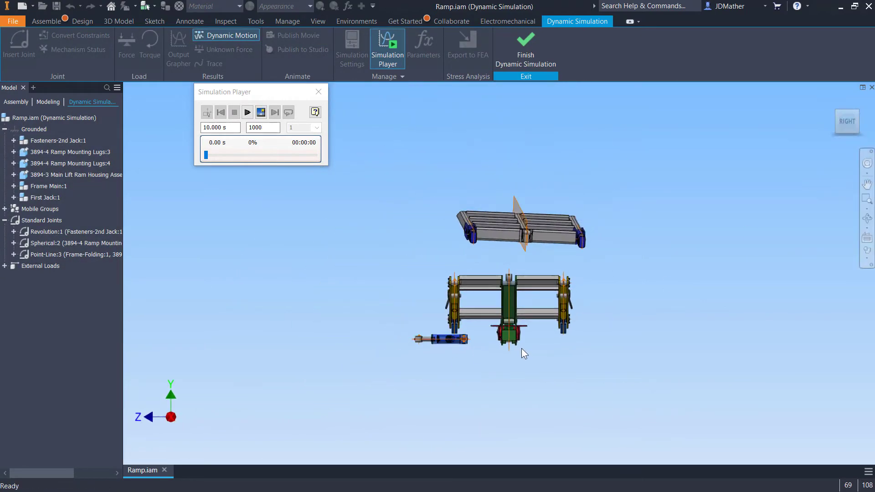
scroll(521, 348, "down", 3)
scroll(378, 289, "down", 2)
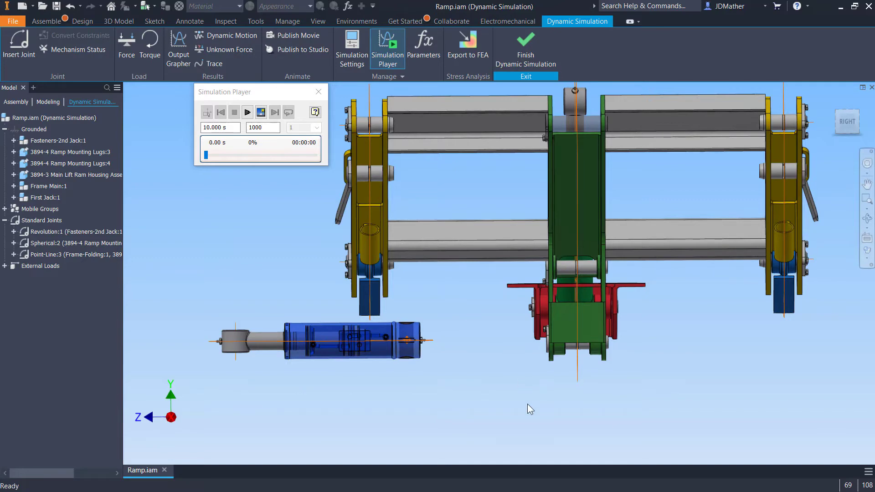
key("F6")
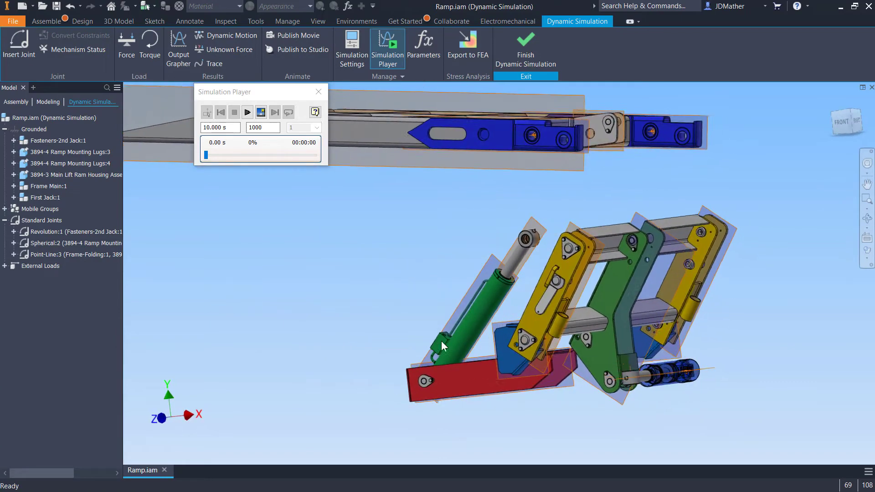
- Swing the folding frame upright and lower the Second Jack so its rod eye sits near the frame's bottom pin
left_click_drag(557, 255, 502, 258)
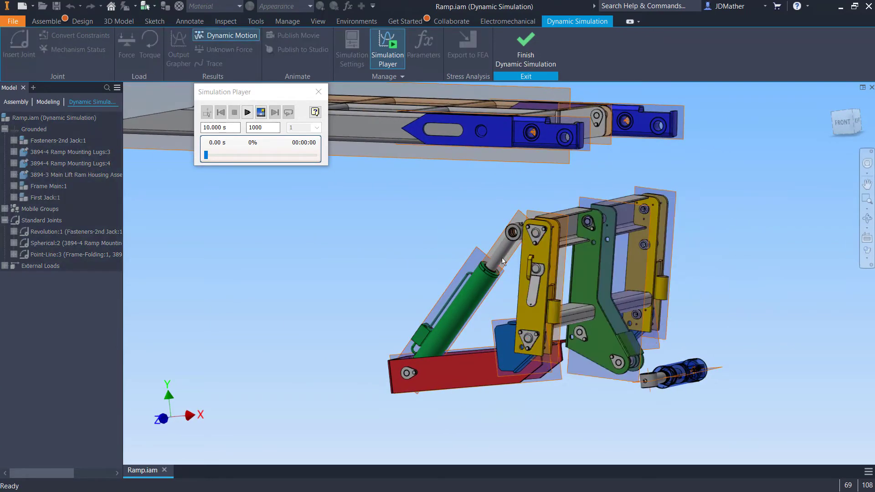
left_click_drag(527, 286, 589, 384)
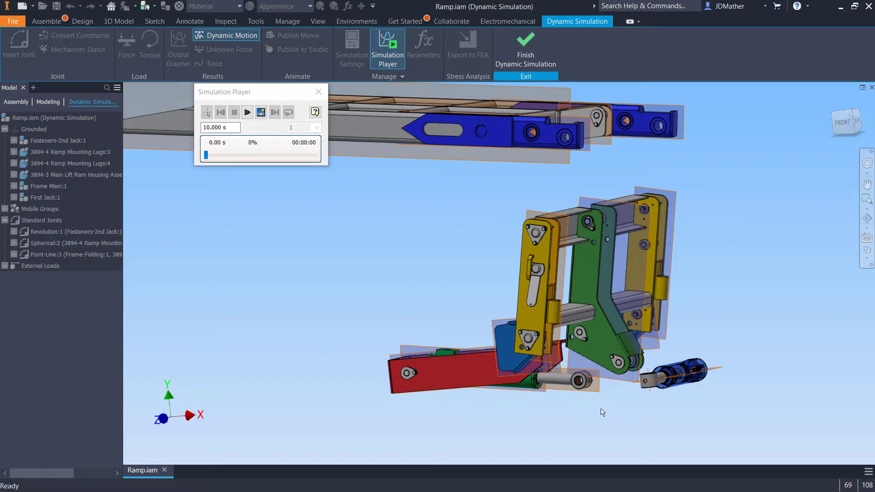
scroll(595, 418, "down", 5)
middle_click_drag(545, 357, 449, 429, "shift")
scroll(537, 334, "up", 1)
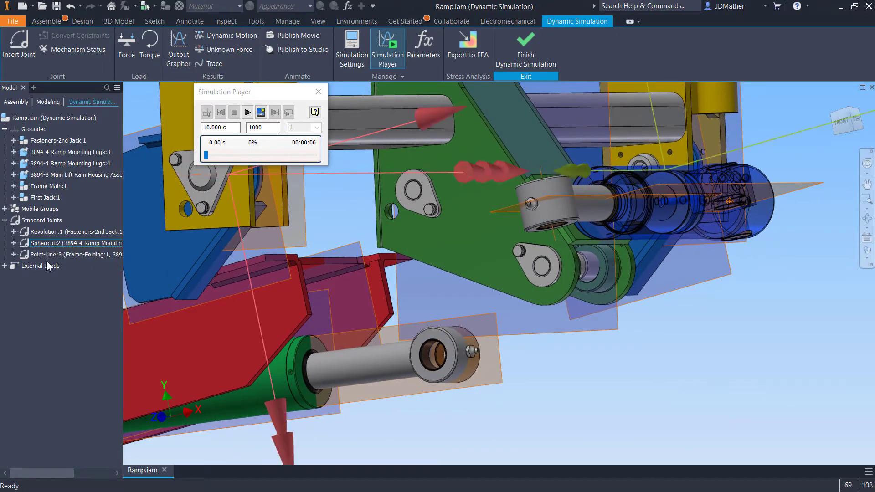
- Make the Second Jack in the mobile groups flexible
left_click(4, 209)
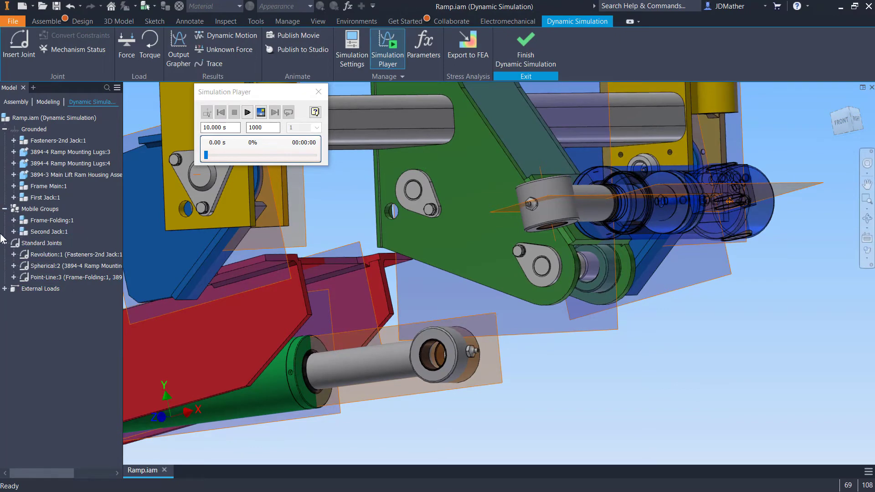
right_click(47, 233)
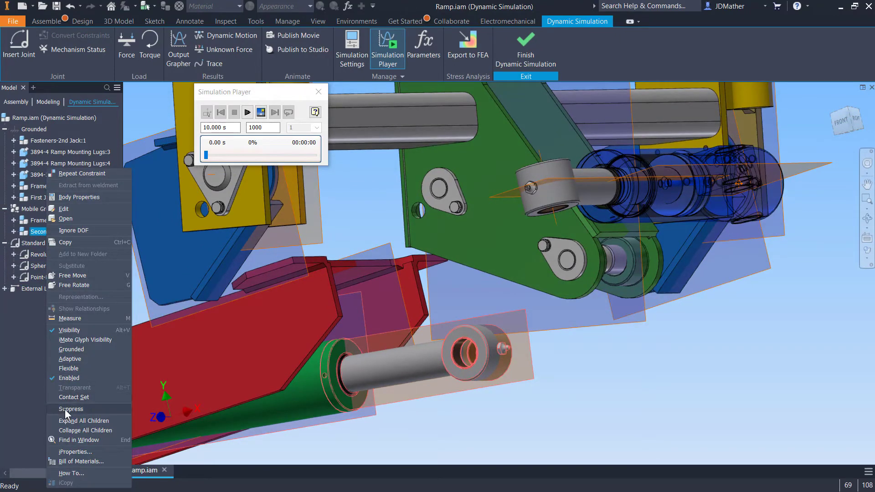
left_click(69, 367)
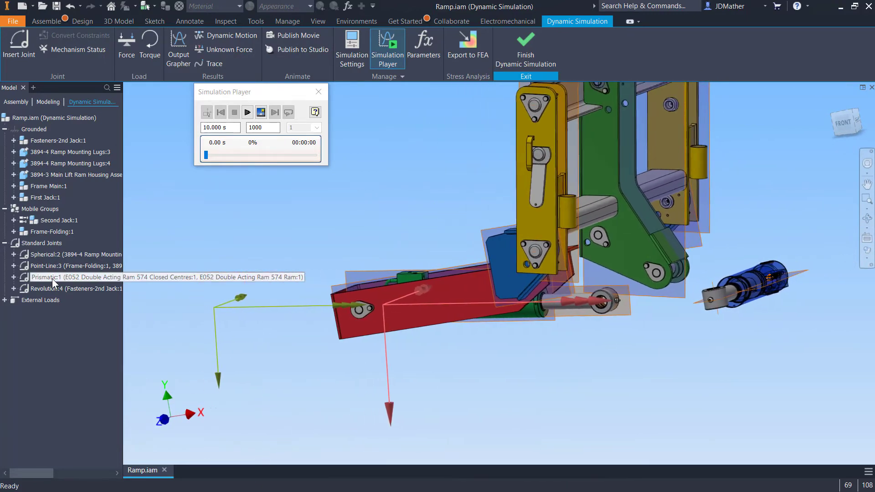
- Edit the jack's Prismatic:1 joint so its Z axis points in the opposite direction
right_click(52, 278)
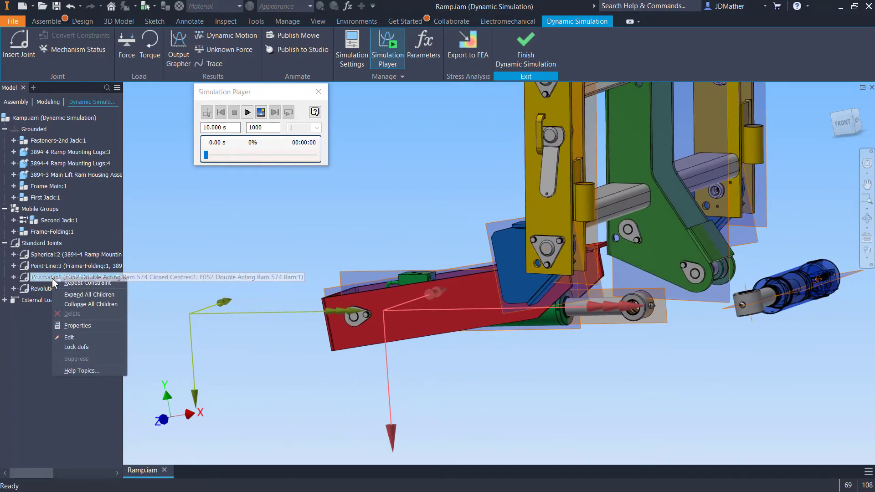
left_click(69, 338)
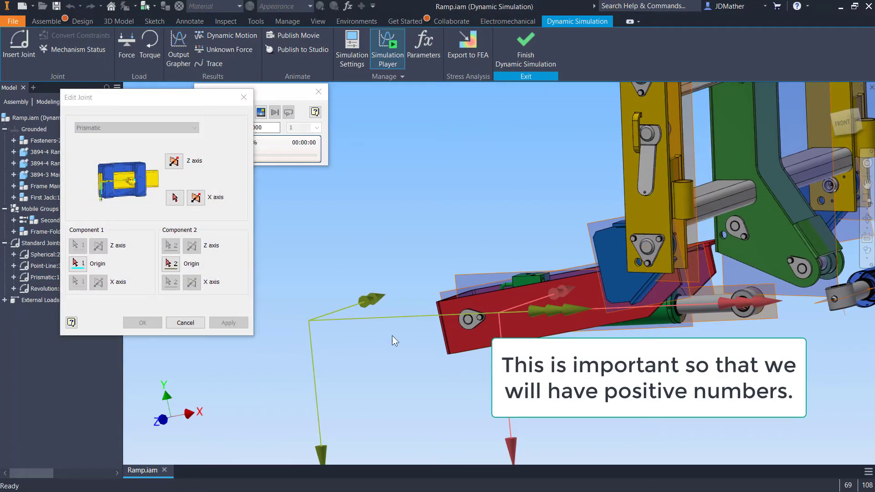
left_click(180, 166)
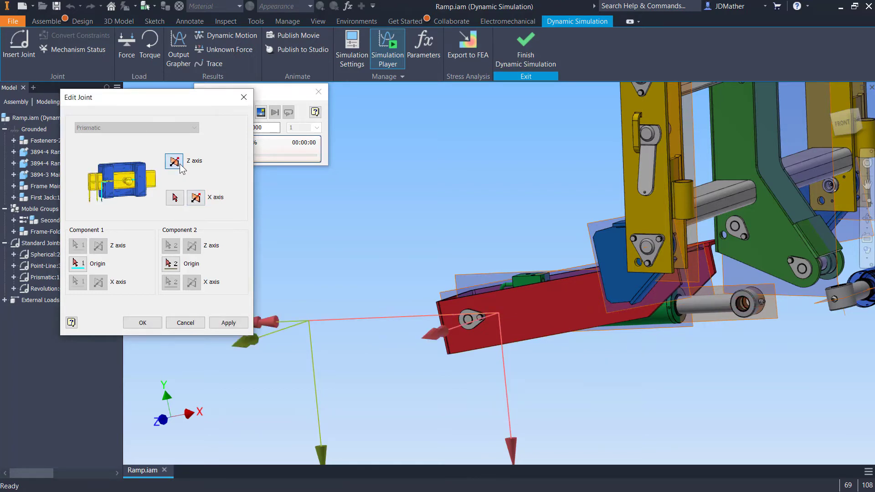
left_click(143, 323)
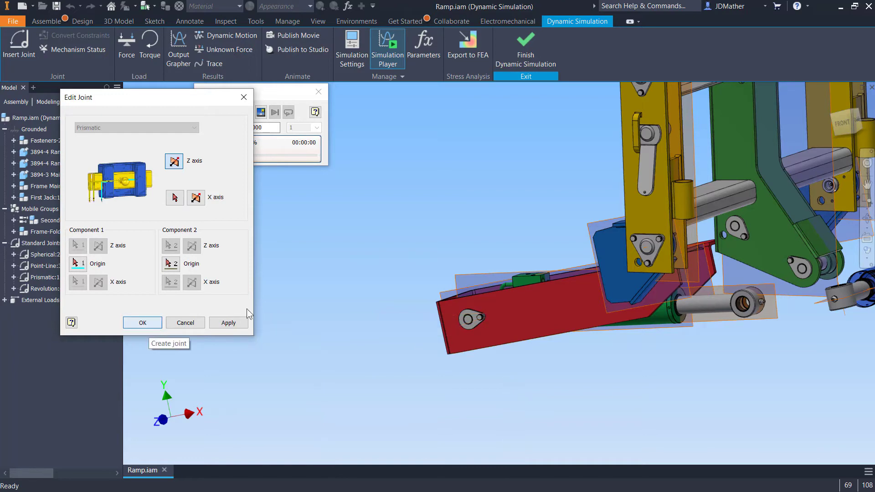
- Mate the Second Jack's rod eye centre point to the axis of the folding frame's bottom pin with a 0 mm offset
middle_click_drag(492, 409, 510, 409, "shift")
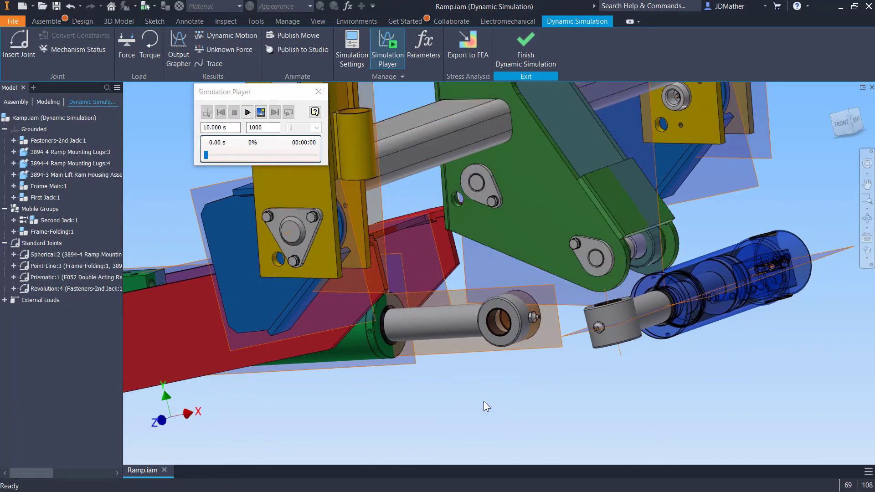
key("c")
middle_click_drag(504, 357, 532, 314, "shift")
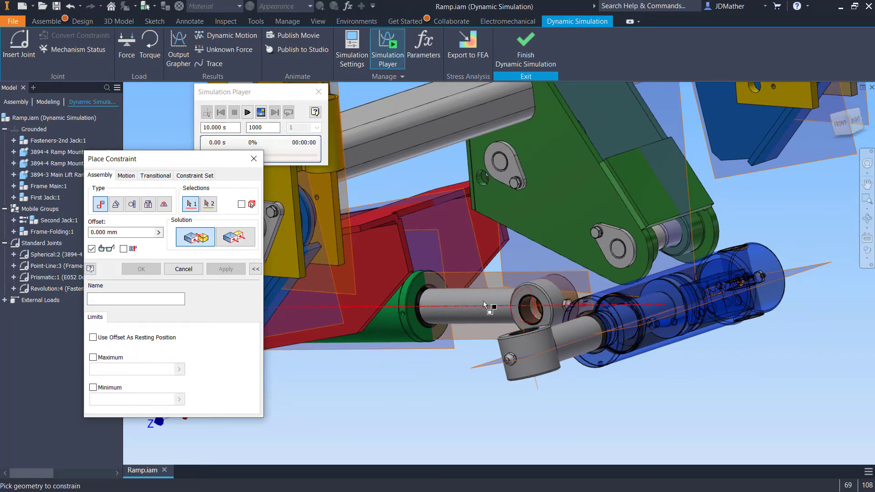
middle_click_drag(512, 322, 639, 250, "shift")
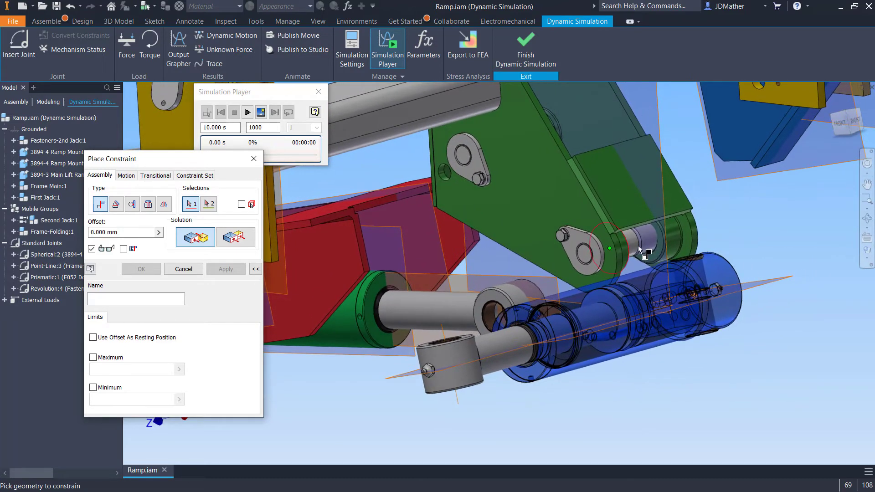
scroll(634, 246, "down", 5)
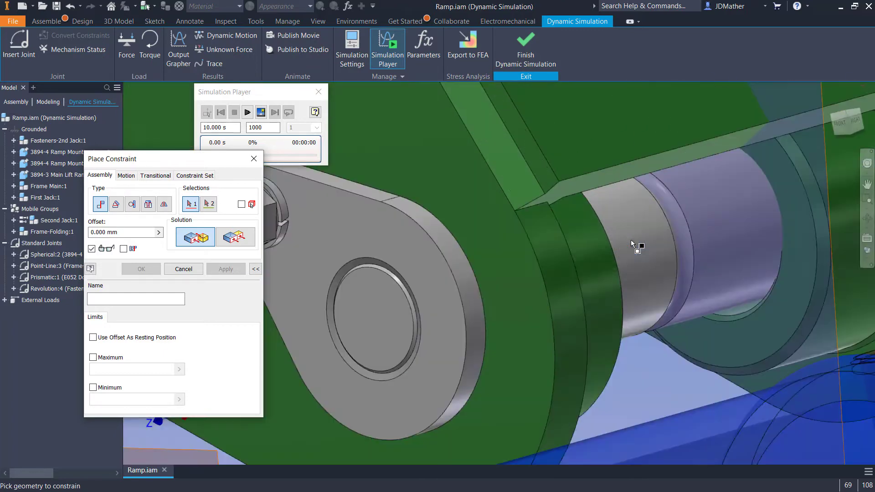
left_click(633, 258)
scroll(633, 258, "up", 5)
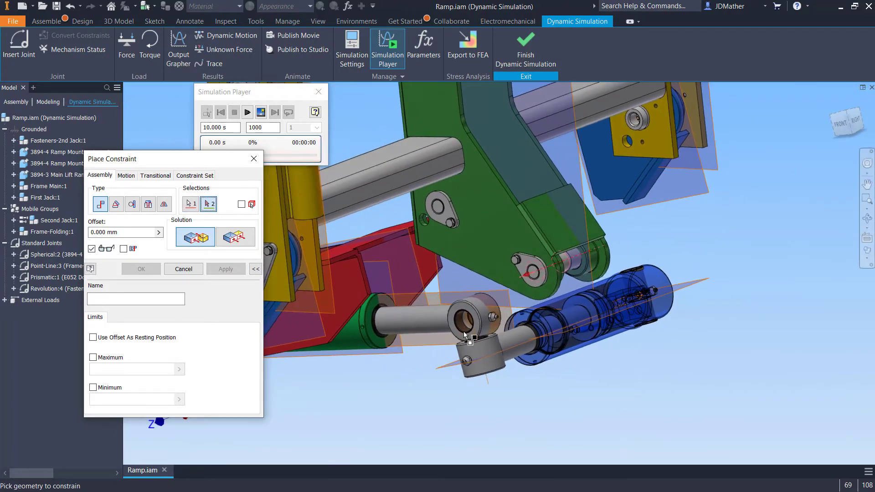
scroll(463, 334, "down", 2)
scroll(463, 334, "down", 2)
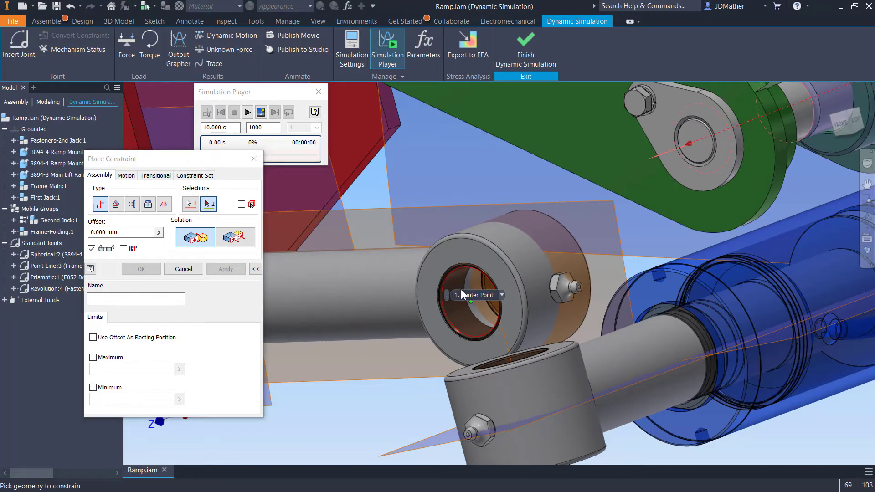
left_click(465, 269)
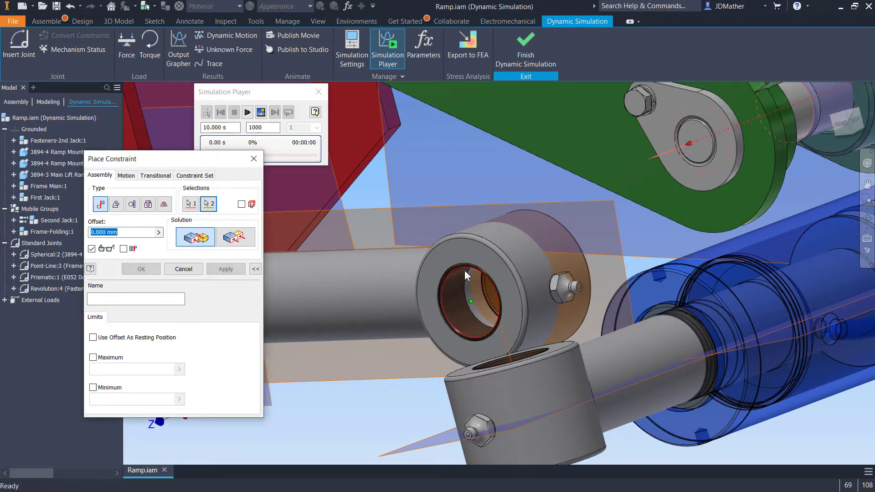
scroll(439, 308, "up", 5)
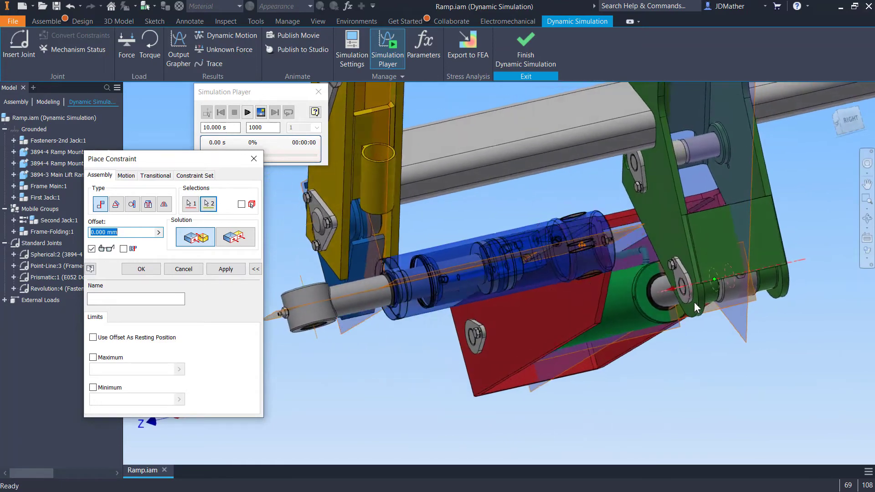
left_click(148, 273)
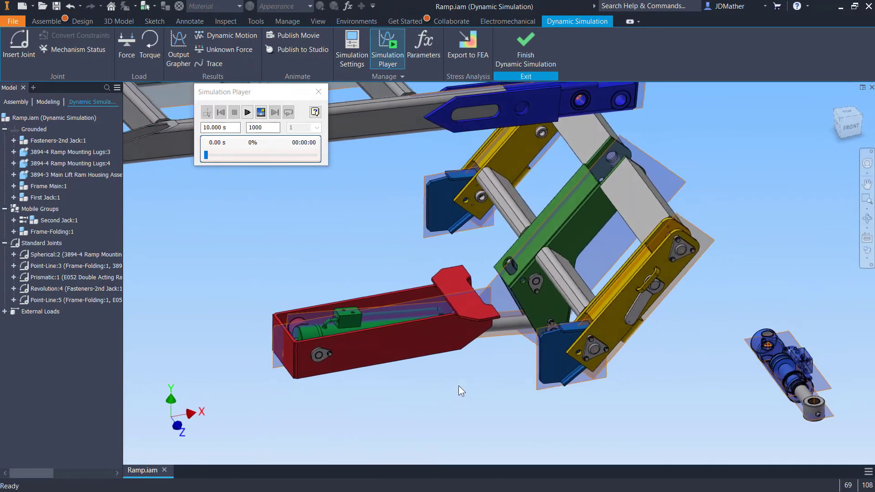
- Swing the folding frame upright in the front view to test the connected jack, and save the ramp assembly
scroll(502, 332, "up", 3)
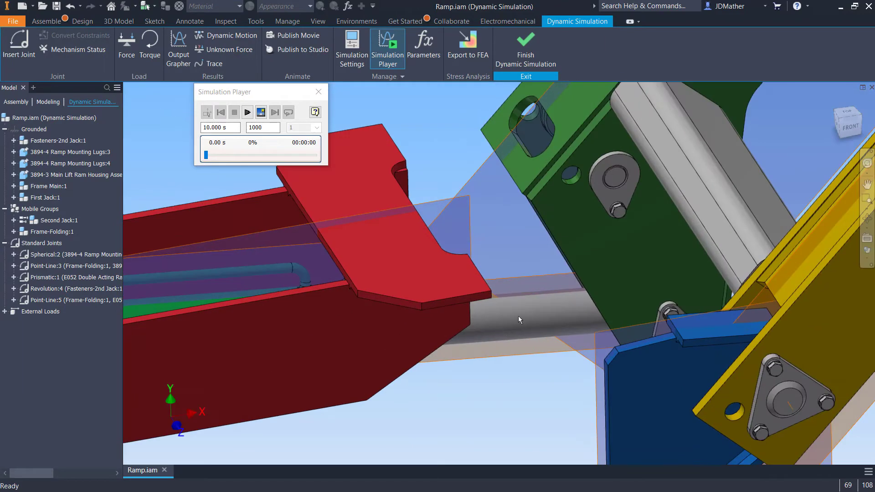
scroll(490, 376, "down", 5)
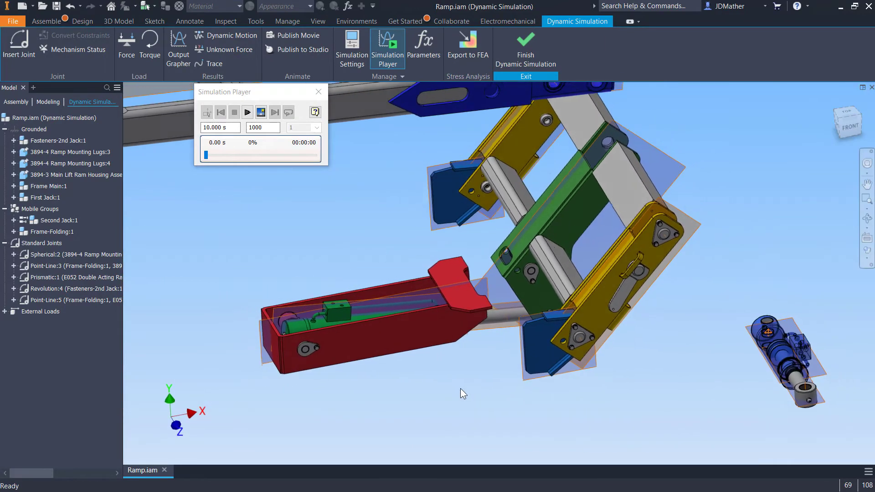
left_click(844, 124)
scroll(555, 324, "up", 3)
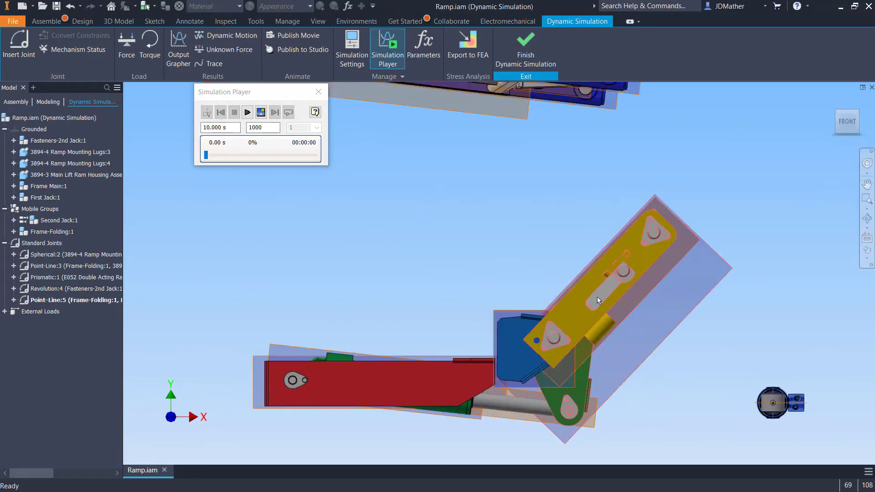
left_click_drag(596, 296, 520, 250)
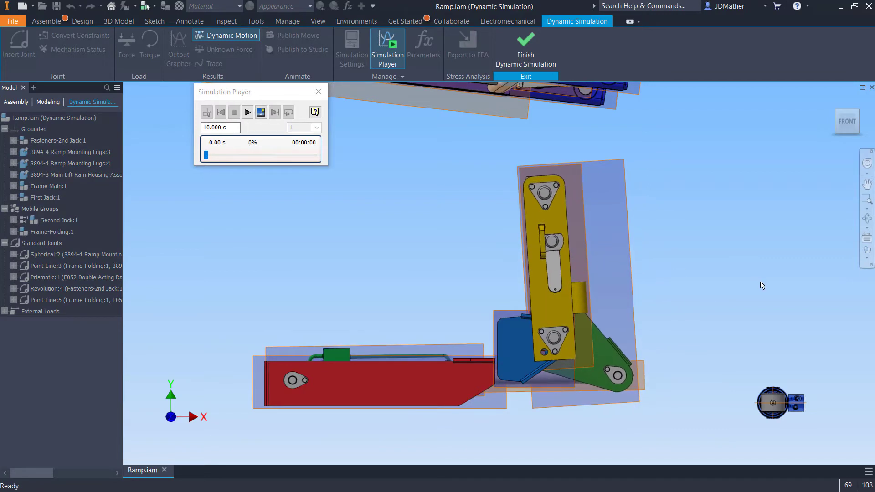
key("Escape")
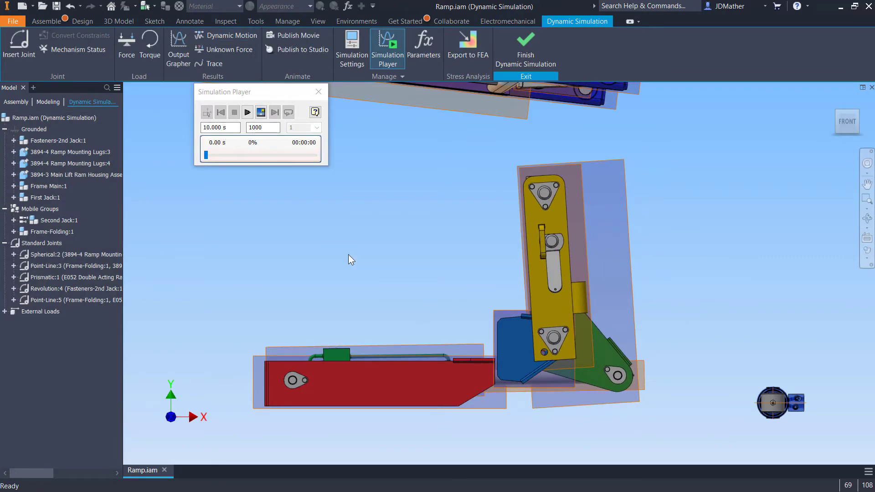
left_click(60, 5)
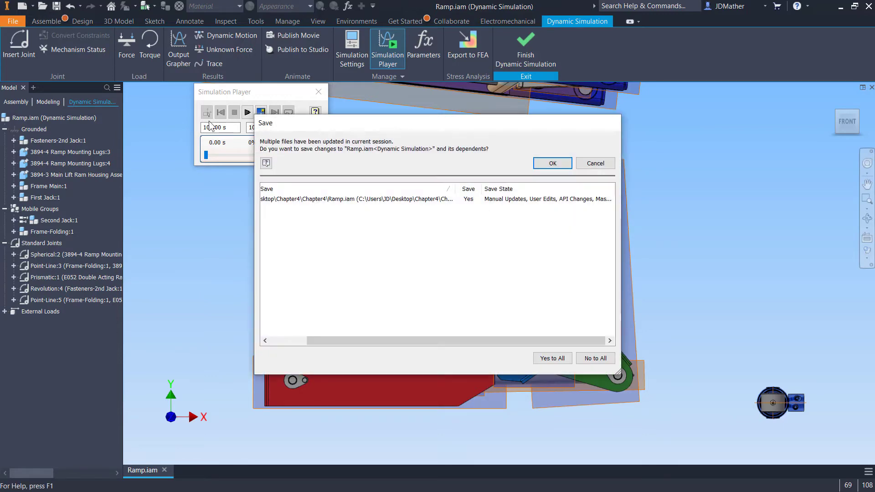
key("Return")
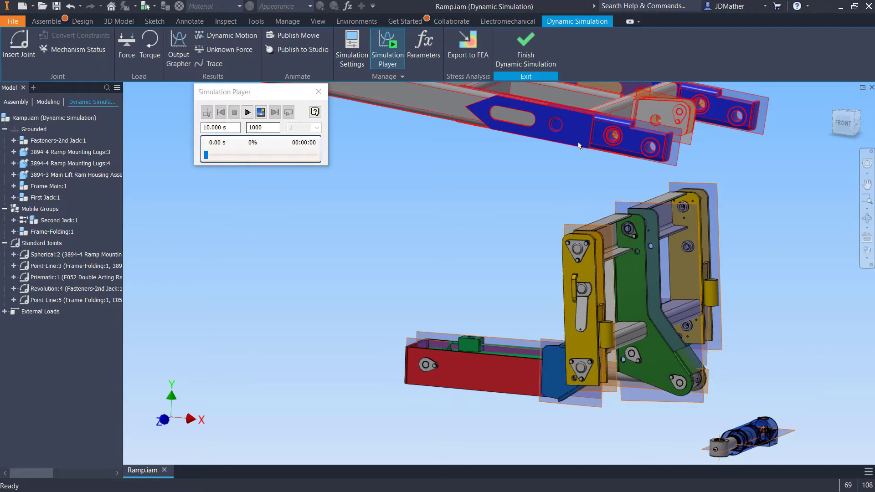
- Lower the main frame and mate the inner of its side bracket's two end bores to the folding frame's upper pin groove centre, 0 mm offset
left_click_drag(578, 146, 577, 239)
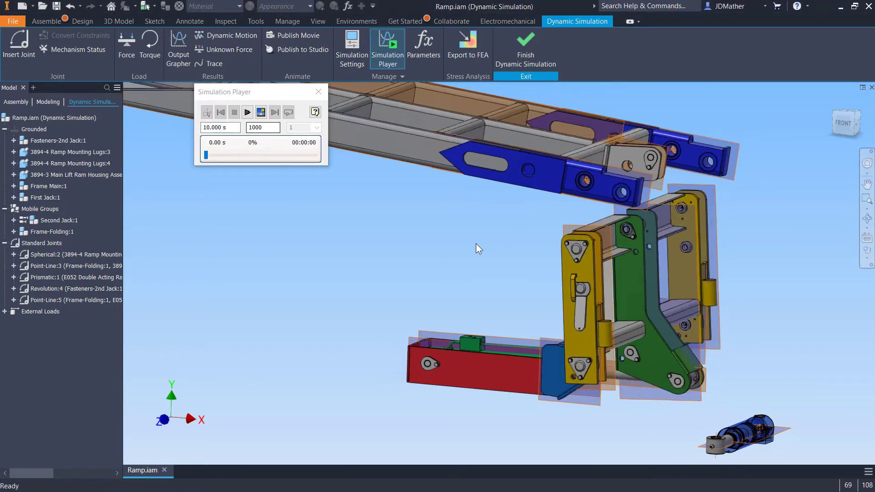
key("F5")
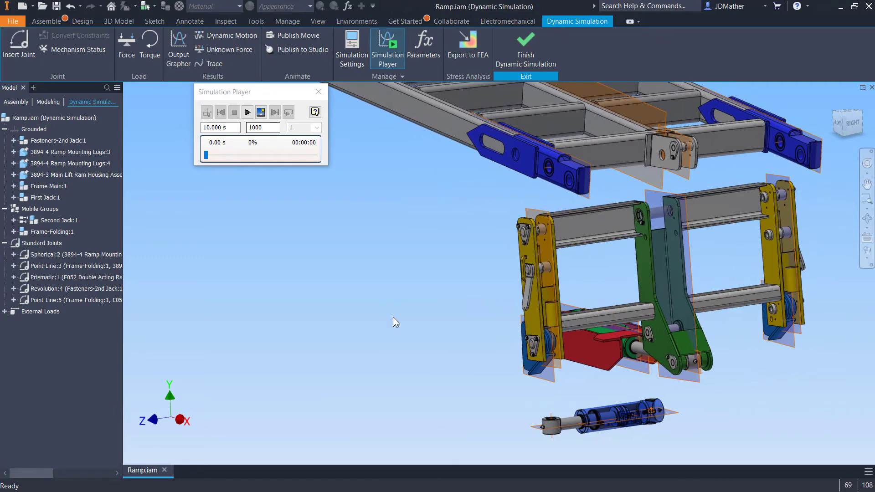
key("c")
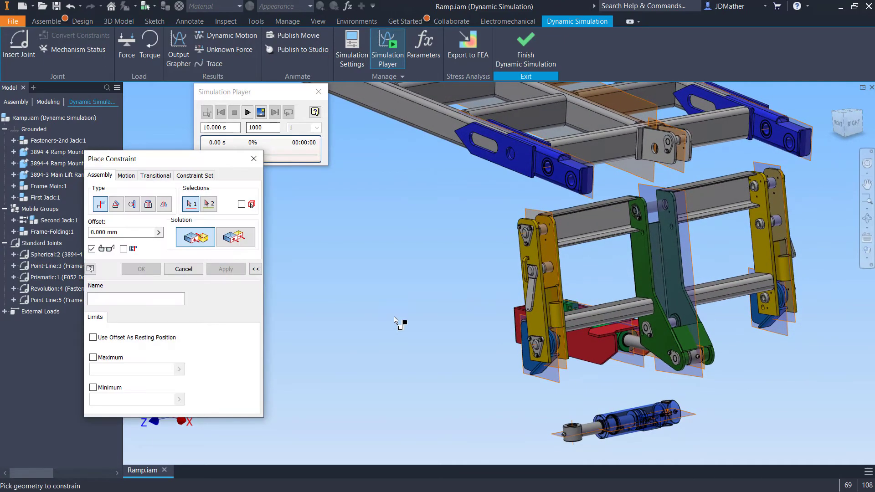
scroll(463, 277, "up", 2)
scroll(478, 272, "down", 4)
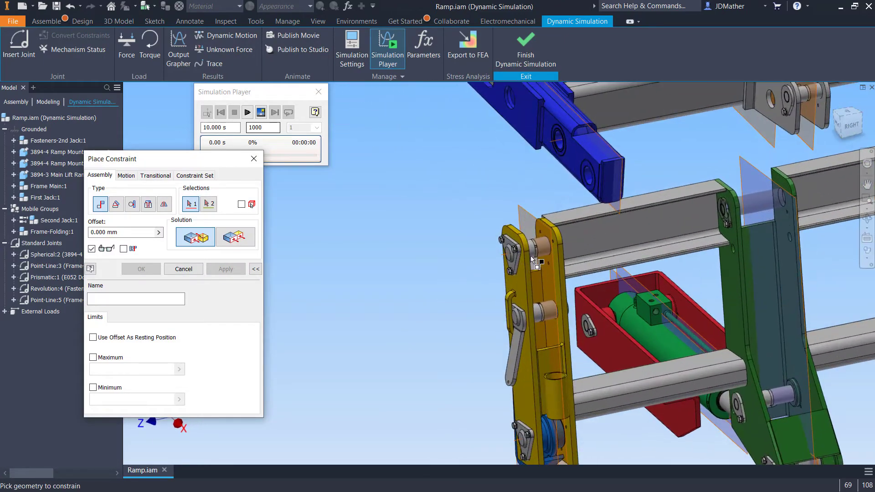
scroll(537, 261, "down", 6)
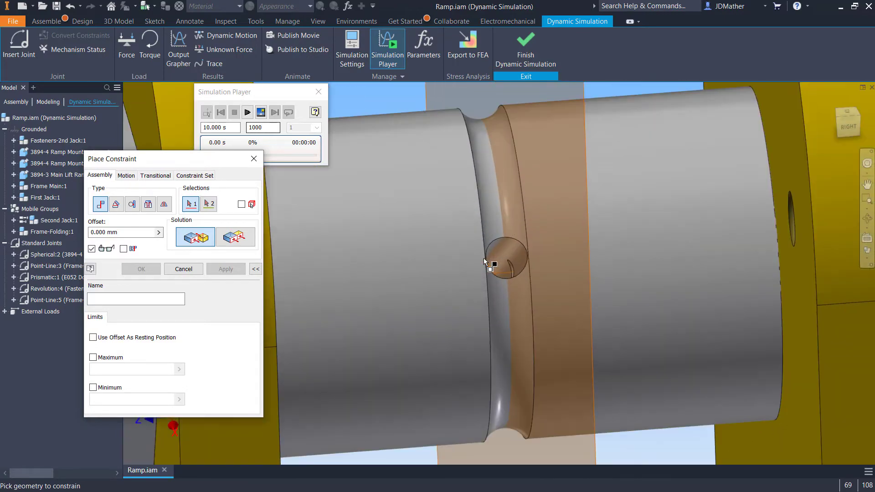
middle_click_drag(484, 259, 646, 176, "shift")
left_click(489, 280)
scroll(490, 281, "up", 5)
scroll(640, 164, "down", 3)
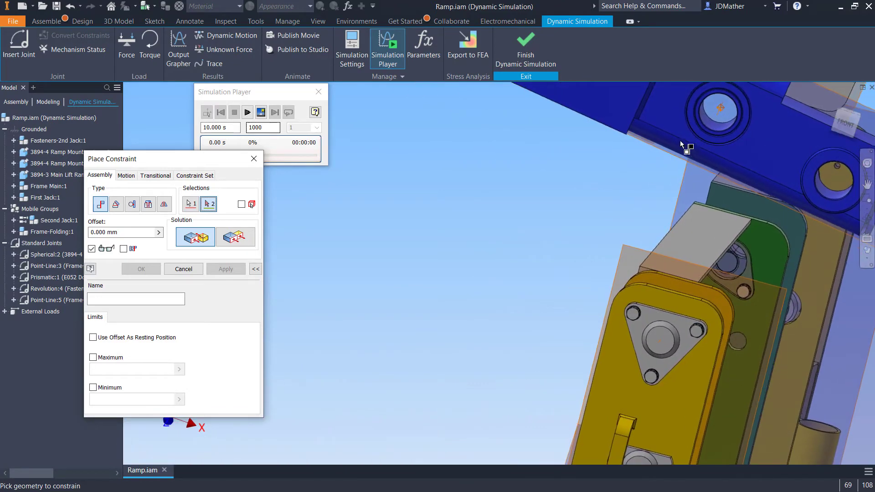
left_click(715, 106)
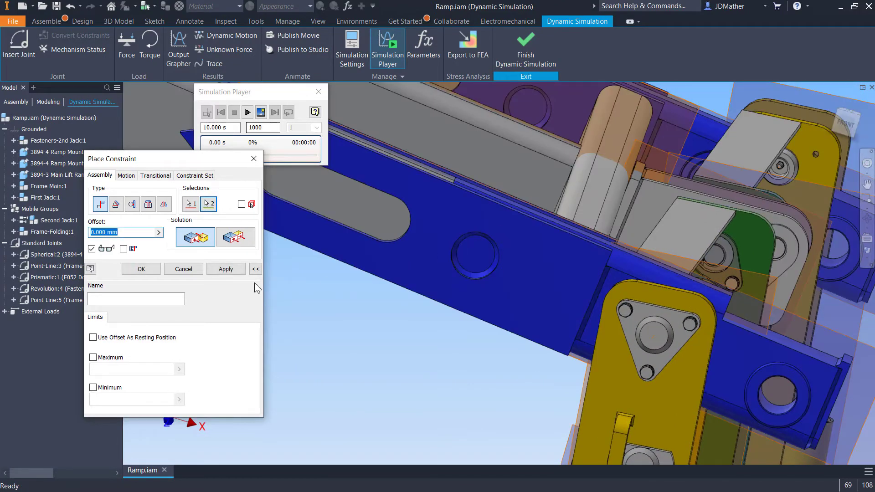
left_click(223, 272)
scroll(328, 338, "up", 4)
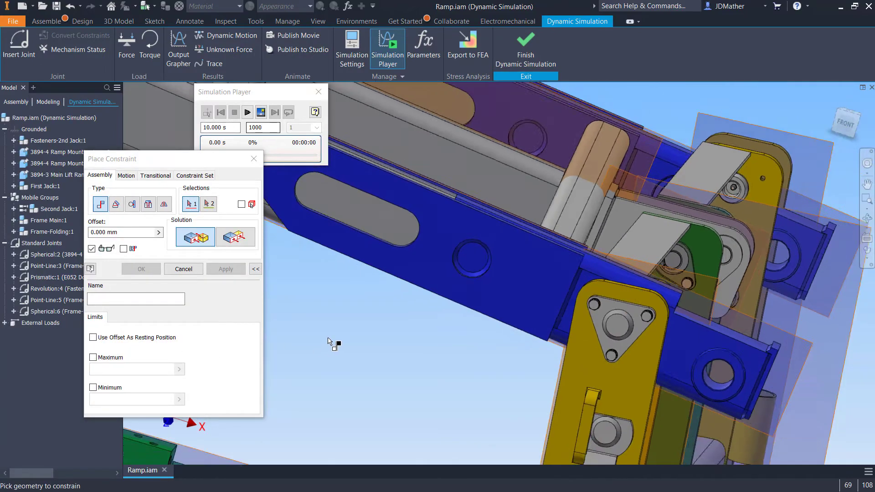
- Swing the main frame up clear of the folding frame's opposite upper pin
middle_click_drag(329, 338, 579, 238, "shift")
scroll(628, 276, "down", 3)
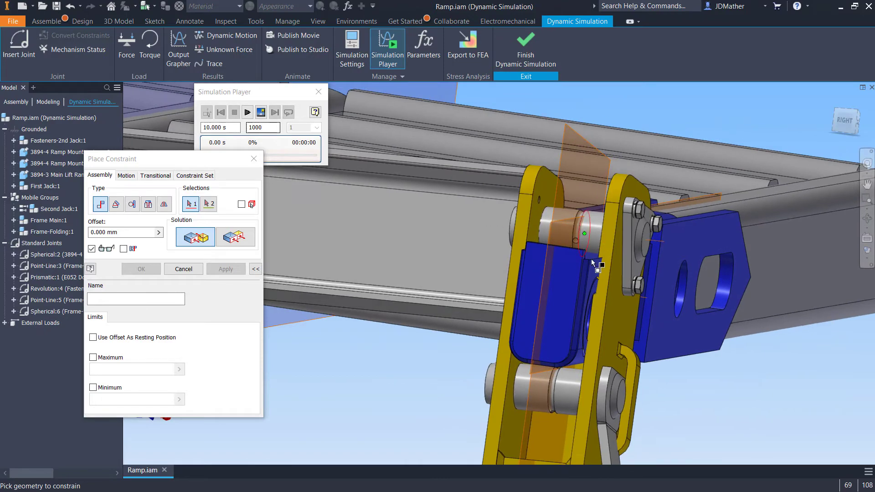
key("Escape")
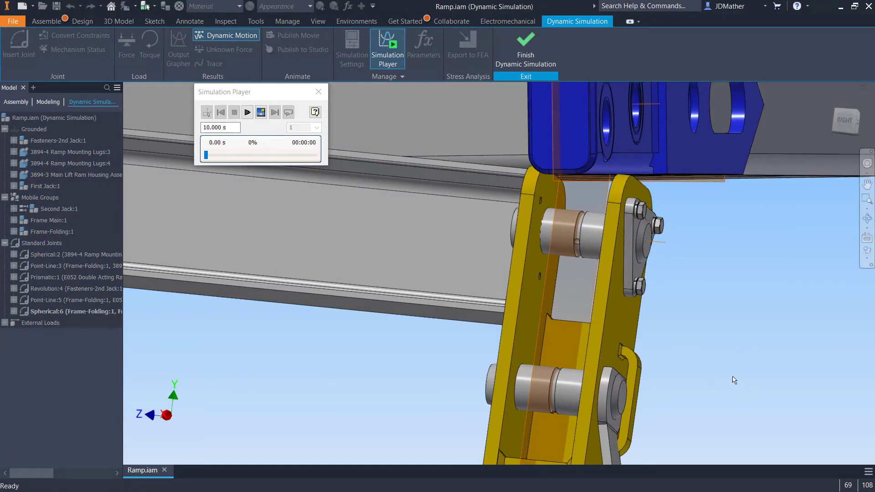
- Mate the folding frame's opposite upper pin groove centre point to the inner end bore axis of the main frame's side bracket, 0 mm offset
key("c")
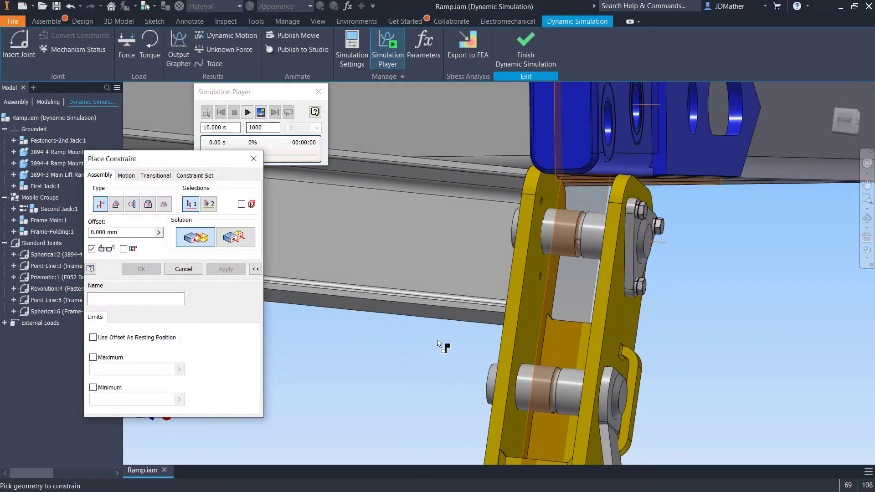
scroll(588, 249, "up", 10)
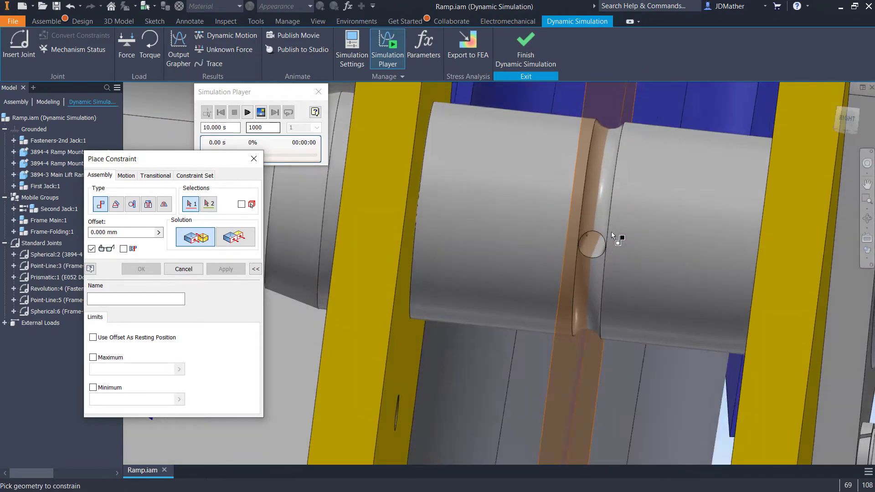
middle_click_drag(611, 231, 595, 263, "shift")
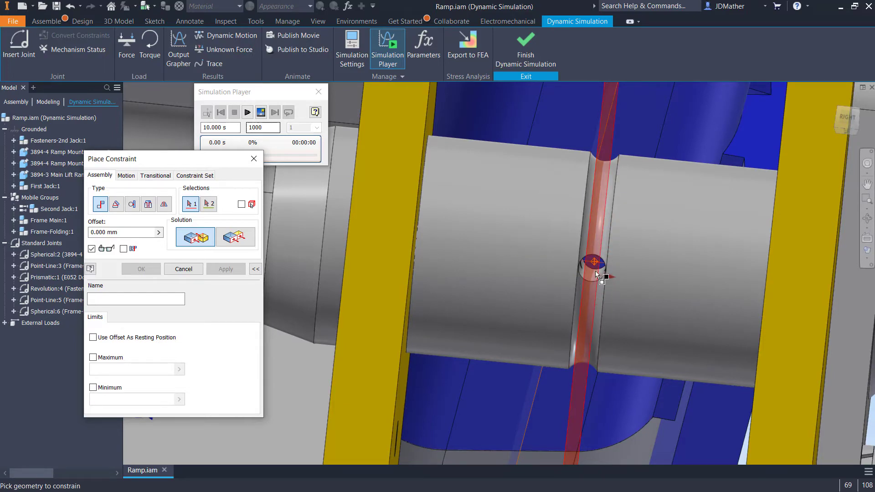
left_click(594, 263)
scroll(567, 288, "up", 5)
middle_click_drag(543, 302, 574, 202, "shift")
scroll(574, 235, "down", 2)
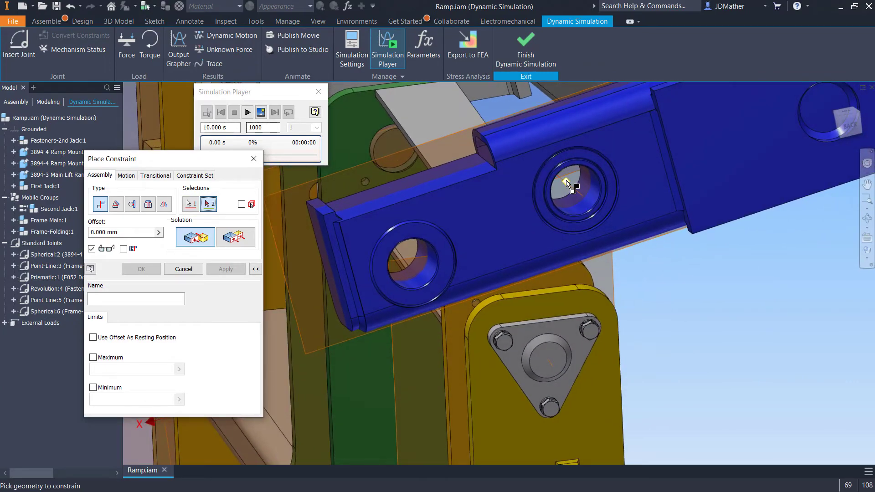
left_click(566, 182)
key("F6")
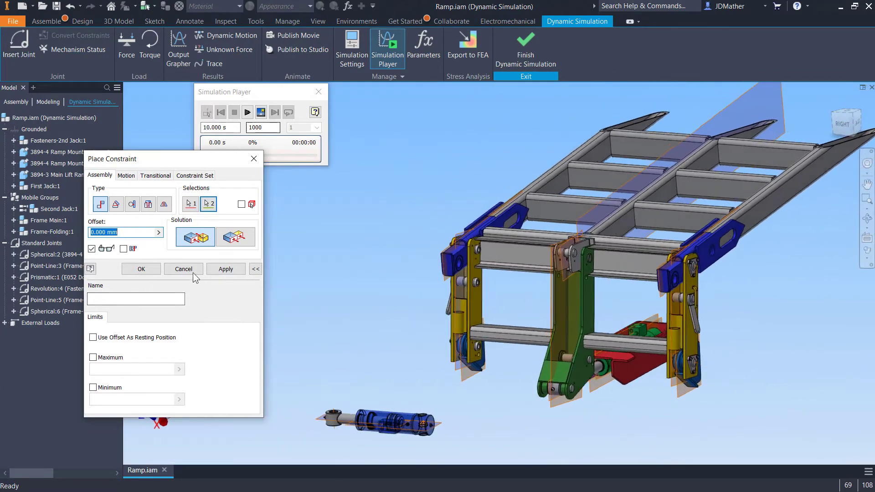
left_click(218, 270)
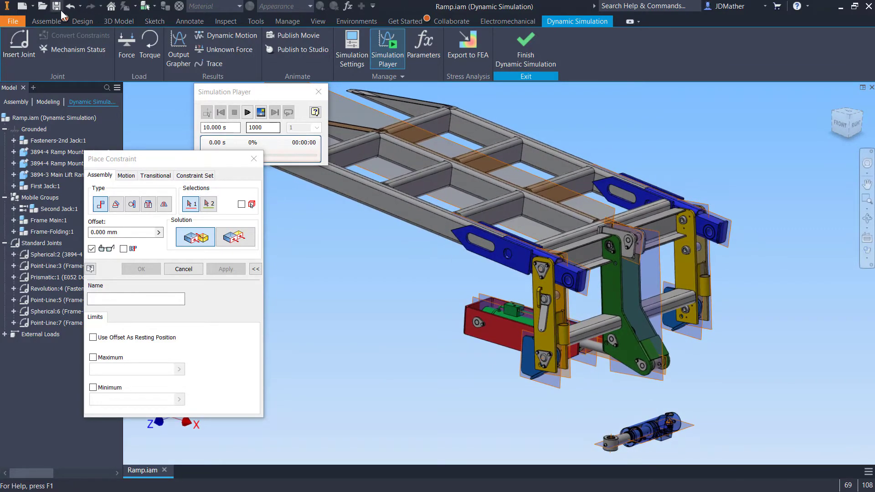
- Save the ramp assembly and free-rotate the First Jack to near vertical with its rod eye up
left_click(57, 6)
left_click(555, 159)
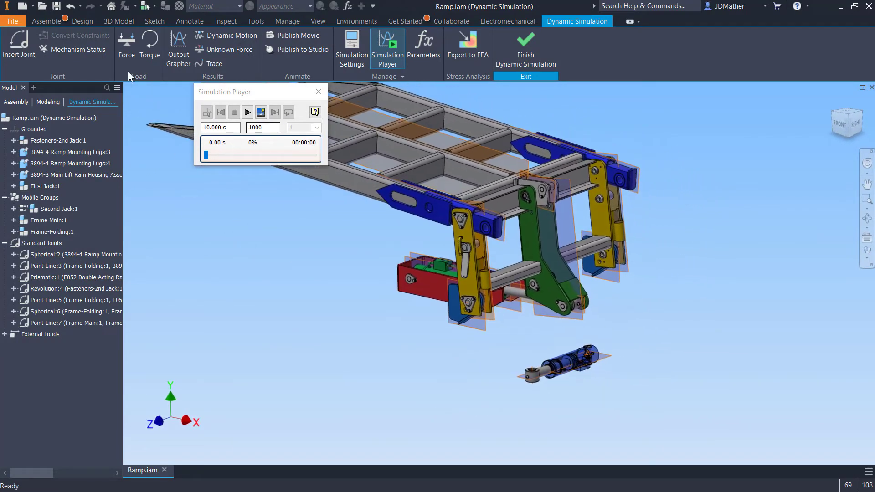
left_click(54, 22)
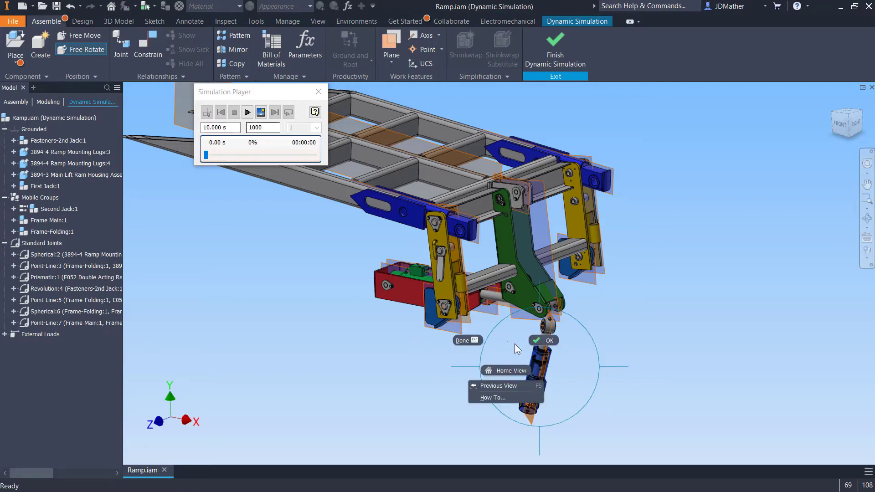
left_click(532, 341)
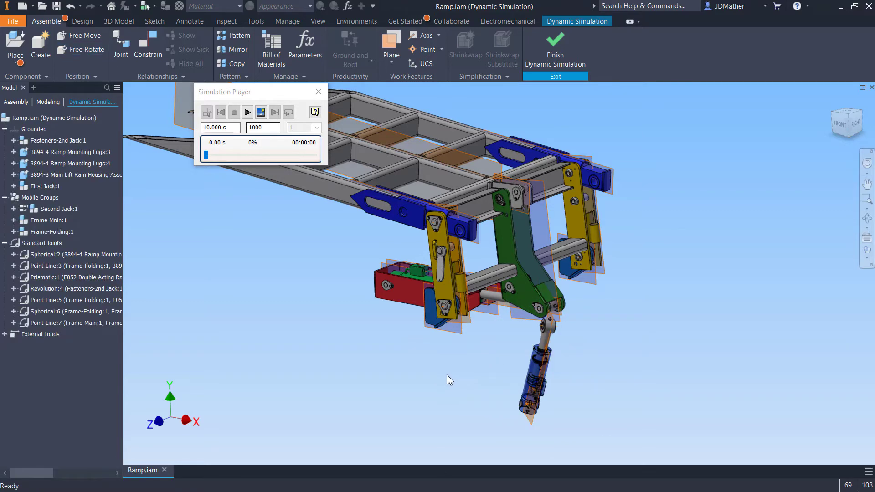
- Mate the First Jack's base bore axis to the axis of the folding frame's lower cross pin between the green plates, 0 mm offset
key("c")
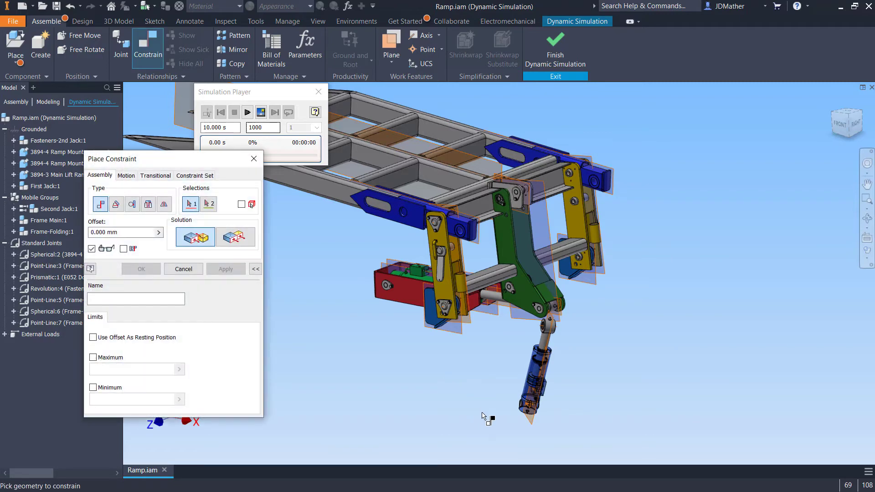
scroll(576, 440, "up", 10)
scroll(588, 392, "down", 3)
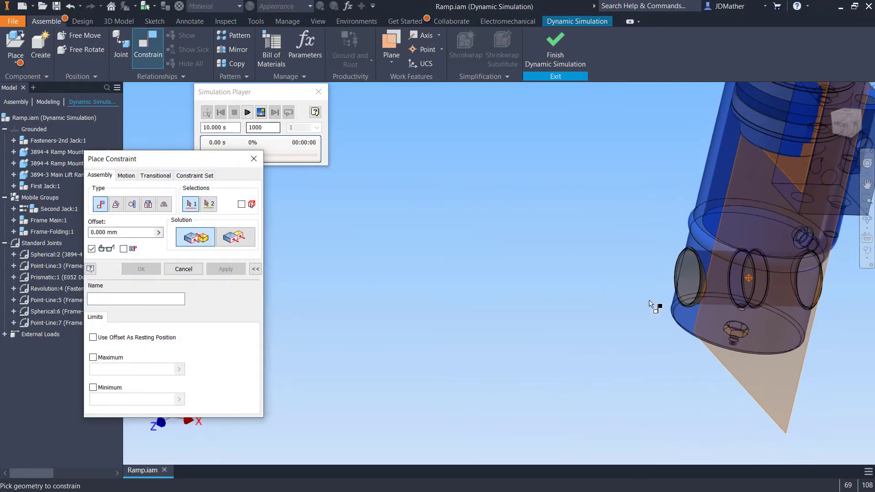
left_click(690, 286)
scroll(690, 284, "down", 10)
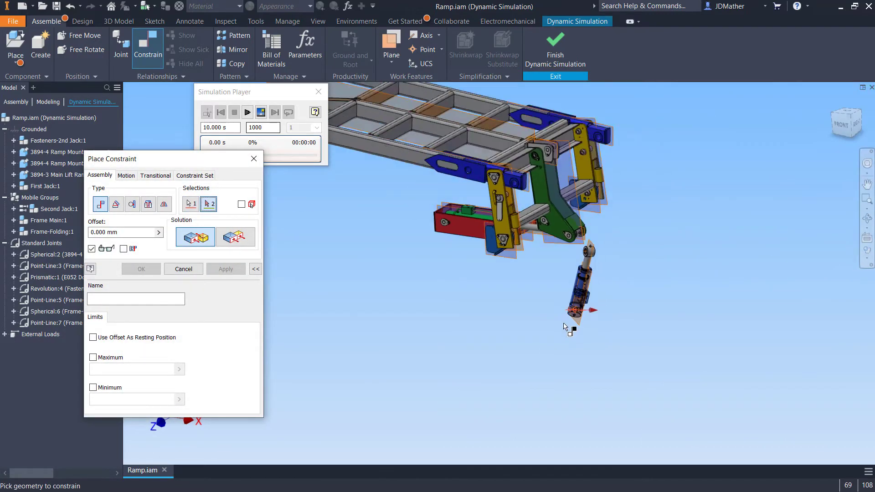
scroll(567, 286, "up", 10)
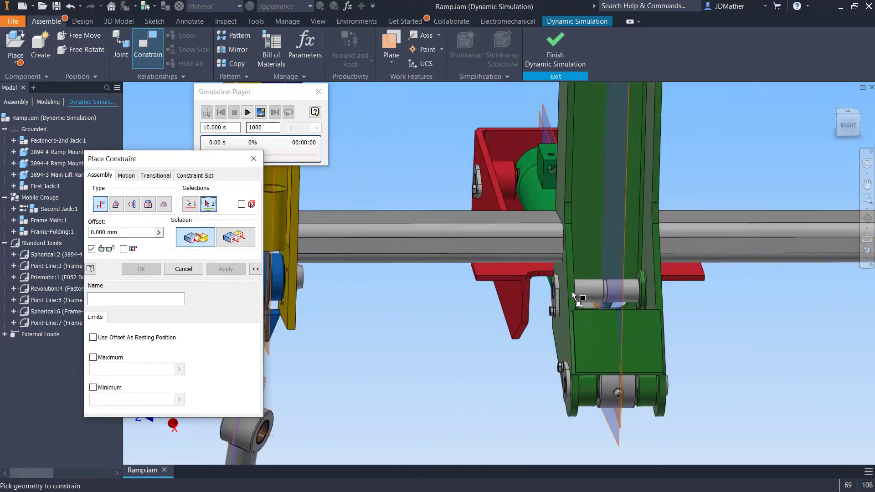
left_click(599, 297)
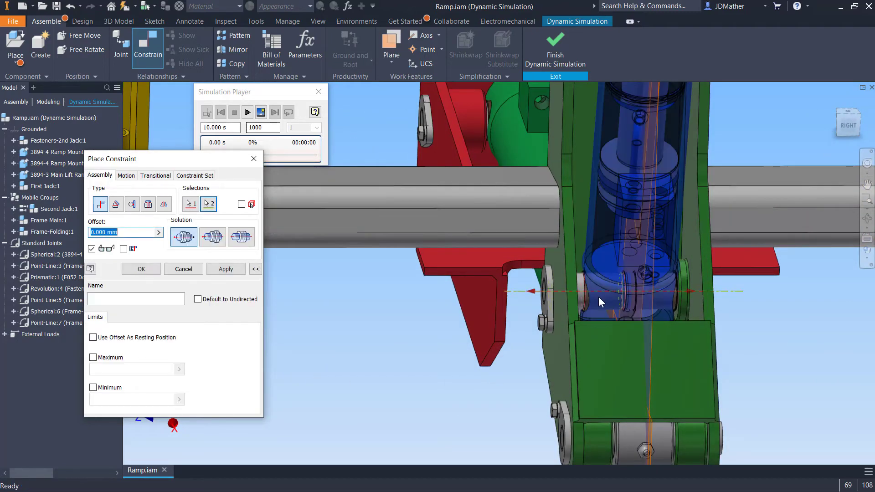
scroll(597, 296, "down", 5)
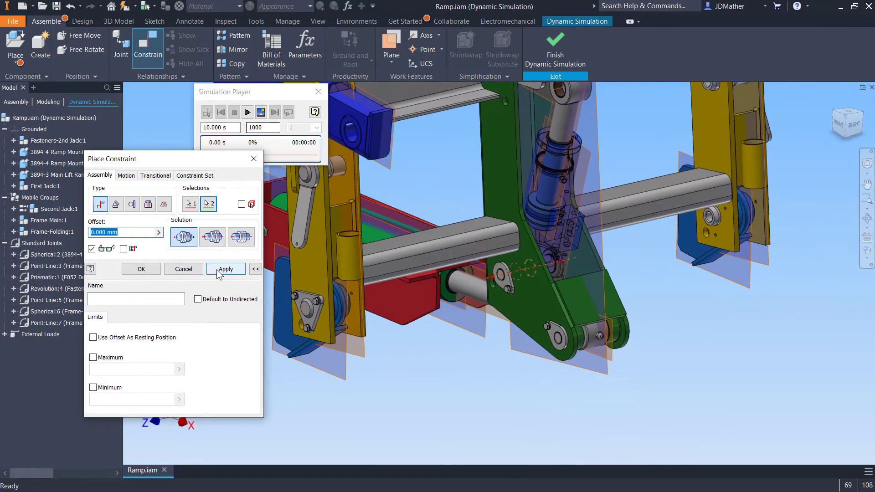
left_click(225, 269)
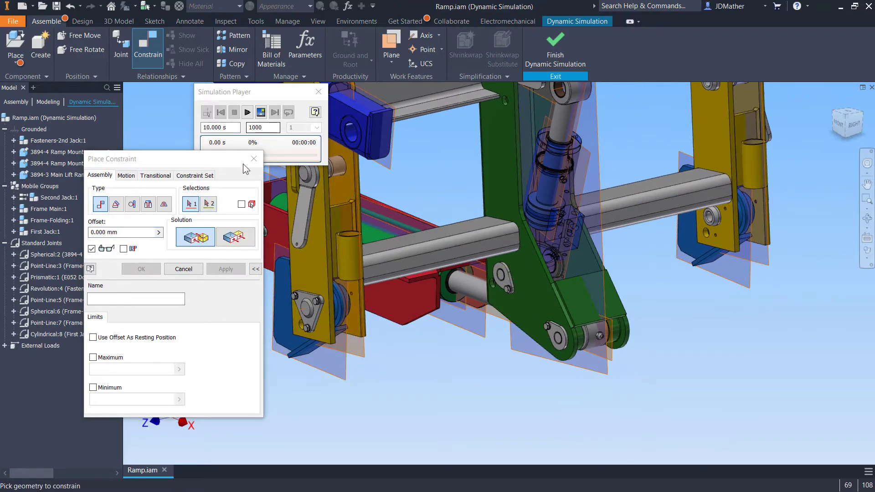
left_click_drag(213, 158, 235, 165)
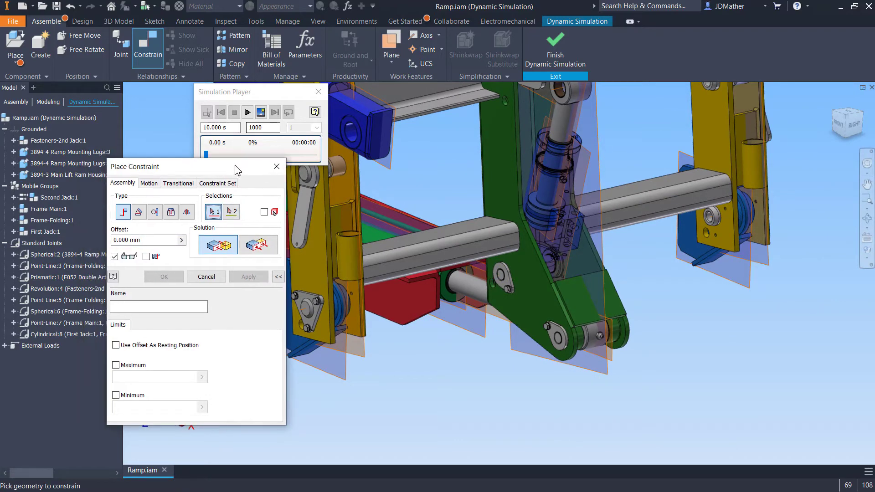
left_click(277, 166)
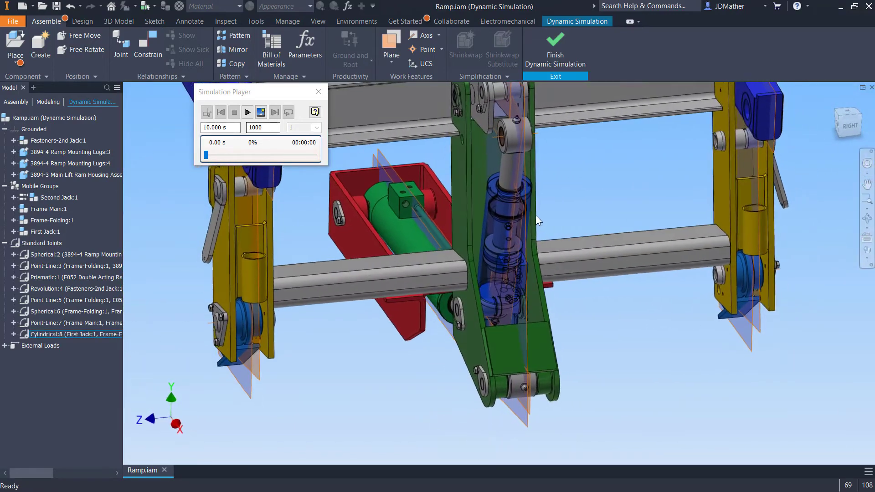
- Slide the First Jack along its pin clear of the folding frame, and mate its mid-plane to the frame's mid-plane with 0 mm offset
left_click_drag(533, 207, 588, 206)
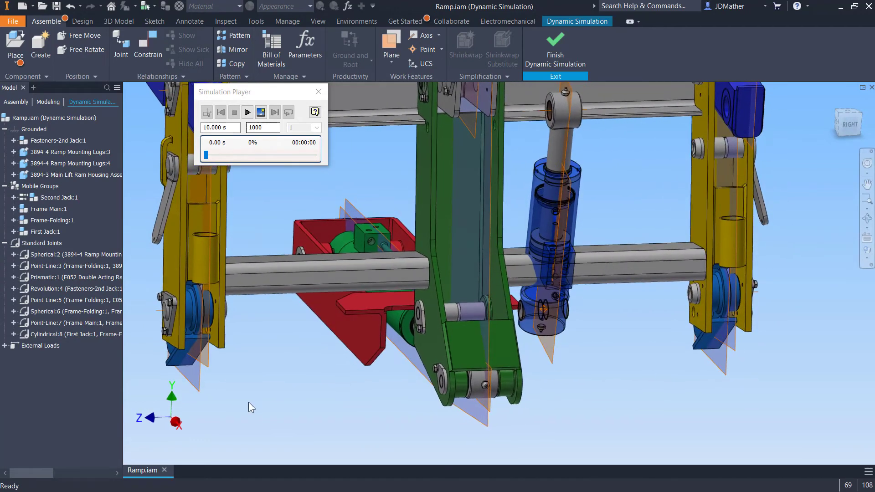
key("c")
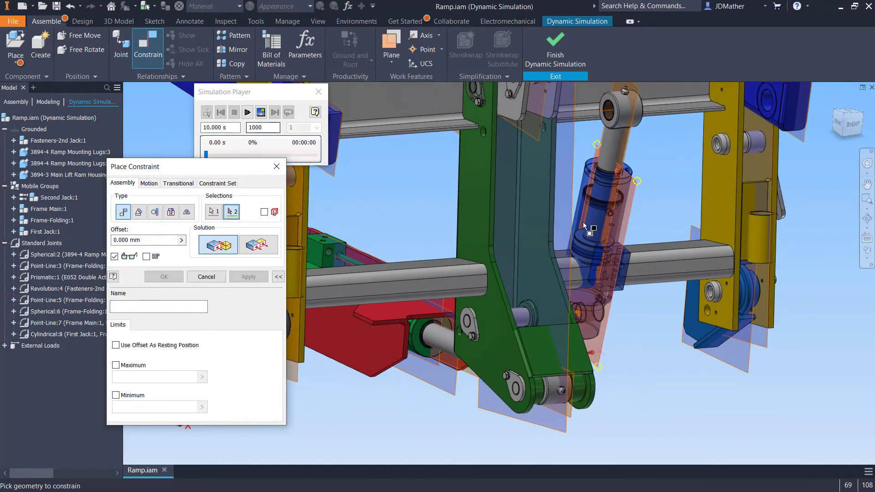
left_click(578, 199)
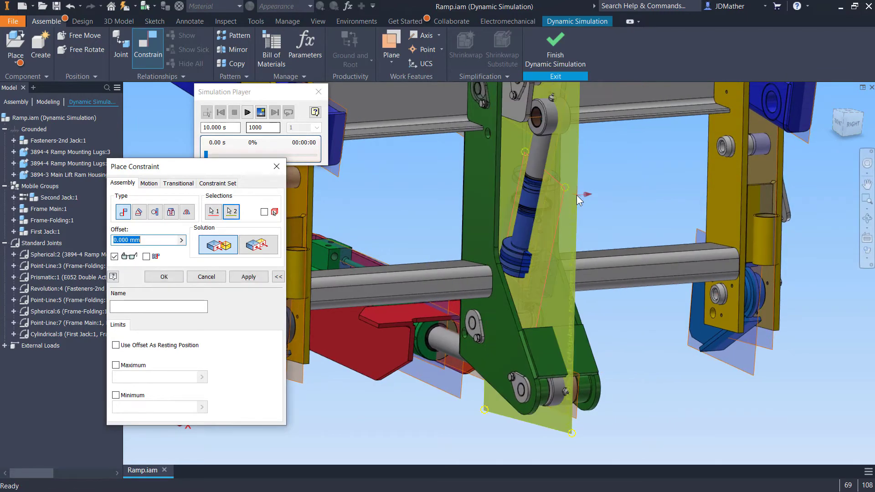
left_click(176, 281)
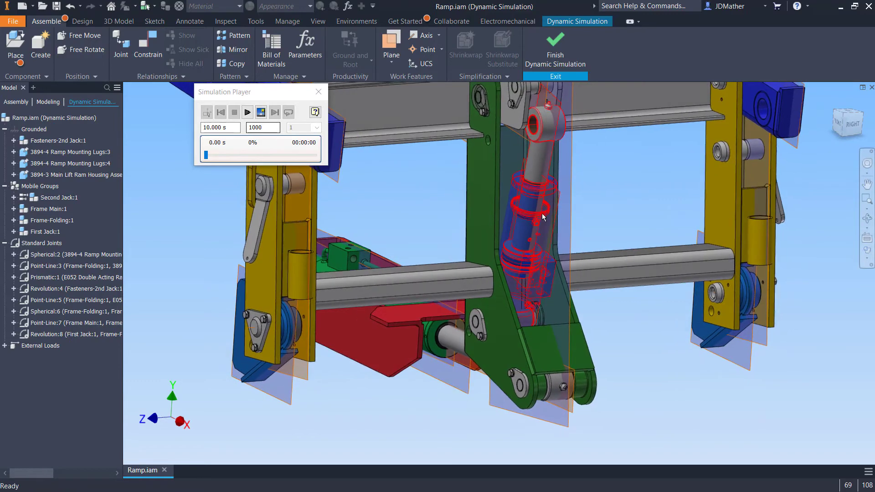
- Swing the First Jack outward about its base pin, and make the jack subassembly flexible
mouse_move(544, 214)
left_mouse_down()
mouse_move(562, 234)
mouse_move(554, 223)
left_mouse_up()
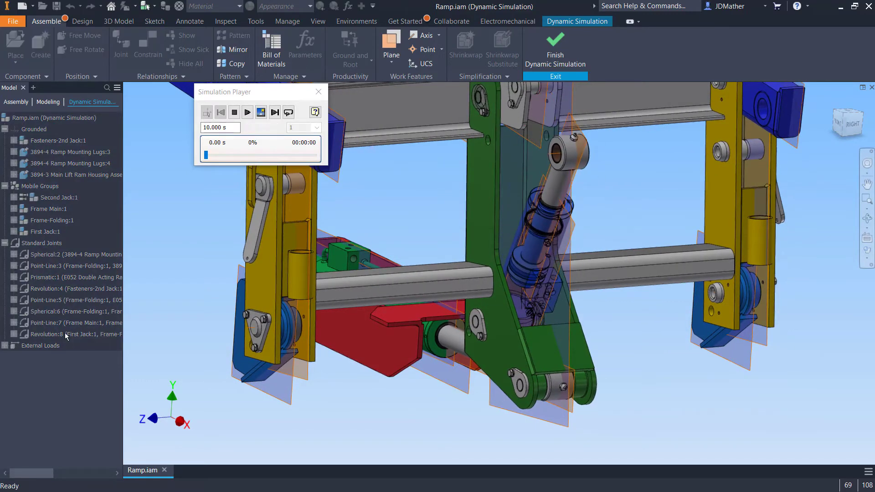
middle_click_drag(387, 450, 654, 436, "shift")
middle_click_drag(559, 217, 576, 243, "shift")
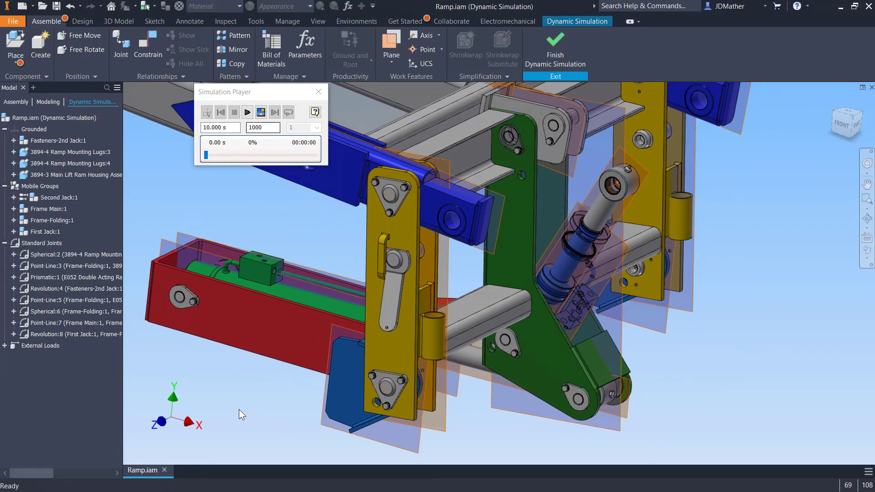
right_click(50, 231)
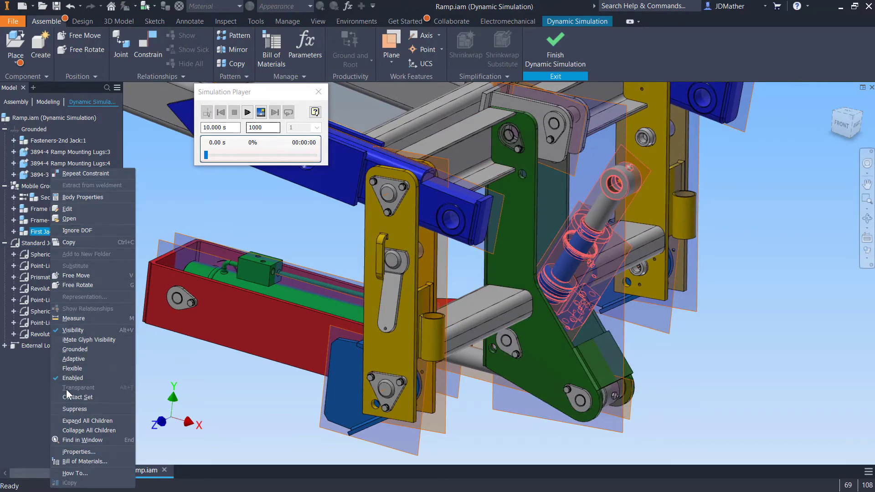
left_click(75, 367)
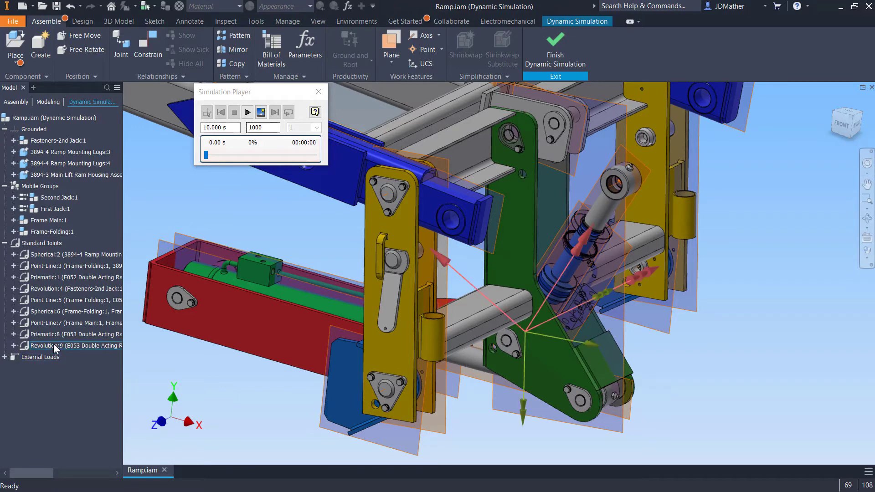
- Edit the First Jack's prismatic joint and flip its Z axis direction
left_click(53, 334)
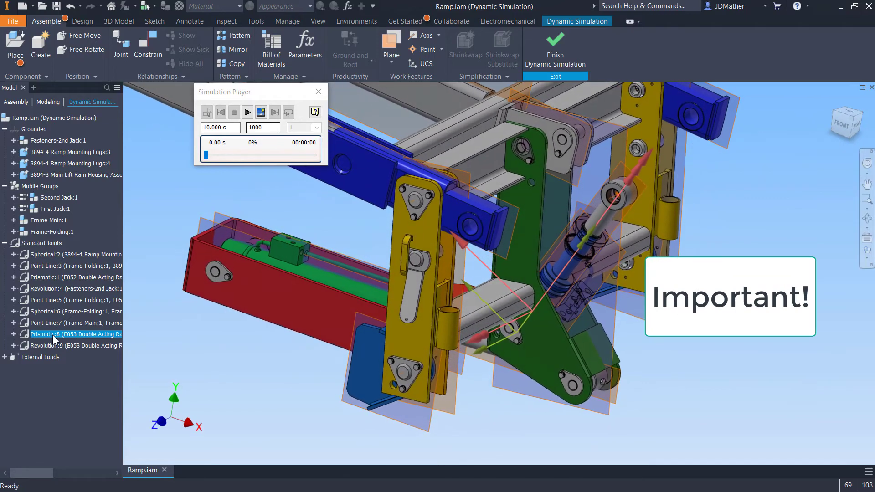
right_click(53, 335)
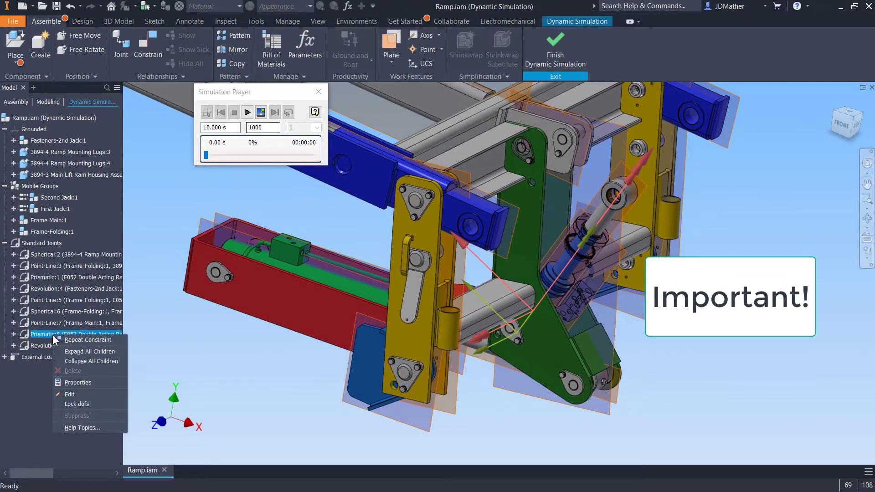
left_click(71, 390)
left_click(172, 163)
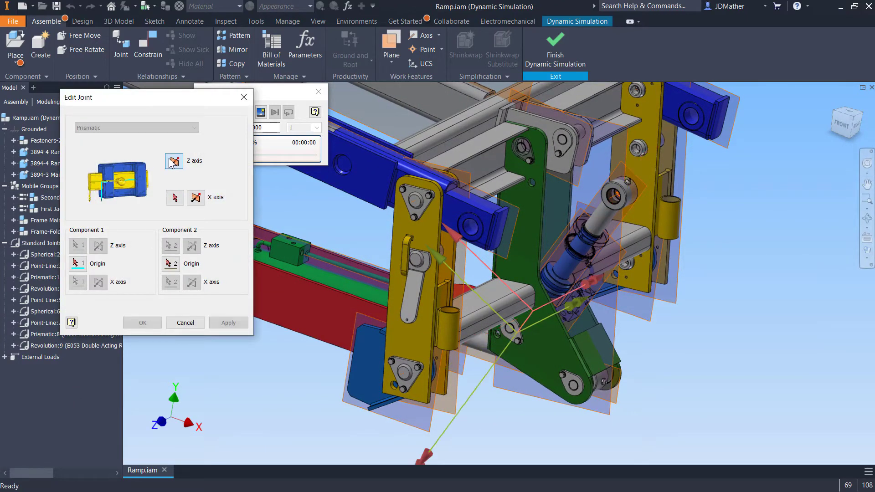
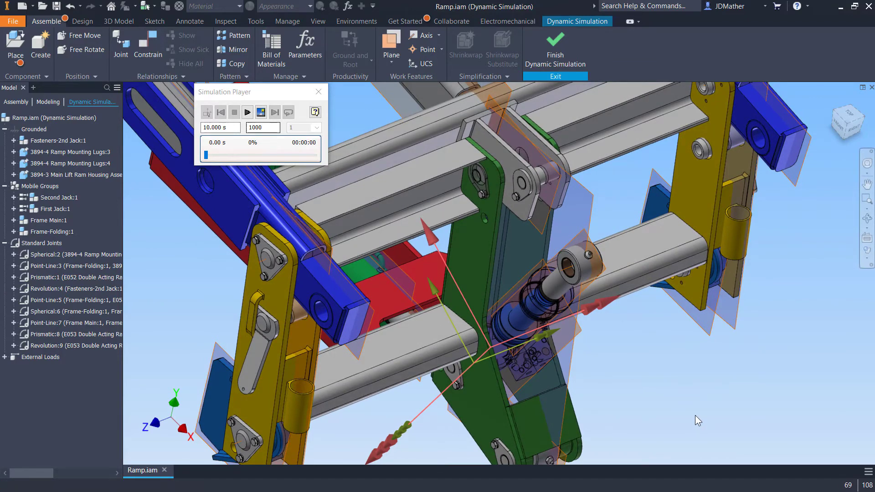
- Mate the First Jack's rod eye centre point to the axis of the main frame's central lug pin with a 0 mm offset
key("c")
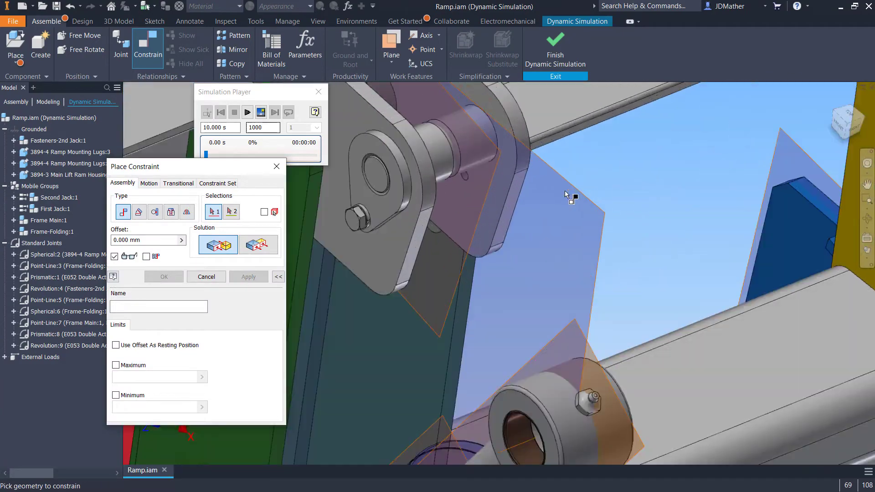
left_click(501, 188)
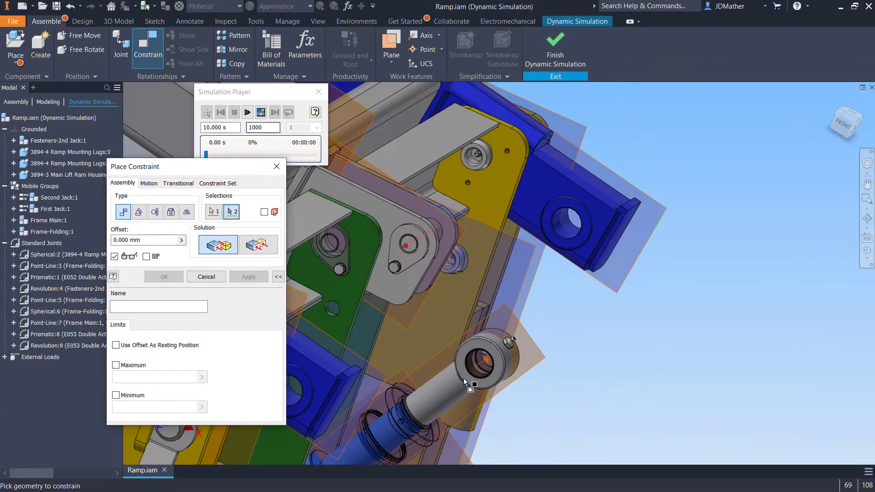
scroll(488, 393, "down", 5)
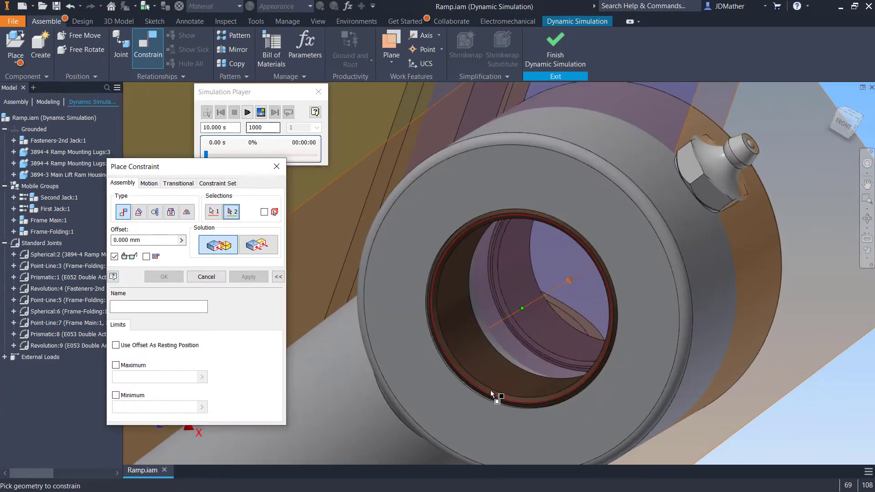
left_click(571, 280)
key("F6")
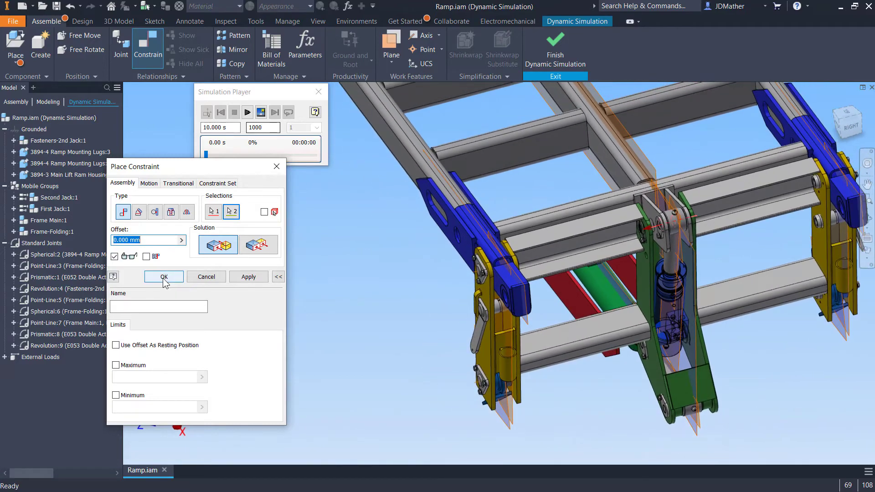
left_click(164, 277)
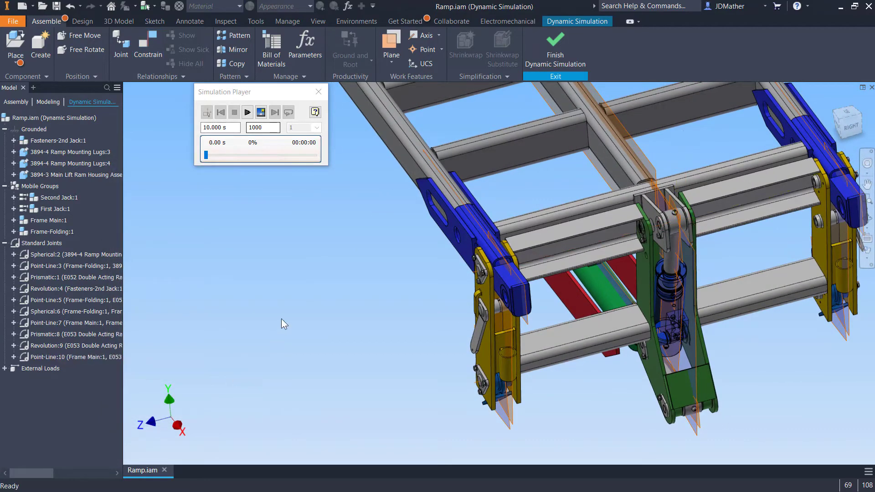
- Unsuppress gravity using vector components with g[Y] at -9810 mm/s^2, and finish the Dynamic Simulation environment
key("F6")
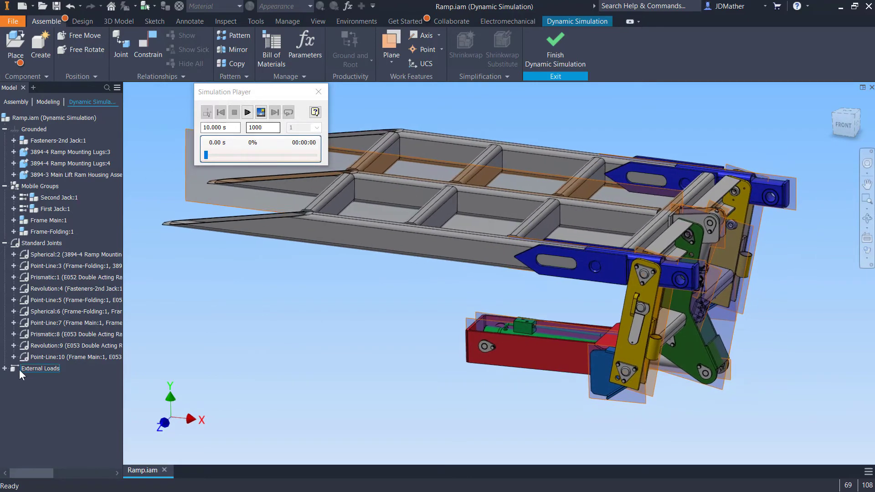
left_click(5, 369)
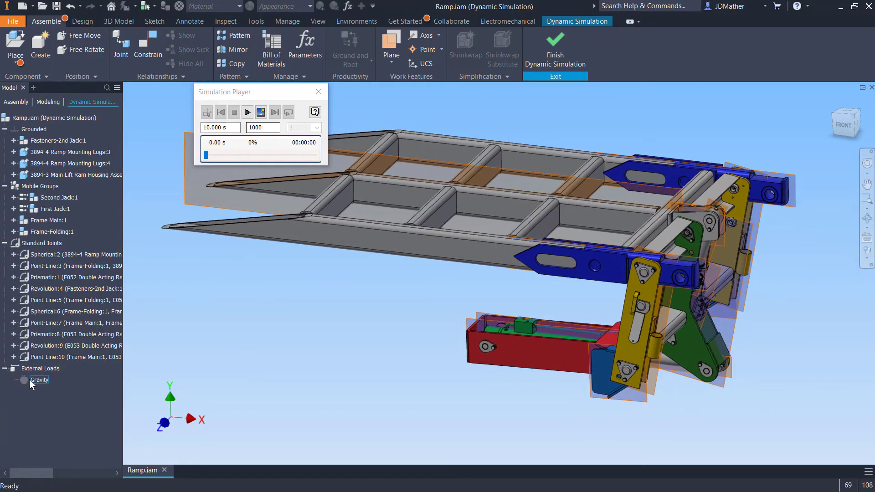
left_click(38, 380)
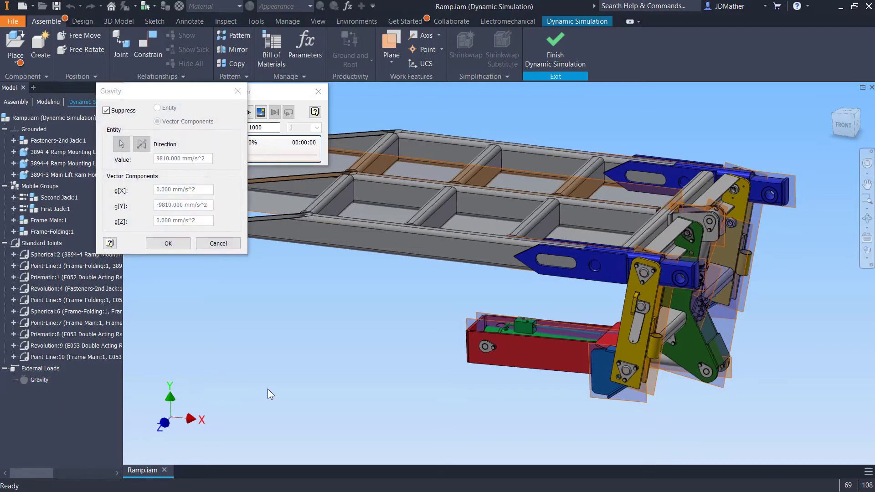
left_click(106, 110)
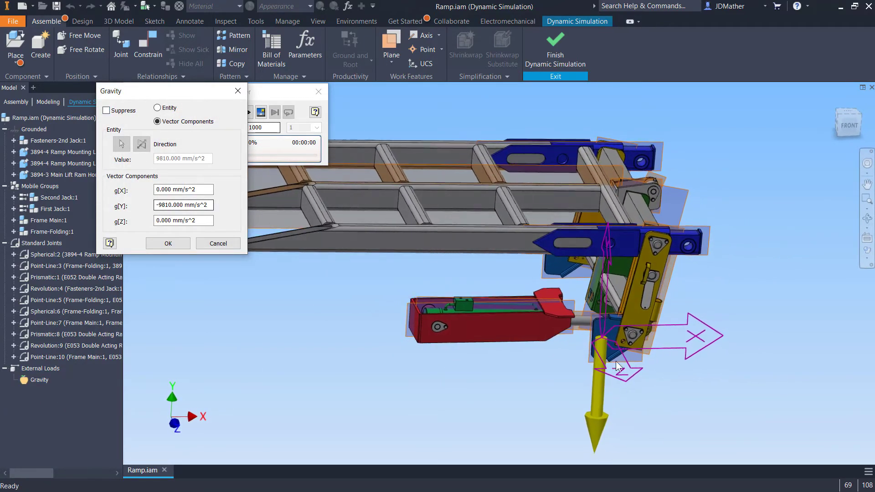
left_click(169, 243)
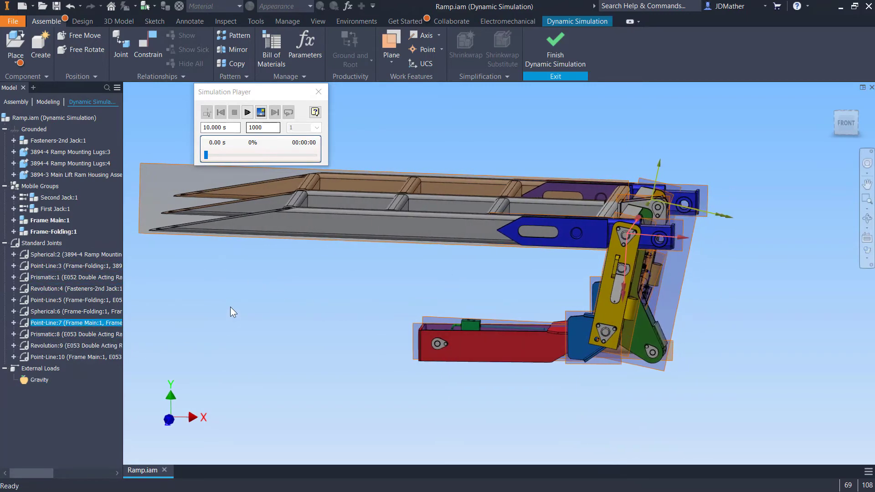
left_click(555, 55)
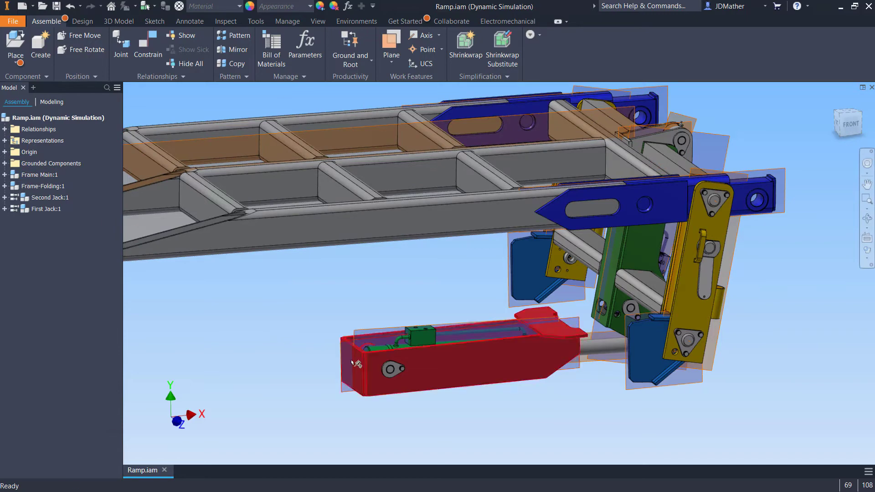
key("c")
left_click(141, 213)
scroll(601, 262, "down", 3)
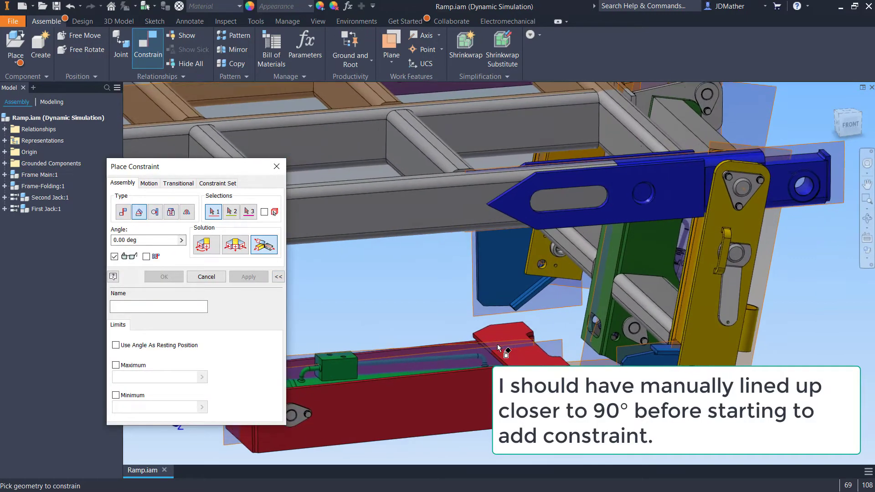
left_click(518, 352)
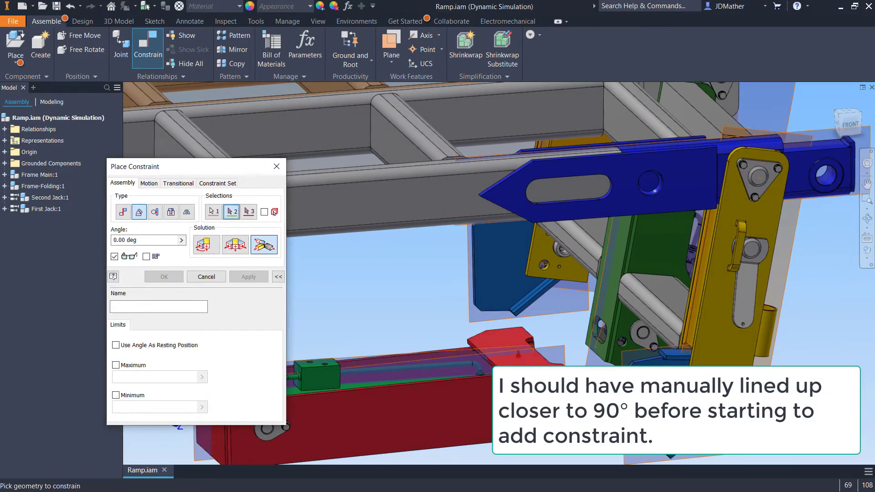
middle_click_drag(520, 363, 640, 286, "shift")
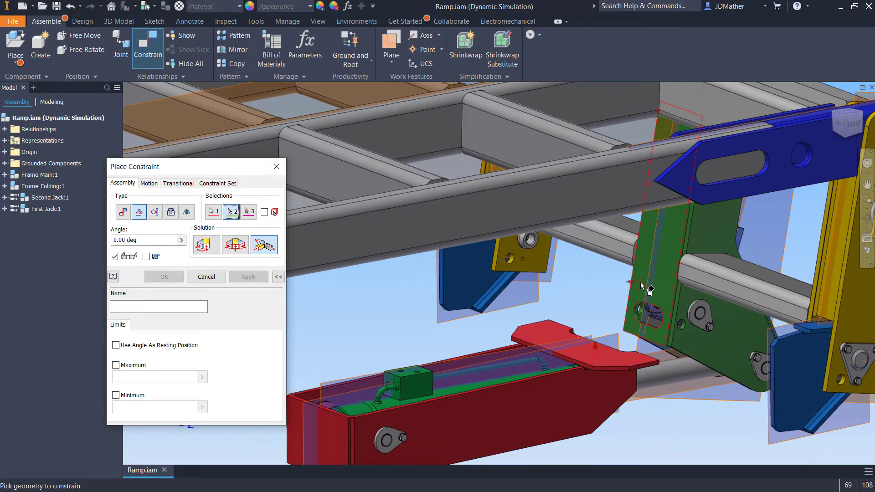
left_click(641, 286)
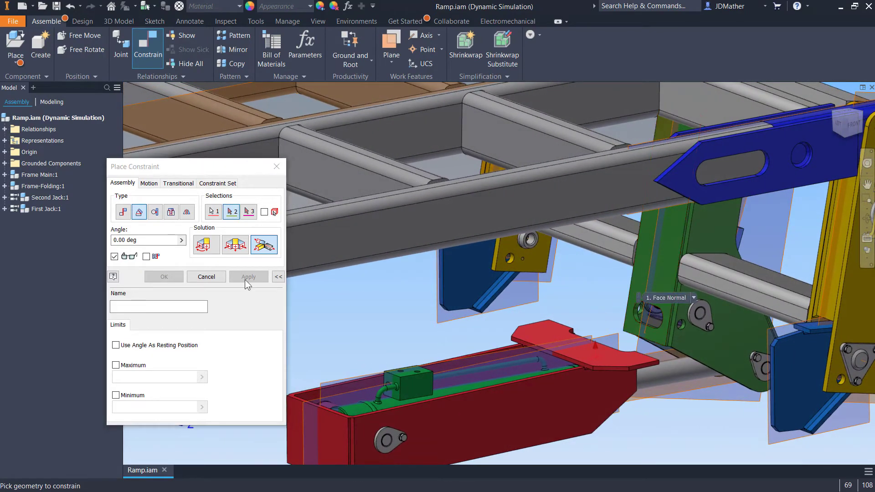
left_click(148, 255)
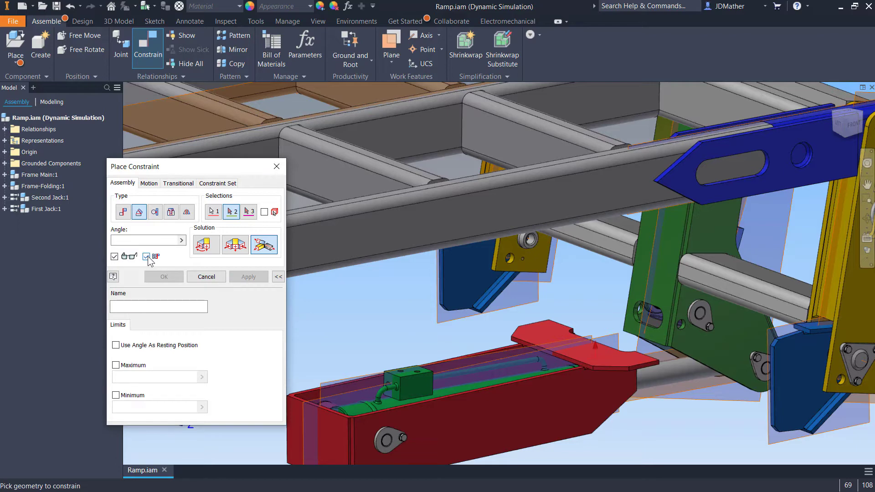
left_click(637, 285)
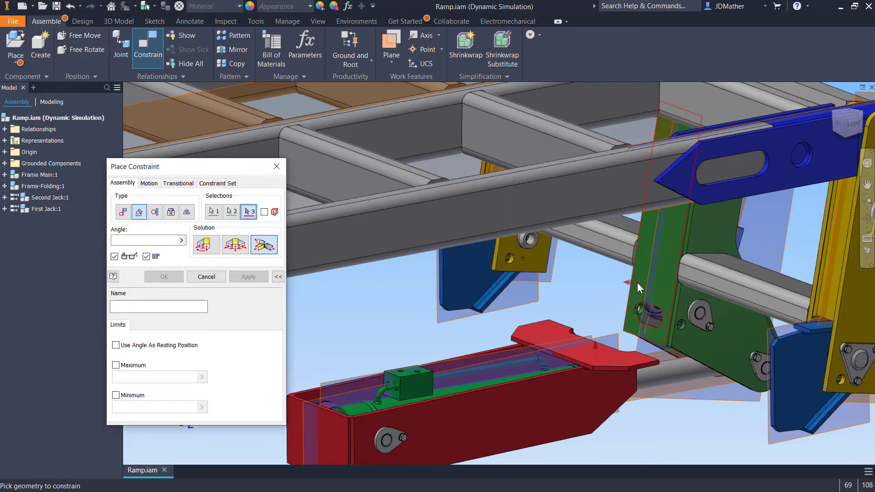
middle_click_drag(567, 321, 535, 384, "shift")
middle_click_drag(550, 342, 388, 299, "shift")
scroll(390, 294, "up", 3)
left_click(388, 286)
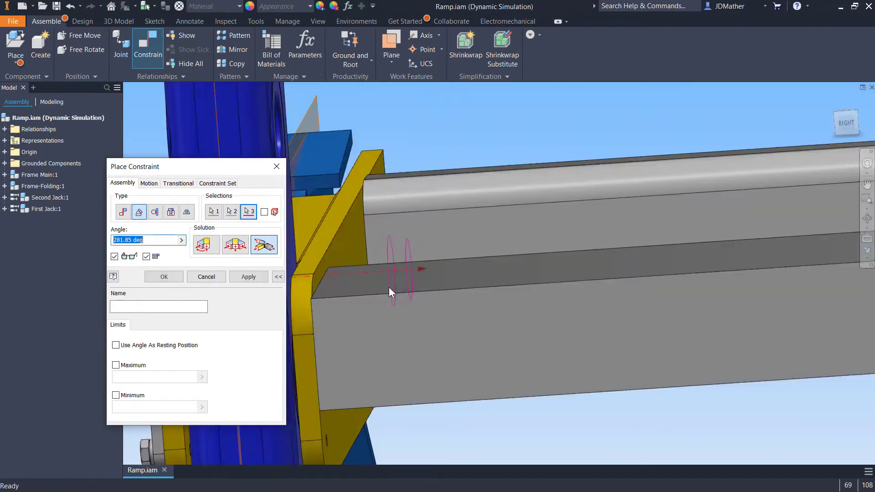
scroll(447, 316, "down", 4)
middle_click_drag(447, 315, 449, 347, "shift")
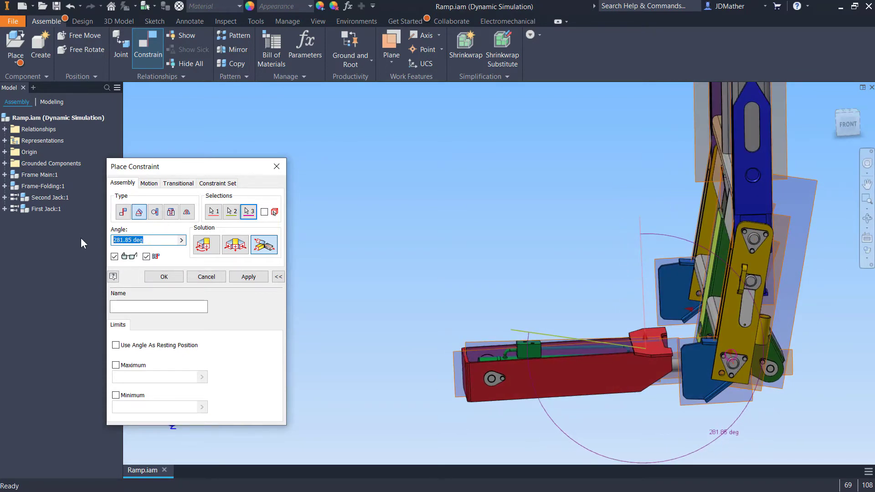
type("90")
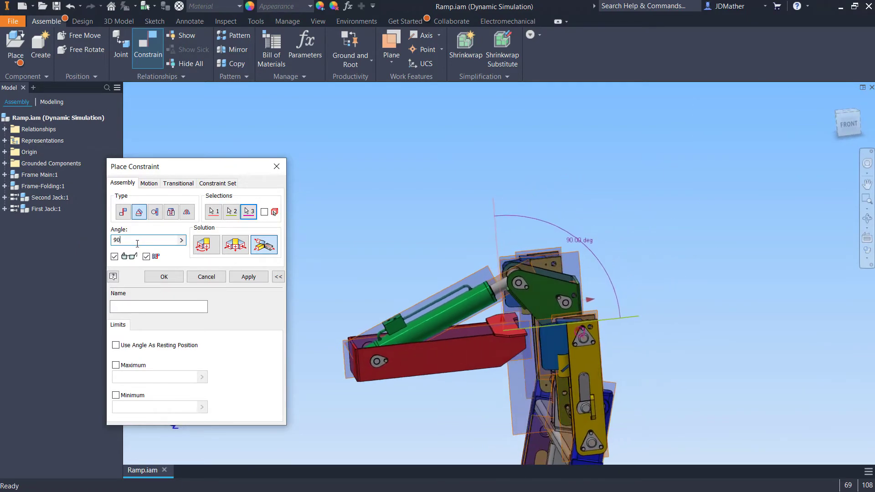
left_click_drag(129, 241, 62, 241)
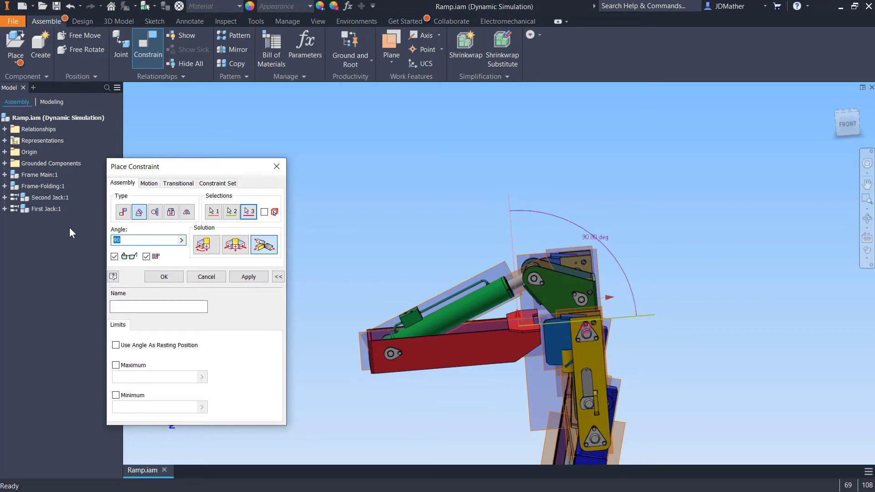
type("180")
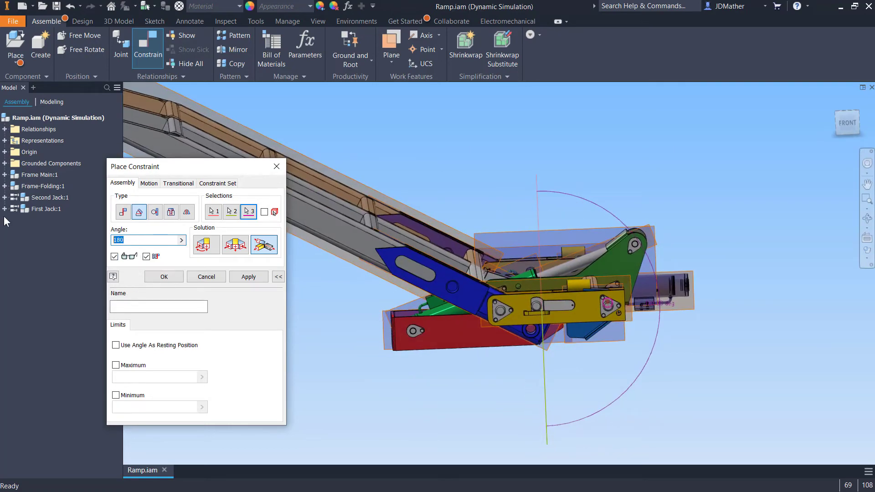
type("0")
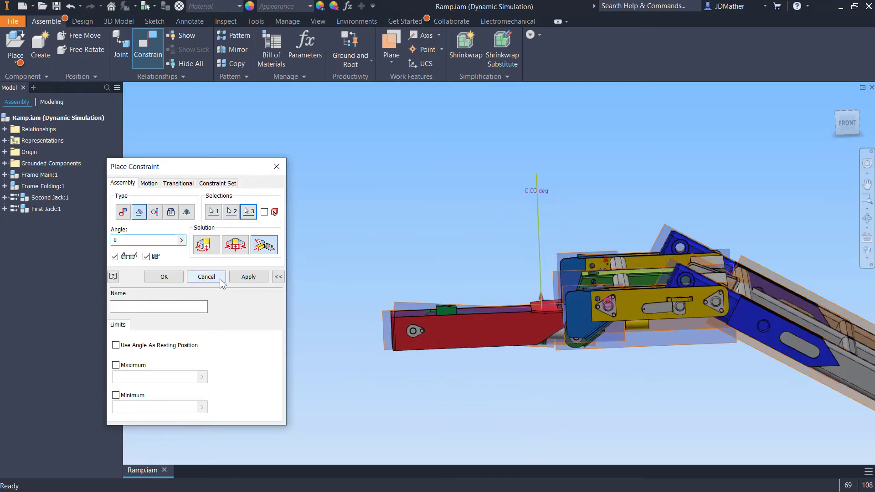
left_click(206, 277)
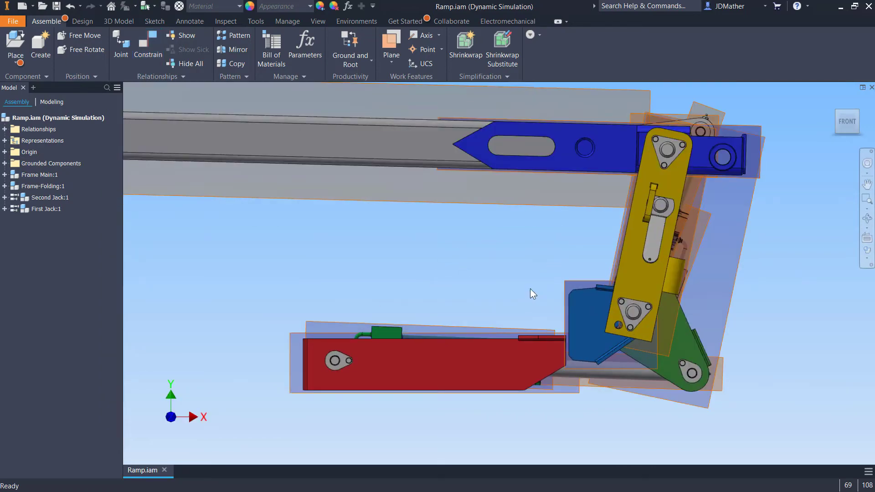
- Swing the folding frame by hand about its base pins until it stands roughly vertical
scroll(594, 260, "up", 2)
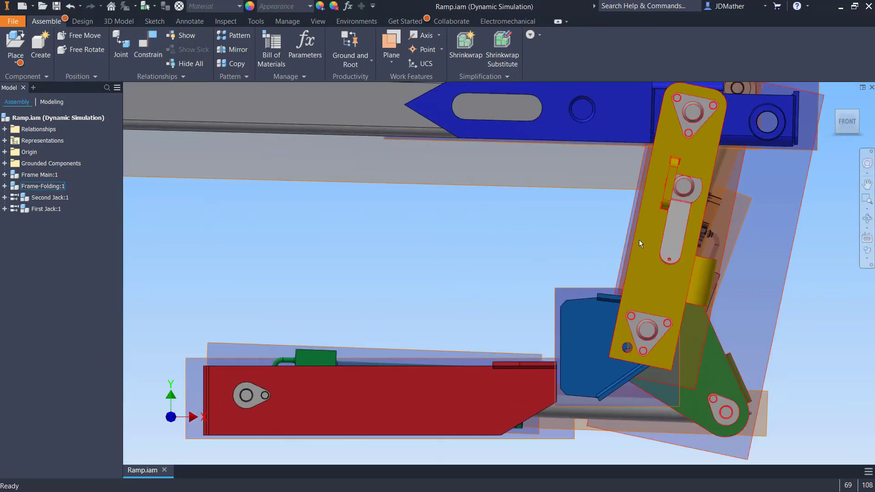
left_click_drag(638, 240, 624, 246)
left_click(514, 253)
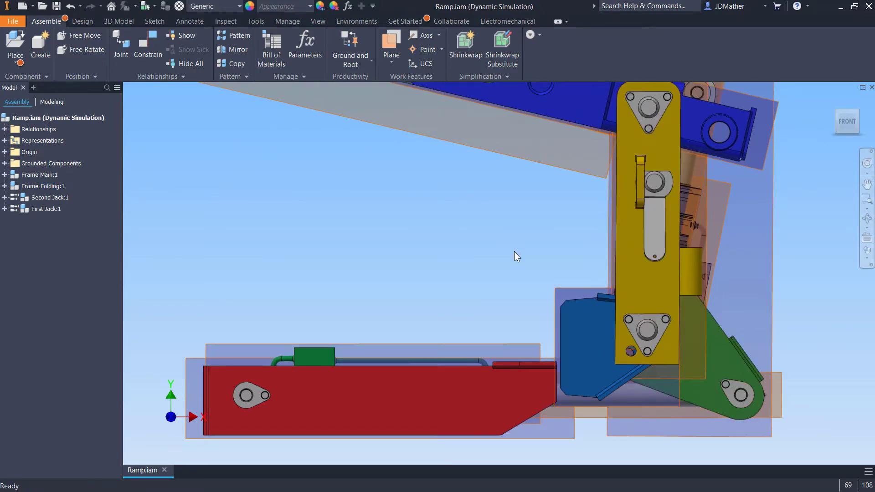
- Define an explicit reference vector angle constraint from the ram housing's top plate to the folding frame's green channel face, referencing the lower pivot pin
key("F6")
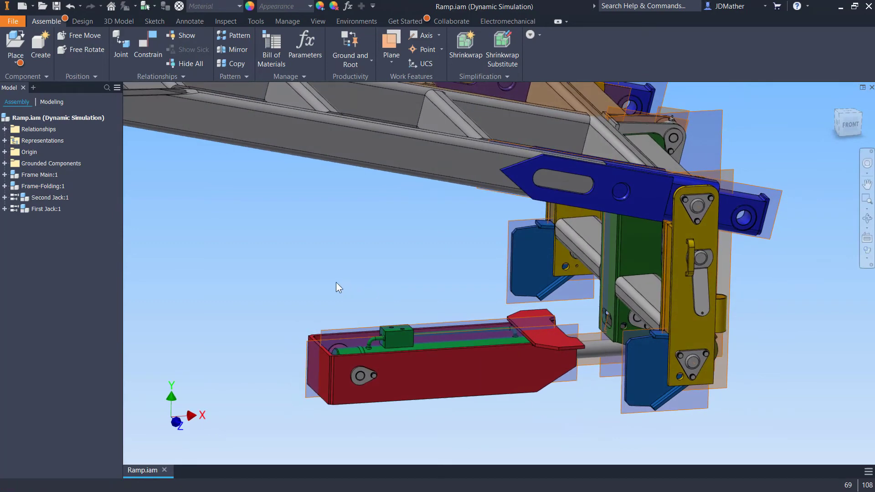
key("c")
left_click(139, 212)
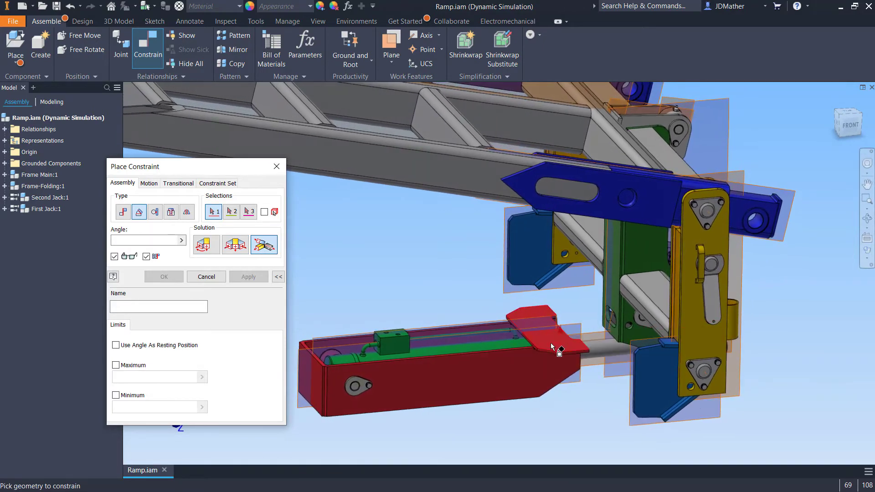
scroll(551, 343, "up", 5)
left_click(465, 176)
scroll(465, 201, "up", 5)
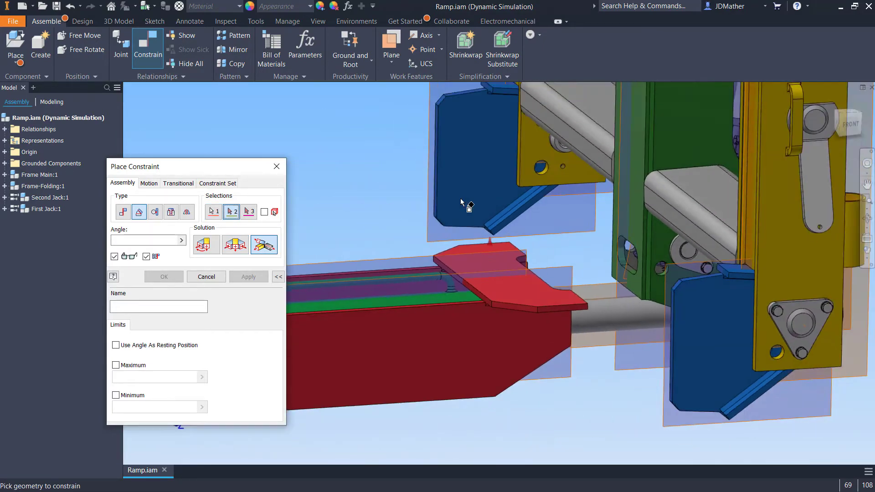
middle_click_drag(519, 285, 597, 239, "shift")
scroll(606, 235, "down", 6)
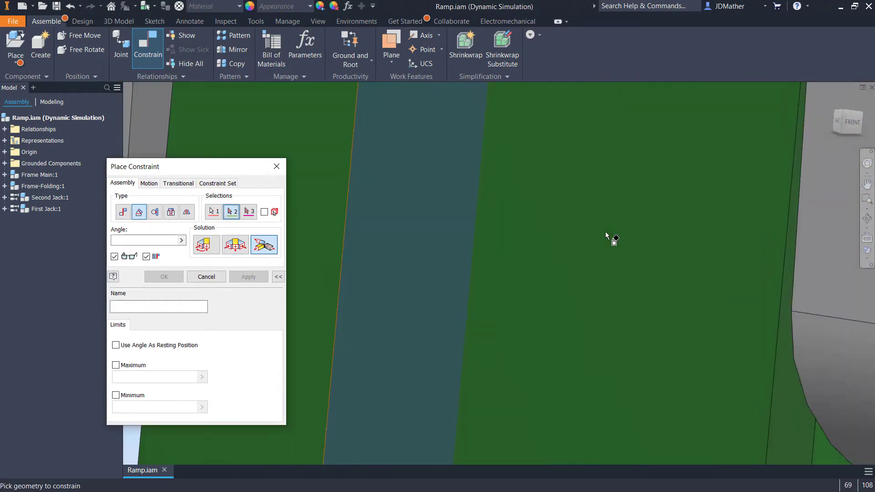
left_click(612, 267)
scroll(613, 267, "up", 6)
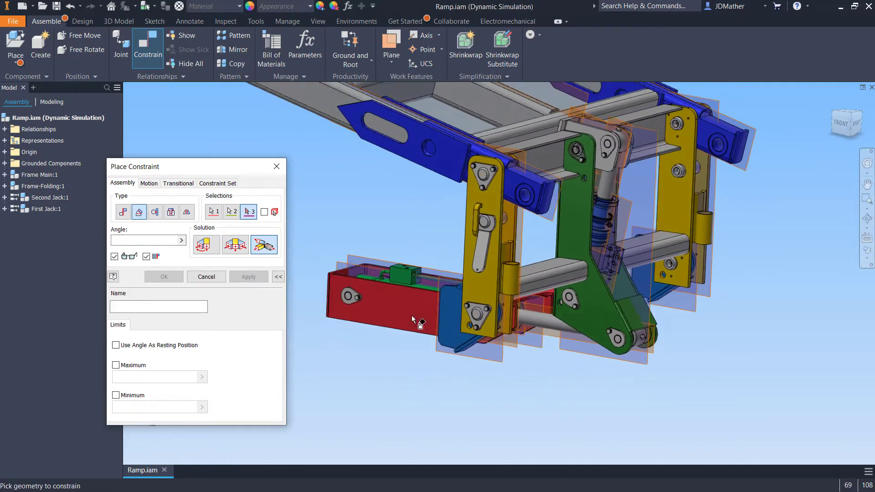
scroll(481, 345, "down", 10)
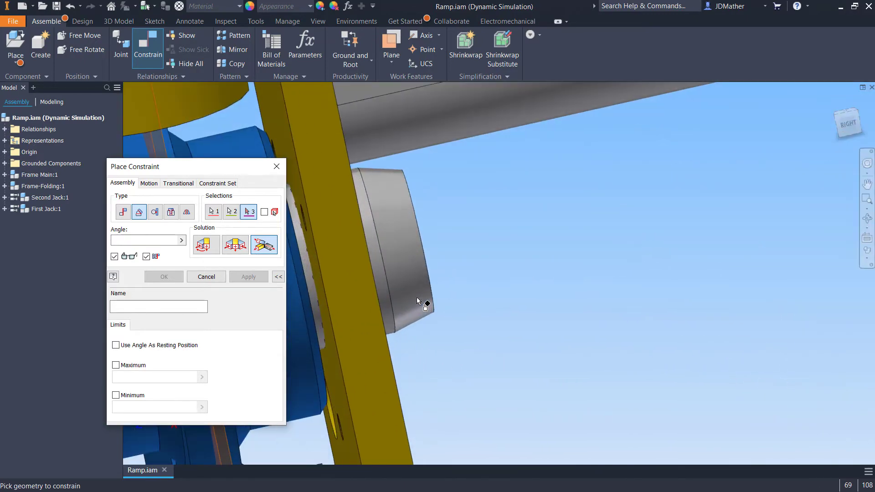
left_click(382, 279)
scroll(383, 278, "up", 10)
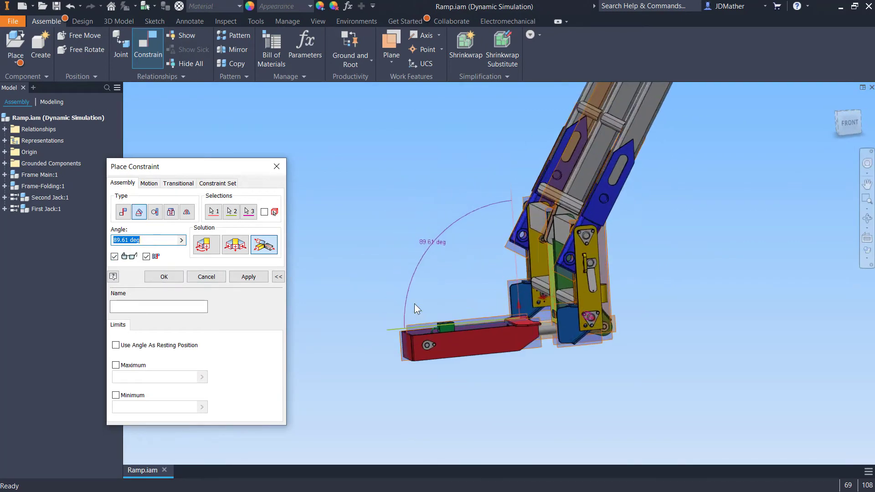
- Set the constraint angle to 90 deg and name the constraint "Home Position 1 - Suppress This"
left_click(155, 241)
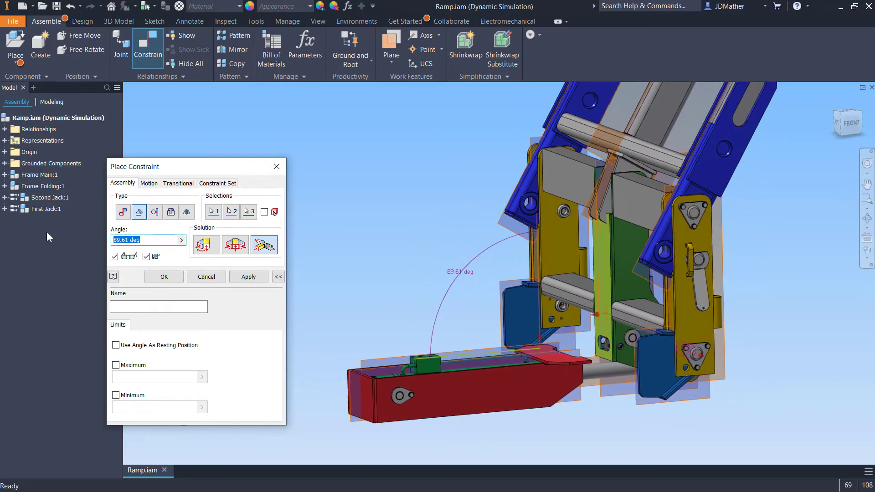
type("90")
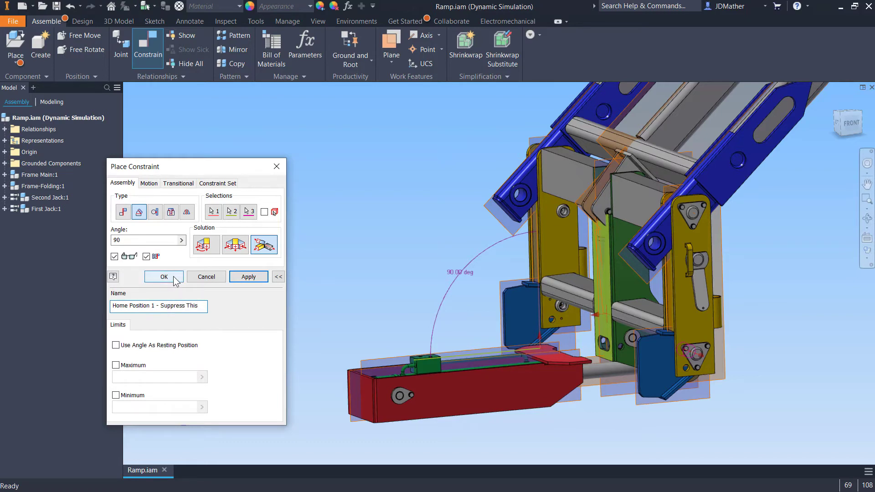
left_click(164, 276)
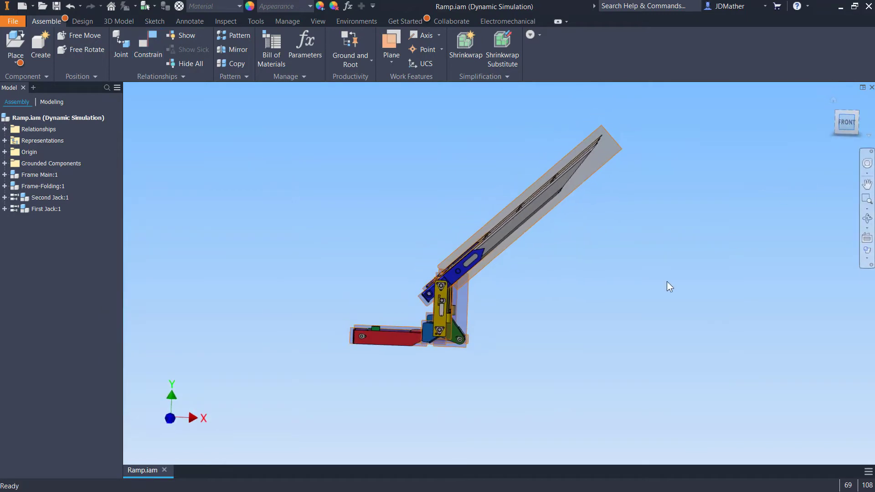
- Swing the main frame down by hand about its pivot on the folding frame until it lies roughly horizontal
left_click_drag(521, 261, 403, 326)
scroll(413, 349, "down", 5)
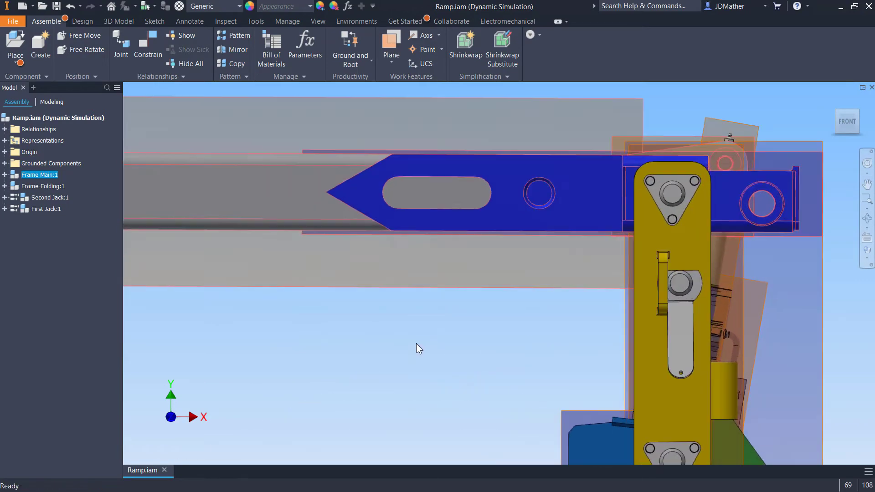
left_click_drag(434, 209, 436, 208)
left_click(427, 307)
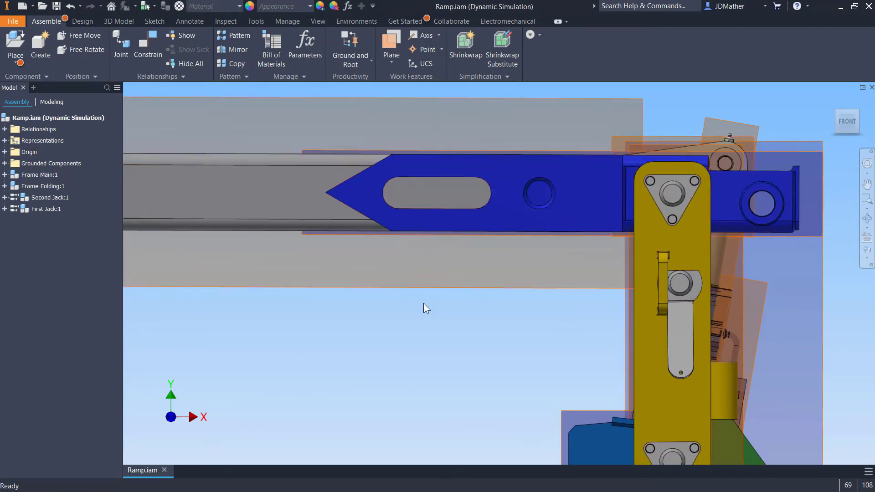
scroll(419, 299, "up", 2)
middle_click_drag(419, 299, 543, 291, "shift")
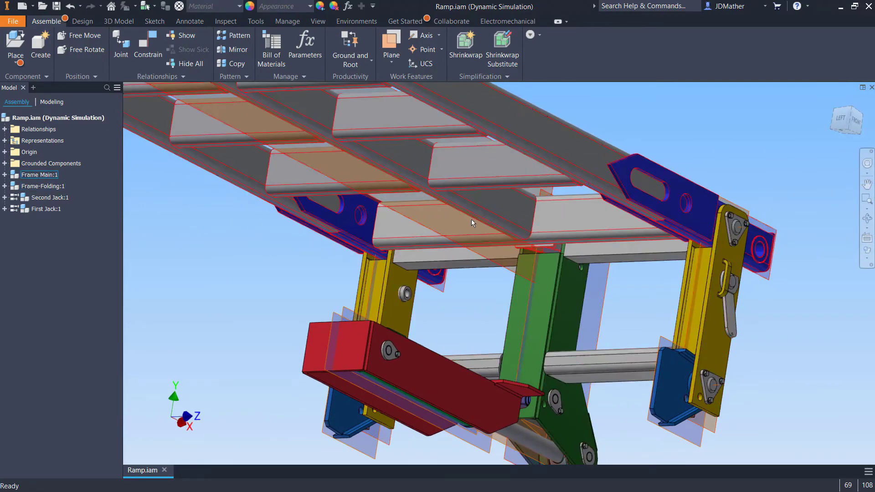
key("F6")
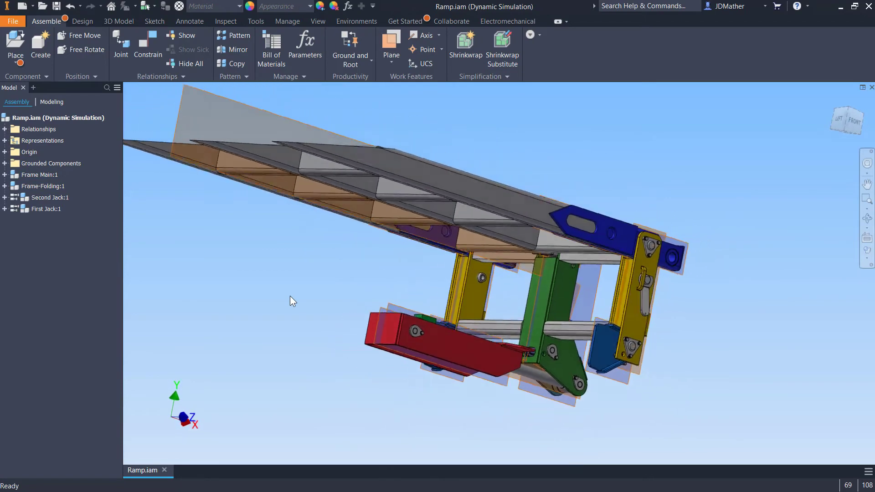
- Define an explicit reference vector angle constraint from the folding frame's green channel face to the underside of the main frame's middle rail
key("c")
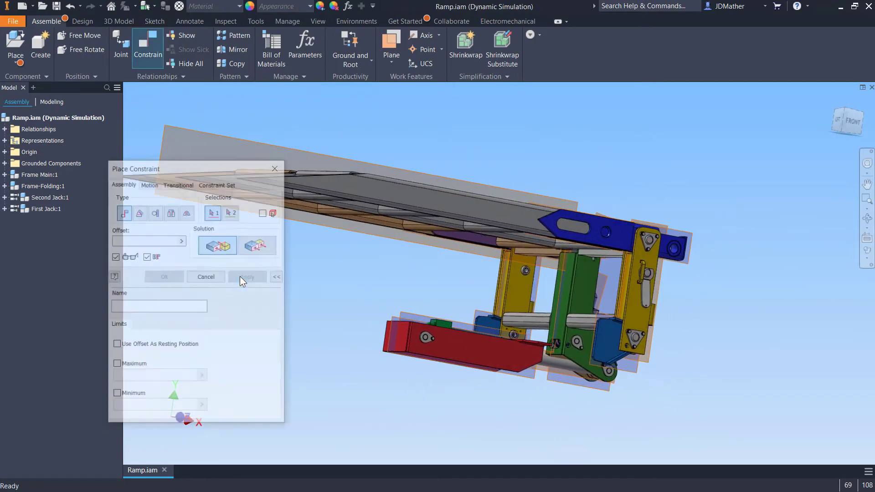
left_click(139, 212)
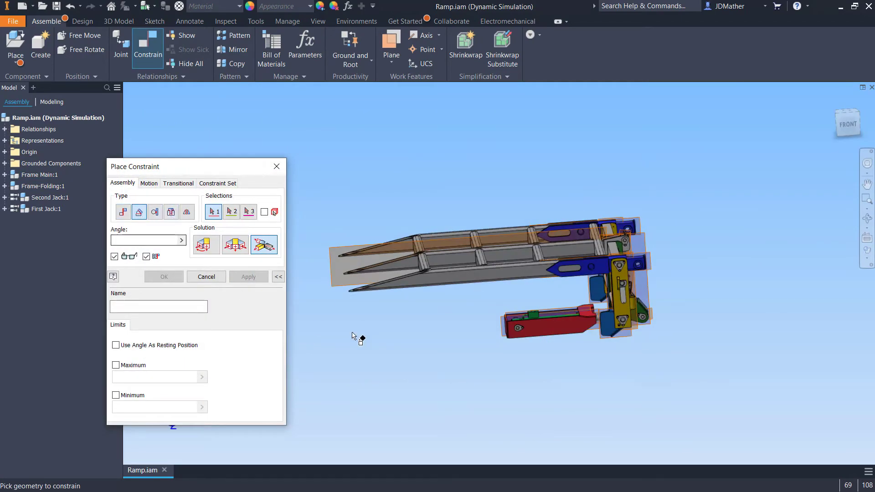
scroll(357, 336, "down", 6)
scroll(577, 280, "up", 3)
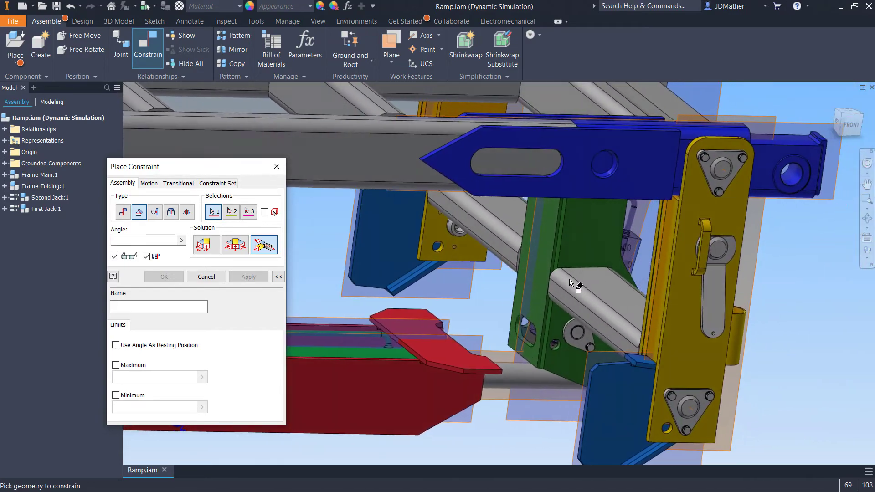
scroll(553, 267, "down", 6)
left_click(515, 258)
scroll(514, 256, "up", 4)
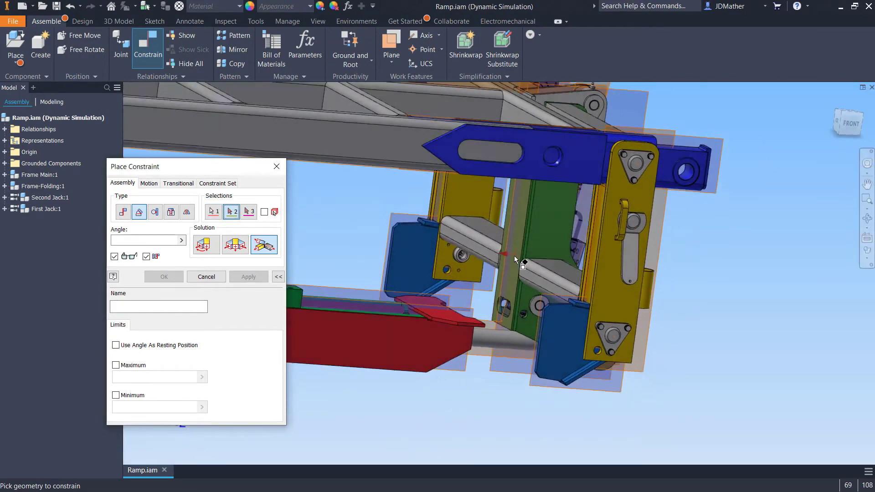
middle_click_drag(519, 258, 564, 273, "shift")
scroll(563, 275, "down", 3)
scroll(564, 278, "down", 2)
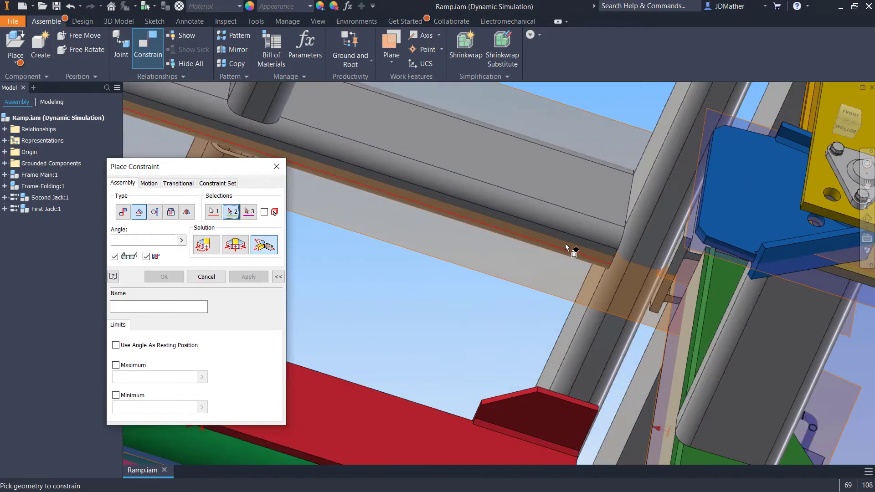
left_click(566, 242)
scroll(299, 273, "up", 5)
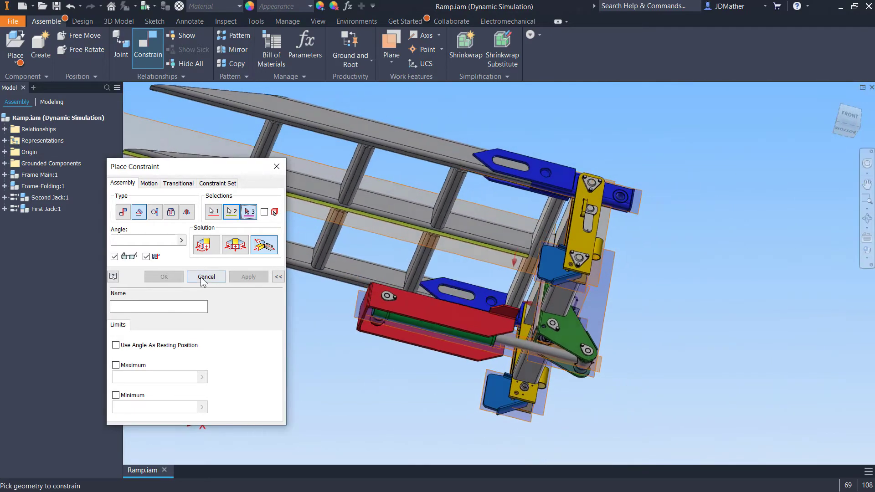
middle_click_drag(292, 287, 367, 305, "shift")
scroll(367, 305, "down", 3)
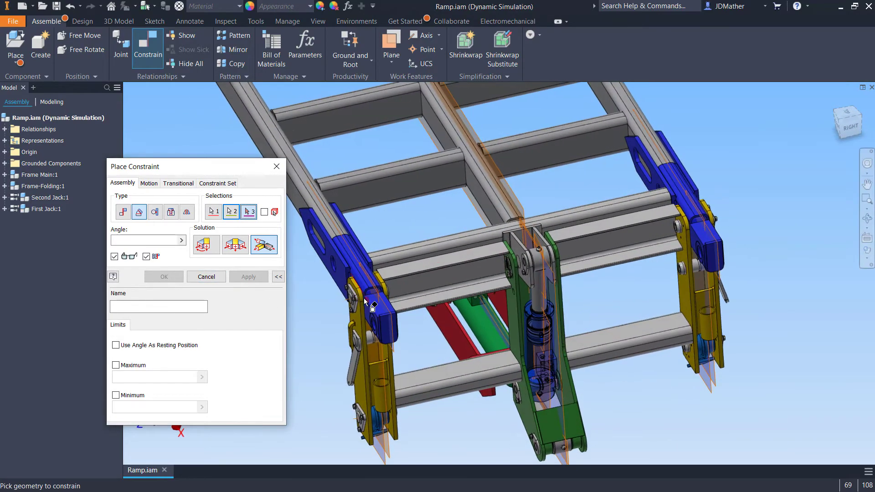
- Use the cylindrical boss on the yellow plate as the angle constraint's reference vector and set the angle to 90 deg
scroll(367, 304, "down", 6)
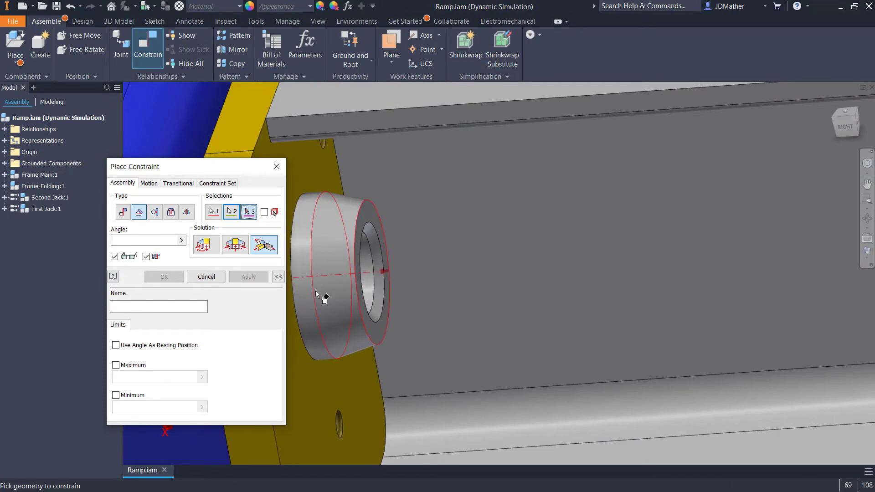
left_click(306, 293)
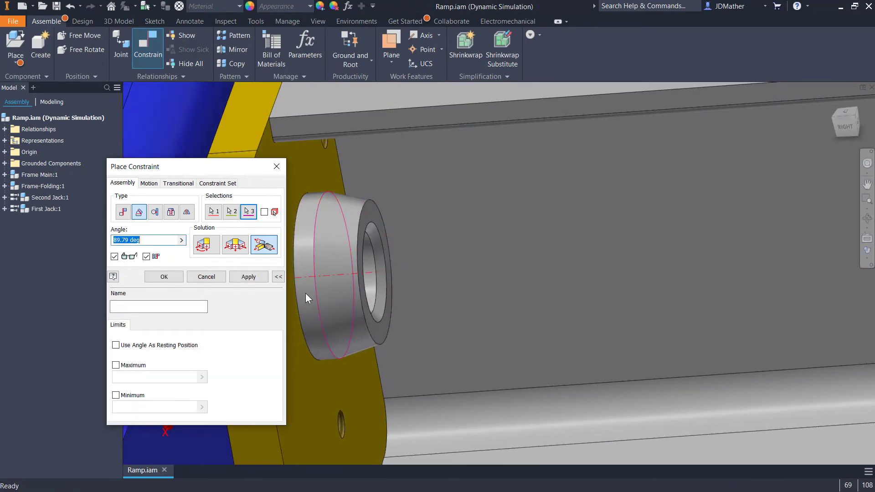
scroll(306, 293, "up", 8)
middle_click_drag(357, 291, 223, 261, "shift")
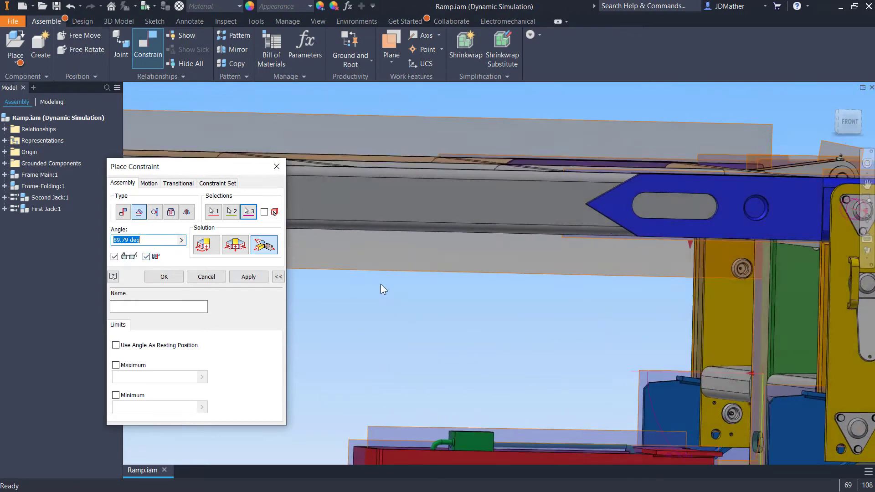
left_click_drag(151, 239, 43, 241)
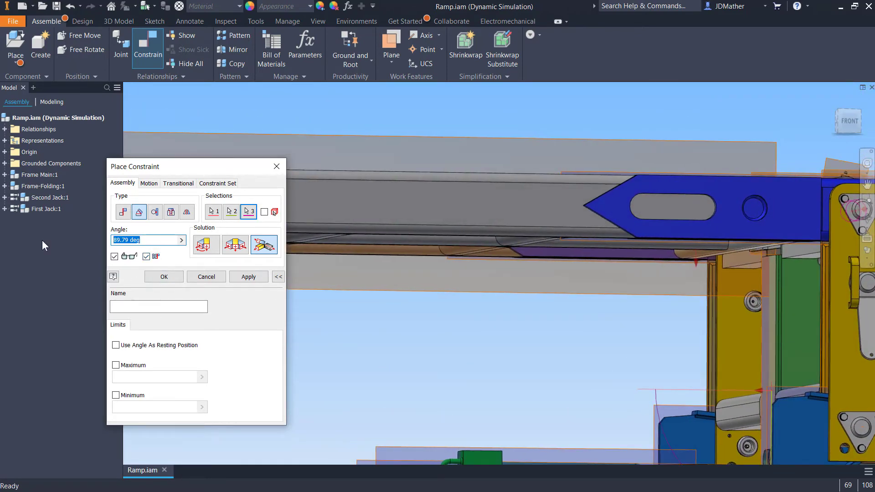
type("90")
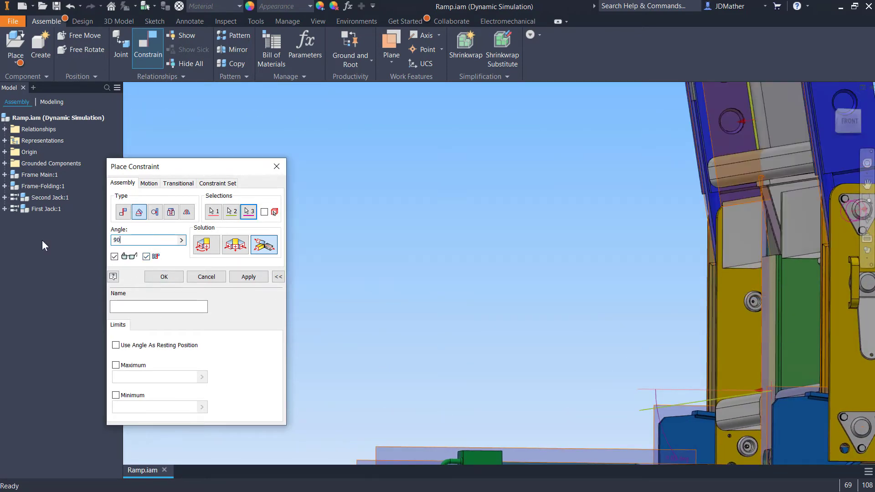
- Turn off offset and orientation prediction, name the angle constraint "Home Postition 2 - Suppress This", and create it
left_click(146, 257)
left_click(143, 307)
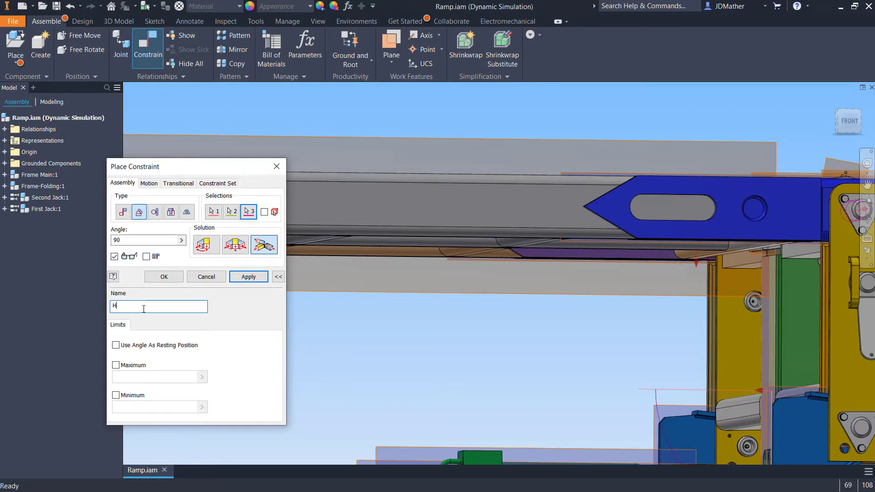
type("Home Postition 2 - Suppress This")
left_click(164, 277)
- Save the Ramp assembly together with all its changed dependent files
scroll(310, 329, "down", 5)
scroll(326, 351, "down", 2)
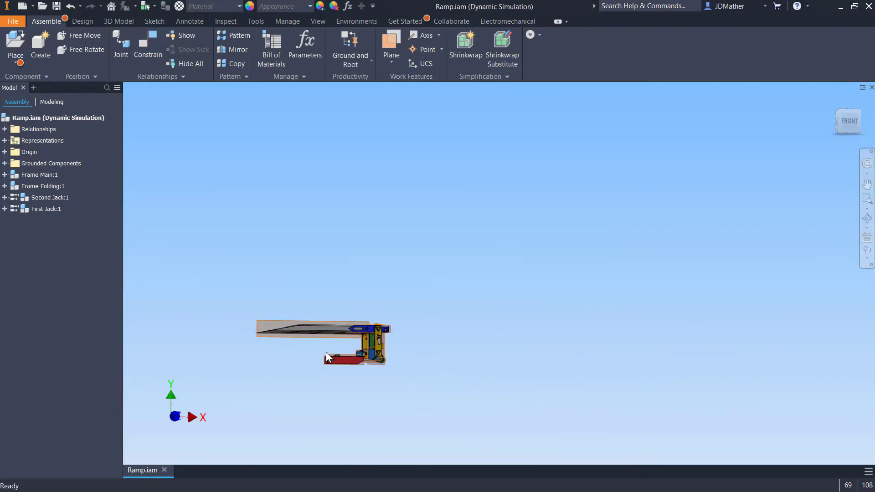
scroll(342, 349, "up", 3)
middle_click_drag(360, 350, 411, 312)
scroll(411, 312, "down", 2)
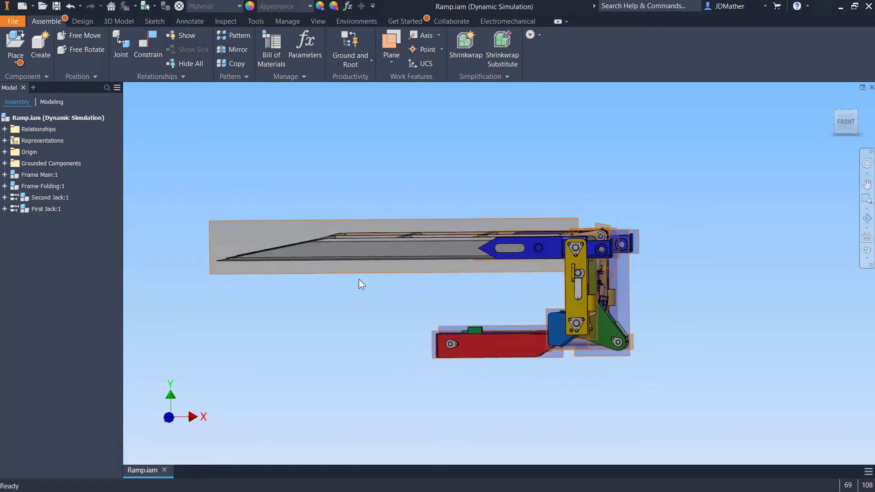
middle_click_drag(359, 279, 419, 288, "shift")
key("F5")
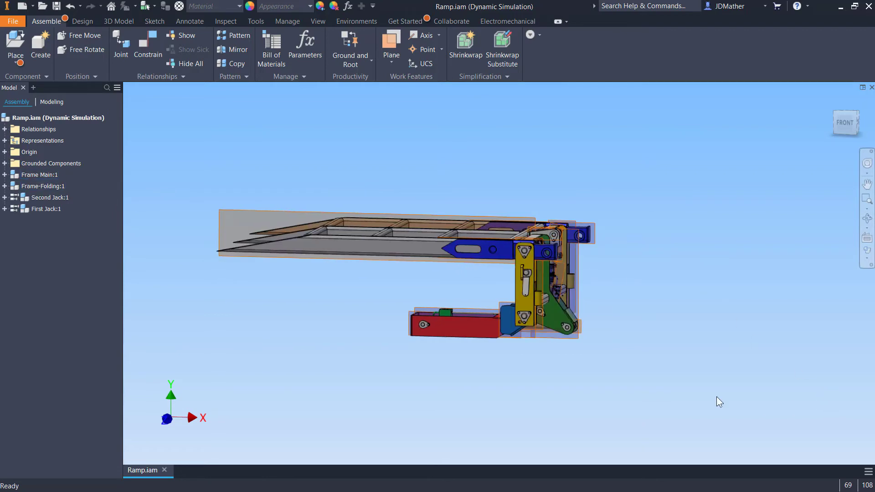
key("F5")
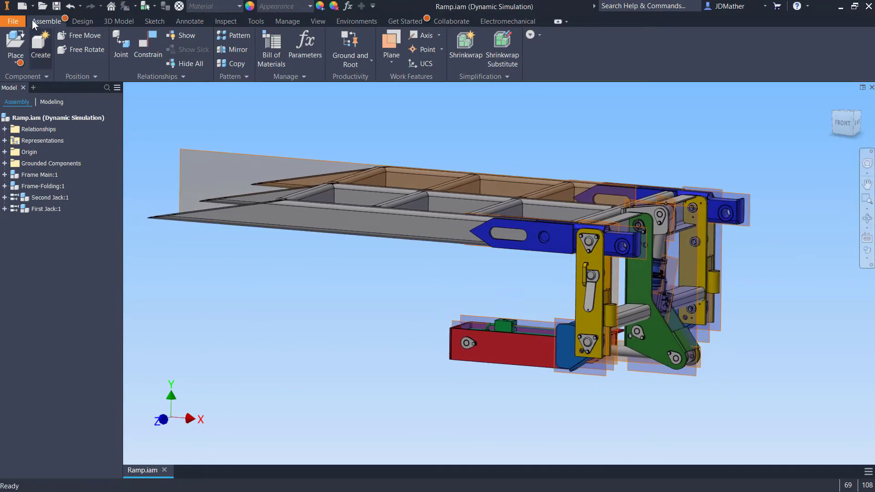
left_click(57, 7)
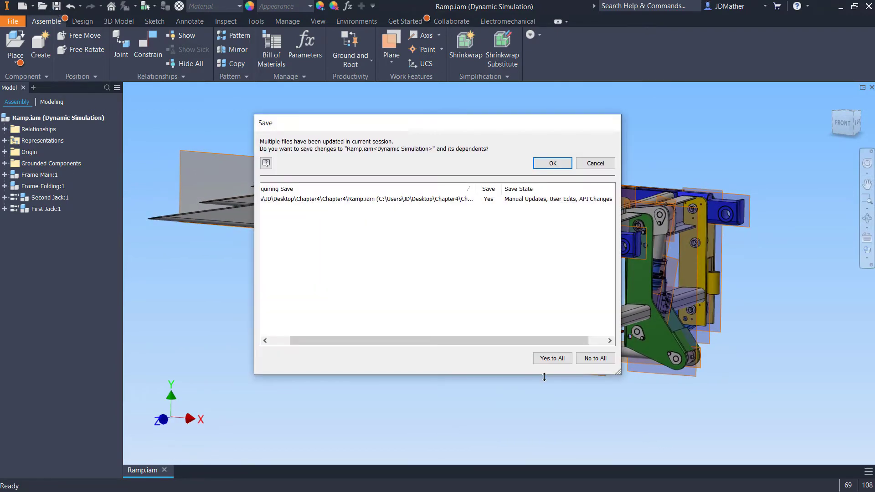
left_click(552, 359)
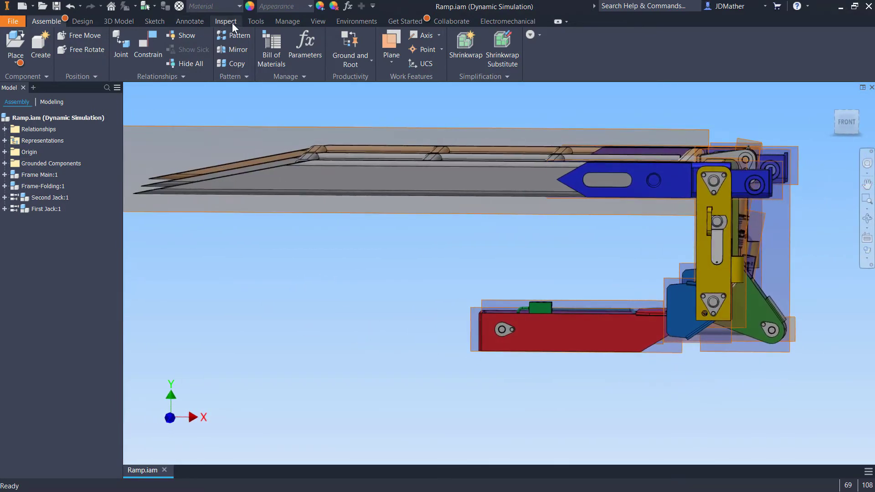
- Cut the assembly with a Half Section View along the YZ Plane through the middle of the red lower channel
left_click(317, 21)
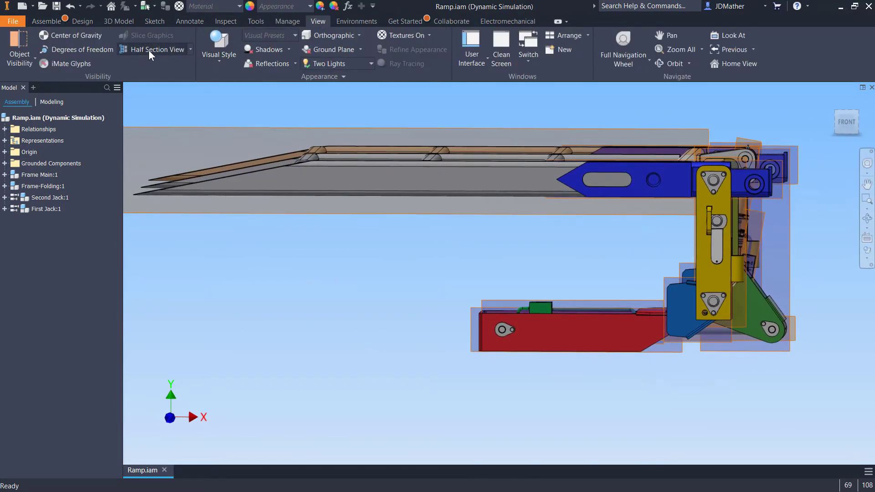
left_click(191, 49)
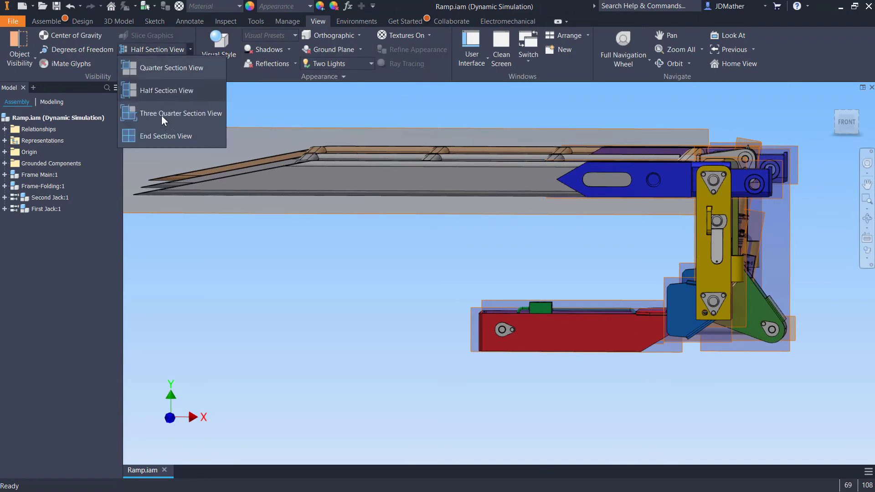
left_click(159, 89)
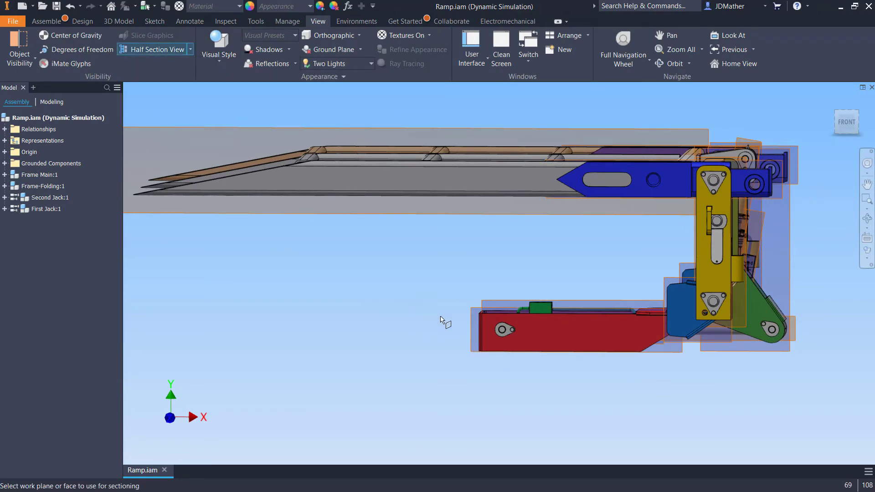
left_click(392, 335)
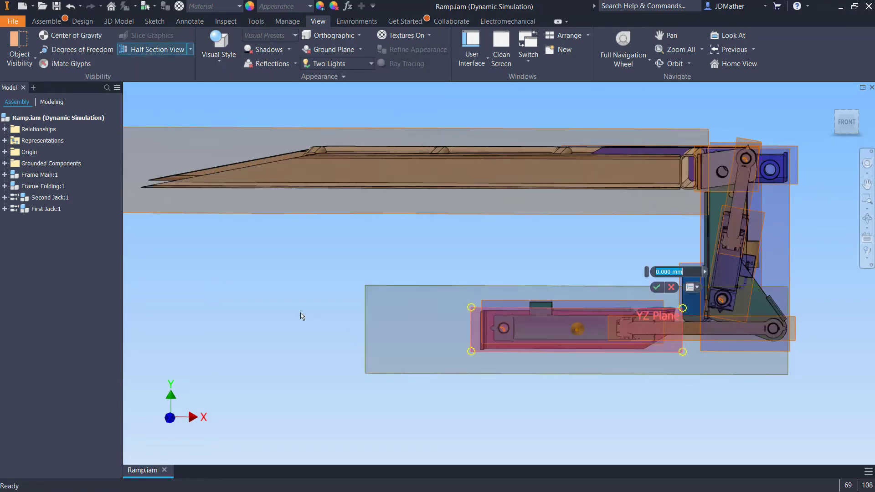
left_click(670, 287)
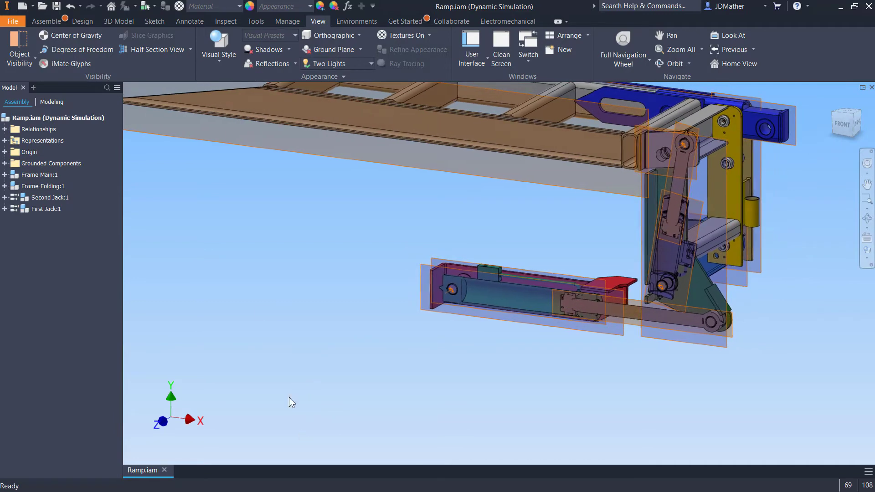
- Hide all work features in the assembly
left_click(26, 45)
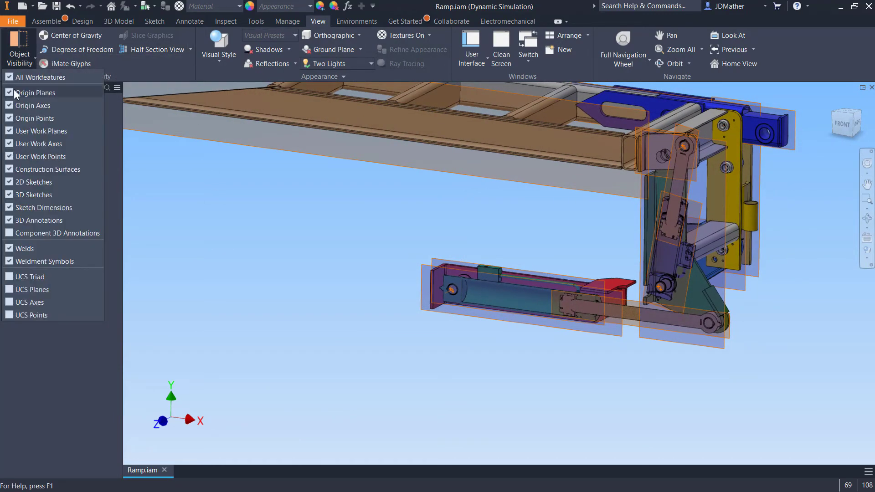
left_click(8, 77)
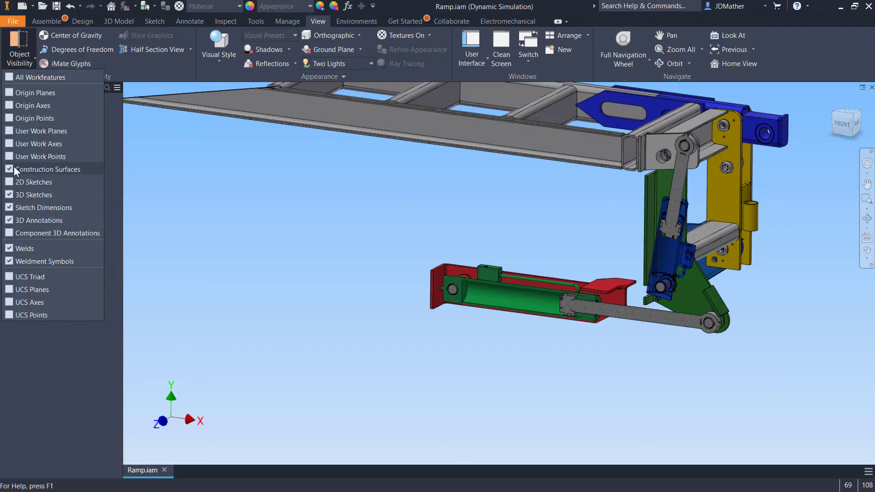
left_click(359, 283)
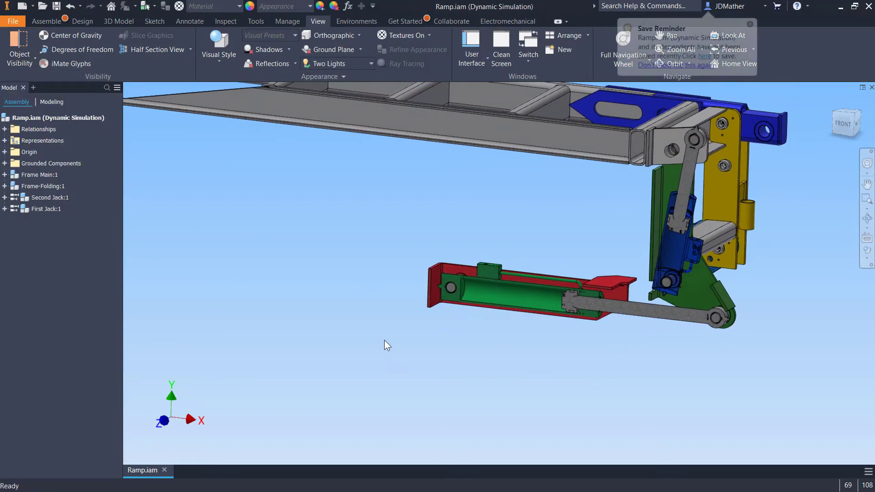
- Examine the sectioned cylinders and the piston positions of the green second jack and the blue first jack
middle_click_drag(384, 340, 671, 209, "shift")
scroll(598, 367, "down", 6)
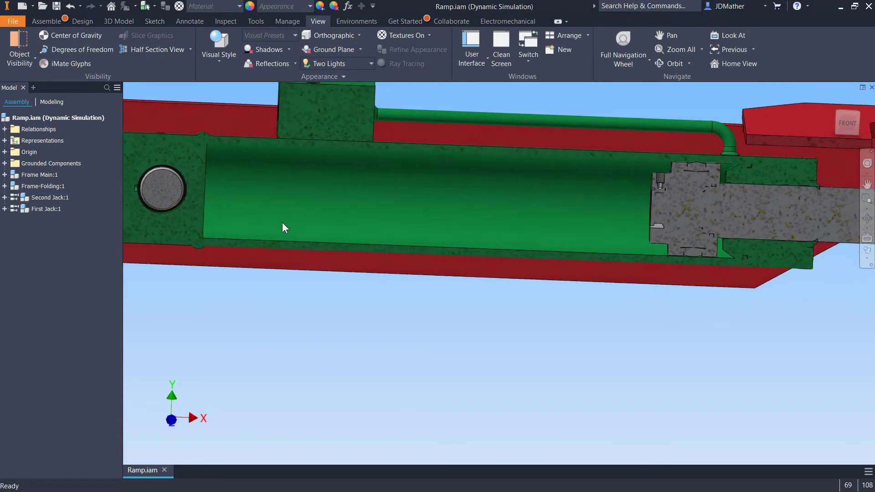
scroll(236, 204, "up", 10)
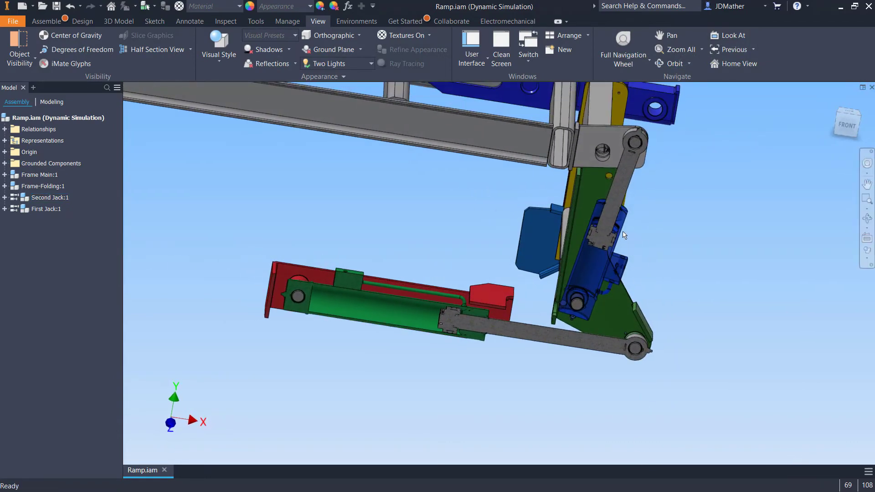
scroll(623, 232, "down", 6)
middle_click_drag(623, 234, 310, 393, "shift")
scroll(562, 305, "up", 3)
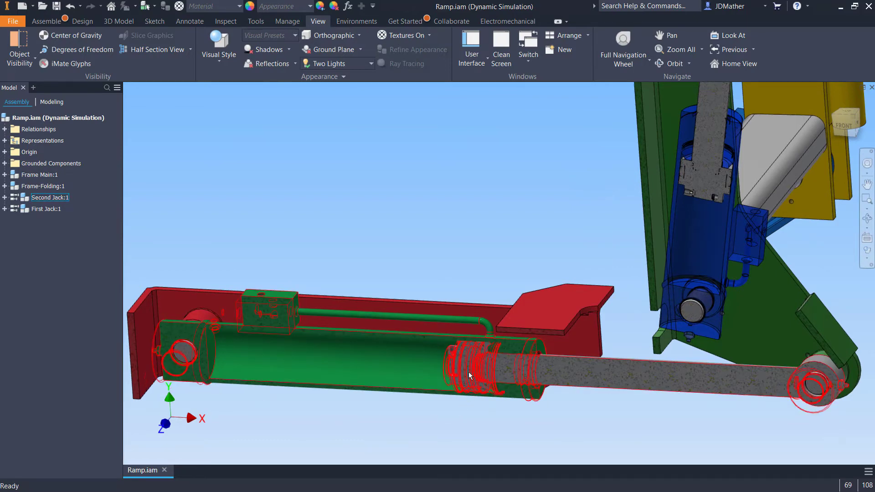
mouse_move(442, 372)
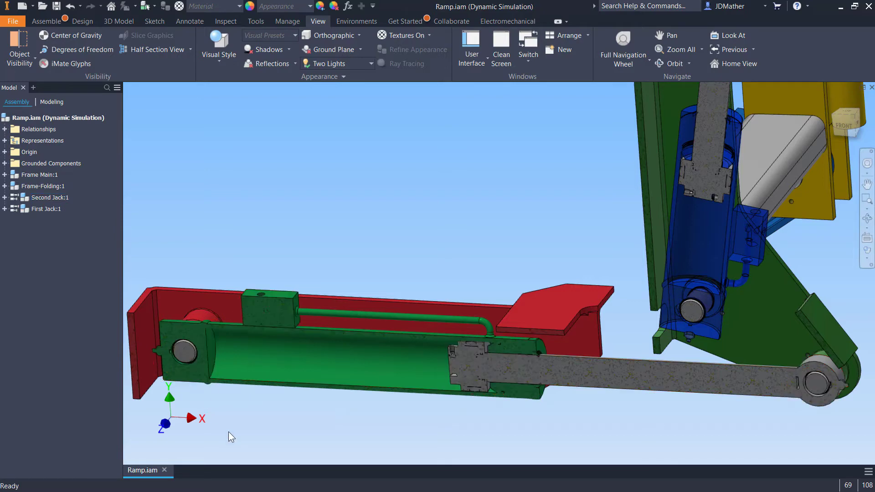
middle_click_drag(249, 223, 299, 233, "shift")
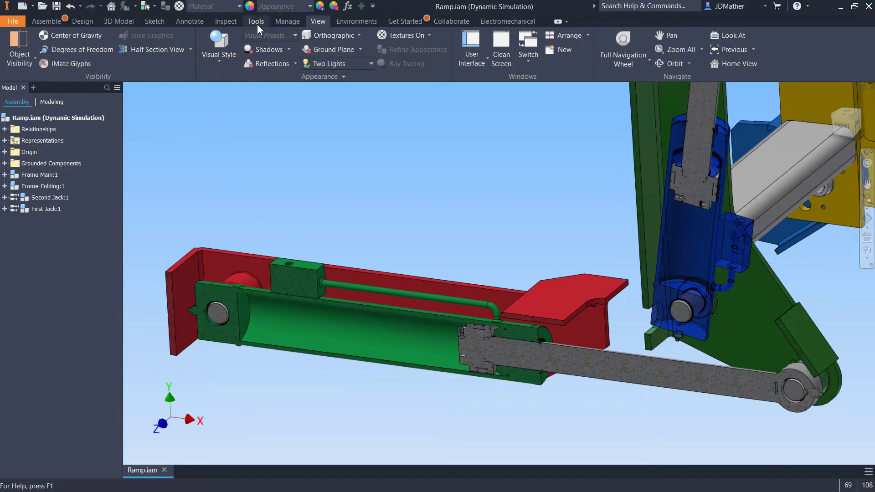
- Measure the distance between the end face of the green second jack's bore and its piston face
left_click(225, 21)
left_click(139, 43)
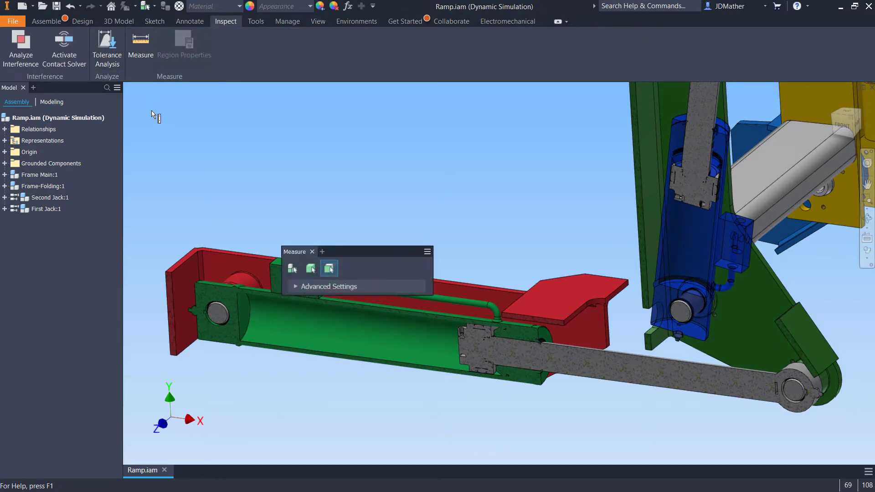
left_click(254, 325)
middle_click_drag(252, 360, 450, 353, "shift")
scroll(450, 353, "down", 4)
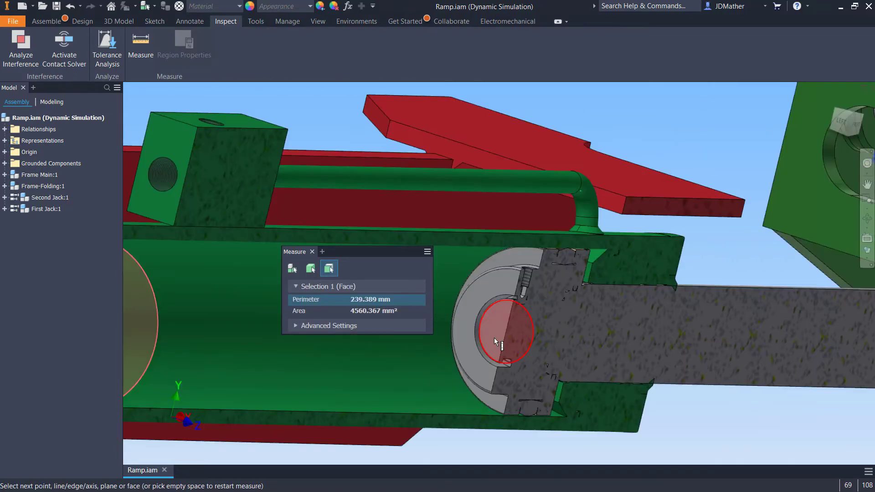
left_click(494, 338)
key("F6")
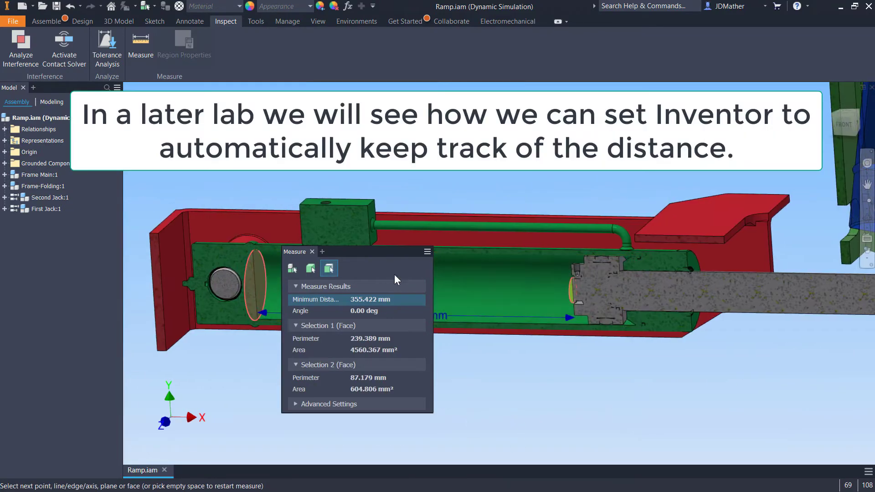
left_click_drag(373, 253, 520, 113)
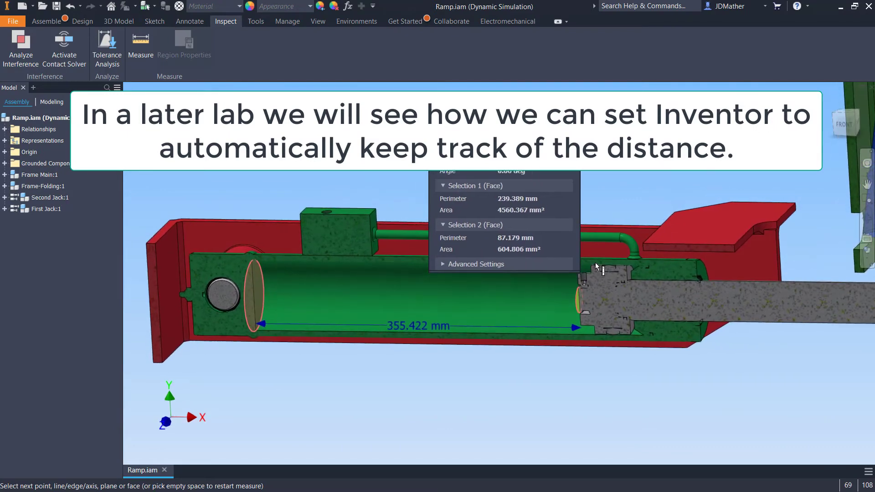
- Restart the measurement and measure from the bottom face of the blue first jack's bore to its piston face
scroll(595, 263, "up", 4)
left_click(531, 410)
middle_click_drag(603, 328, 568, 276, "shift")
scroll(568, 276, "down", 5)
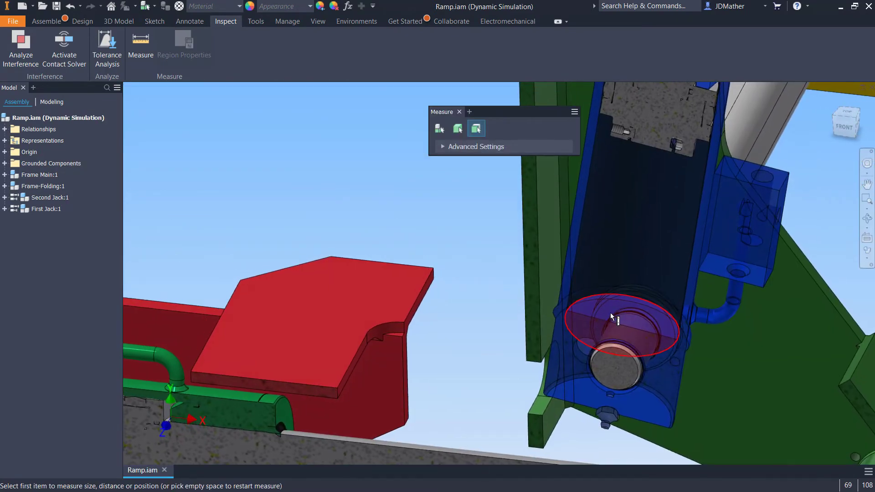
left_click(612, 307)
middle_click_drag(529, 281, 744, 176, "shift")
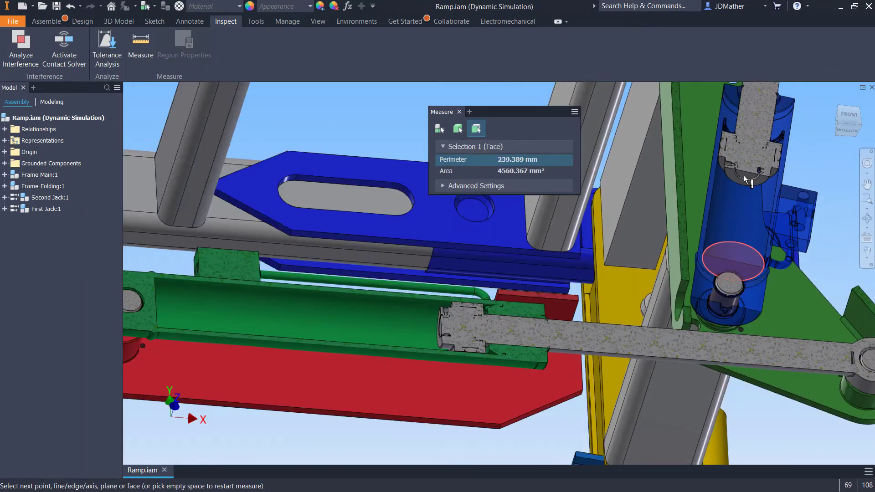
scroll(744, 175, "down", 8)
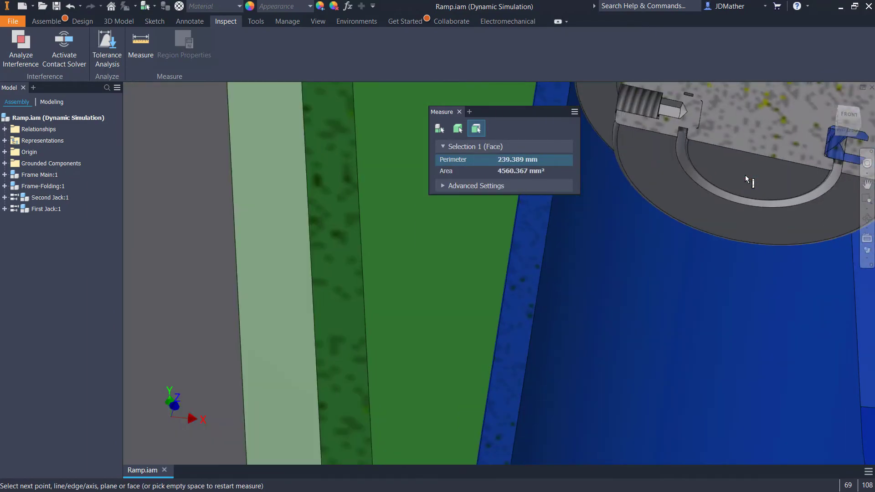
left_click(739, 207)
- Set the Home Position 2 angle constraint to 0 deg so the main frame stands upright in the home position
scroll(728, 208, "down", 10)
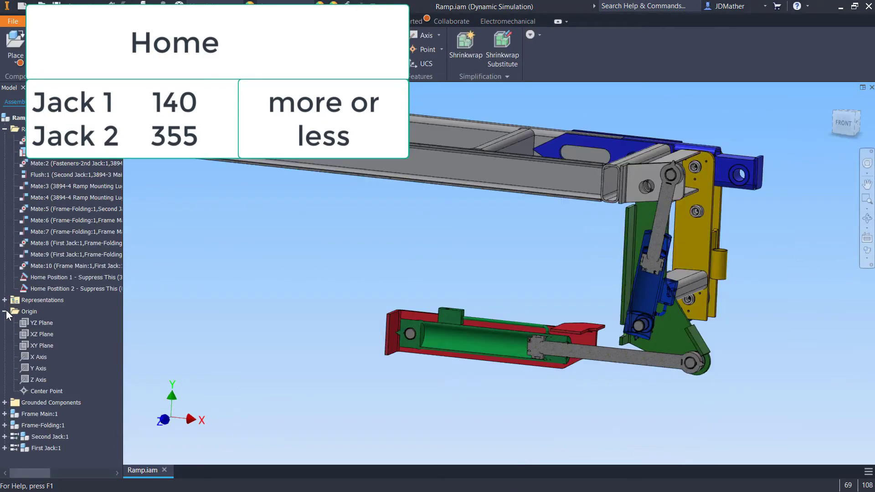
left_click(4, 312)
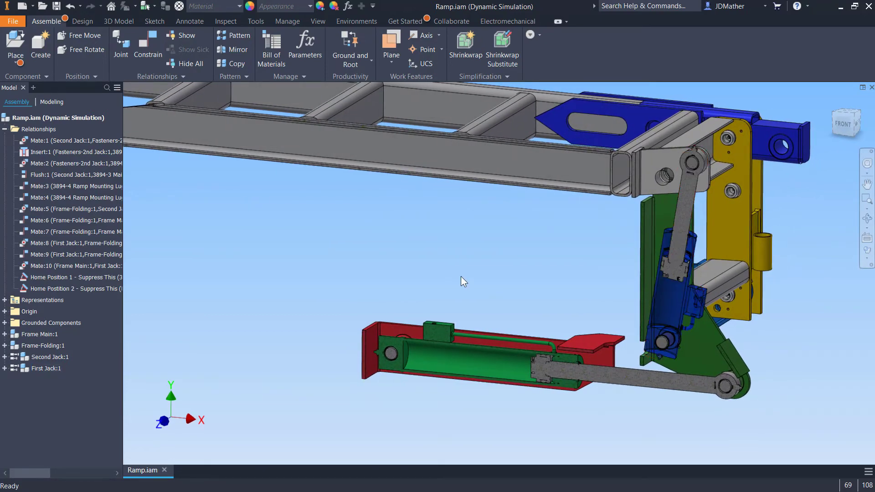
double_click(64, 288)
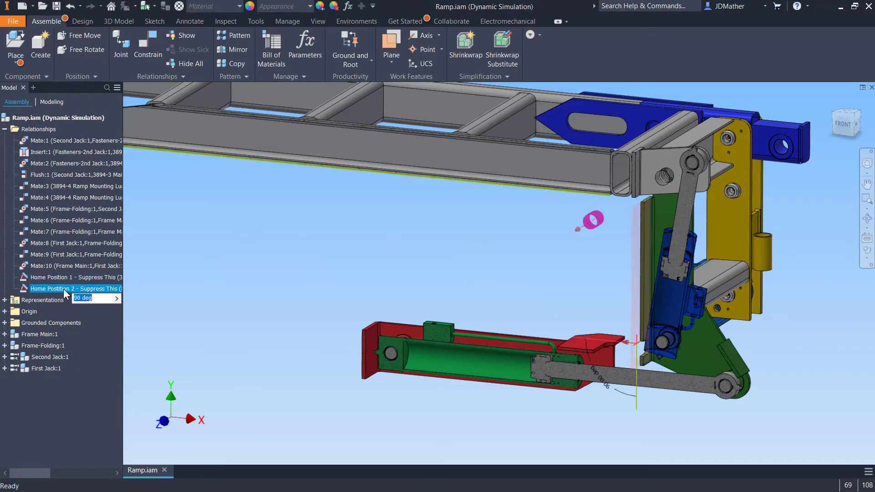
right_click(64, 289)
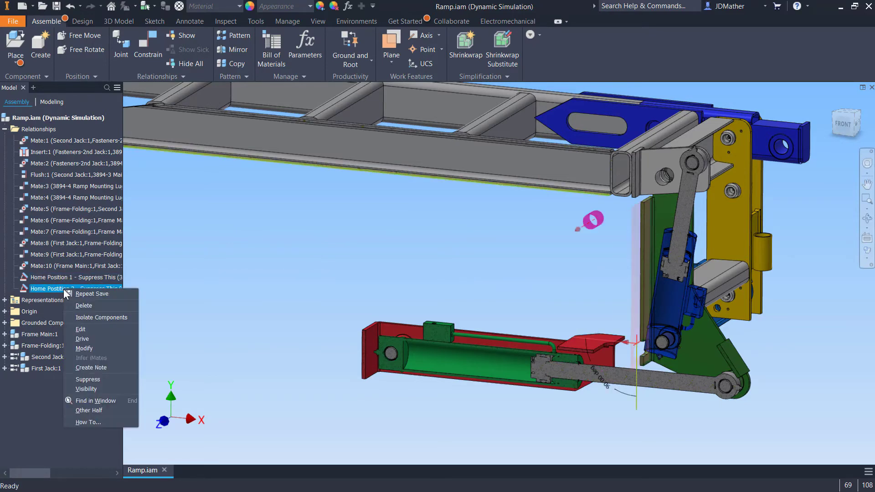
left_click(93, 331)
left_click(123, 244)
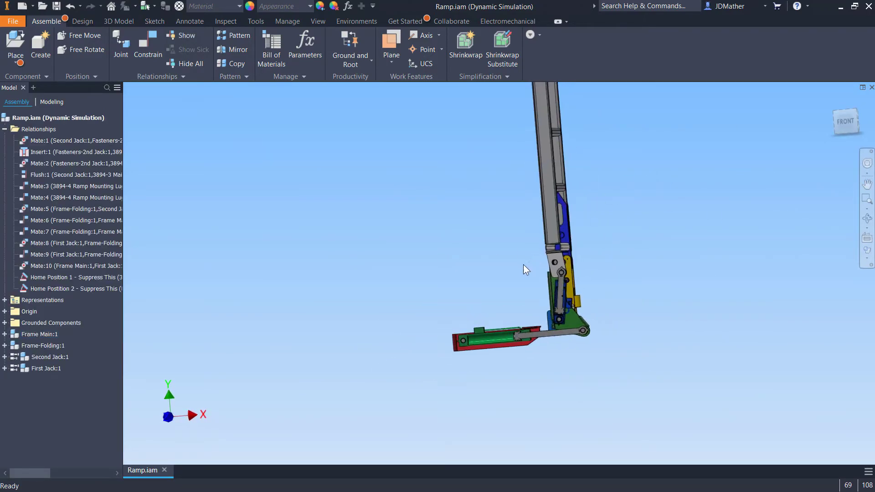
- Measure the distance between the piston face and the bore's end face in the blue first jack
scroll(529, 355, "up", 10)
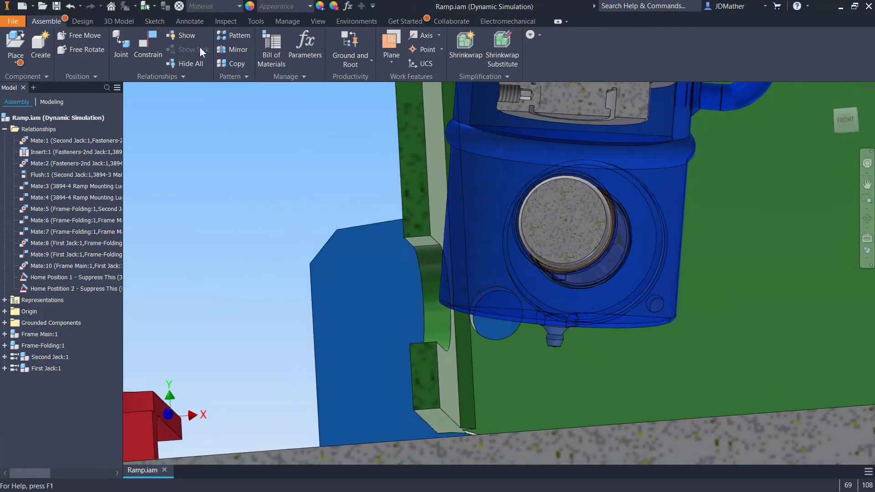
left_click(224, 21)
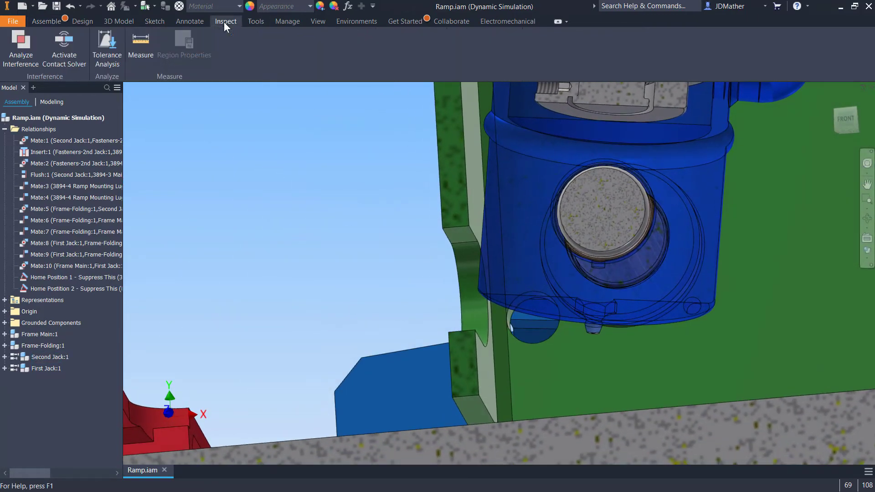
left_click(143, 43)
left_click(627, 116)
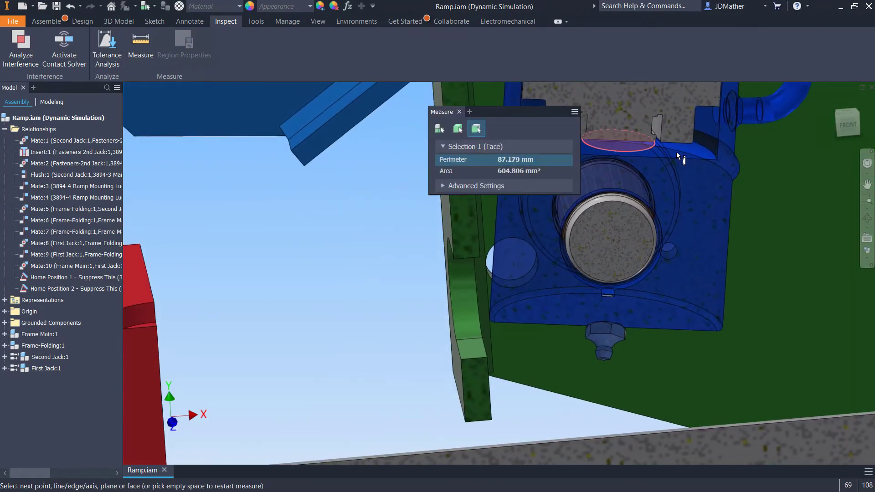
left_click(675, 153)
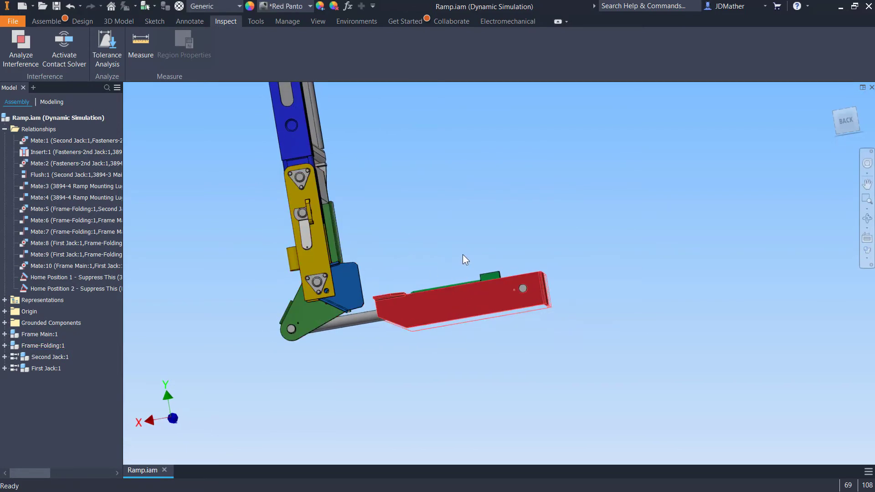
- Create a 2D sketch in the assembly with a horizontal ground line beneath the ramp, extending towards +X, and finish the sketch
key("s")
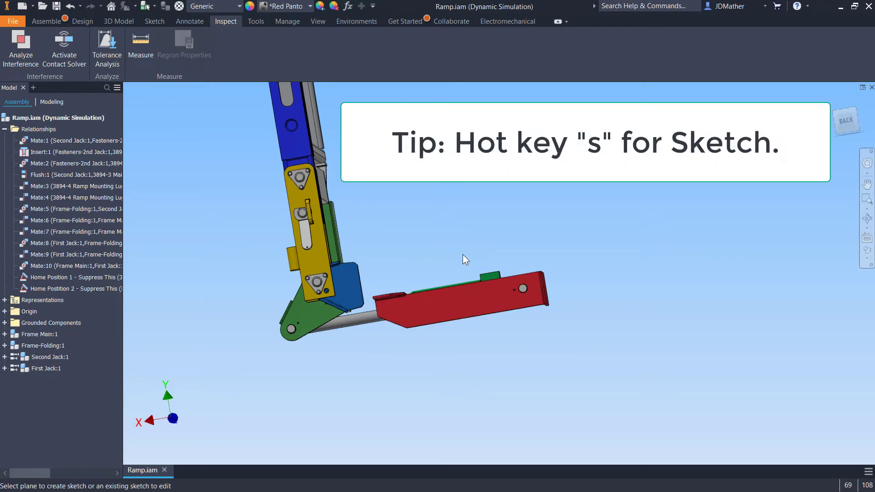
left_click(463, 255)
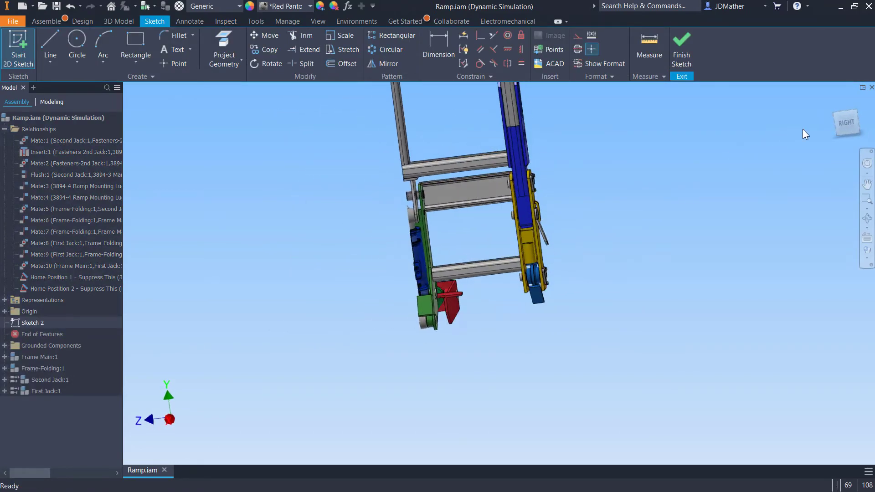
left_click(838, 124)
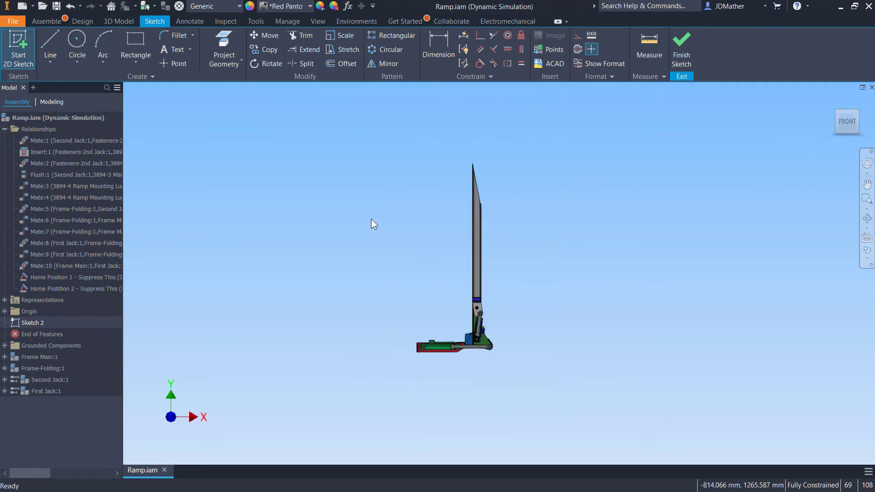
scroll(370, 219, "up", 3)
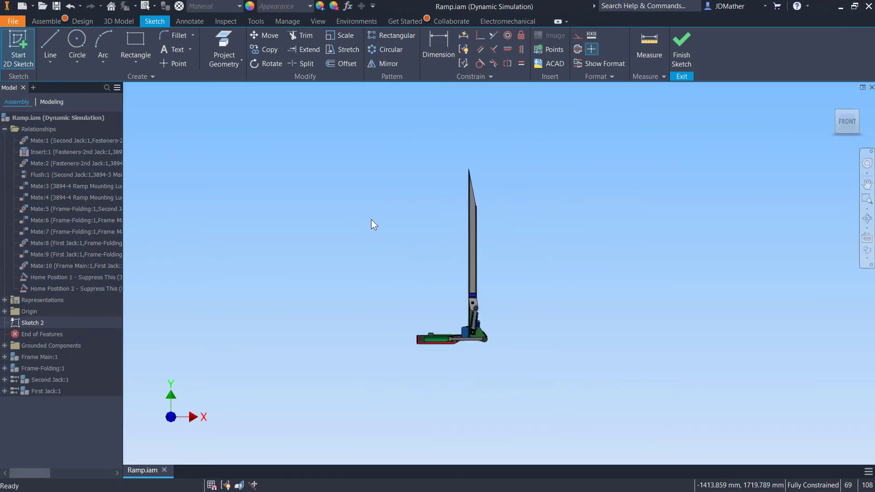
left_click(51, 46)
left_click(471, 366)
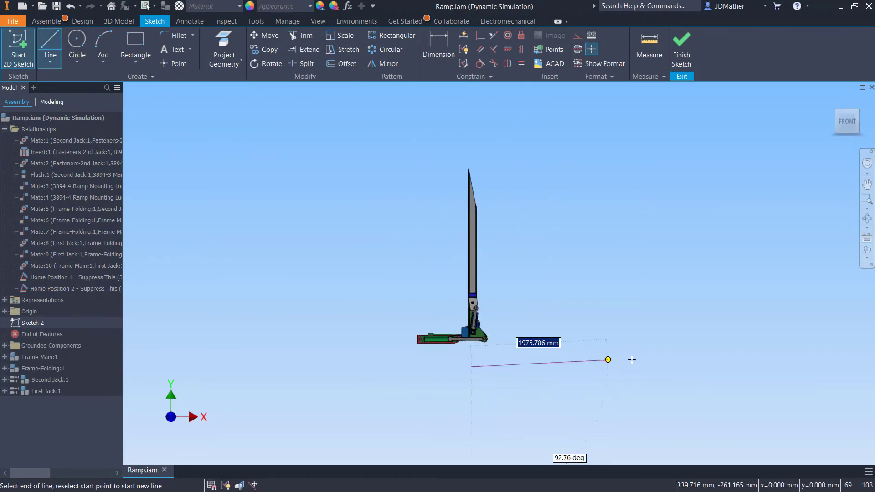
left_click(665, 366)
right_click(665, 366)
left_click(697, 366)
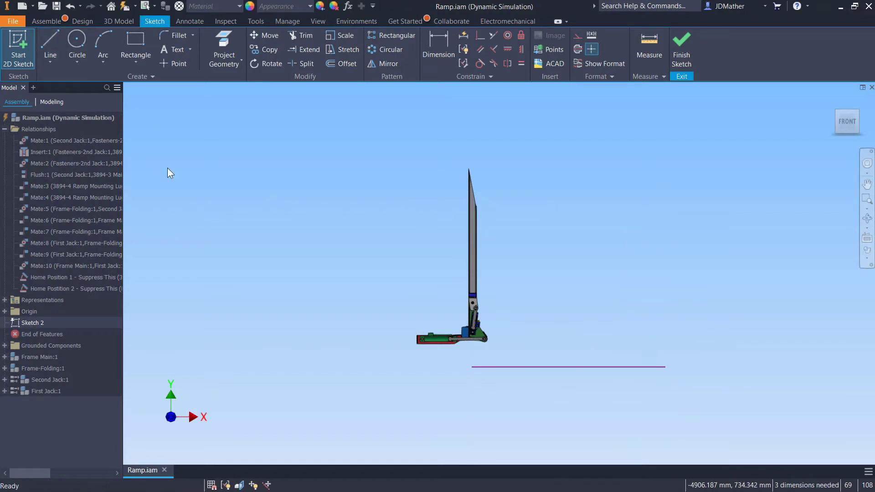
left_click(681, 48)
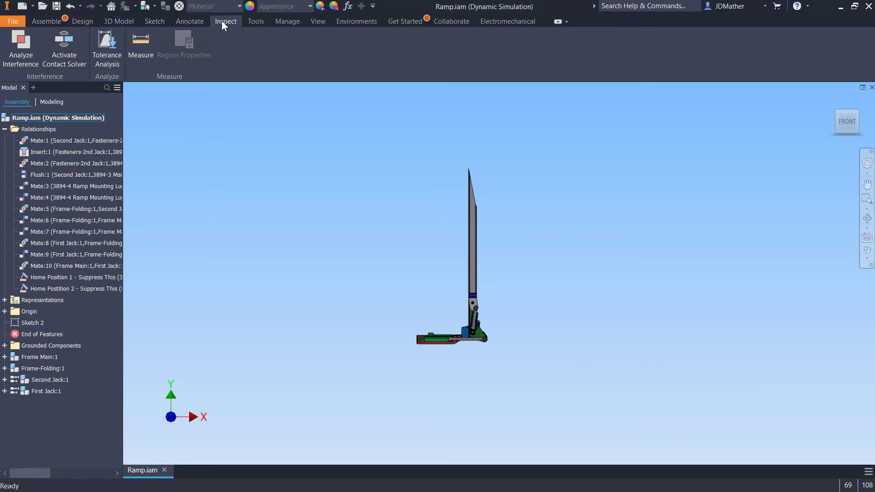
- Turn on the visibility of 2D sketches in the assembly
left_click(317, 21)
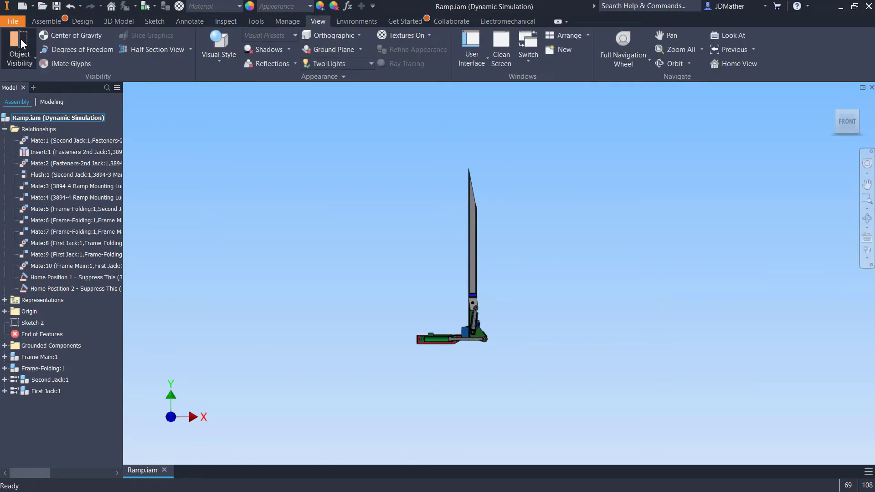
left_click(20, 51)
left_click(9, 182)
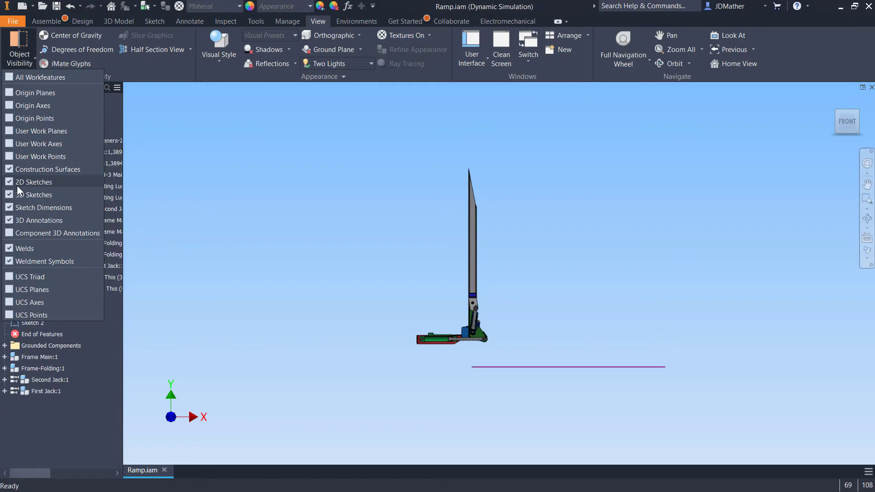
left_click(321, 274)
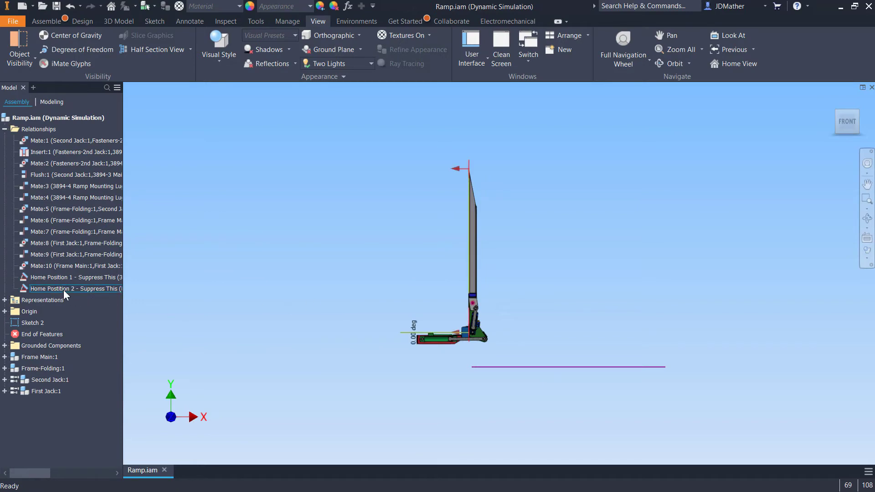
- Suppress the Home Position 1 constraint and swing the main frame down towards the sketched ground line
right_click(61, 276)
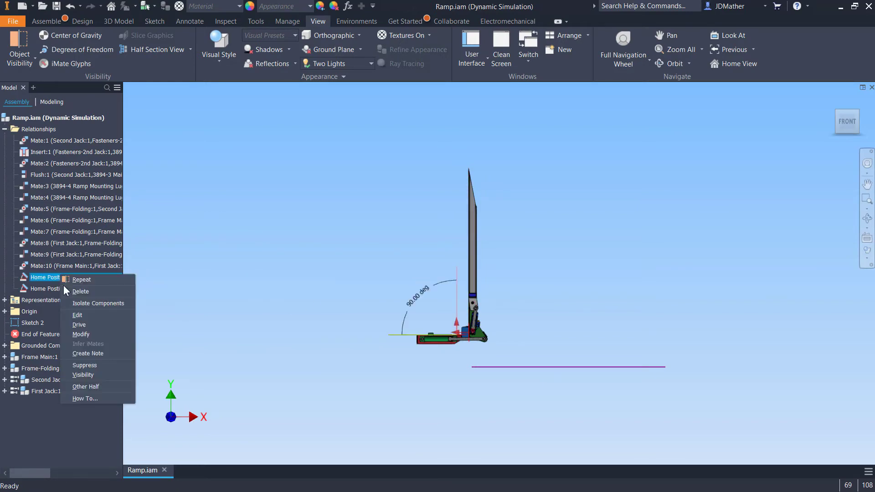
left_click(87, 367)
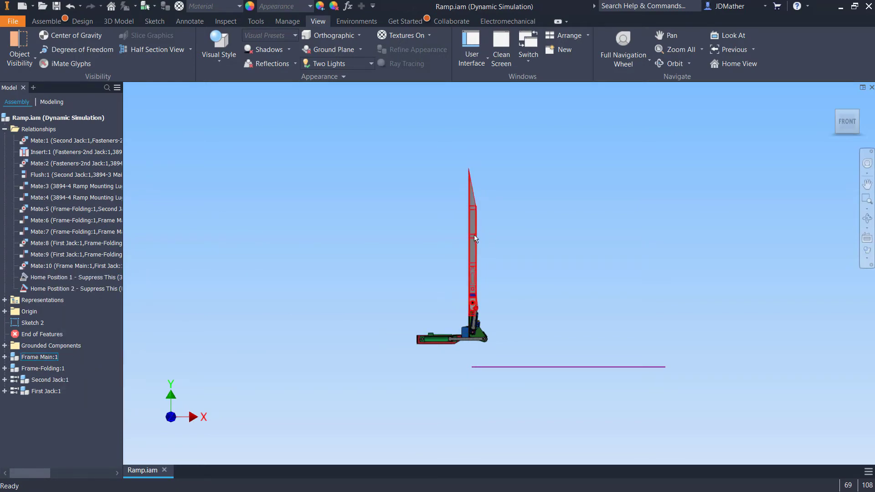
left_click_drag(474, 234, 577, 349)
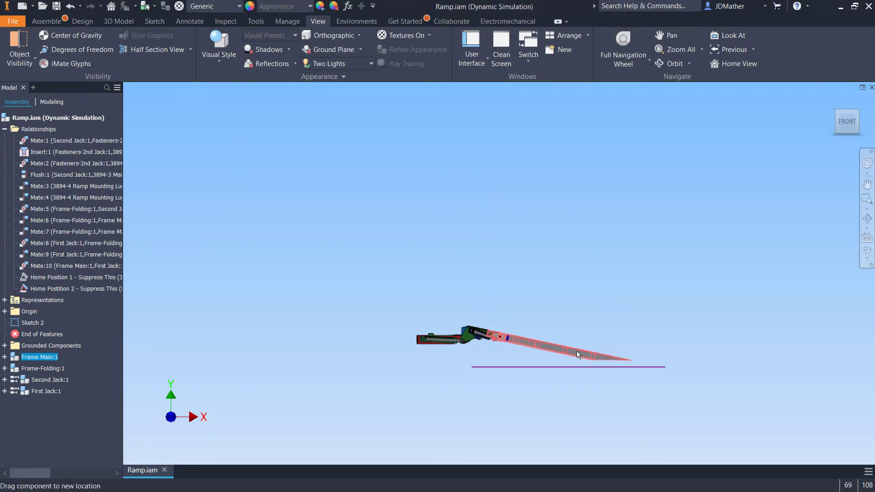
- Raise the sketched ground line to the ramp tip and align it with the tip's bevelled underside
scroll(593, 359, "up", 5)
scroll(589, 340, "up", 2)
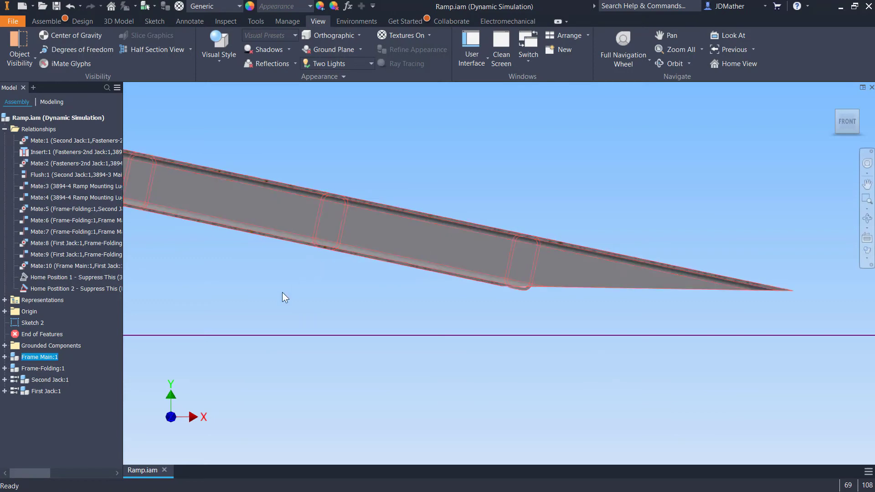
scroll(257, 274, "down", 3)
scroll(297, 271, "up", 3)
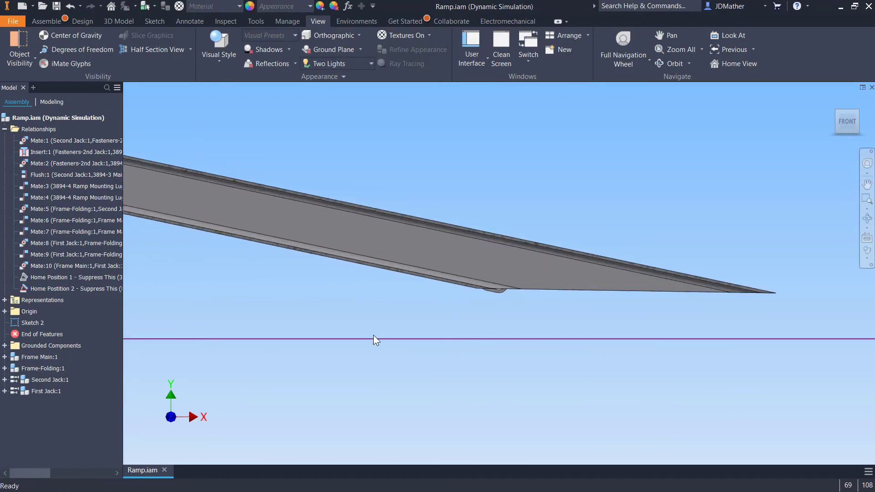
left_click_drag(376, 338, 401, 293)
scroll(552, 267, "up", 2)
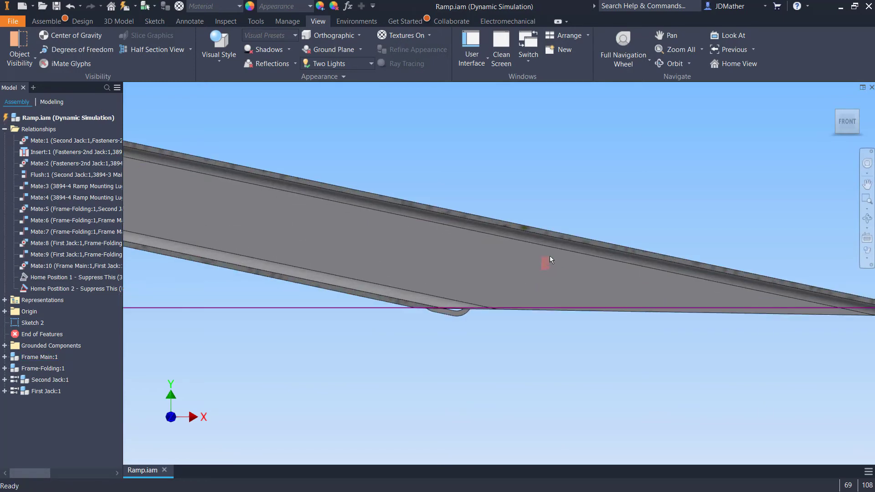
left_click_drag(564, 256, 549, 298)
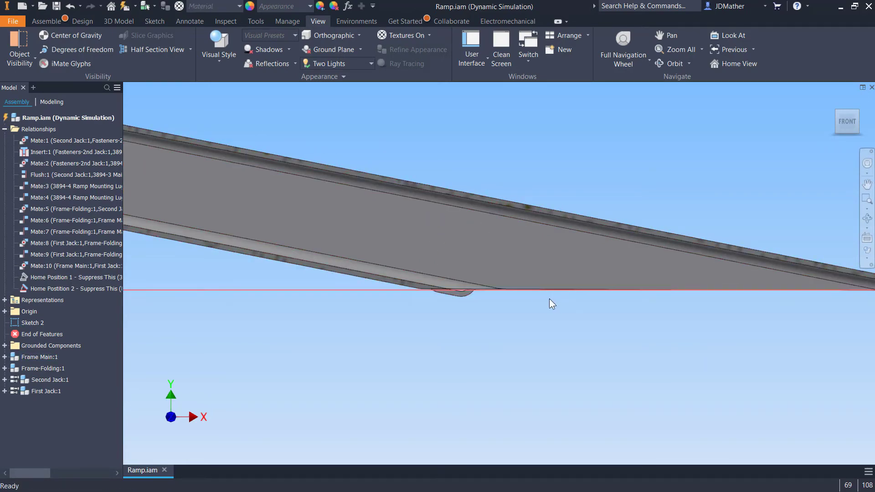
- Measure the distance between the bore's end face and the piston face in the green second jack, and clear the measurement
scroll(549, 299, "down", 2)
scroll(604, 357, "down", 4)
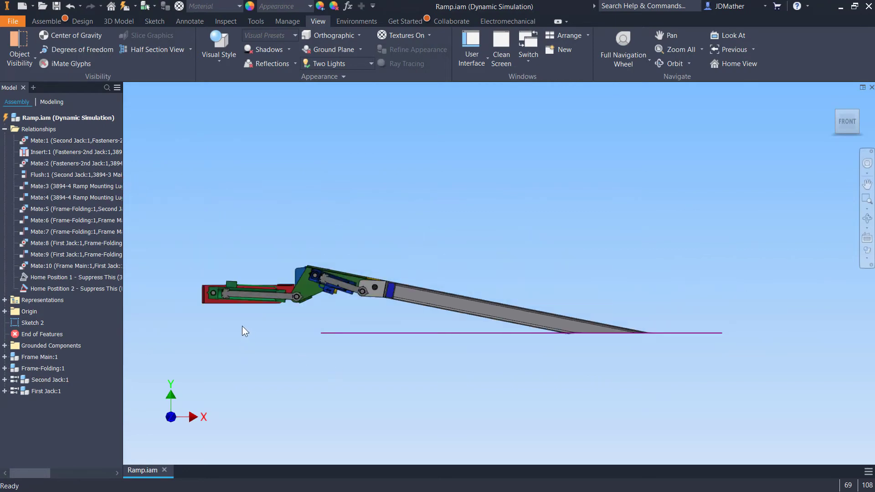
scroll(207, 307, "up", 5)
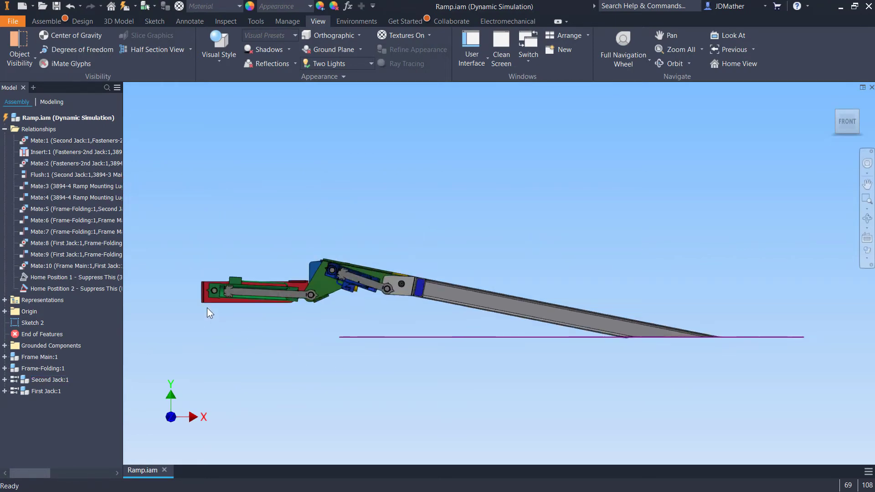
scroll(201, 281, "up", 5)
middle_click_drag(200, 281, 200, 215, "shift")
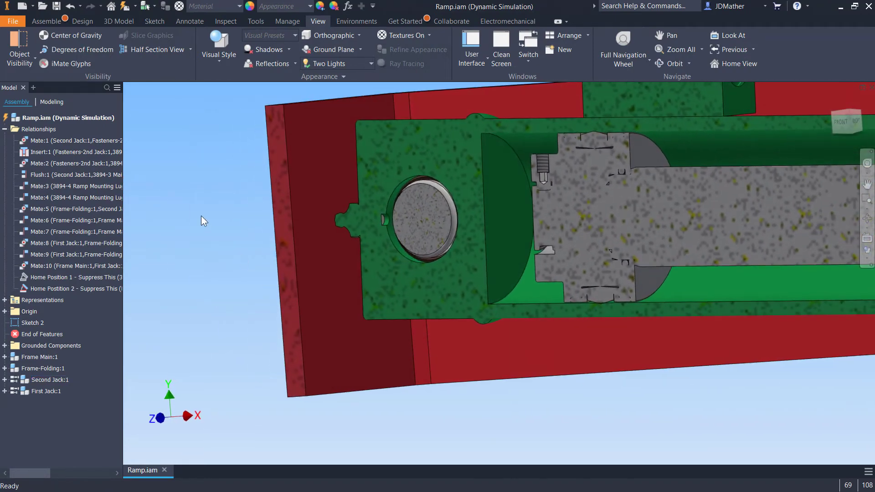
left_click(226, 22)
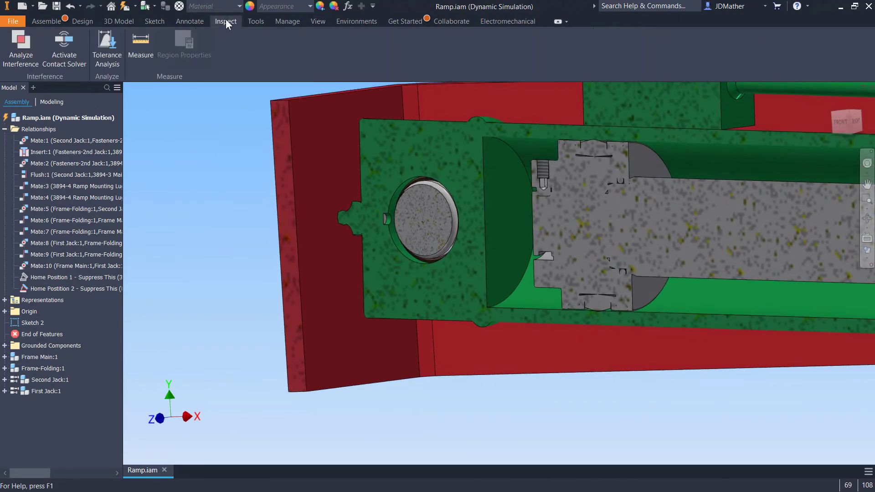
left_click(141, 39)
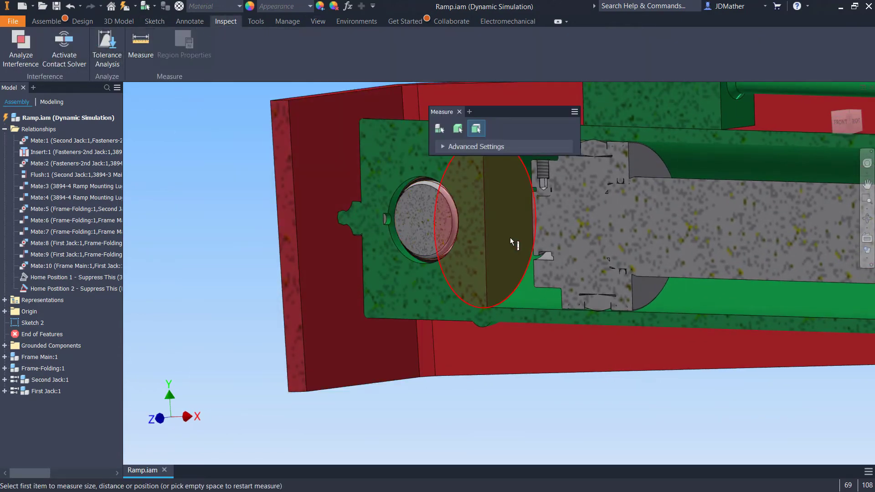
left_click(510, 237)
middle_click_drag(513, 256, 556, 236, "shift")
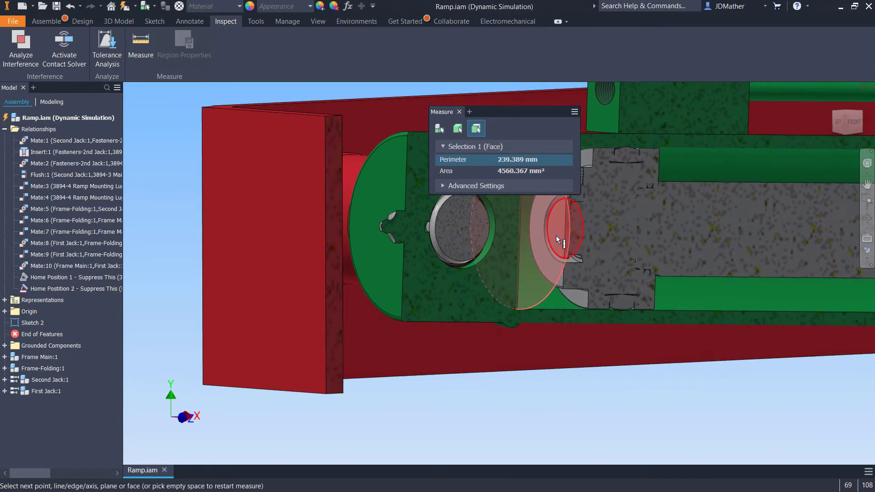
left_click(555, 236)
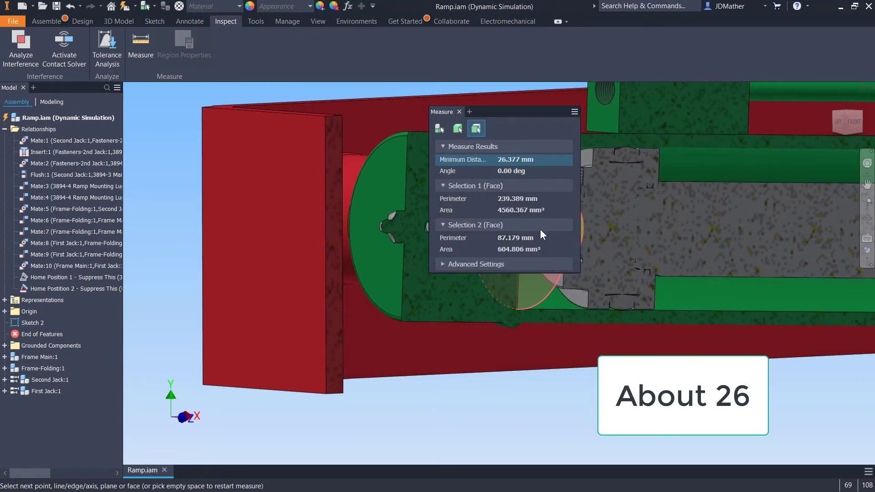
left_click(595, 406)
scroll(568, 381, "up", 6)
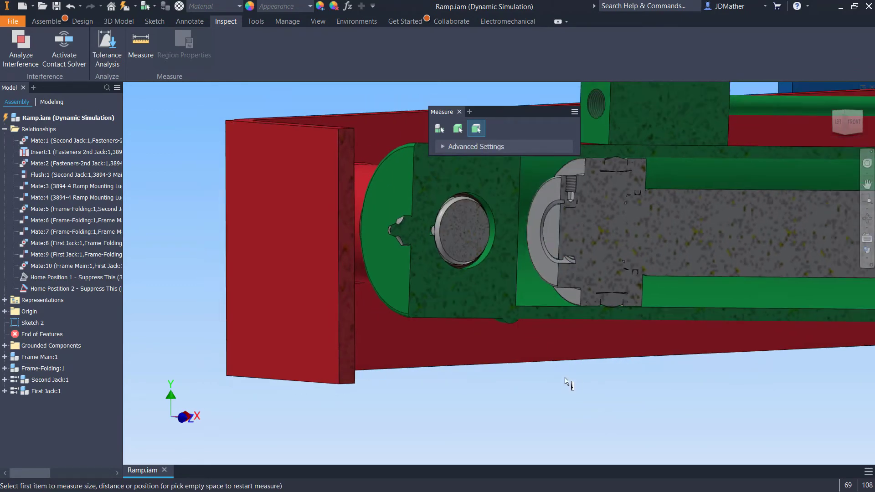
scroll(141, 297, "up", 6)
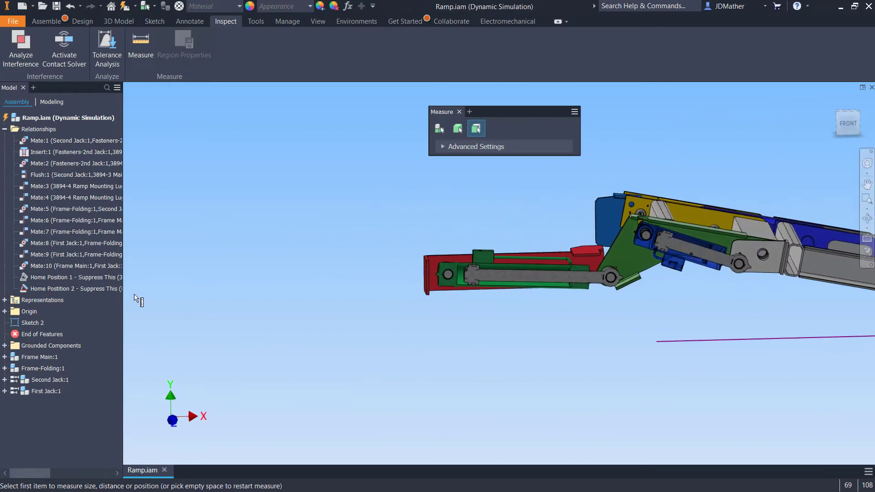
- Leave the measurement and unsuppress the Home Position 1 constraint
key("Escape")
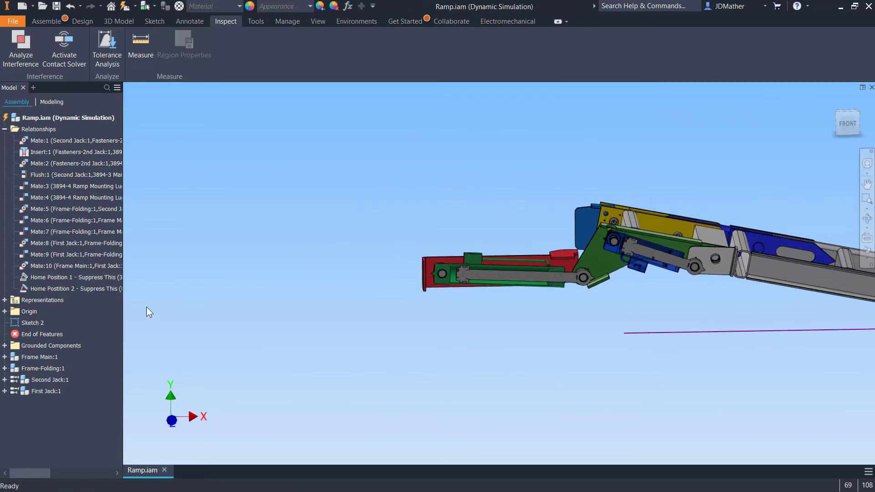
right_click(59, 274)
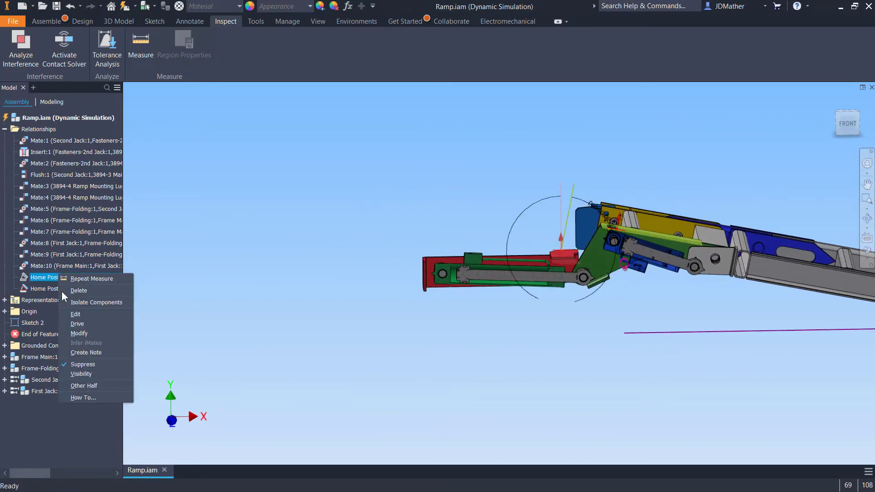
left_click(79, 364)
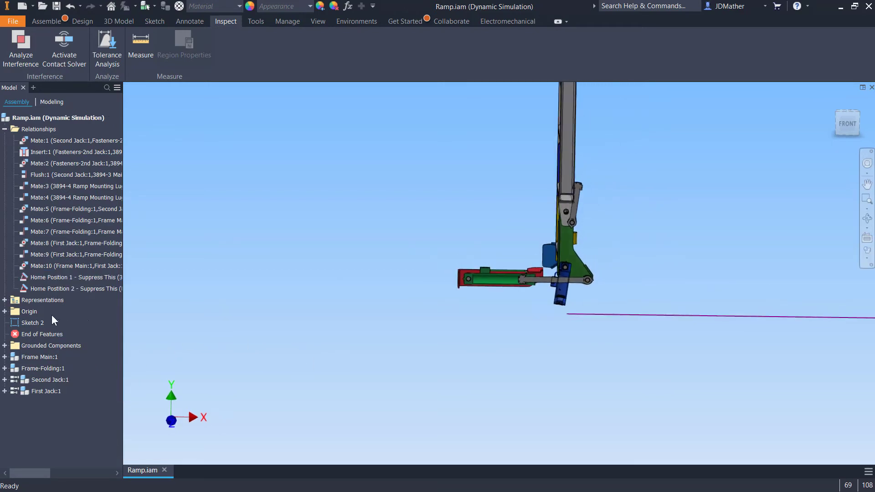
- Try to fold the main frame over by setting the Home Position 2 angle constraint to 90 deg, and check the first jack's rod
right_click(47, 289)
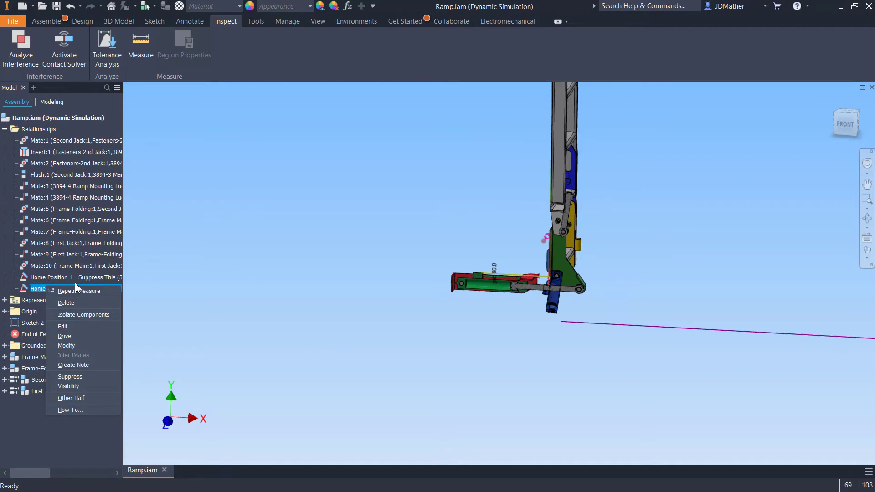
left_click(63, 326)
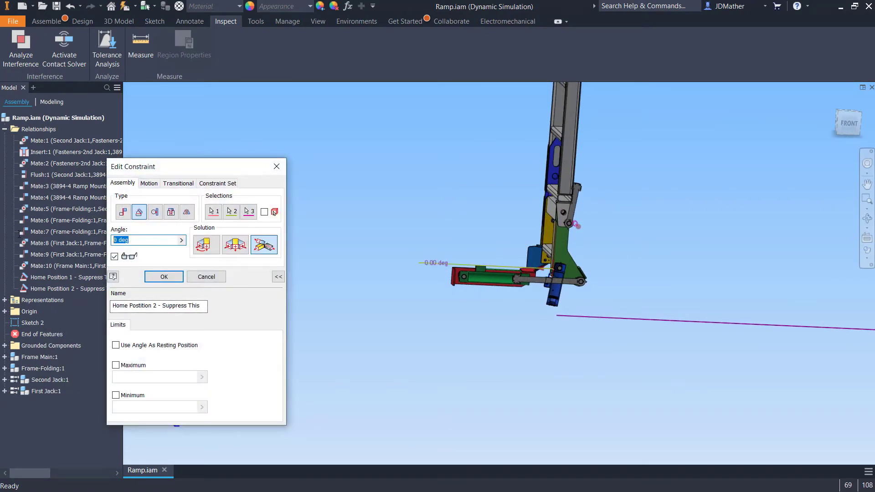
type("90")
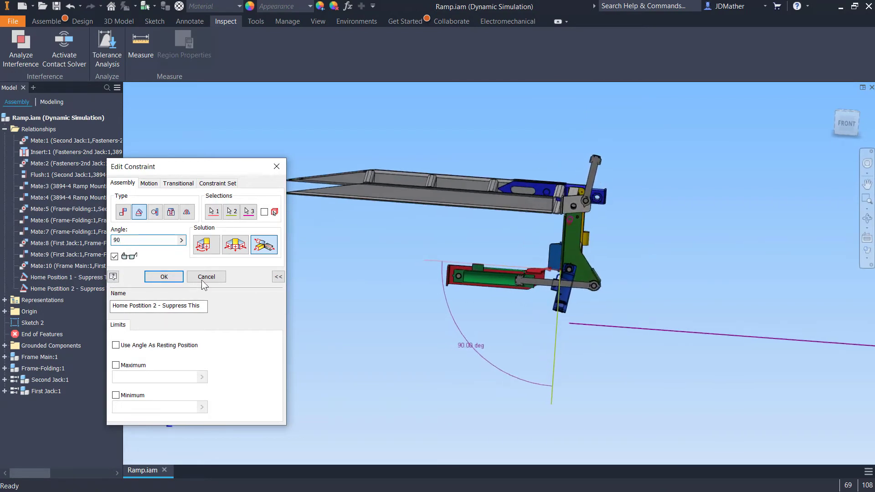
left_click(164, 277)
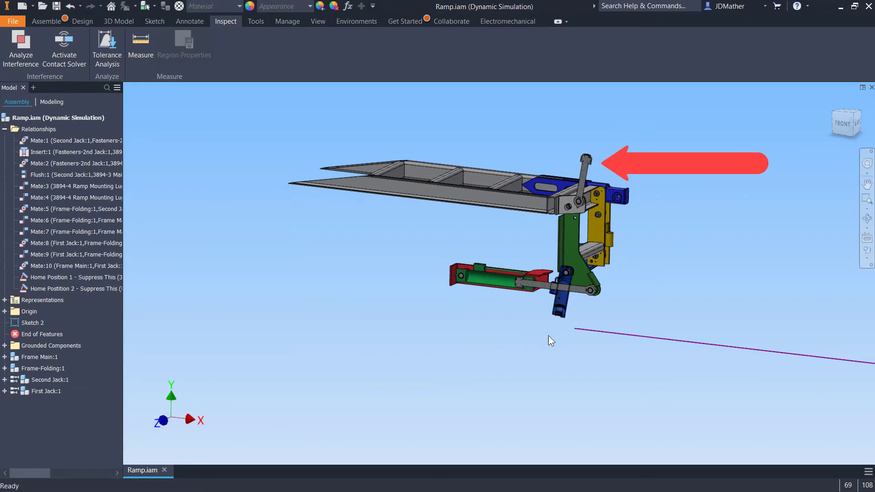
left_click_drag(557, 314, 598, 179)
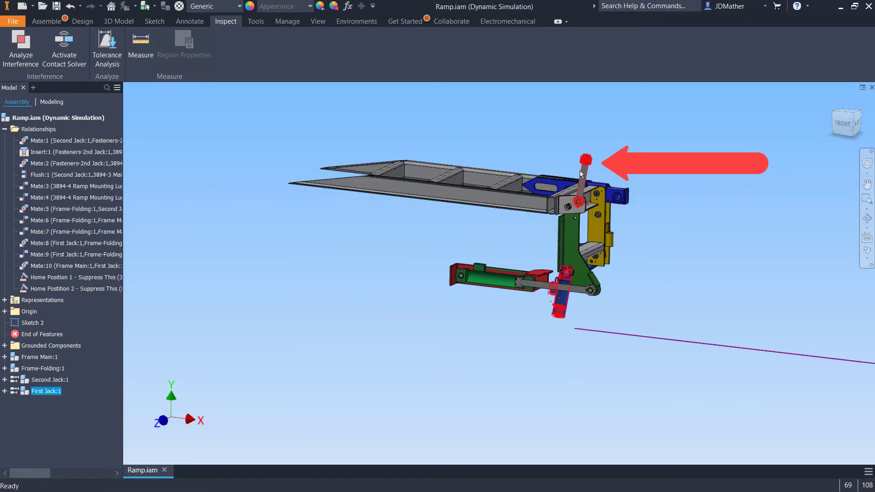
left_click(409, 251)
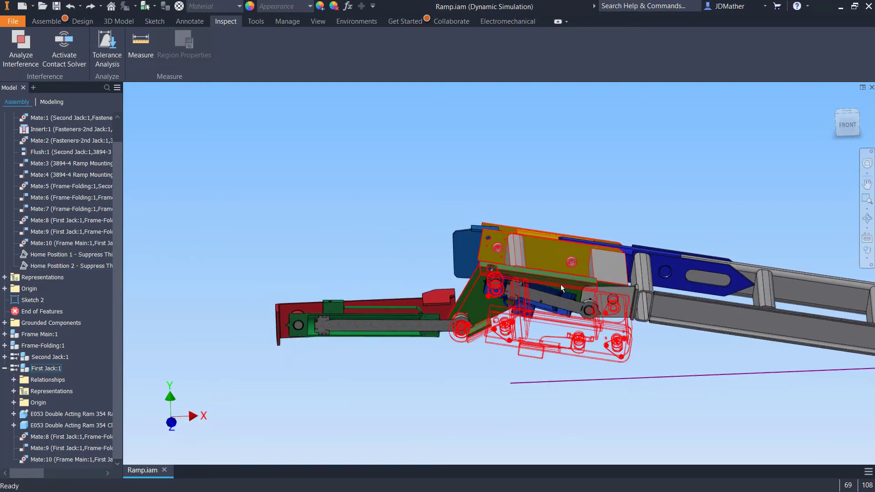
- Swing the folding frame up and lean the main frame back over the red housing by hand, undoing the last swing of the main frame
left_click_drag(560, 283, 573, 321)
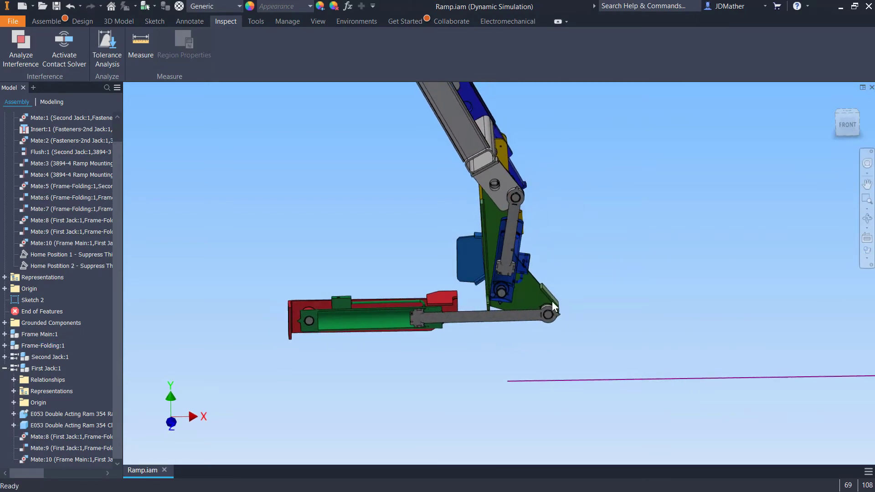
left_click_drag(472, 128, 573, 324)
middle_click_drag(573, 324, 609, 292, "shift")
key("F6")
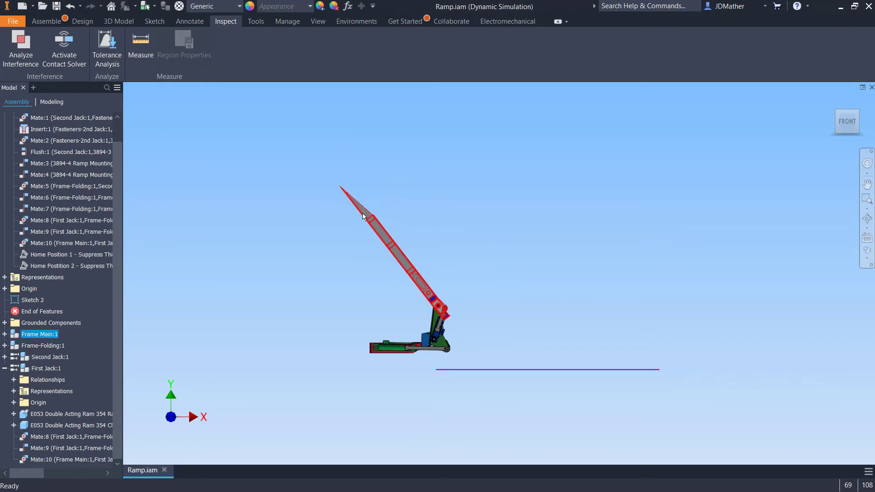
left_click_drag(363, 213, 483, 287)
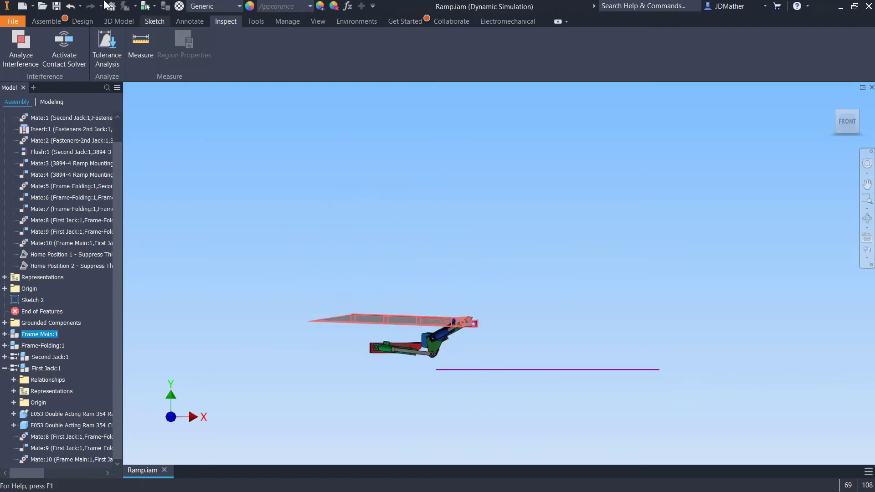
left_click(70, 6)
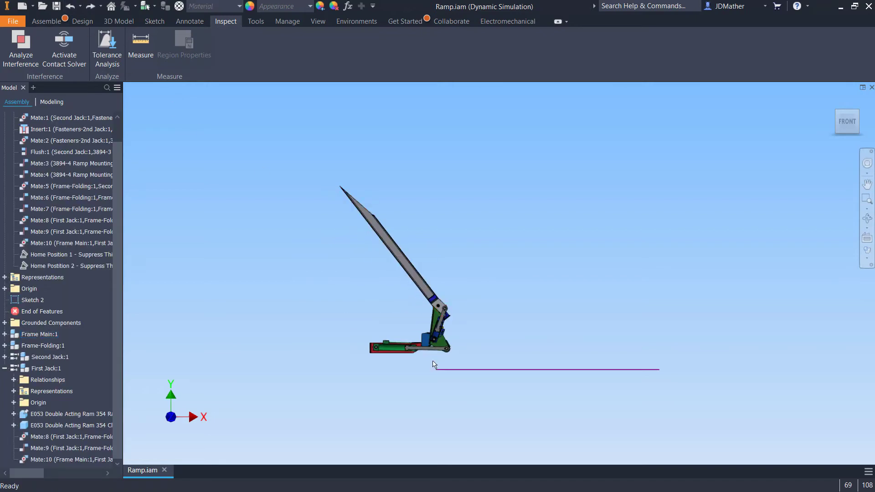
- Bring the green folding frame upright and unsuppress the Home Position 1 constraint
scroll(440, 360, "up", 5)
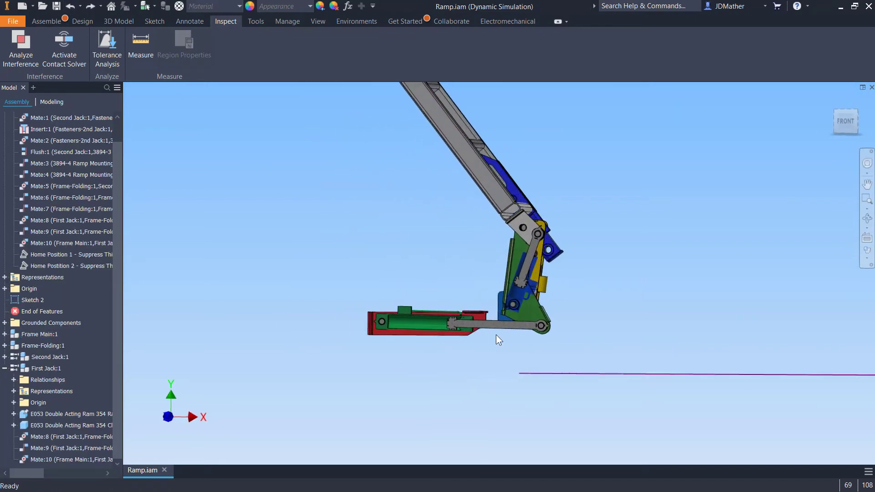
left_click(506, 271)
left_click_drag(506, 271, 438, 289)
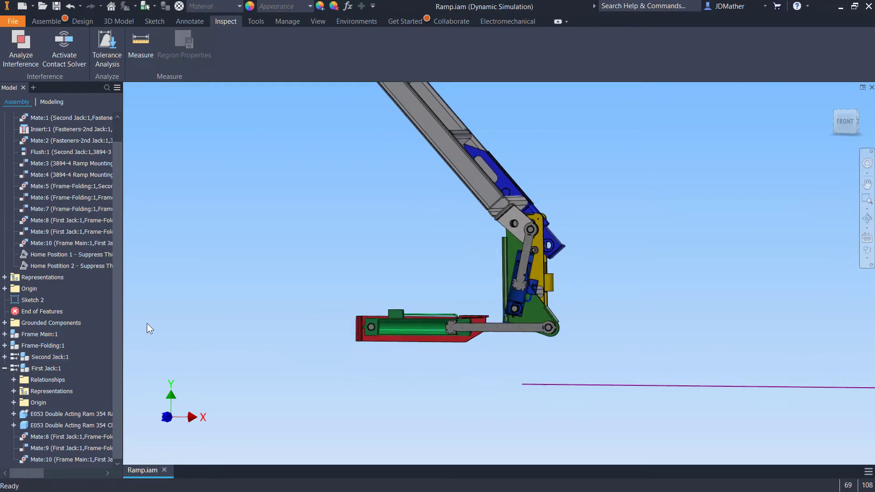
right_click(64, 255)
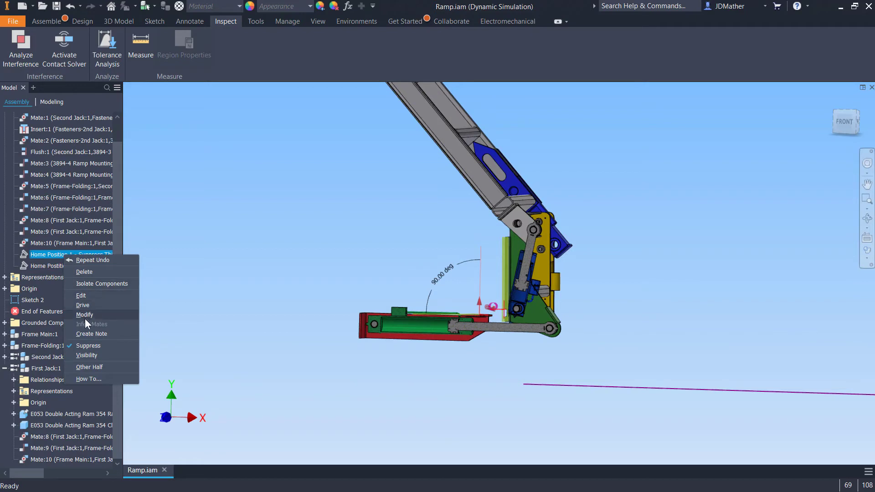
left_click(87, 344)
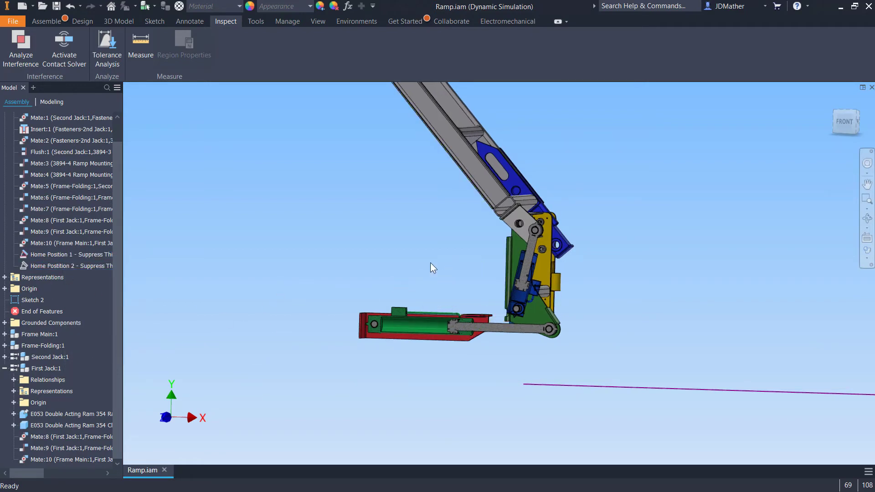
- Swing the main frame down by hand until it lies about horizontal above the red ram housing
left_click_drag(478, 144, 476, 230)
left_click(455, 291)
scroll(455, 291, "up", 4)
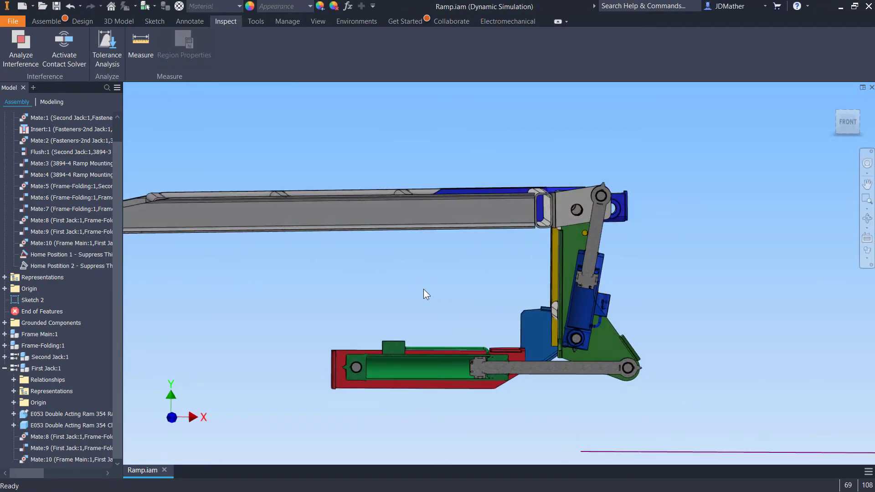
- Set the angle of the suppressed Home Position 2 constraint to 90 deg and unsuppress it
right_click(71, 265)
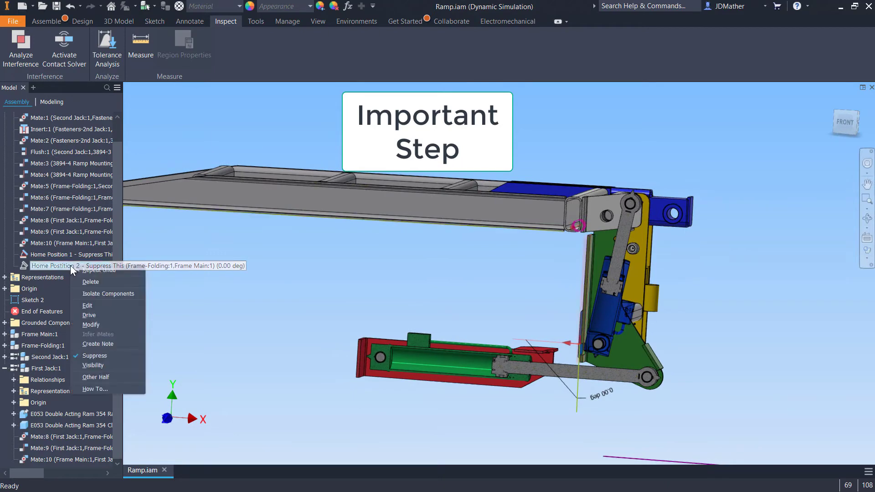
left_click(87, 305)
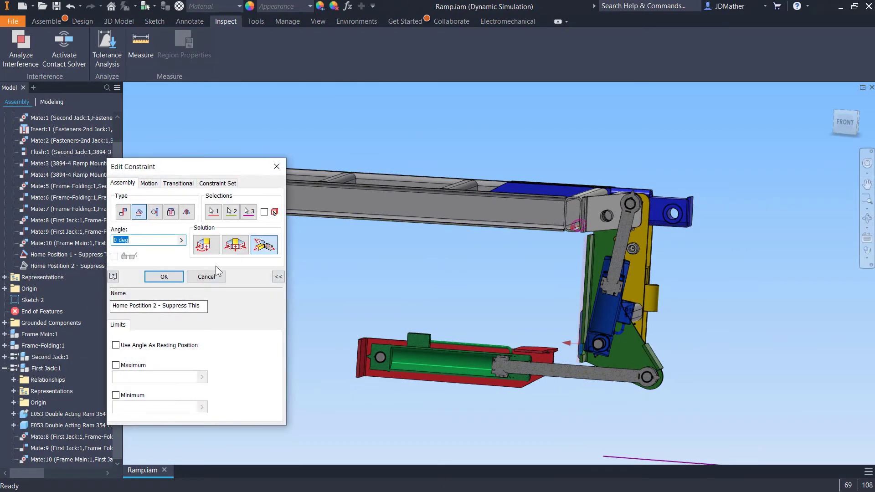
type("90")
key("Return")
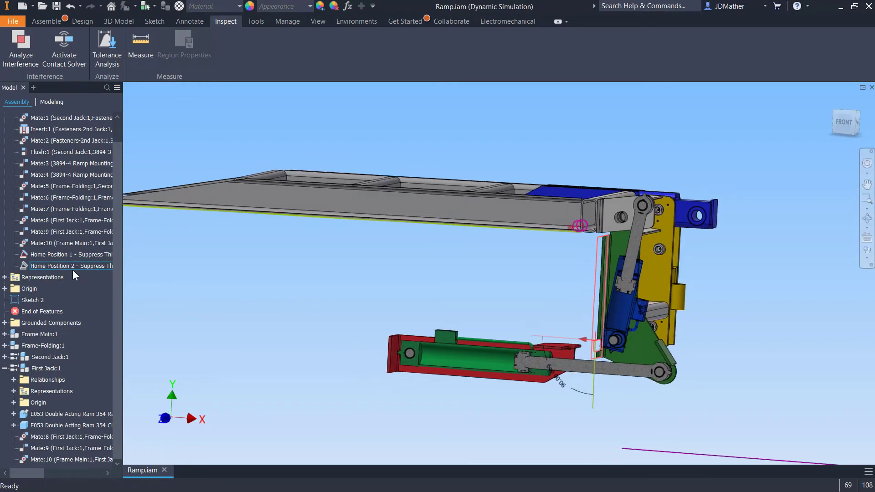
right_click(67, 265)
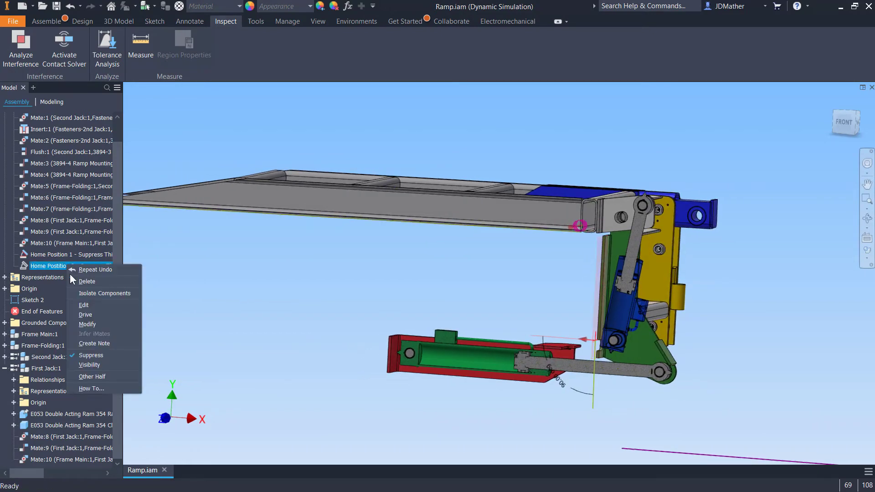
left_click(85, 355)
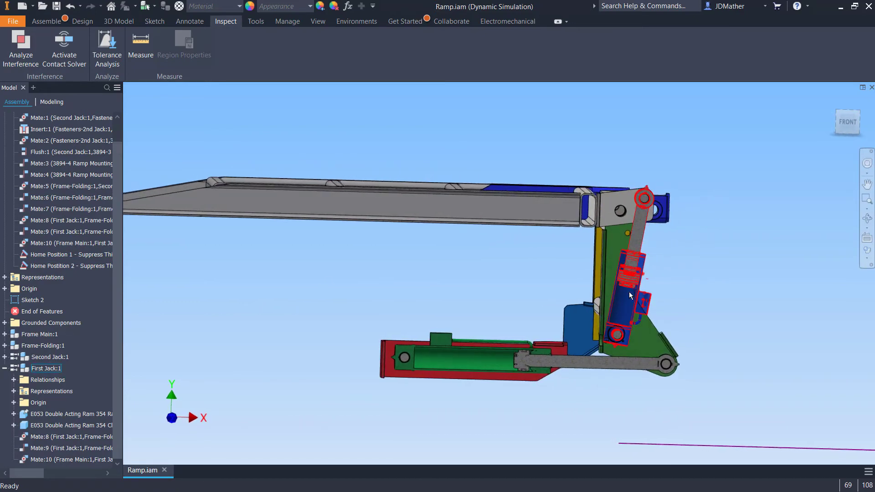
- Hide Sketch 2, which holds the ground line
key("F6")
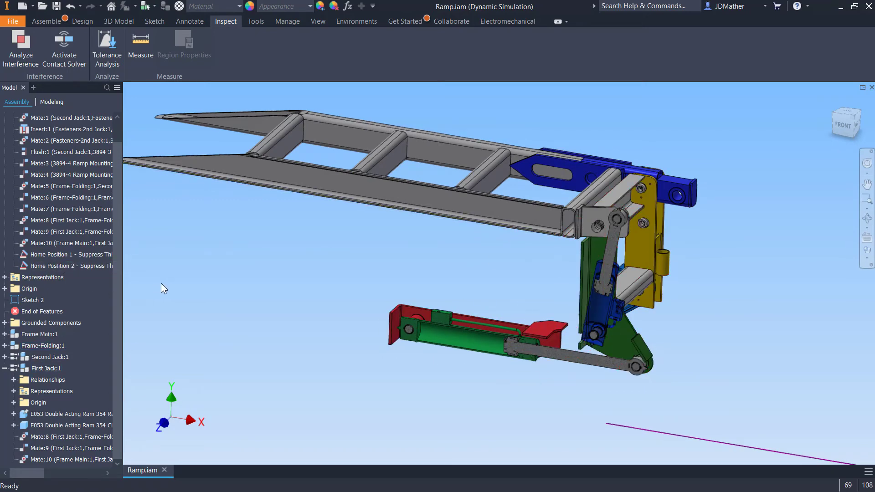
right_click(32, 299)
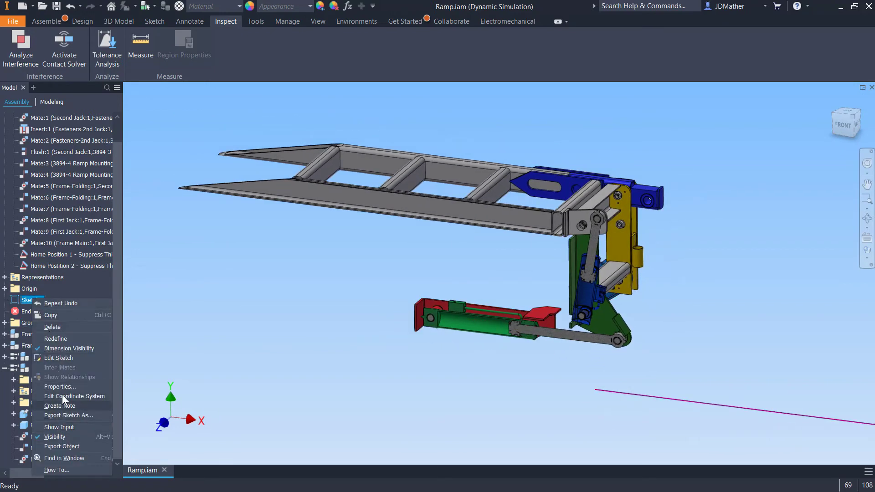
left_click(67, 437)
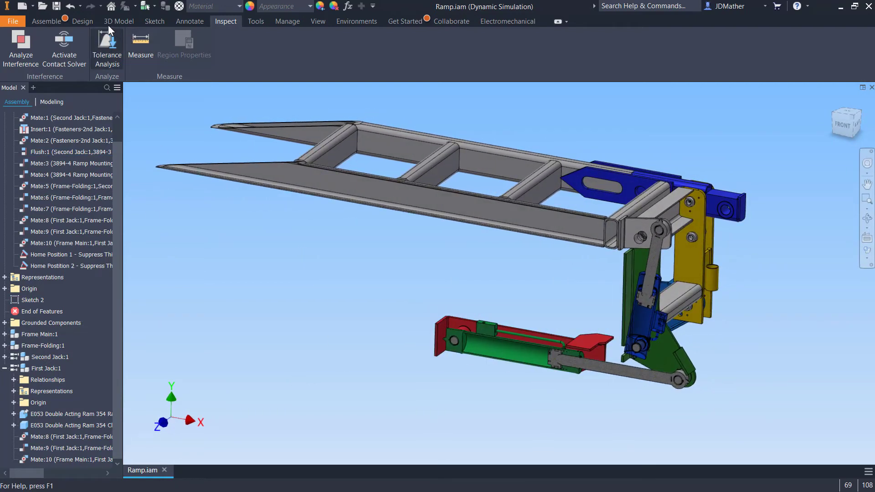
- End the half section view of the ramp and save the assembly
left_click(317, 21)
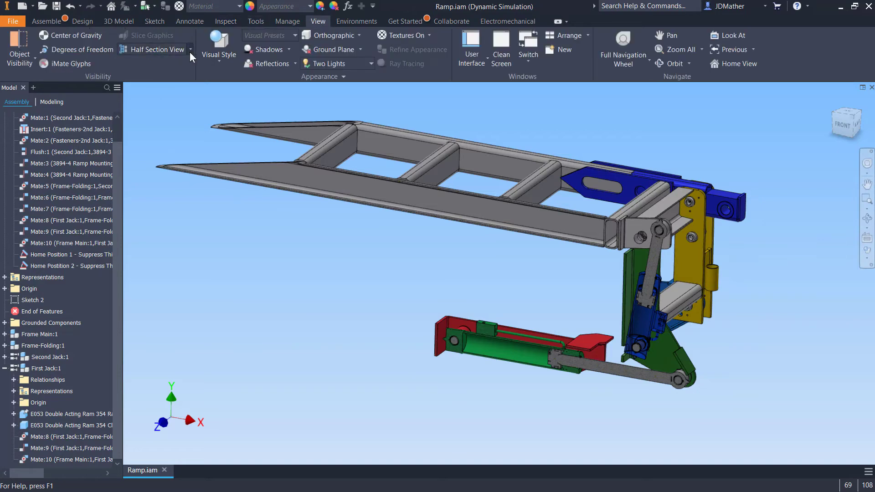
left_click(189, 51)
left_click(148, 134)
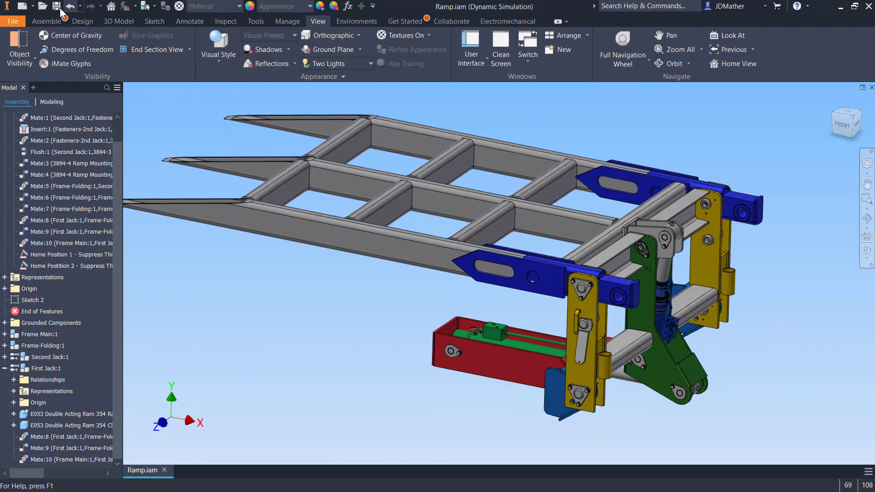
left_click(57, 6)
left_click(542, 363)
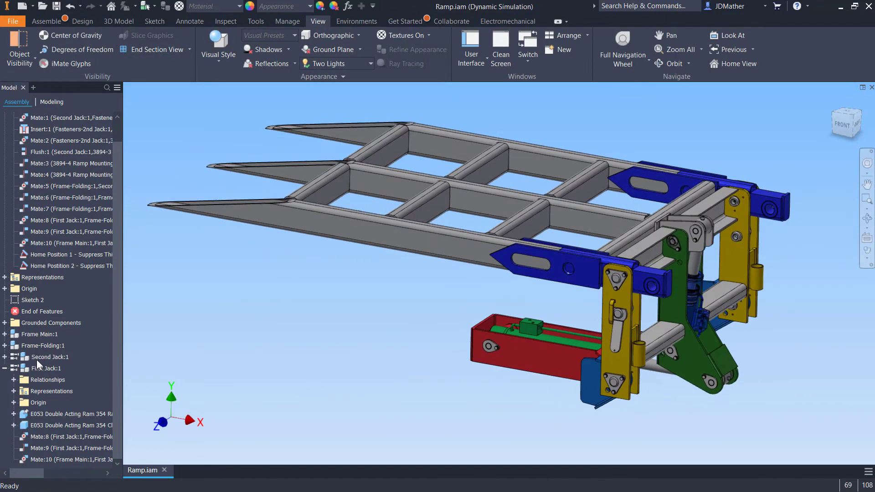
- Collapse the first jack's entry in the model tree and suppress the Home Position 2 and Home Position 1 constraints
left_click(5, 368)
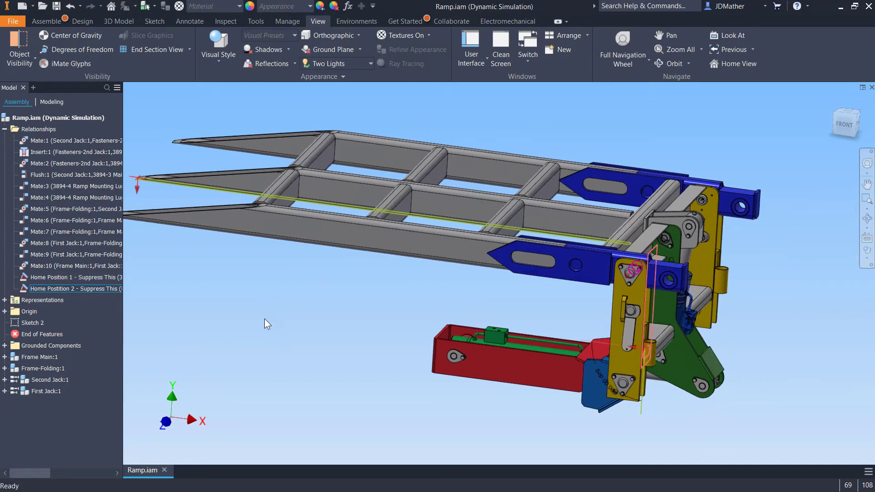
right_click(50, 285)
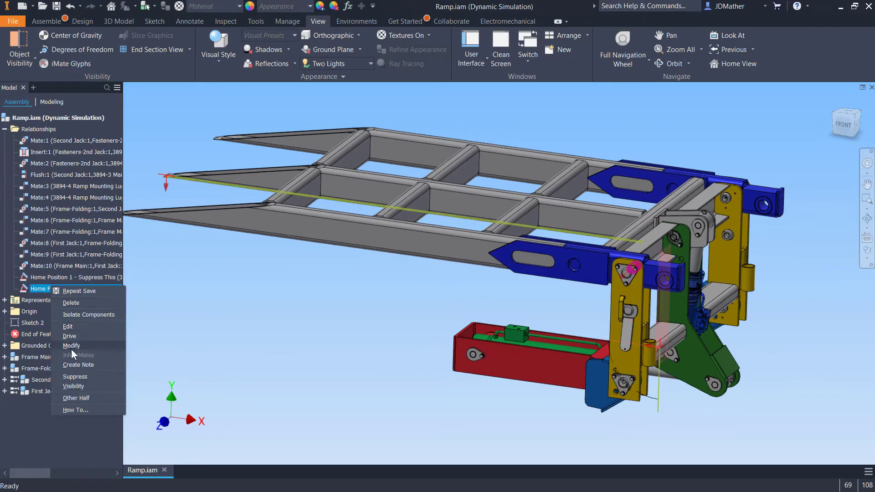
left_click(69, 373)
right_click(51, 279)
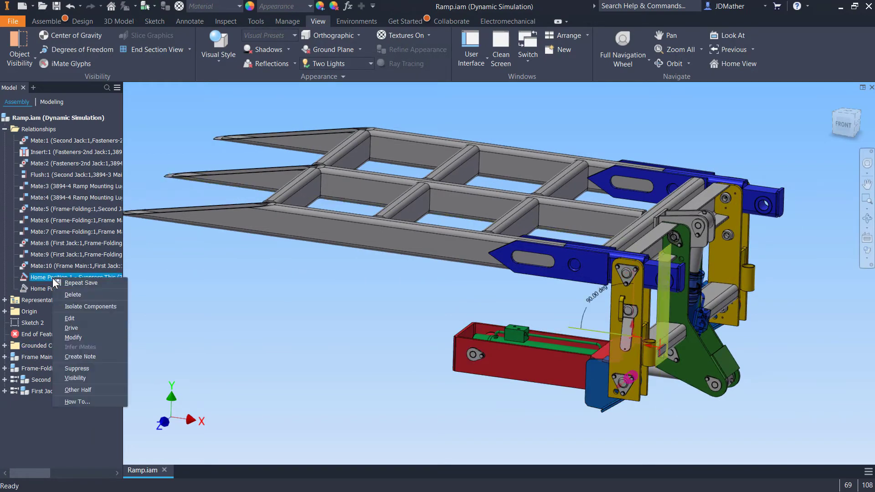
left_click(63, 368)
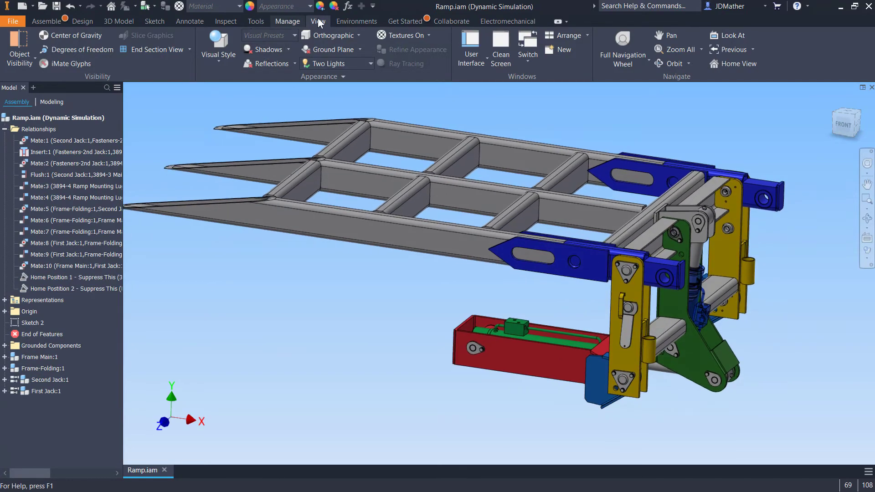
- Enter the Dynamic Simulation environment for the Ramp assembly and view the folded mechanism from its hinge end
left_click(345, 21)
left_click(19, 48)
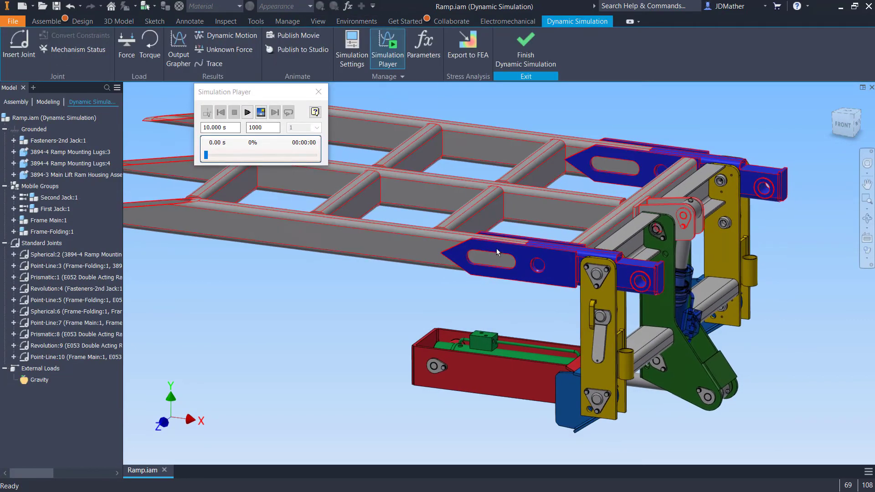
middle_click_drag(463, 287, 415, 329, "shift")
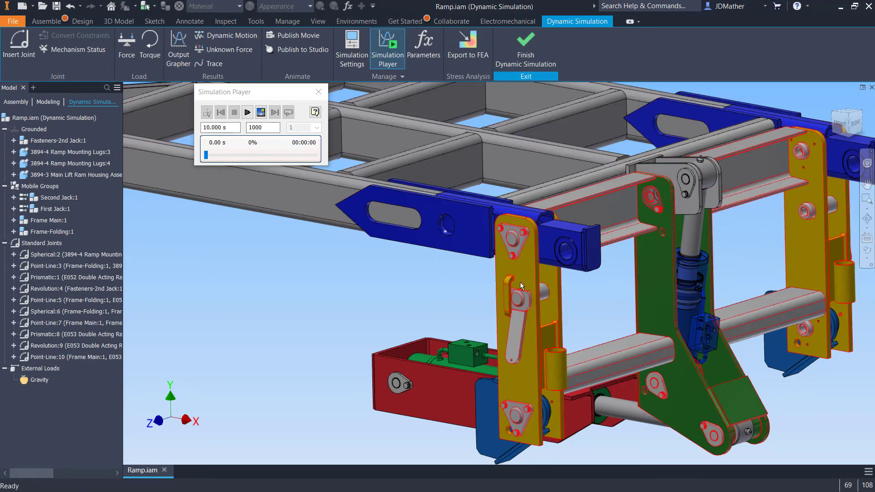
- Enable imposed motion on the dof 1 of the first jack's prismatic joint, Prismatic:8, driven by Position
scroll(515, 299, "down", 4)
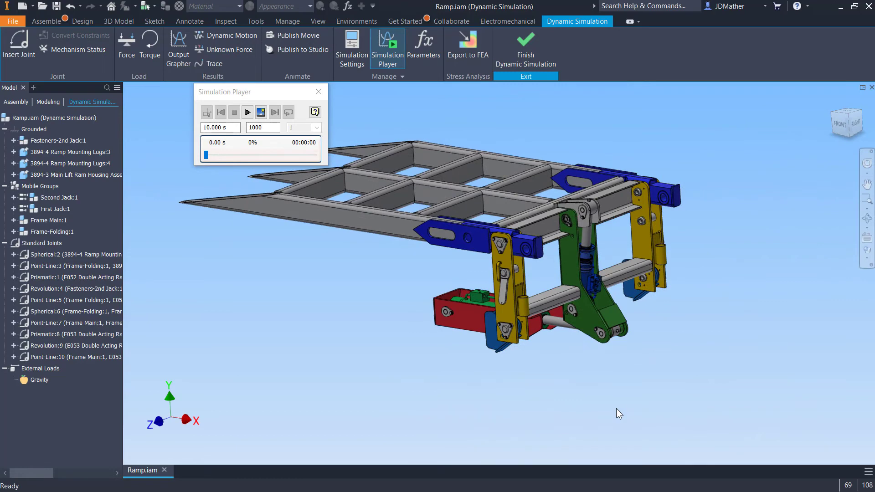
scroll(616, 408, "up", 2)
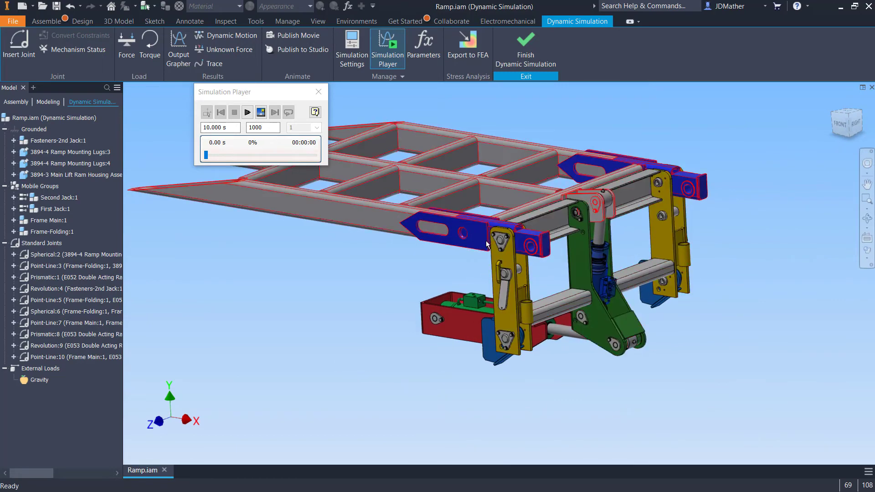
scroll(410, 282, "up", 3)
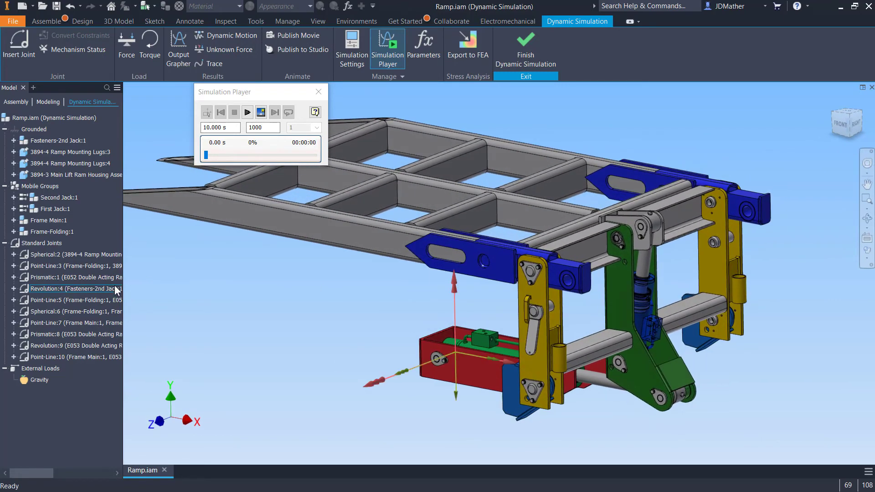
middle_click_drag(323, 318, 246, 345, "shift")
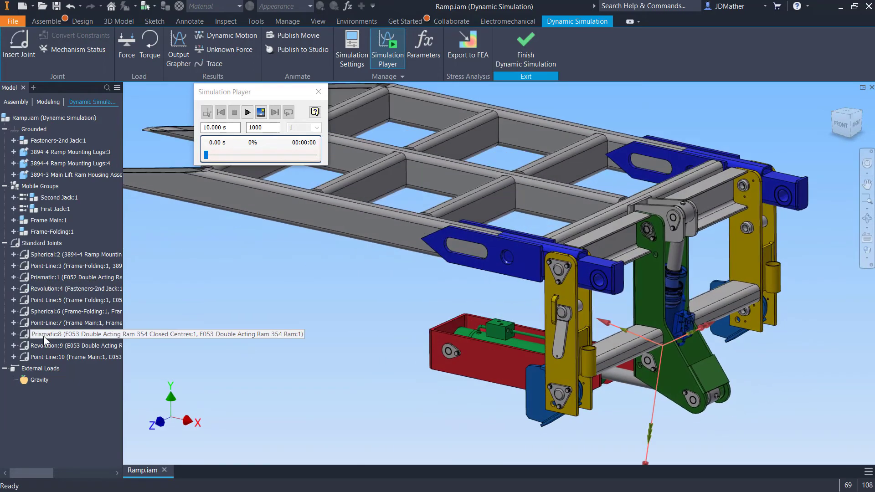
right_click(42, 335)
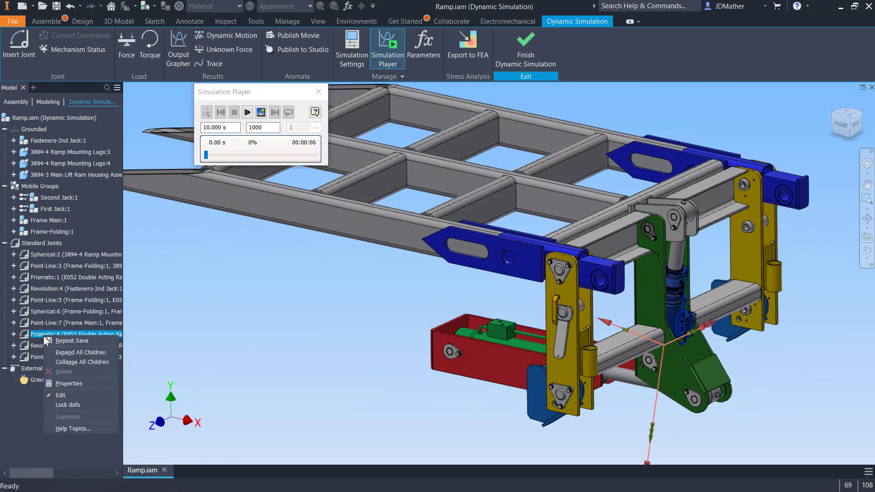
left_click(66, 384)
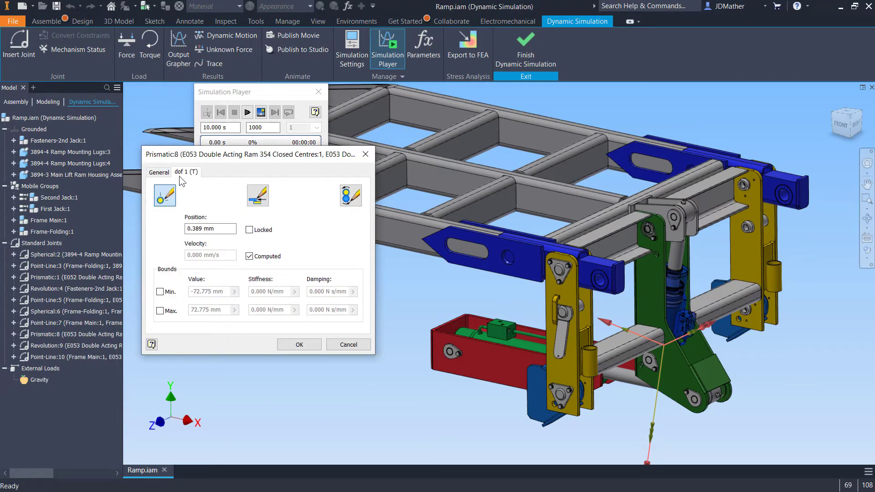
left_click_drag(206, 156, 211, 221)
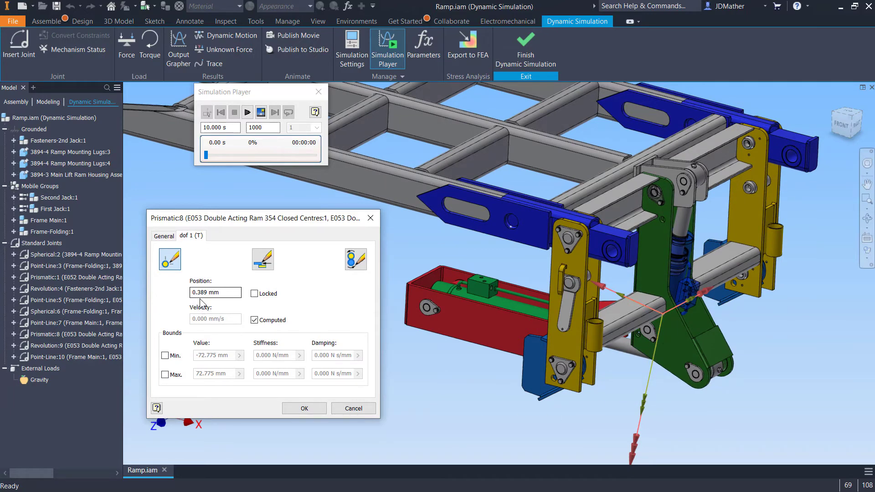
left_click(352, 261)
left_click(162, 285)
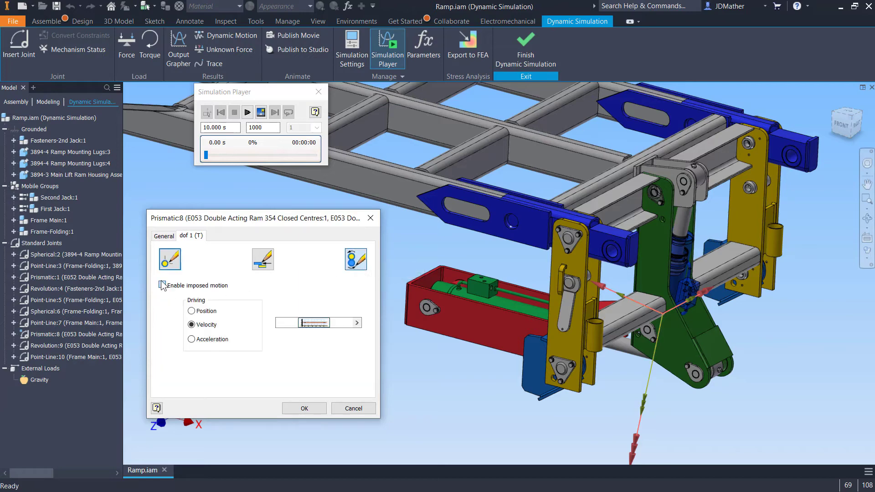
left_click(191, 311)
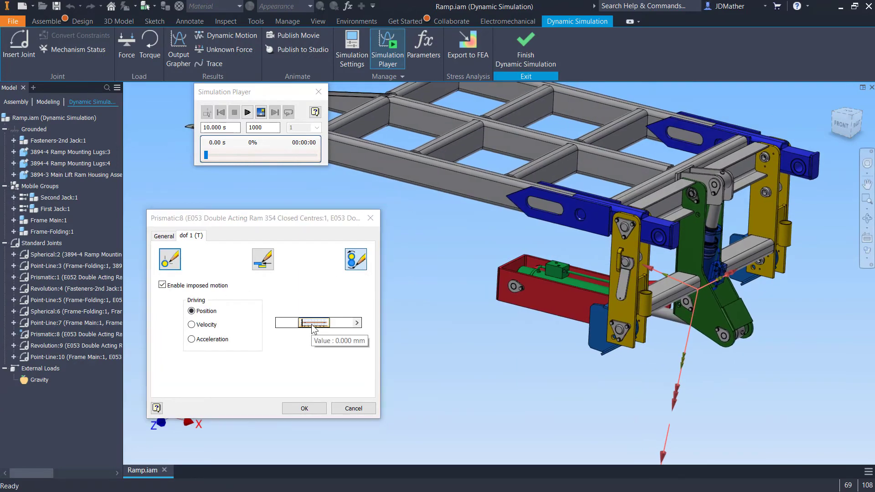
- Set the imposed motion's ending position at 10 s to 139.611-6.077 mm
left_click(313, 323)
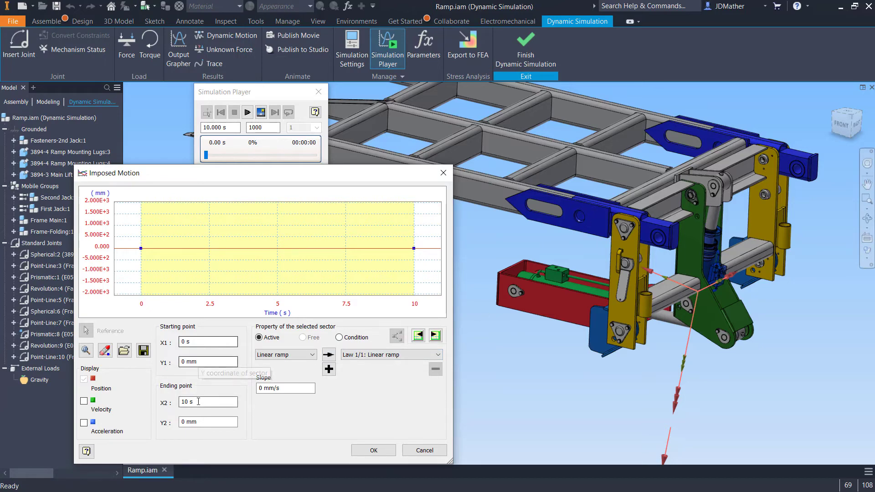
left_click(191, 422)
left_click_drag(191, 421, 115, 420)
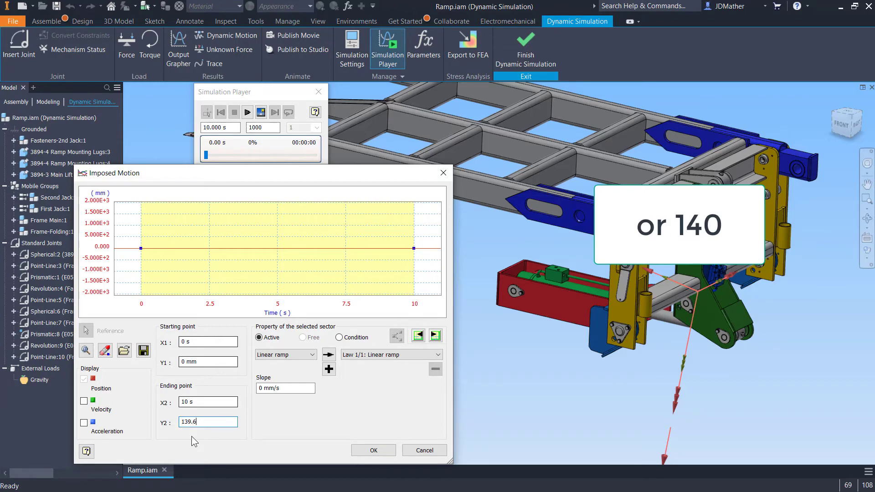
type("11-6.")
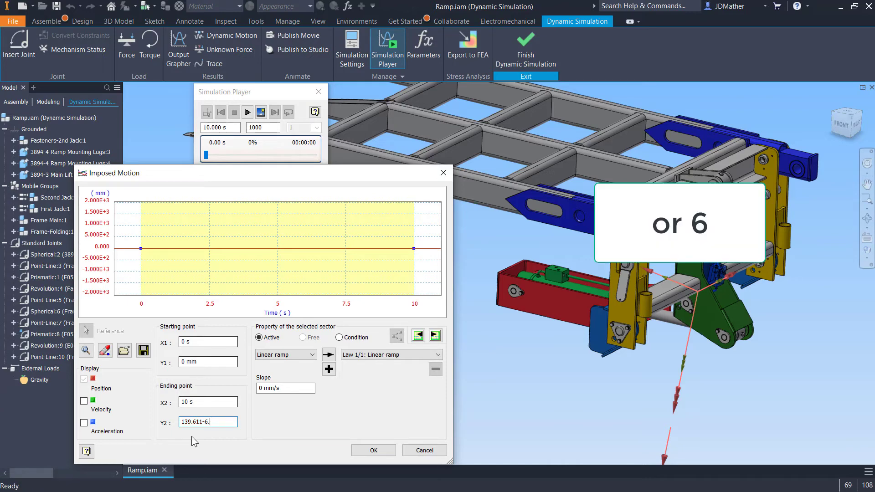
type("077")
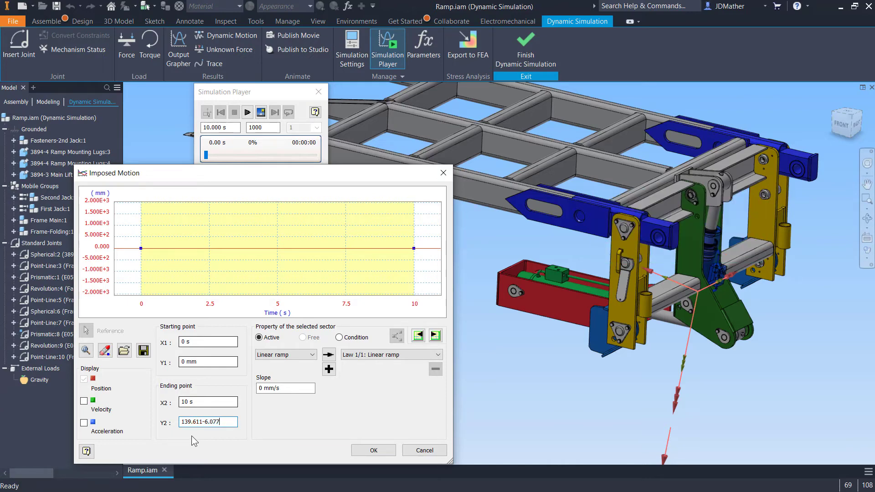
key("Tab")
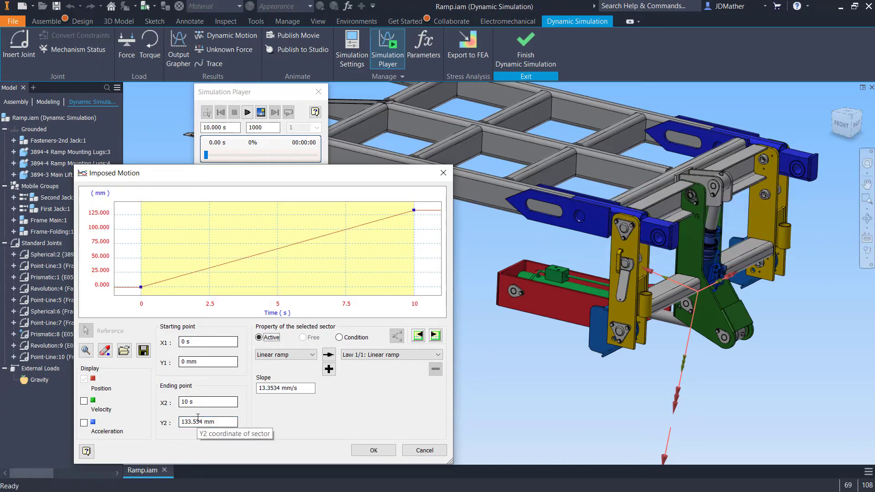
left_click(217, 424)
left_click(219, 425)
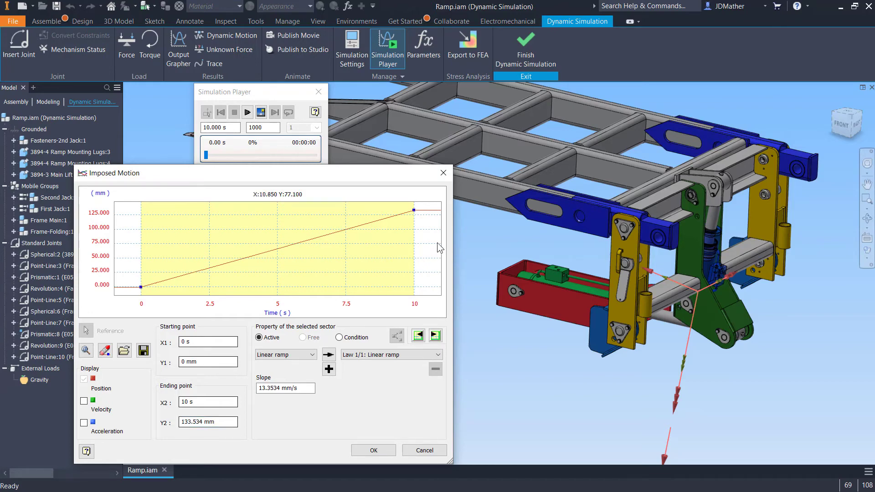
- Add a second sector to the imposed motion graph after 10 s and set its ending time to 35 s
right_click(436, 215)
left_click(451, 215)
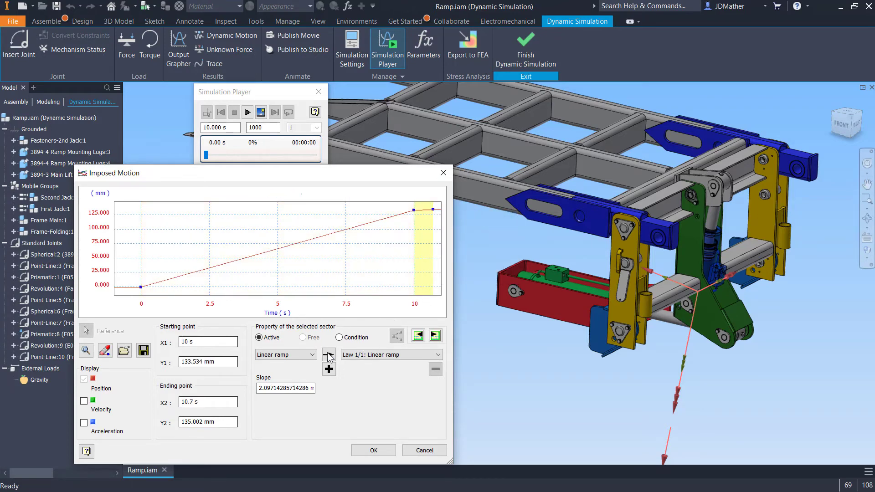
left_click(211, 402)
type("35")
key("Tab")
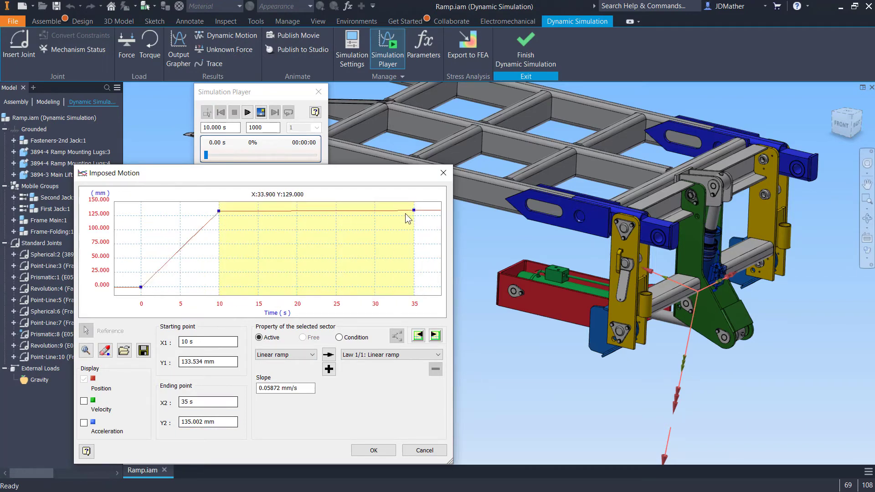
- Copy the second sector's starting position of 133.534 mm to its ending position and accept the imposed motion and joint properties
left_click(202, 362)
left_click_drag(202, 362, 159, 364)
key("ctrl+c")
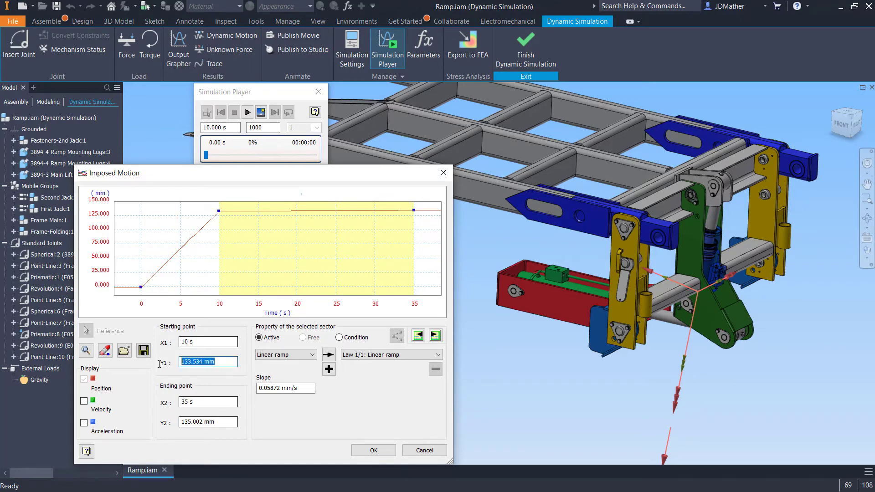
left_click_drag(205, 422, 165, 418)
key("ctrl+v")
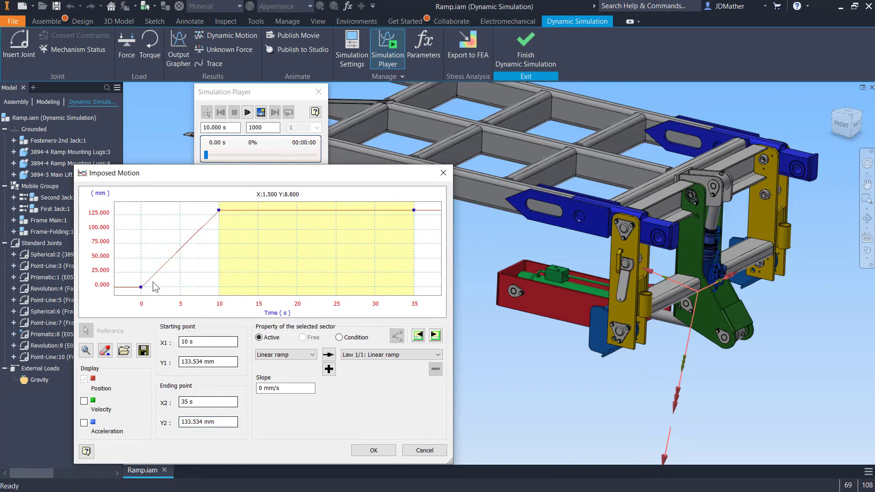
left_click(418, 335)
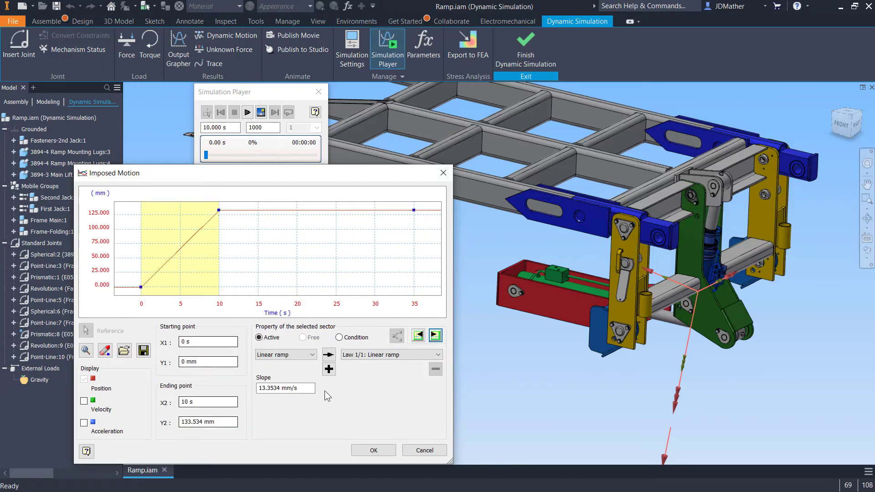
left_click(382, 450)
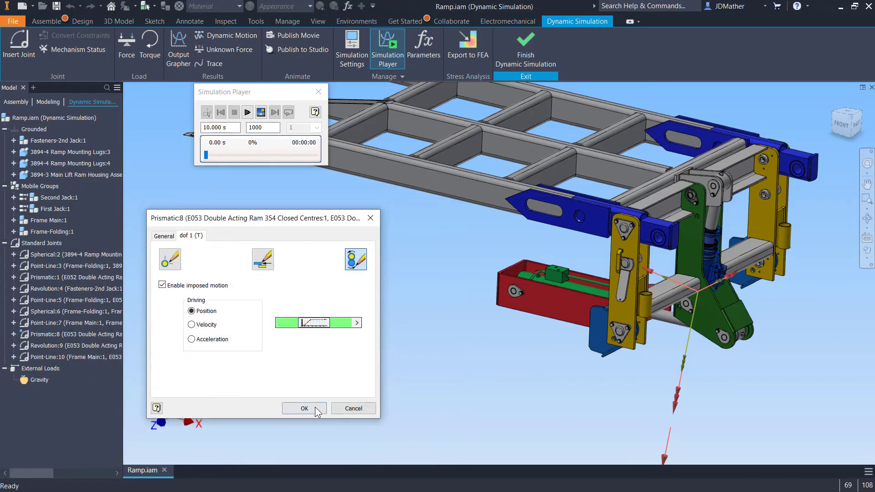
left_click(304, 410)
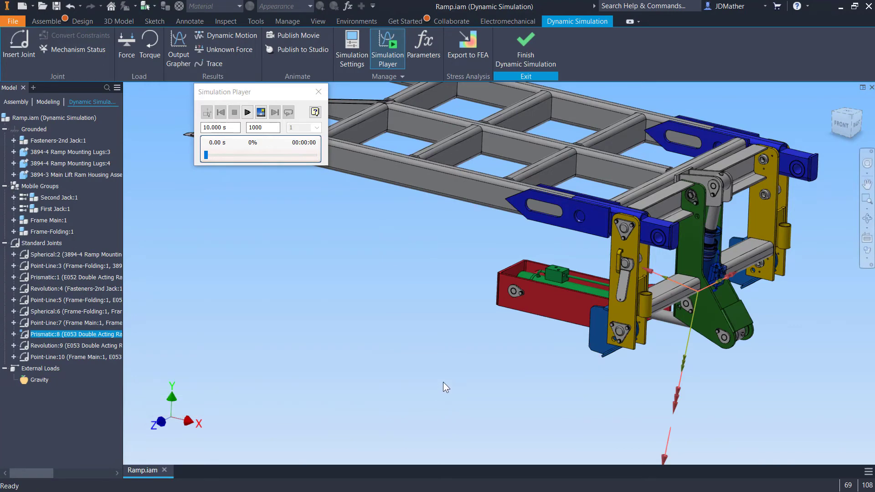
- Run the simulation briefly to watch the ramp move, stop it and return to construction mode
scroll(443, 382, "up", 3)
scroll(453, 324, "down", 2)
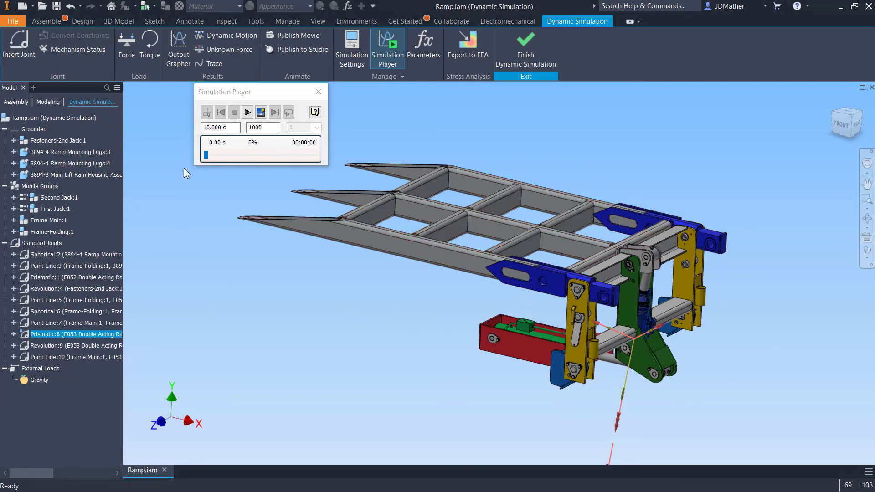
left_click(247, 112)
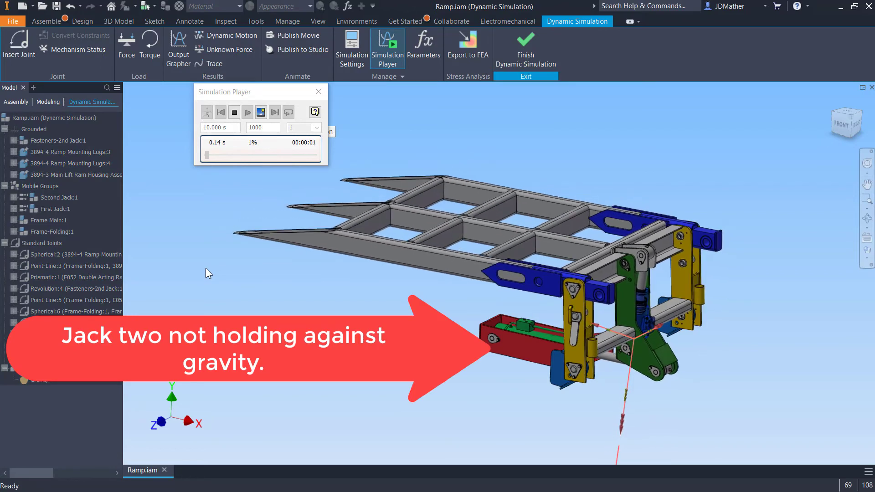
left_click(235, 112)
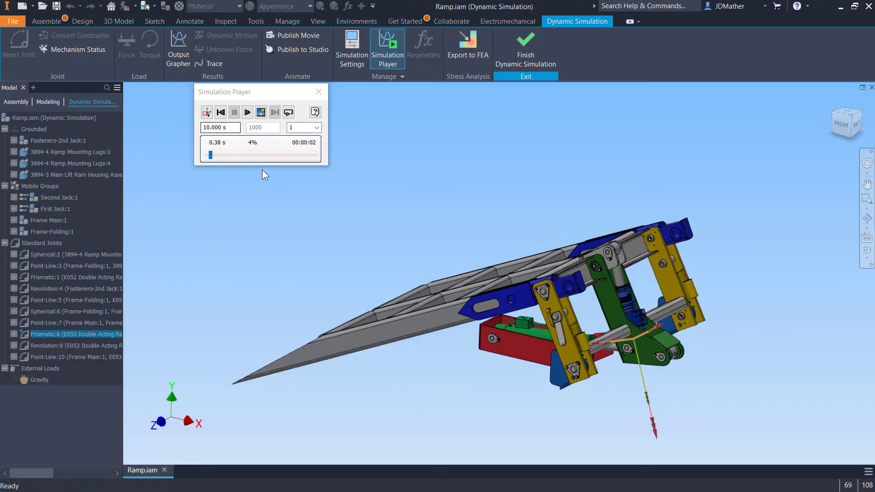
left_click(221, 112)
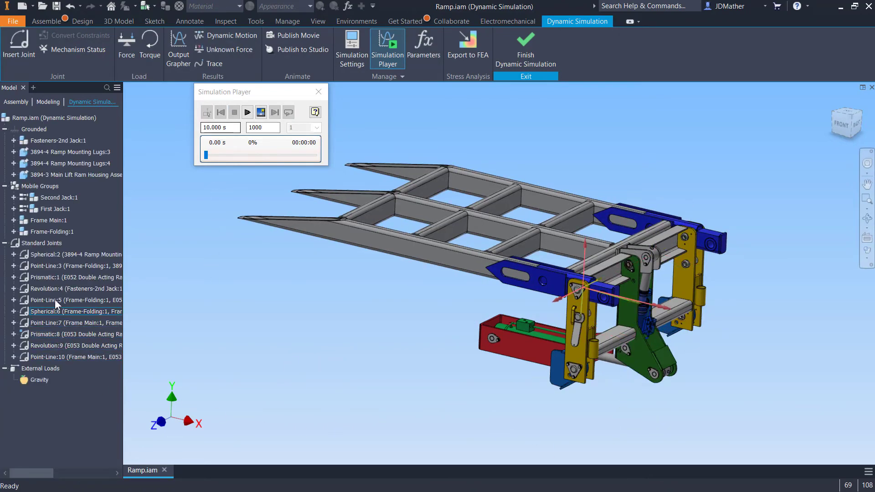
- Check the initial dof 1 position of the second jack's prismatic joint, Prismatic:1, and close its properties without changes
right_click(54, 277)
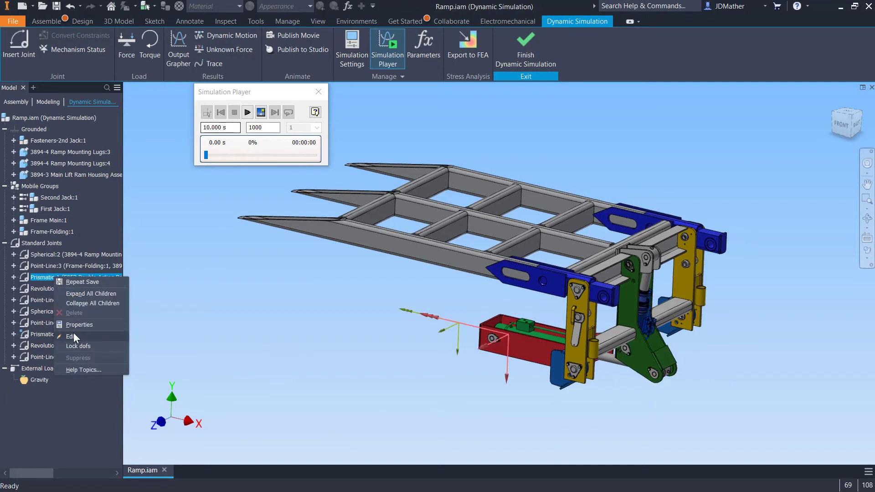
left_click(76, 325)
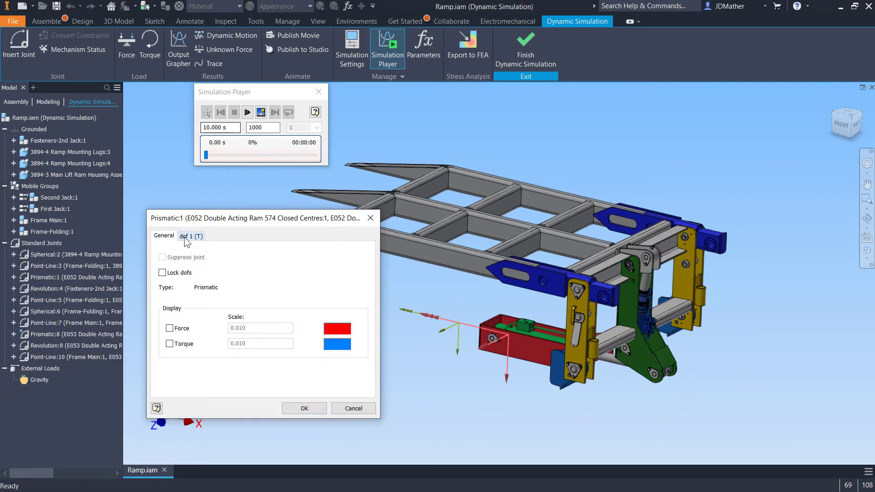
left_click(185, 237)
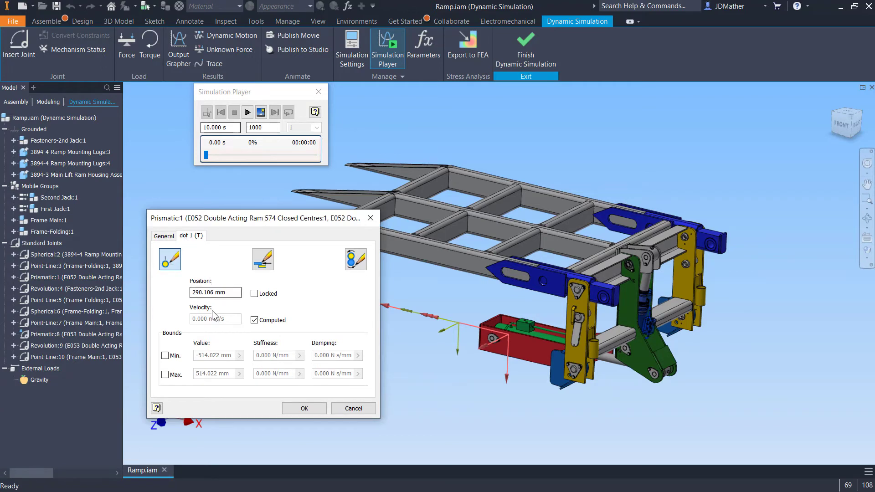
right_click(232, 292)
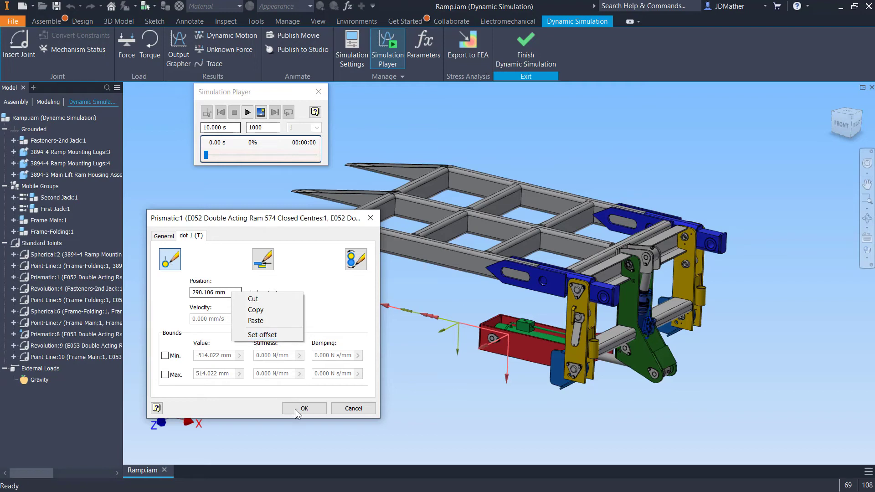
left_click(343, 408)
left_click(343, 409)
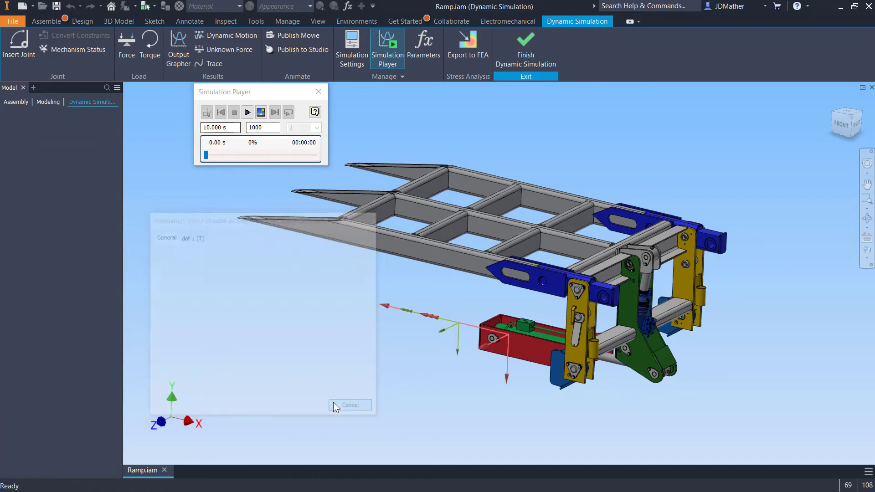
- Set all initial joint positions to 0.0 in the Dynamic Simulation settings and accept them
left_click(354, 47)
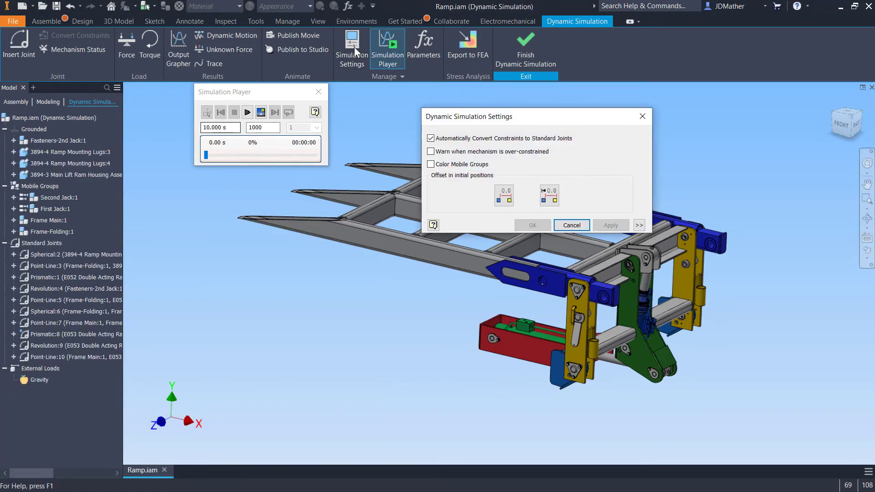
left_click(501, 193)
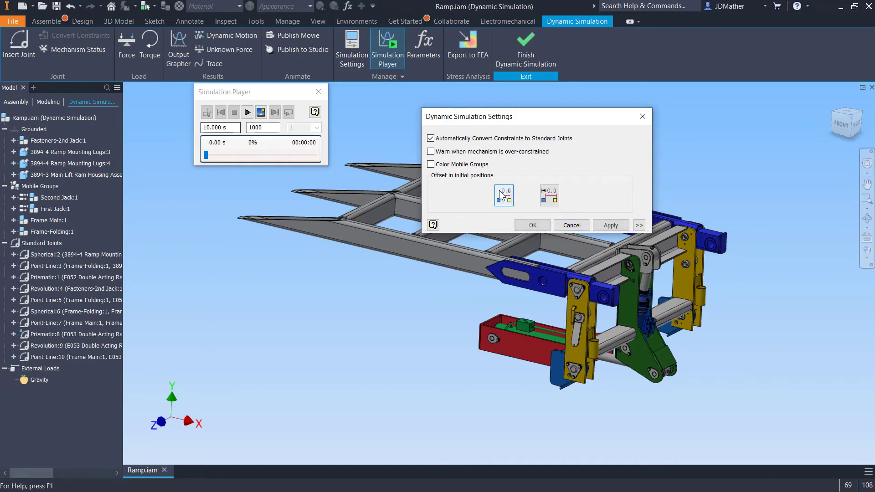
left_click(532, 225)
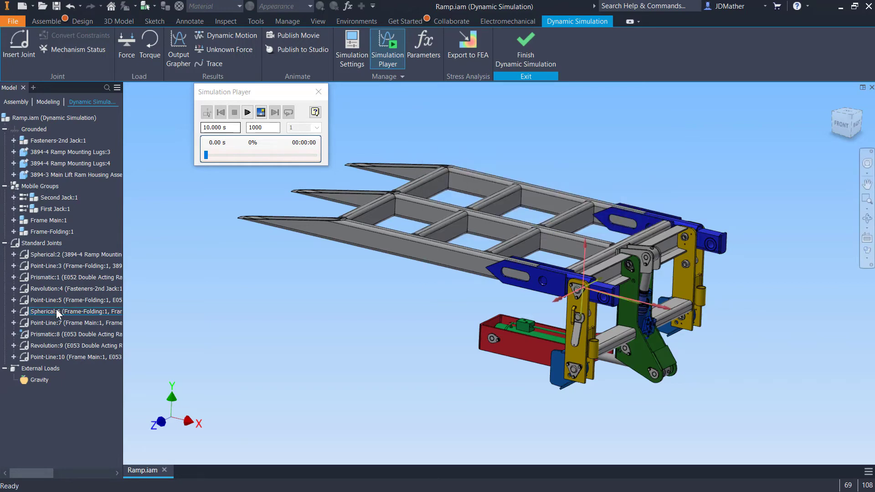
- Enable an imposed motion driven by position on dof 1 of the second jack's prismatic joint, Prismatic:1
right_click(51, 278)
left_click(76, 327)
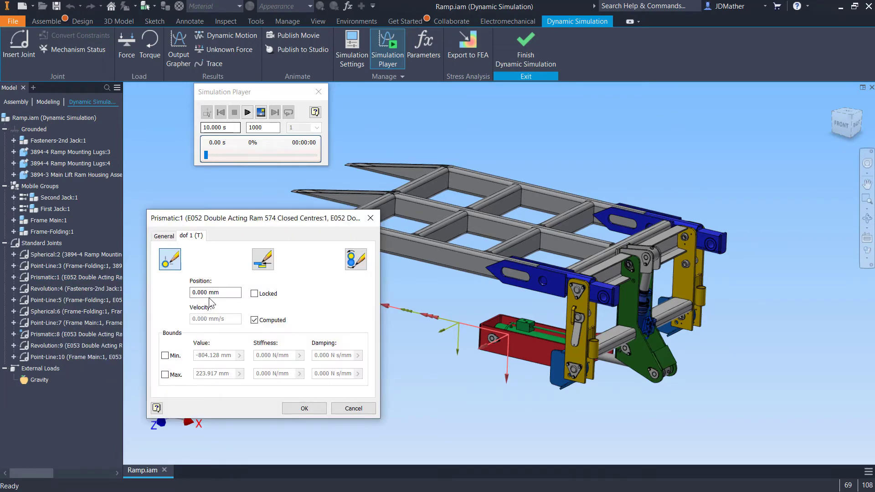
right_click(227, 295)
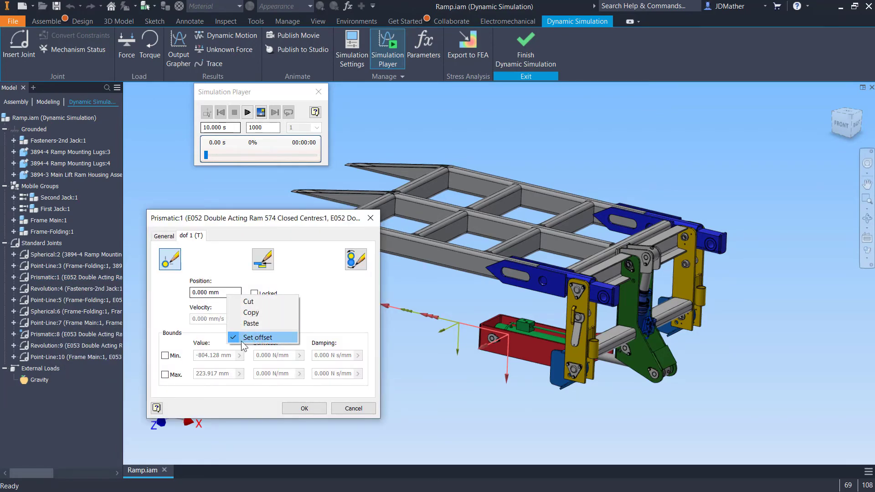
left_click(351, 310)
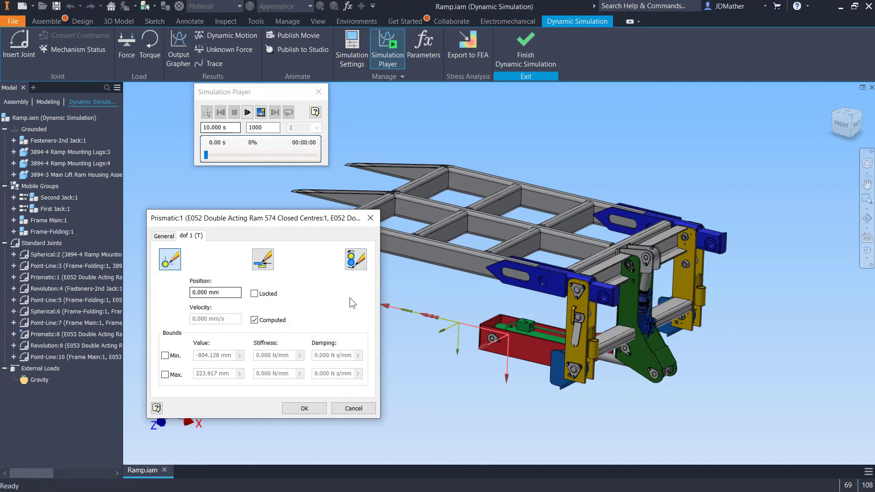
left_click(356, 262)
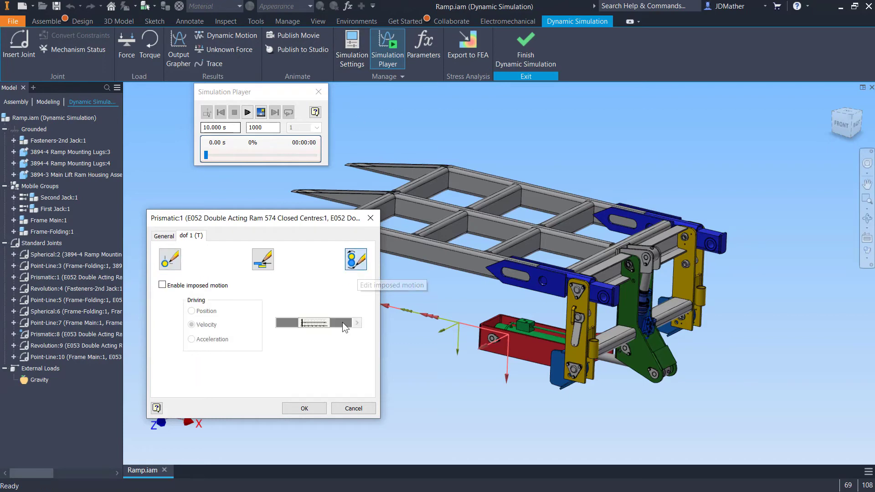
left_click(162, 285)
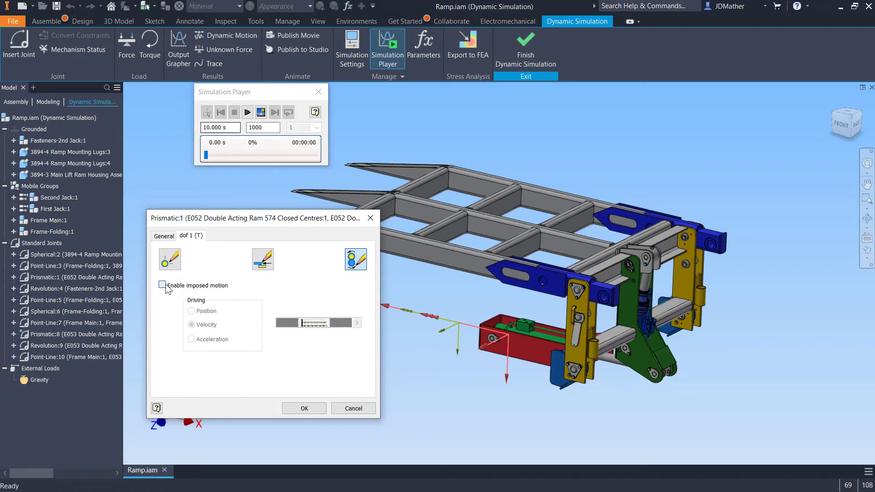
left_click(192, 312)
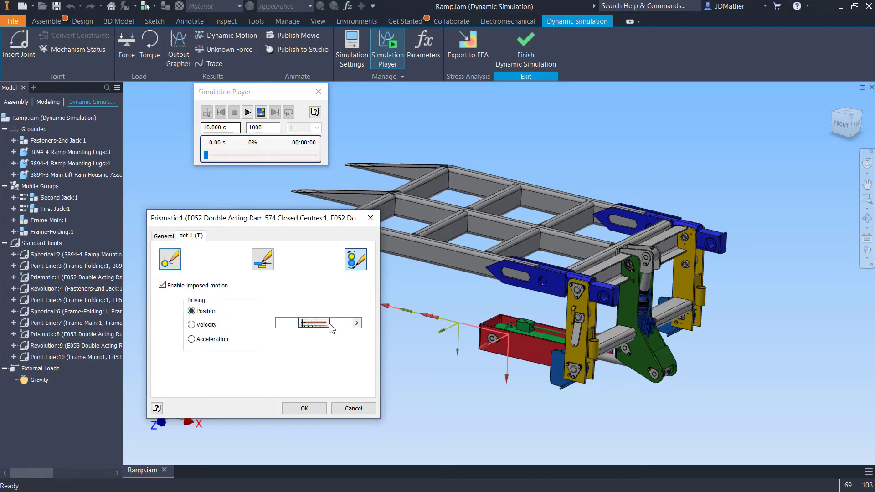
- In the joint's imposed motion graph, set the first sector's starting position to the initial position and its ending time to 15 s
left_click(315, 323)
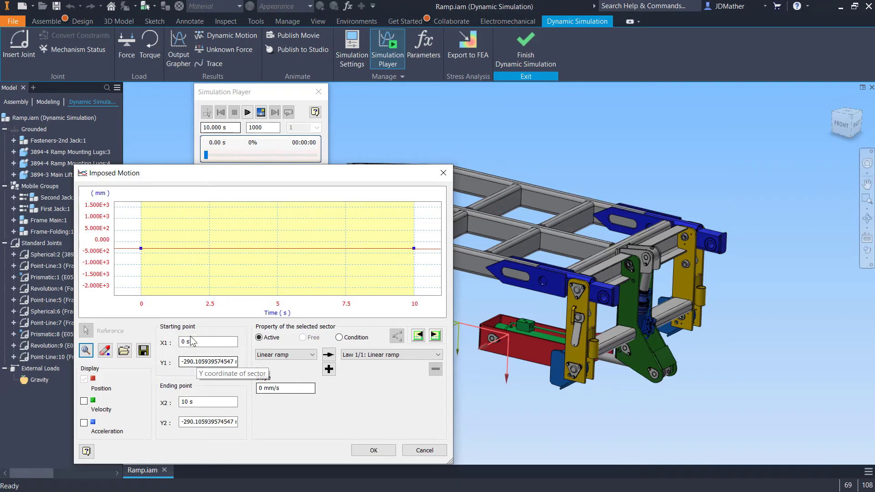
right_click(198, 360)
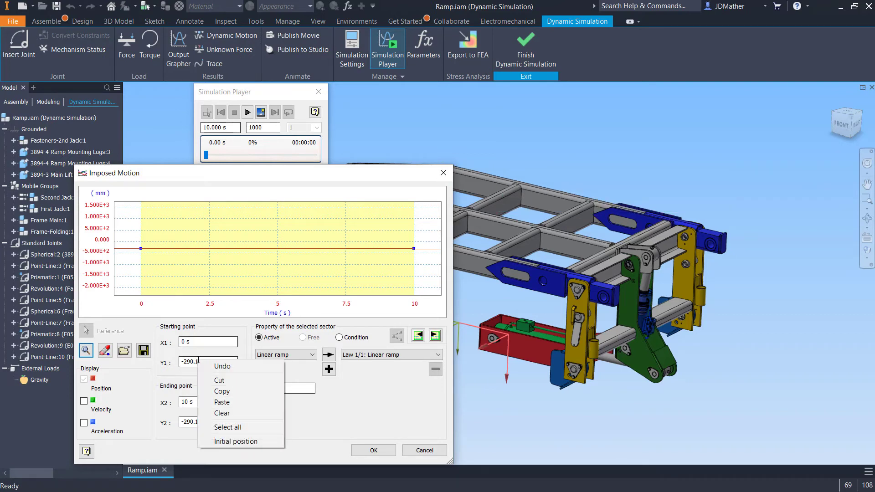
left_click(235, 440)
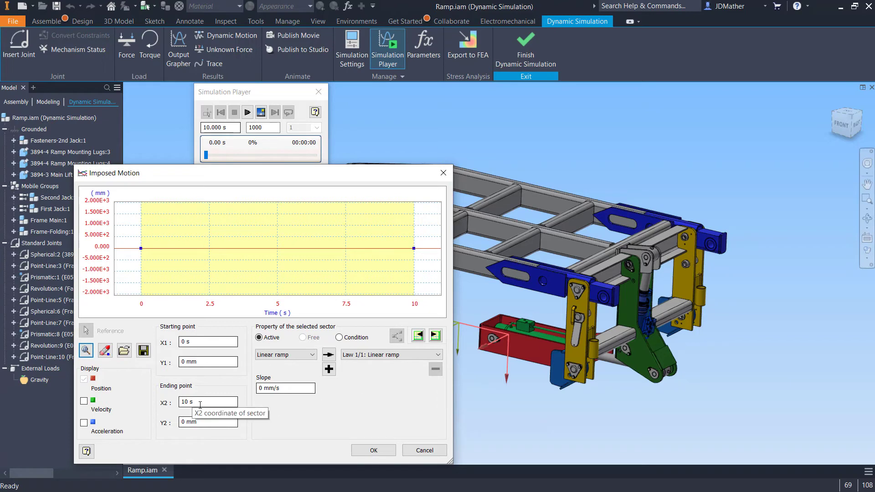
left_click_drag(201, 402, 178, 403)
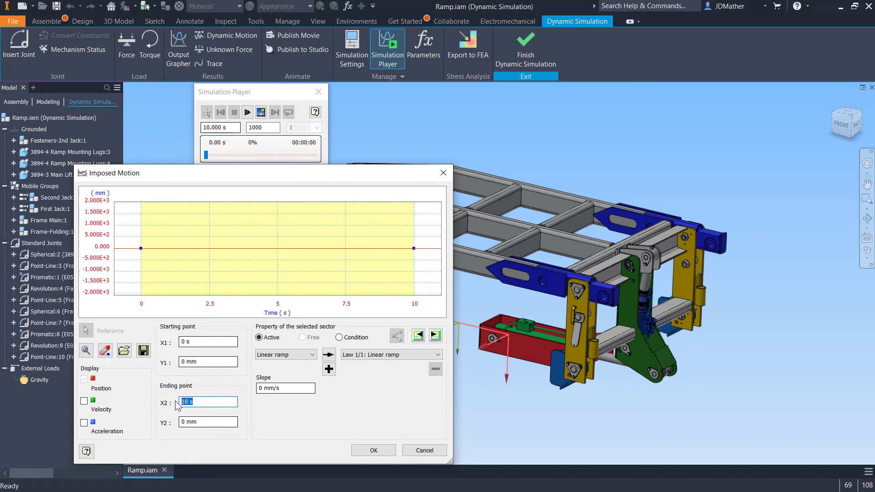
type("15")
key("Tab")
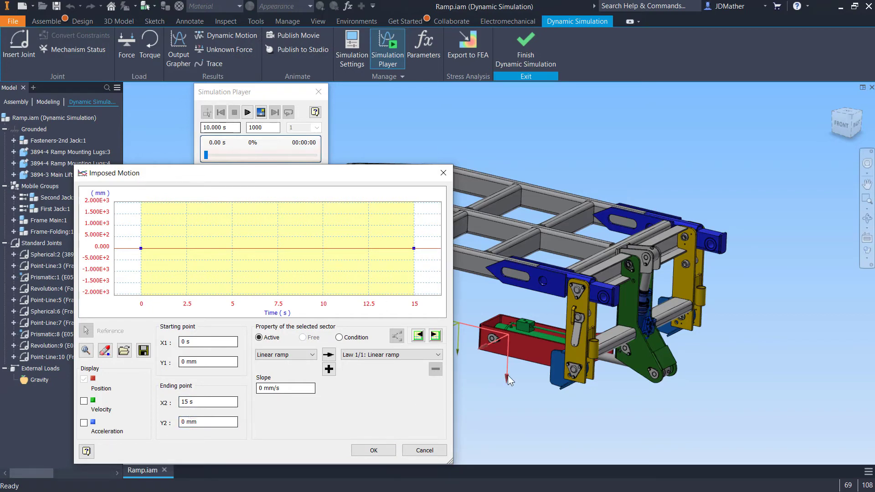
- Add a second motion sector ending at 25 s with an ending position of 355.422-26.377 mm
right_click(435, 249)
left_click(449, 254)
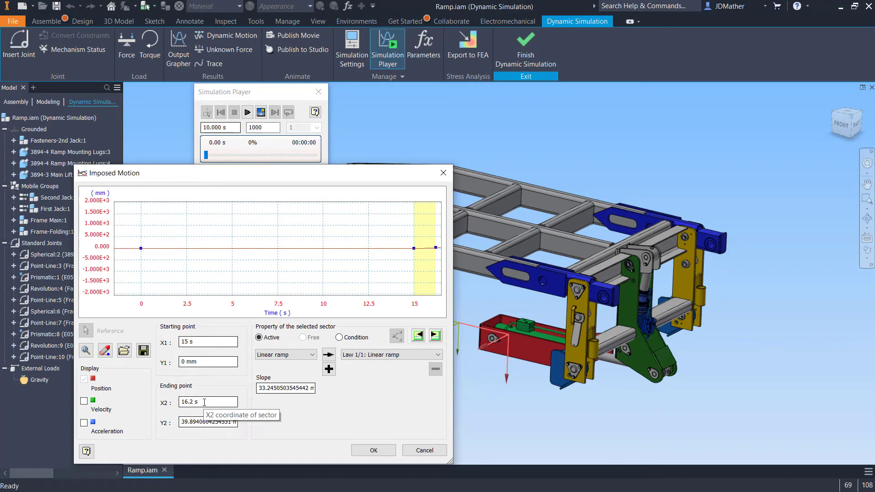
left_click_drag(206, 403, 157, 399)
type("25")
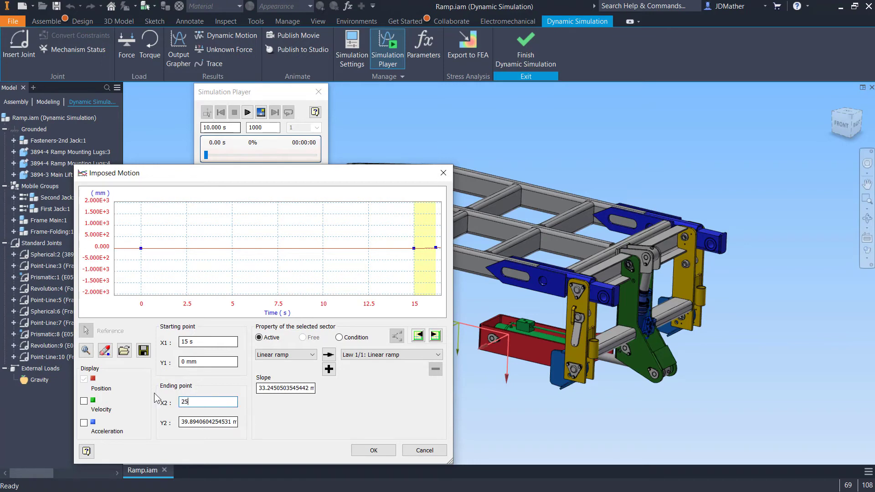
key("Tab")
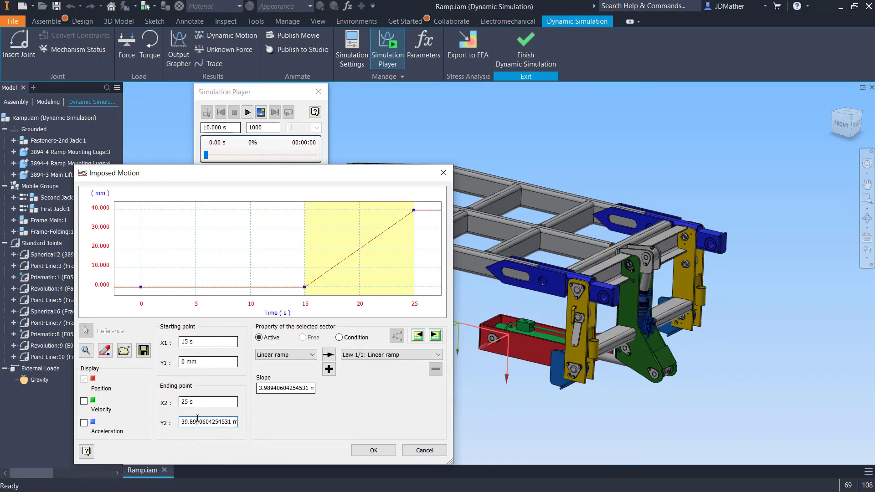
left_click_drag(181, 421, 254, 432)
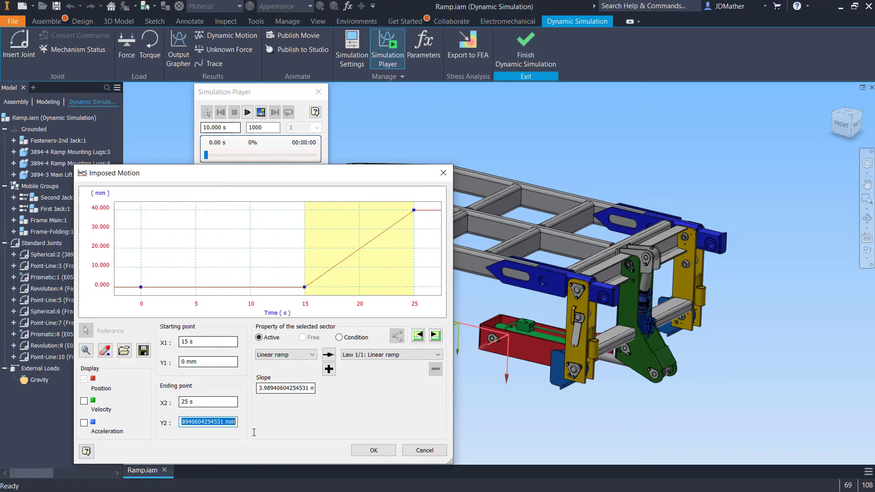
type("355.")
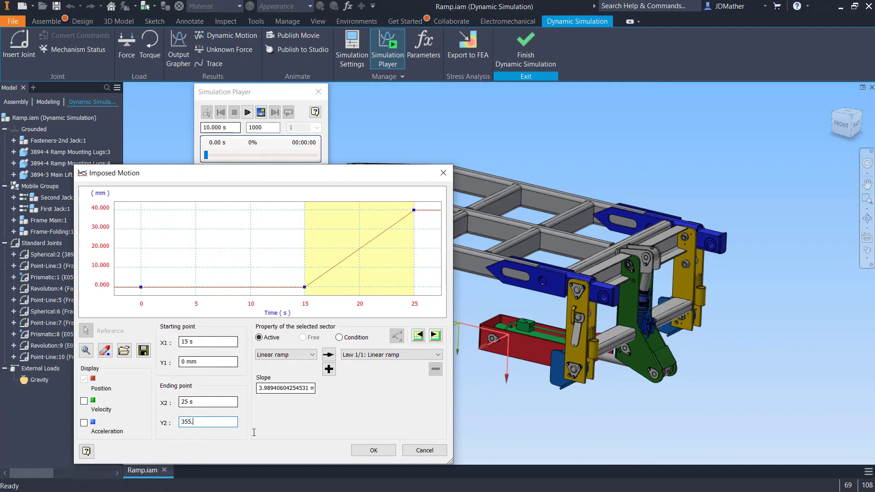
type("422-26.377")
key("Tab")
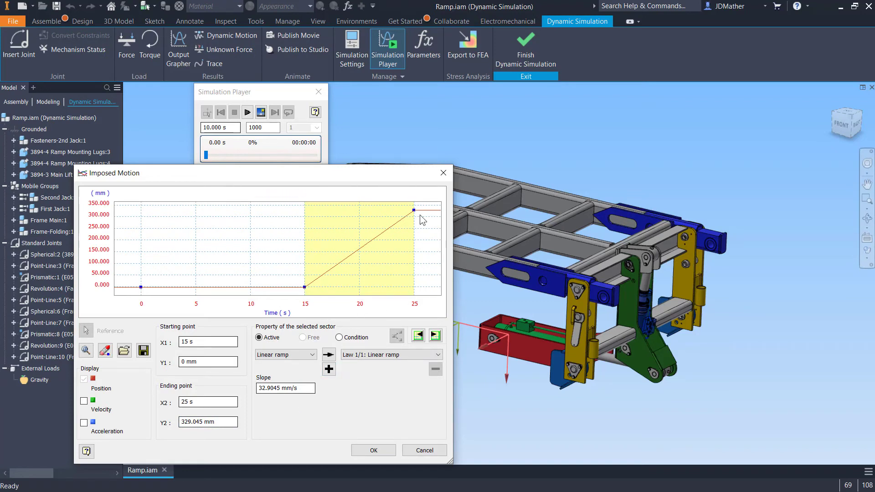
- Add a third motion sector starting from the 25 s point and set its ending time to 35 s
left_click(434, 210)
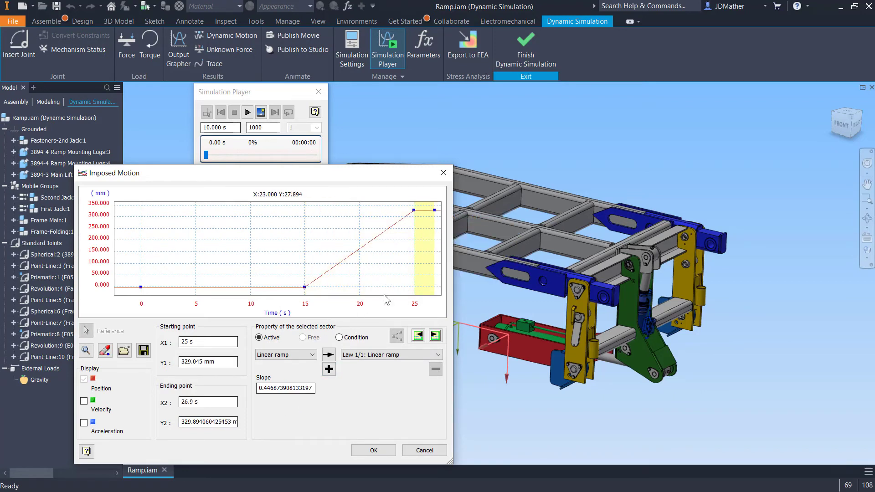
double_click(204, 402)
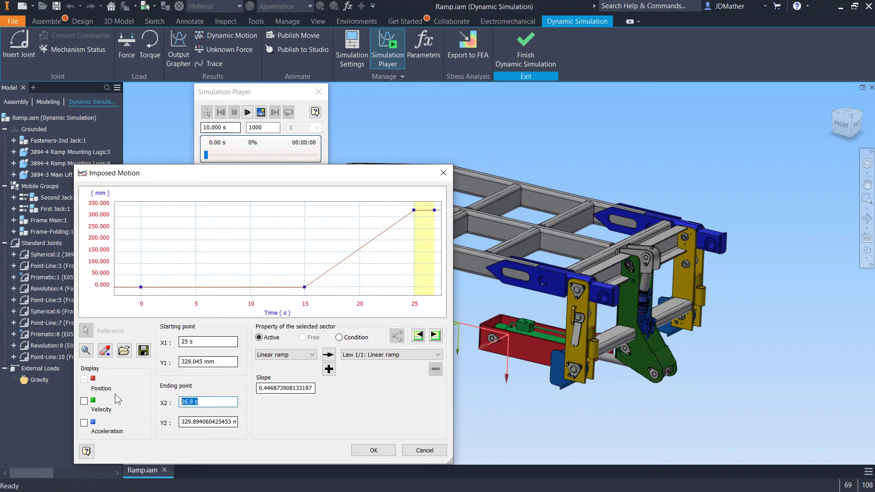
type("35")
key("Tab")
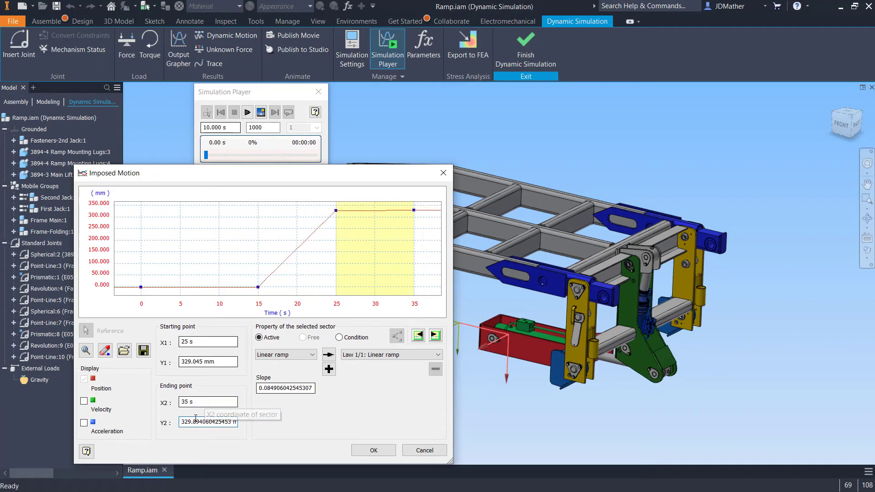
- Copy the third sector's starting position of 329.045 mm to its ending position and accept the imposed motion and joint properties
double_click(218, 361)
key("ctrl+c")
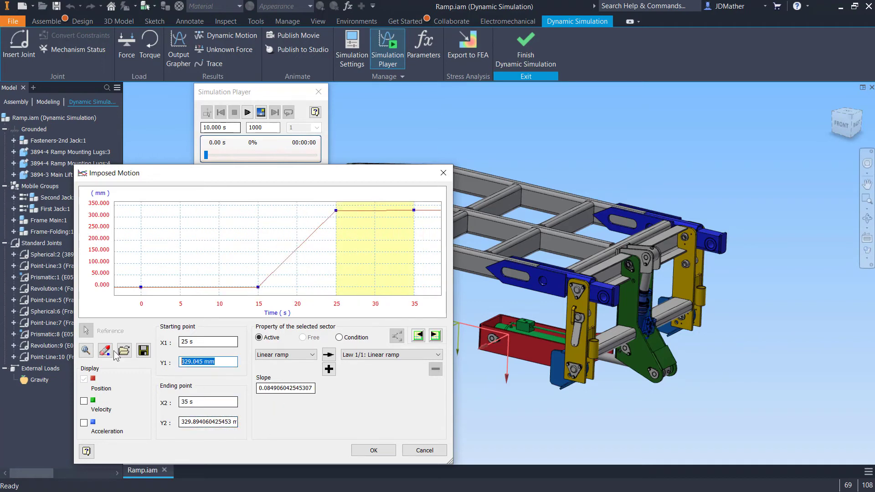
left_click_drag(181, 422, 246, 430)
key("ctrl+v")
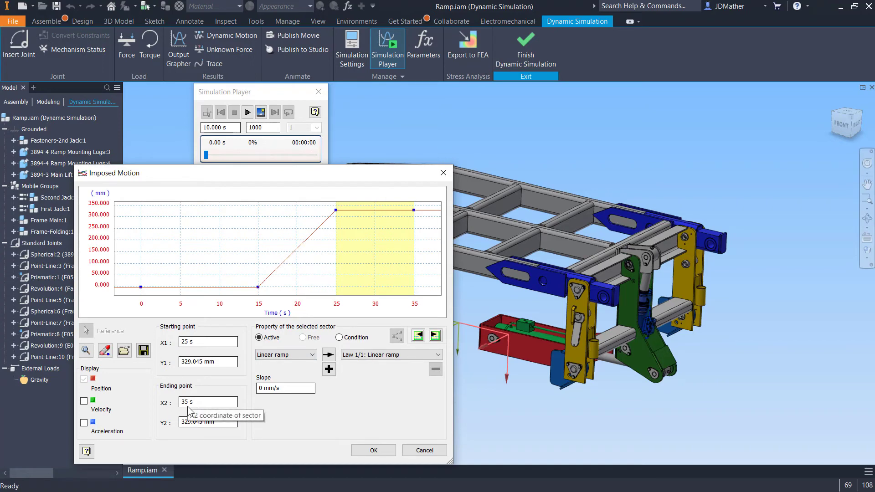
left_click(367, 451)
left_click(316, 411)
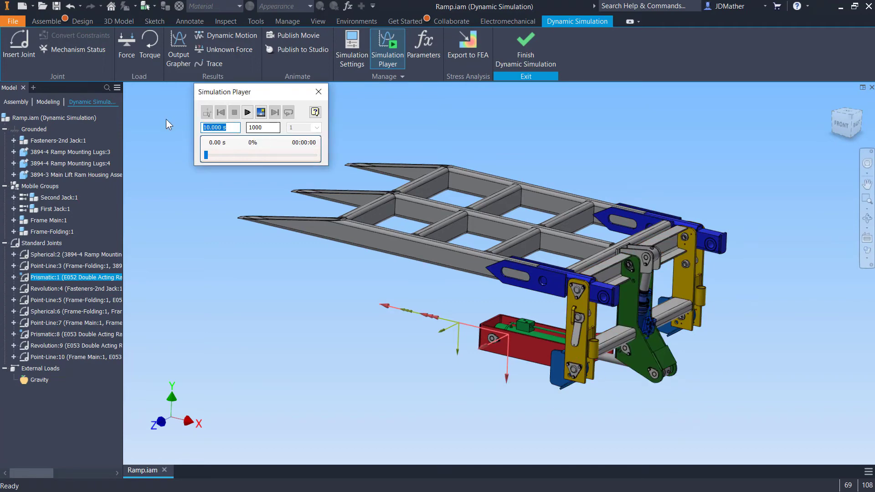
- Set the simulation's final time to 35 s and its number of images to 350
type("35")
left_click(271, 128)
double_click(271, 128)
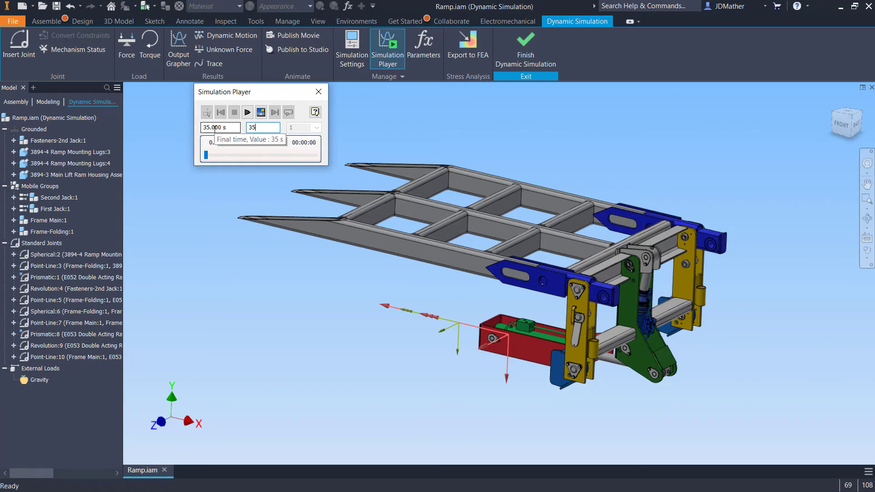
left_click(250, 324)
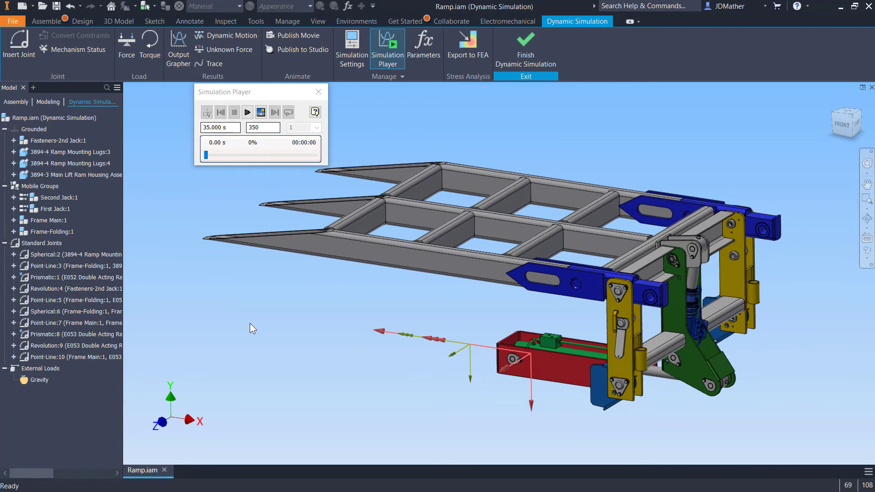
- Save the Ramp assembly and run the simulation through its full 35 s
left_click(55, 10)
key("Return")
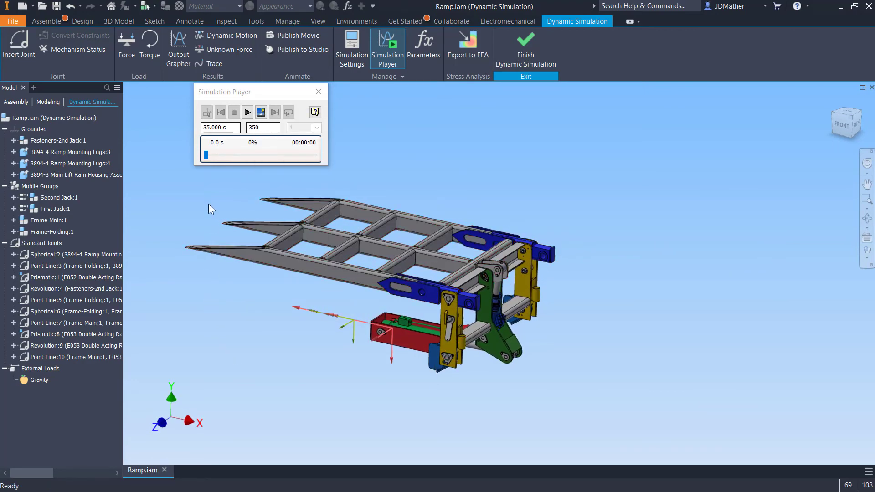
left_click(247, 113)
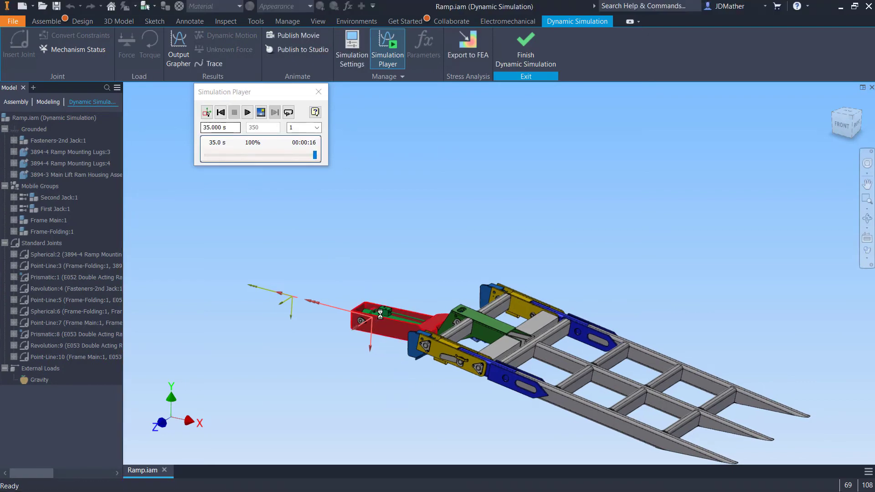
middle_click_drag(340, 358, 299, 339)
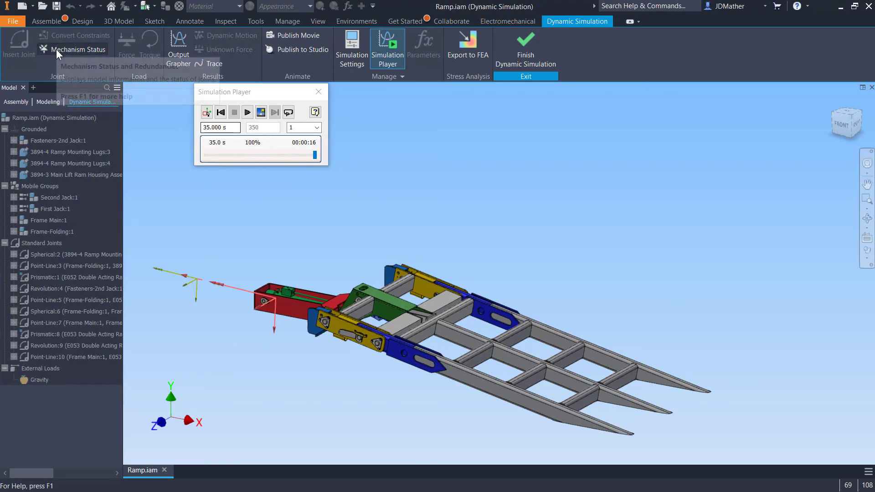
- Open and enlarge the Output Grapher, then plot the driving force U_imposed[1] of Prismatic:1
left_click(178, 45)
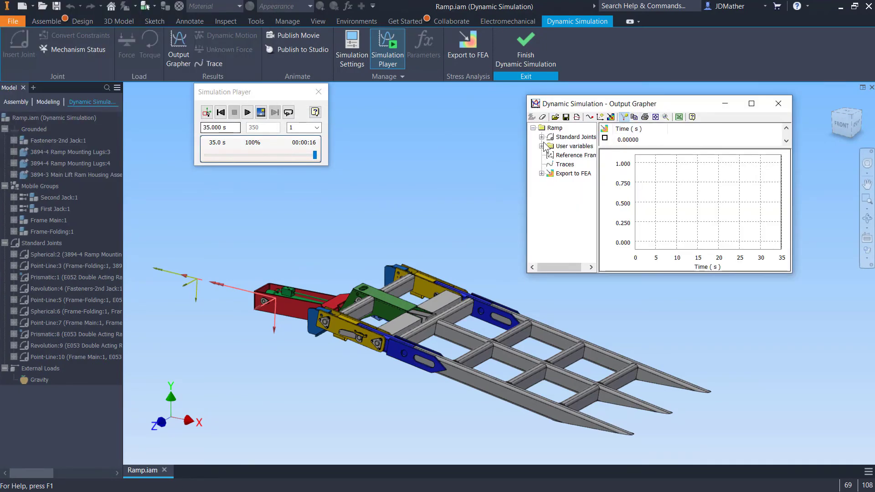
left_click(542, 137)
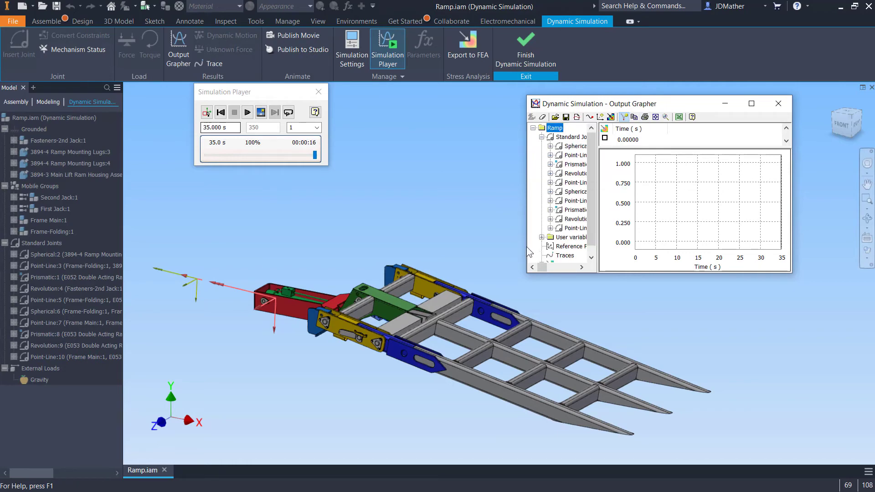
left_click_drag(527, 247, 444, 250)
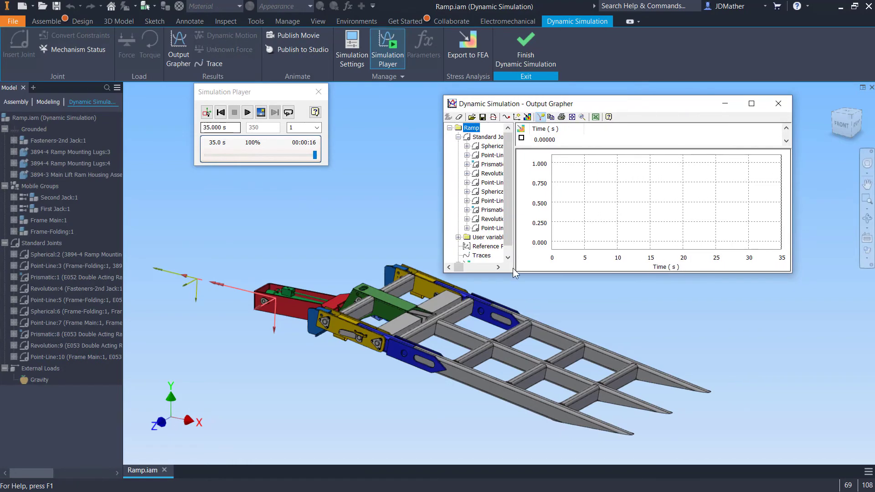
left_click_drag(513, 268, 557, 315)
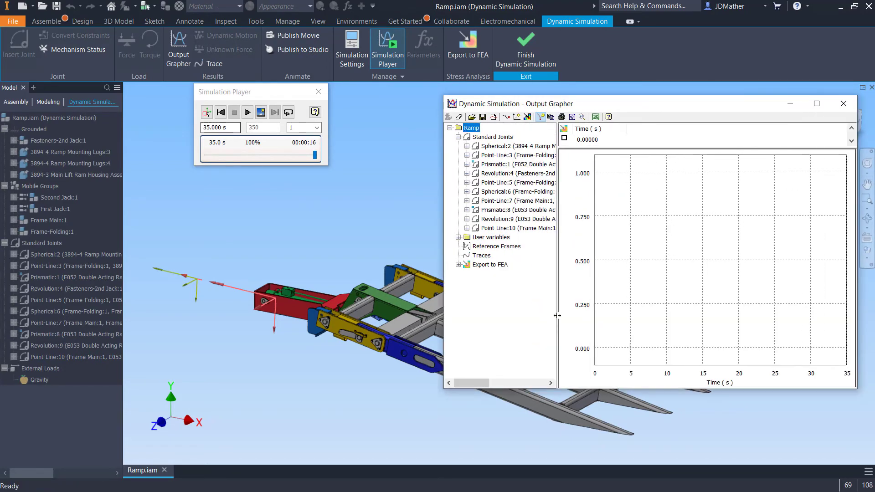
left_click(466, 164)
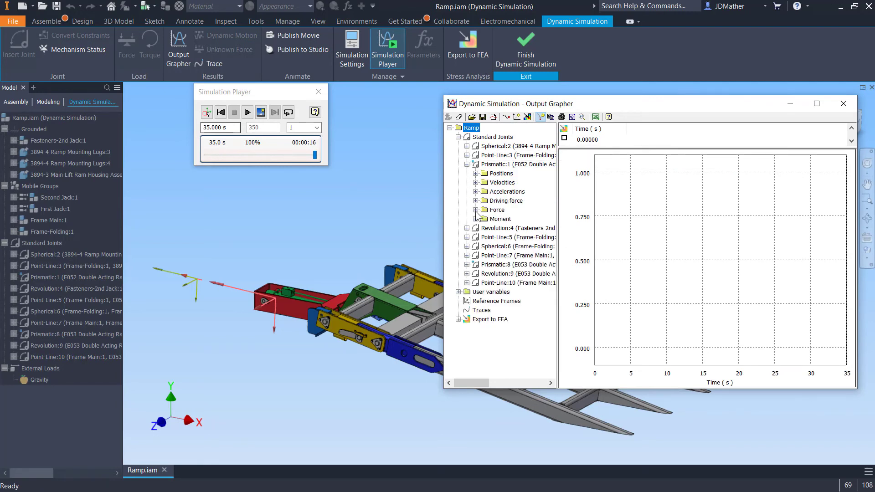
left_click(476, 200)
left_click(493, 210)
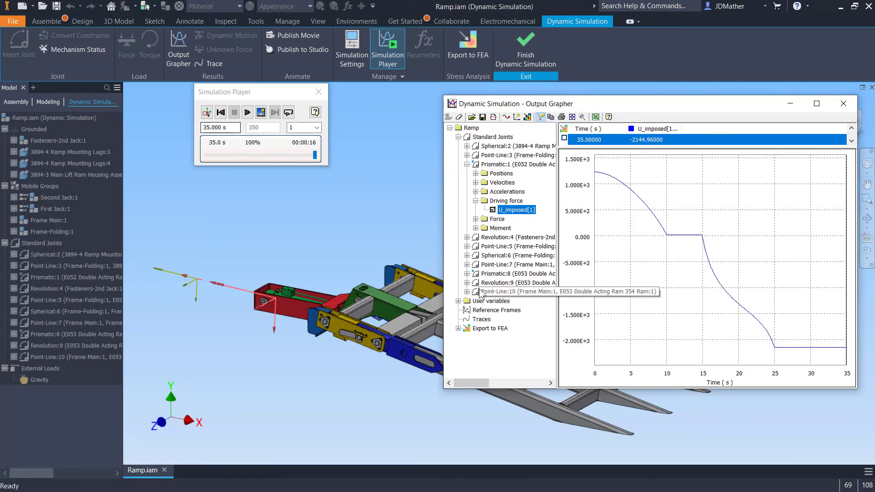
- Add the driving force U_imposed[1] of Prismatic:8 to the Output Grapher plot alongside the Prismatic:1 curve
left_click(466, 273)
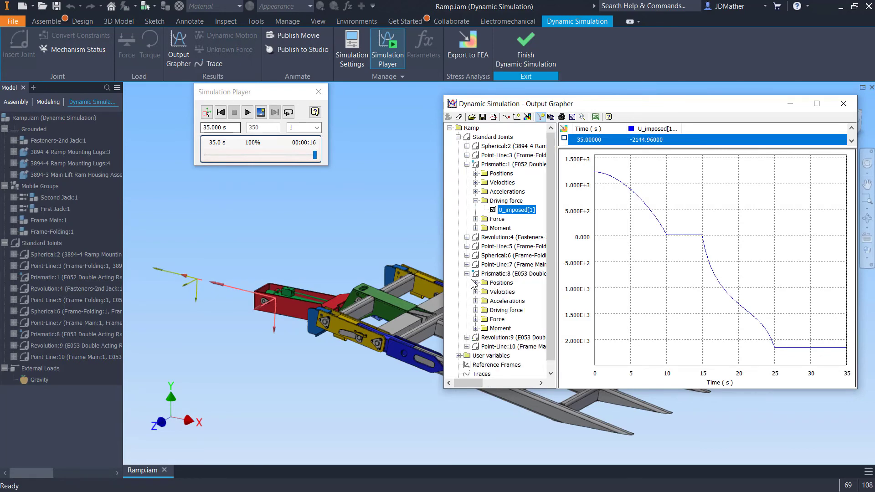
left_click(475, 310)
left_click(493, 319)
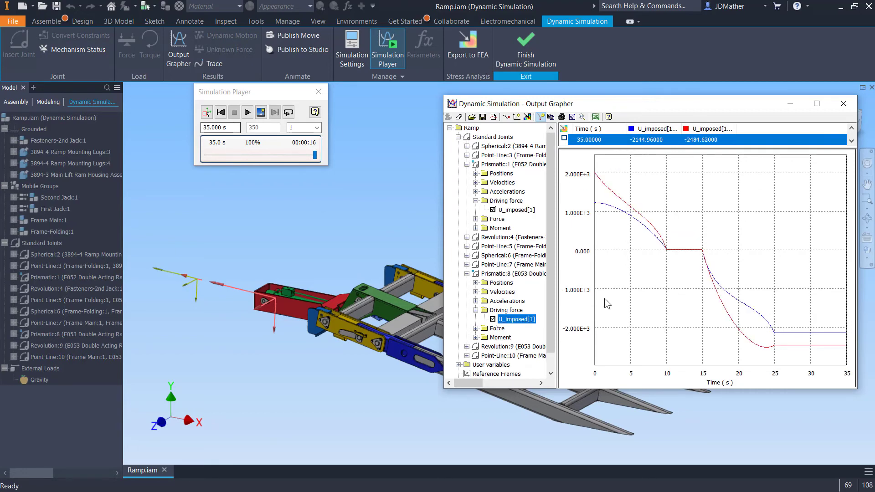
- Place the graph's time cursor at 7.7 s and step it back to about 4.6 s, examining the ramp's position against both force curves
left_click(649, 300)
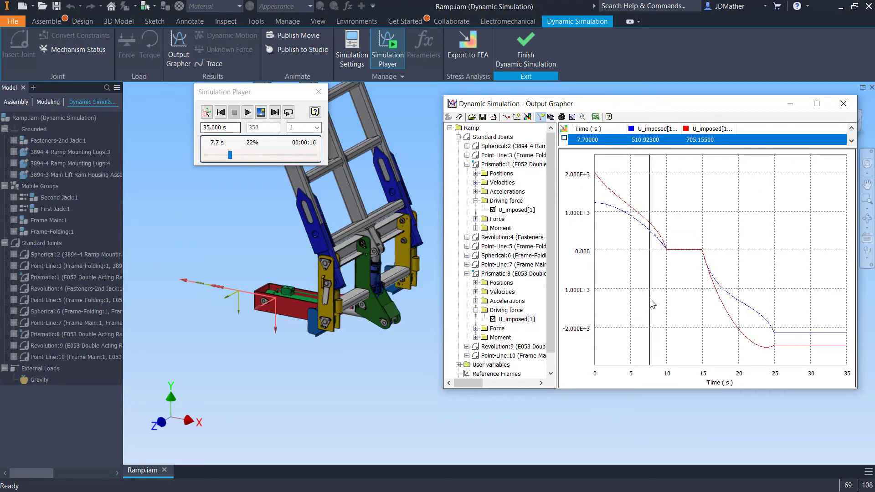
key("Left")
key("Left")
key("Left")
key("Left")
key("Left")
key("Left")
key("Left")
key("Left")
key("Left")
key("Left")
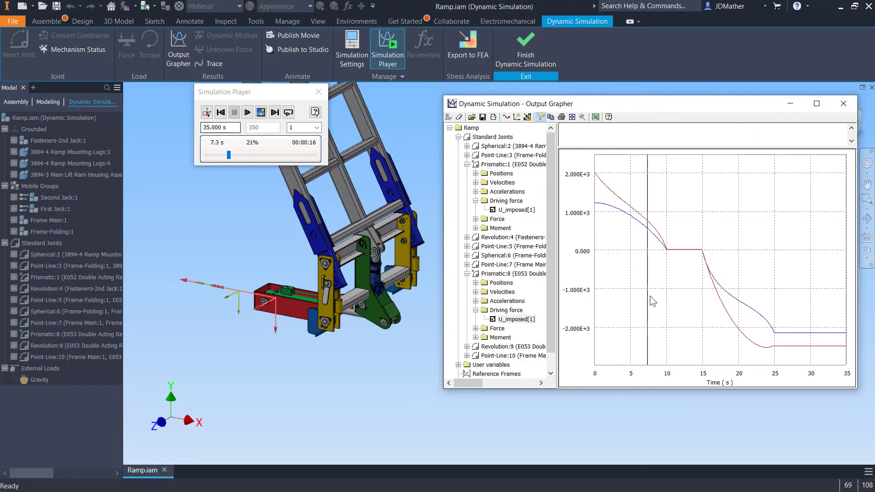
key("Left")
key("Left")
key("Left")
key("Left")
key("Left")
key("Left")
key("Left")
key("Left")
key("Left")
key("Left")
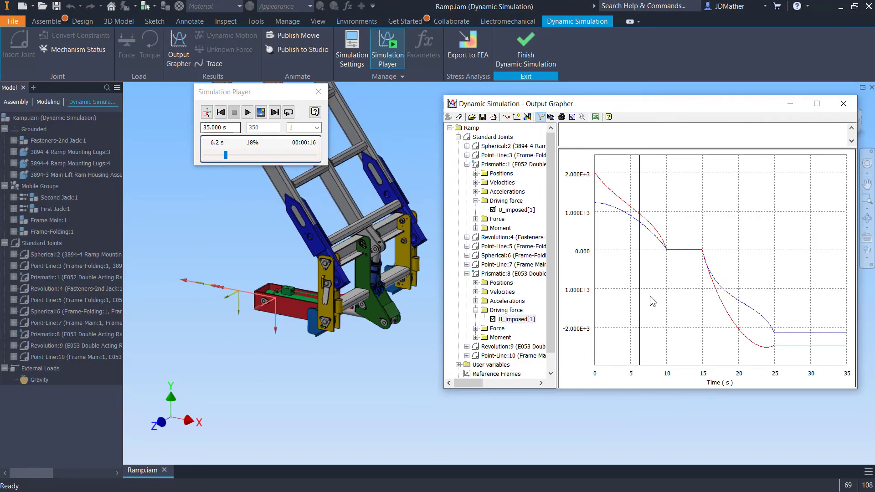
key("Left")
key("Left")
key("Left")
key("Left")
key("Left")
key("Left")
key("Left")
key("Left")
key("Left")
key("Left")
key("Left")
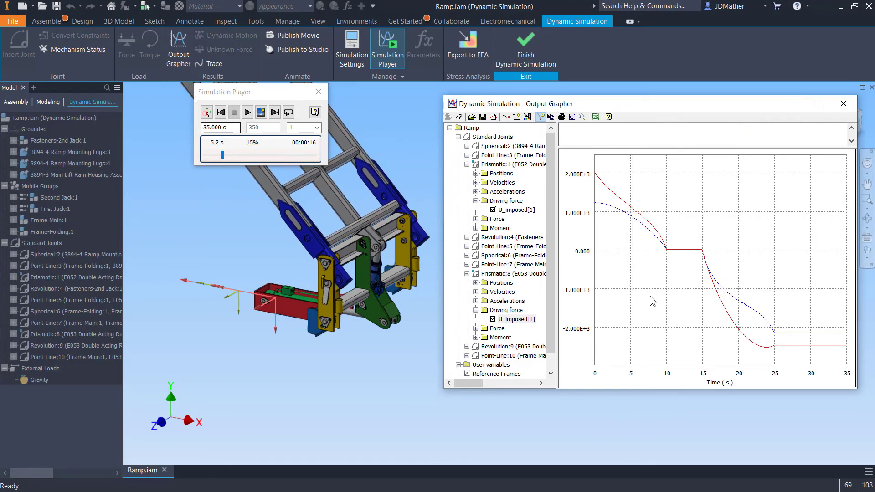
- Step the graph's time cursor forward to about 17 s, comparing the ramp's motion with both jacks' driving forces through the 10–15 s dwell
key("Right")
key("Right")
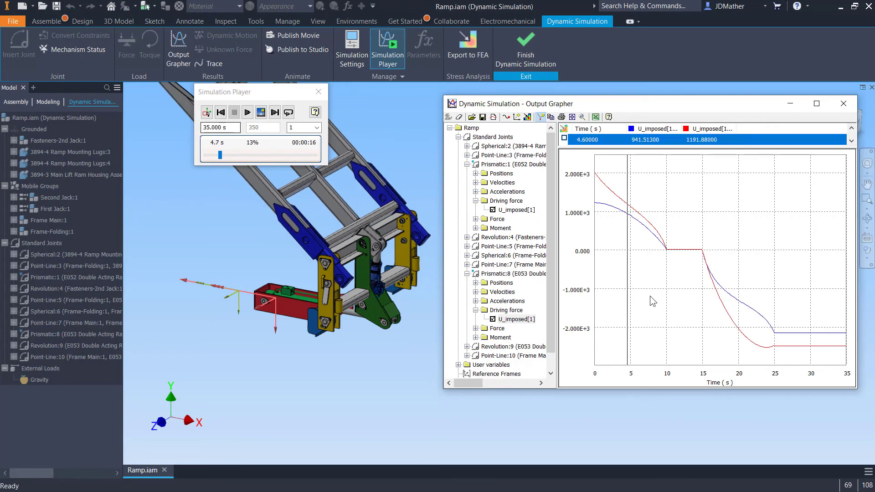
key("Right")
key("Right")
key("Right")
key("Right")
key("Right")
key("Right")
key("Right")
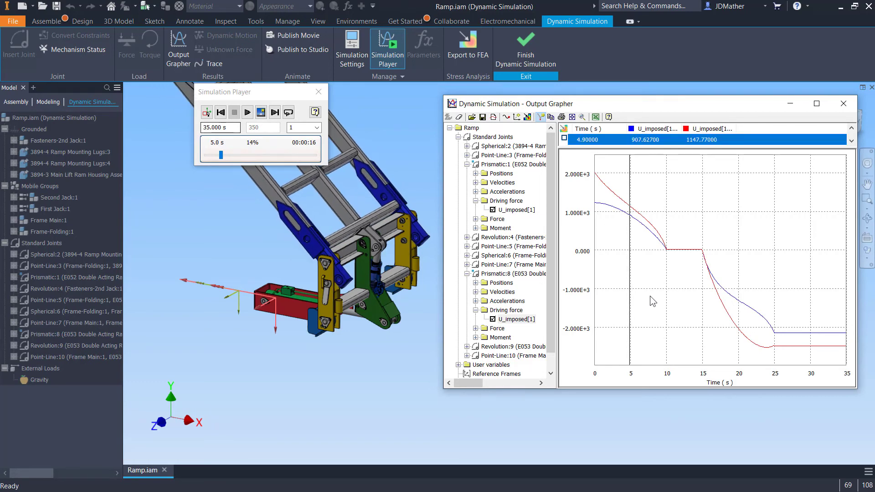
key("Right")
key("Right")
key("Right")
key("Right")
key("Right")
key("Right")
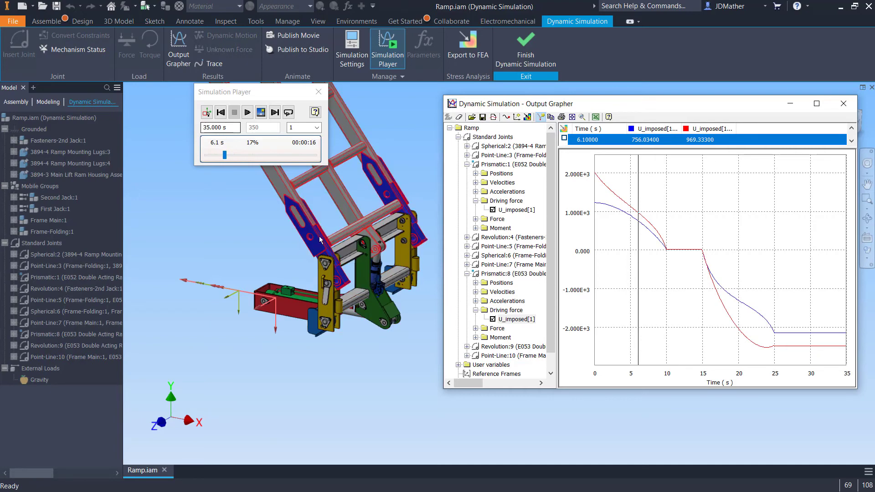
key("Right")
key("Right")
key("Right")
key("Right")
key("Right")
key("Right")
key("Right")
key("Right")
key("Right")
key("Right")
key("Right")
key("Right")
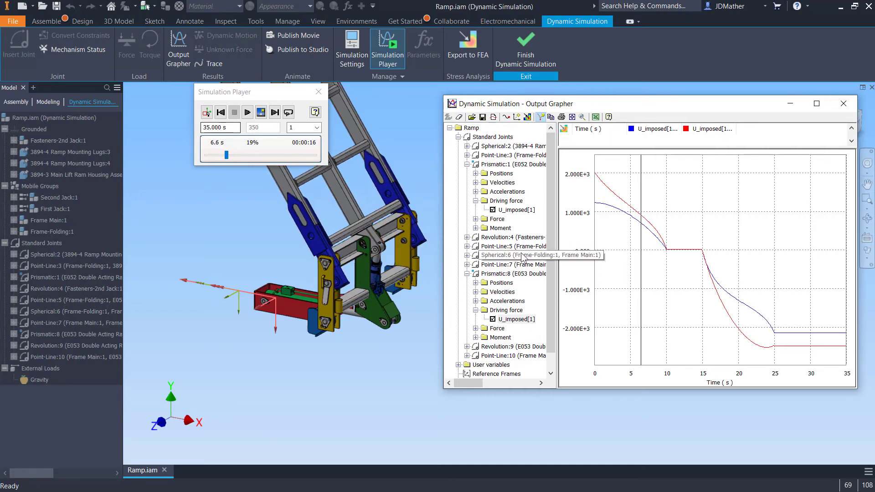
key("Right")
key("Right")
key("Right")
key("Right")
key("Right")
key("Right")
key("Right")
key("Right")
key("Right")
key("Right")
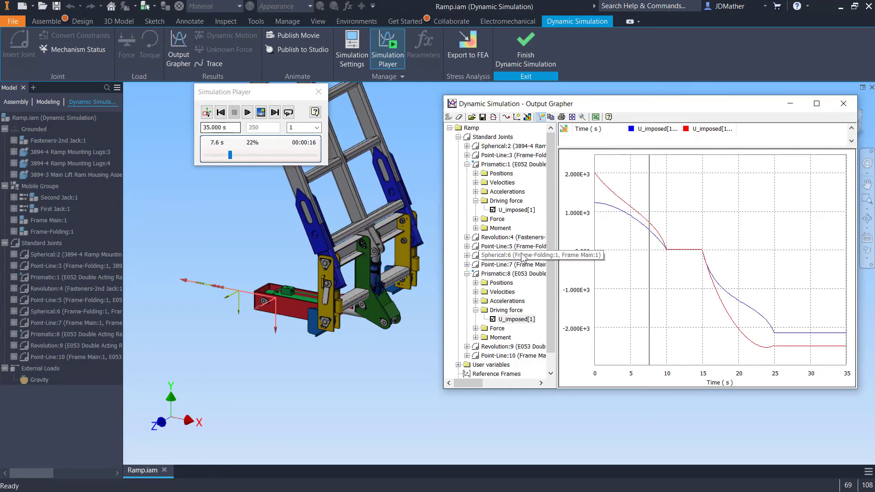
key("Right")
key("Right")
key("Right")
key("Right")
key("Right")
key("Right")
key("Right")
key("Right")
key("Right")
key("Right")
key("Right")
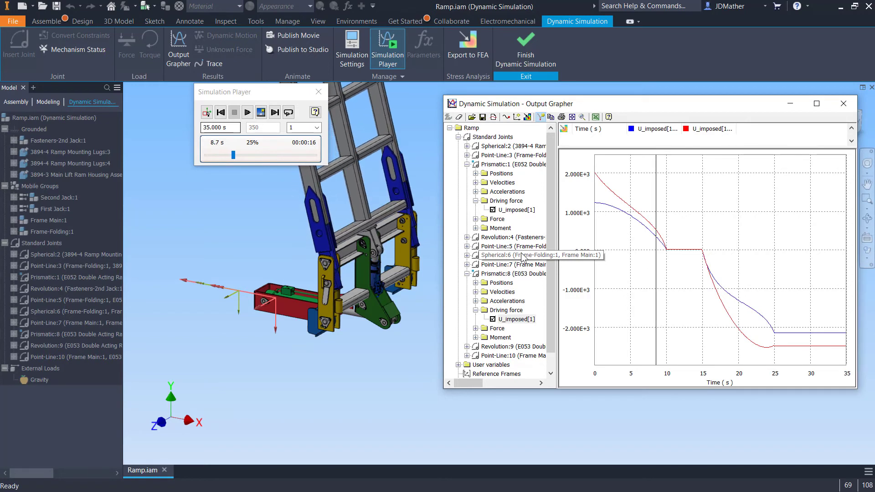
key("Right")
key("Right")
key("Right")
key("Right")
key("Right")
key("Right")
key("Right")
key("Right")
key("Right")
key("Right")
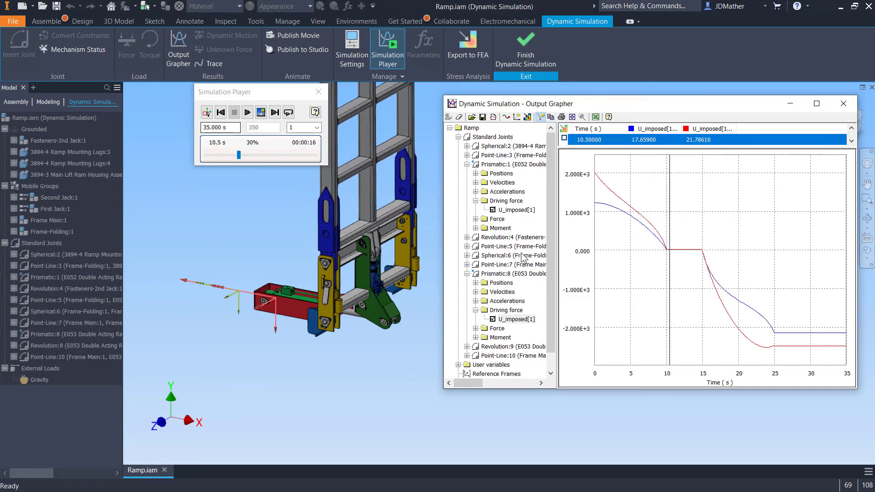
key("Right")
key("Right")
key("Right")
key("Right")
key("Right")
key("Right")
key("Right")
key("Right")
key("Right")
key("Right")
key("Right")
key("Right")
key("Right")
key("Right")
key("Right")
key("Right")
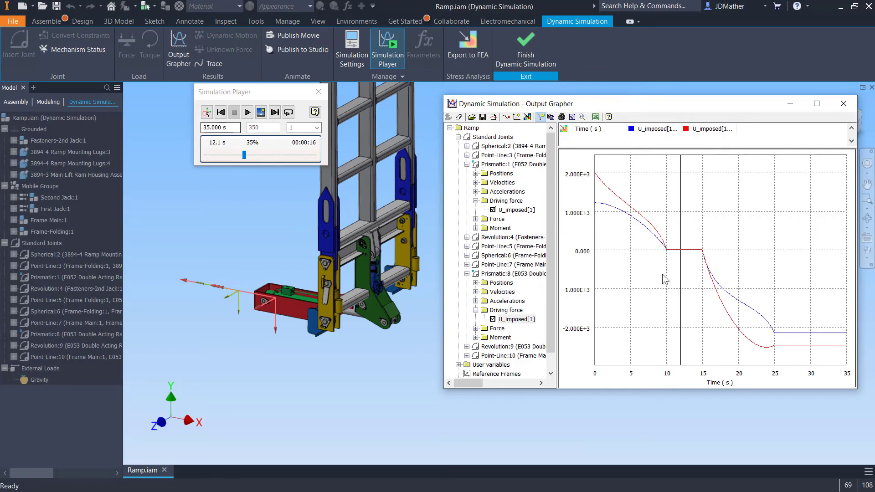
key("Right")
key("Right")
key("Right")
key("Right")
key("Right")
key("Right")
key("Right")
key("Right")
key("Right")
key("Right")
key("Right")
key("Right")
key("Right")
key("Right")
key("Right")
key("Right")
key("Right")
key("Right")
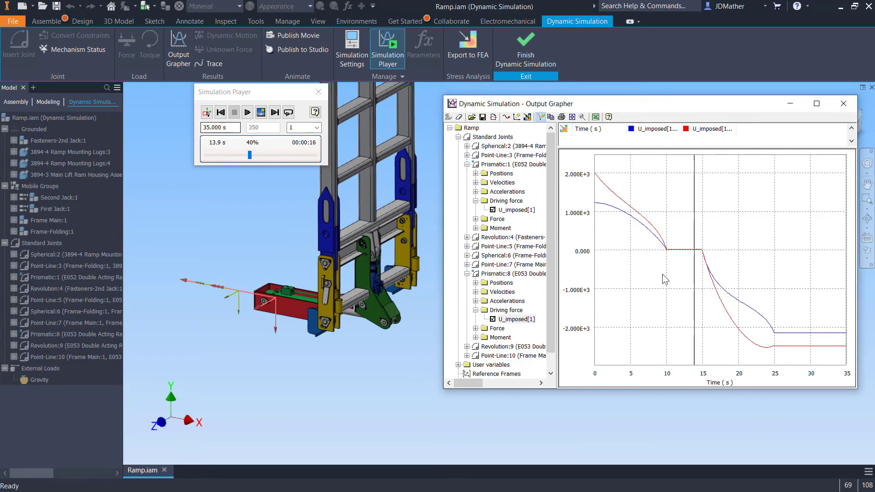
key("Right")
key("Right")
key("Right")
key("Right")
key("Right")
key("Right")
key("Right")
key("Right")
key("Right")
key("Right")
key("Right")
key("Right")
key("Right")
key("Right")
key("Right")
key("Right")
key("Right")
key("Right")
key("Right")
key("Right")
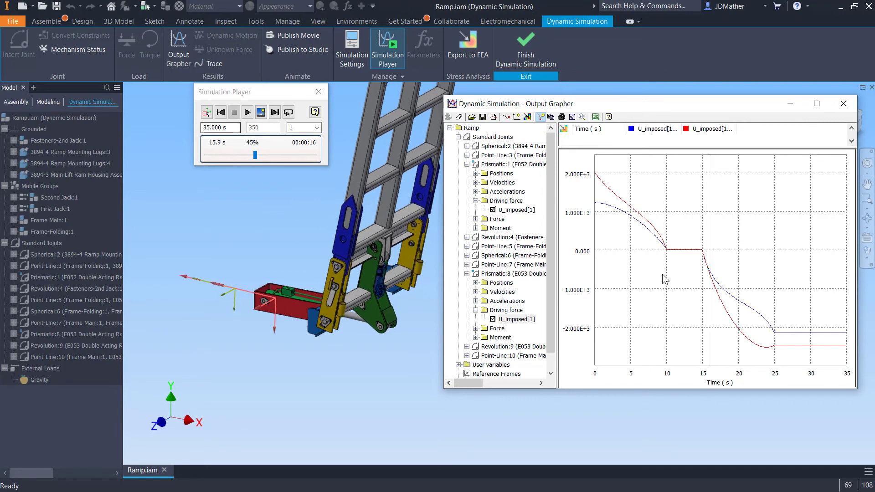
key("Right")
key("Right")
key("Right")
key("Right")
key("Right")
key("Right")
key("Right")
key("Right")
key("Right")
key("Right")
key("Right")
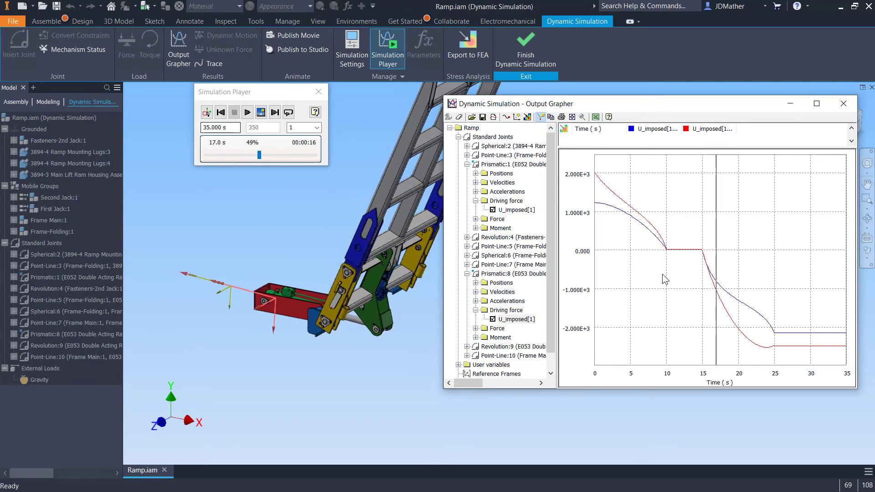
- Step the graph's time cursor forward to about 23.8 s, comparing the ramp's lowering with both jacks' driving forces
key("Right")
key("Right")
key("Right")
key("Right")
key("Right")
key("Right")
key("Right")
key("Right")
key("Right")
key("Right")
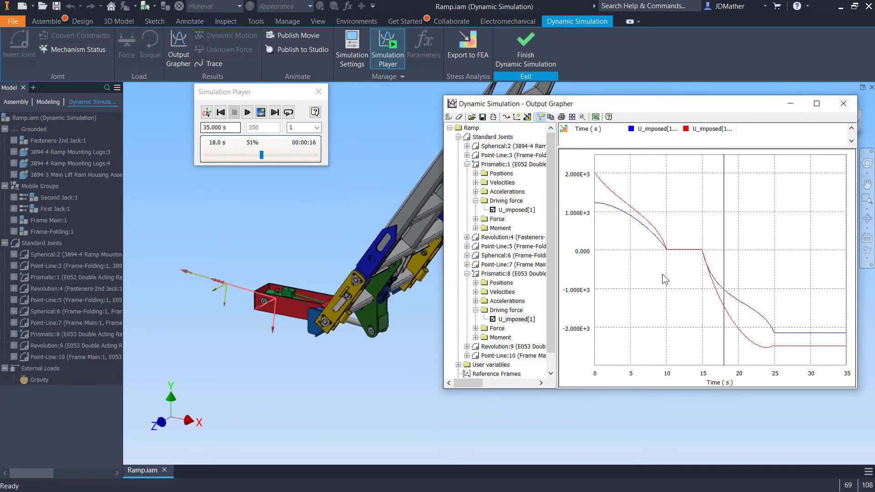
key("Right")
key("Right")
key("Right")
key("Right")
key("Right")
key("Right")
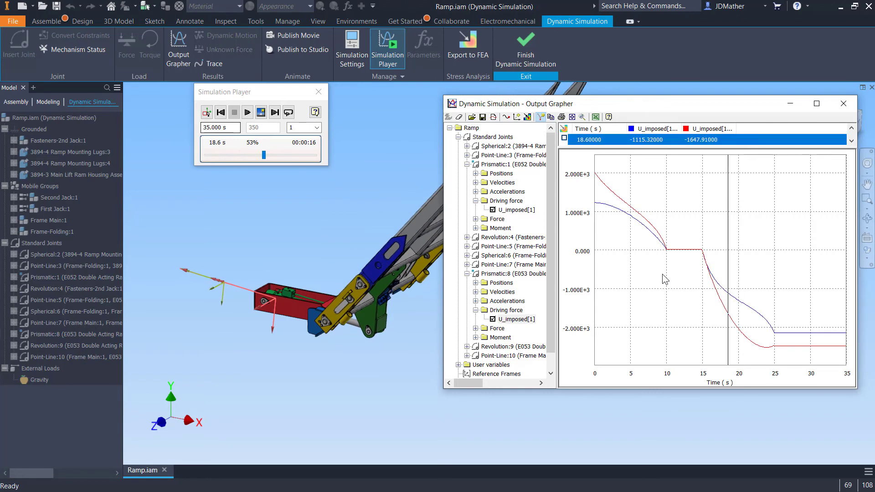
key("Right")
key("Right")
key("Right")
key("Right")
key("Right")
key("Right")
key("Right")
key("Right")
key("Right")
key("Right")
key("Right")
key("Right")
key("Right")
key("Right")
key("Right")
key("Right")
key("Right")
key("Right")
key("Right")
key("Right")
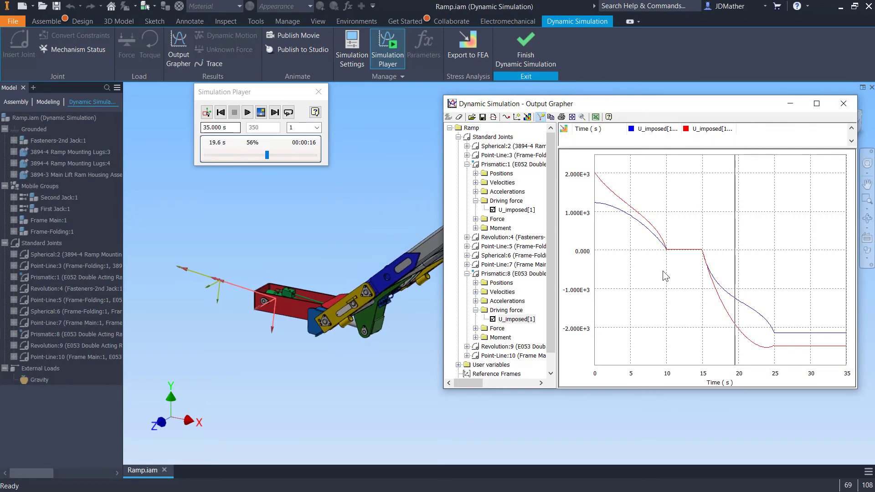
key("Right")
key("Right")
key("Right")
key("Right")
key("Right")
key("Right")
key("Right")
key("Right")
key("Right")
key("Right")
key("Right")
key("Right")
key("Right")
key("Right")
key("Right")
key("Right")
key("Right")
key("Right")
key("Right")
key("Right")
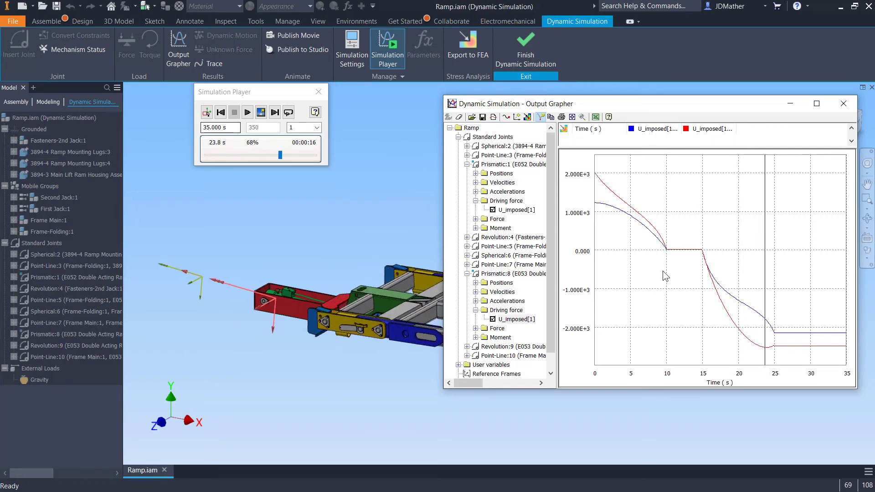
left_click_drag(615, 103, 654, 46)
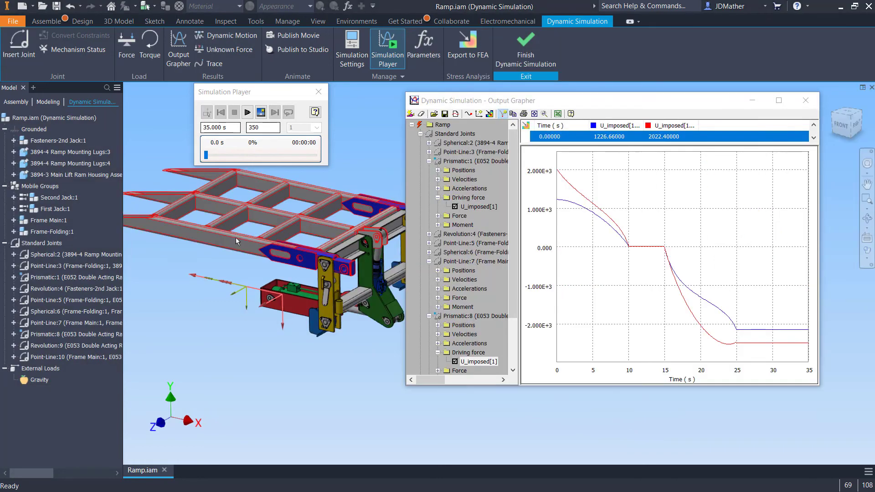
- Switch the selection filter to Part Priority and open the ramp frame part in its own window
right_click(154, 314, "shift")
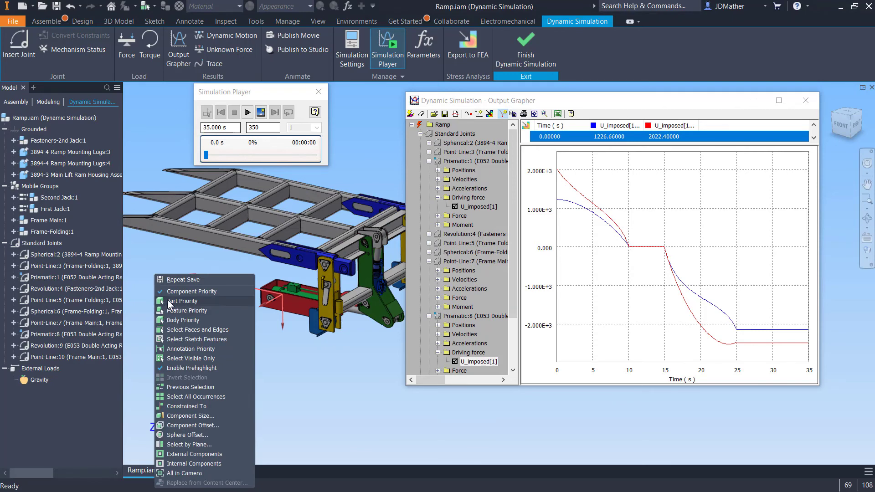
left_click(170, 301)
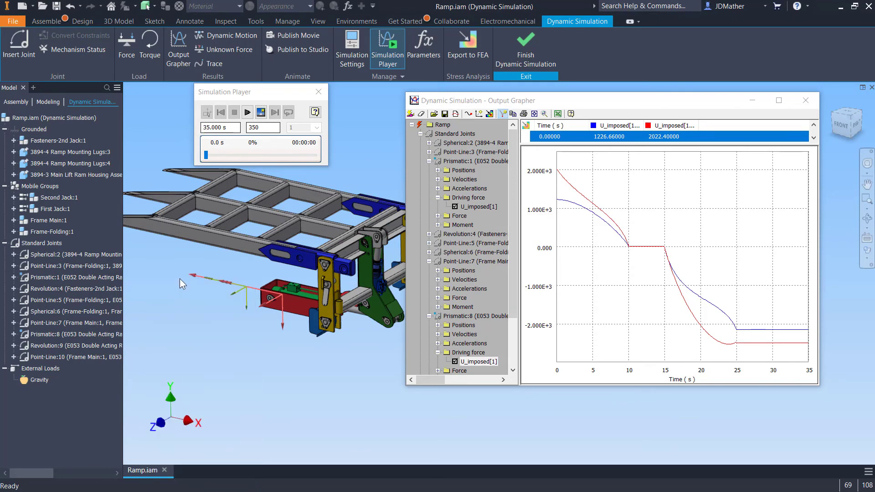
right_click(203, 211)
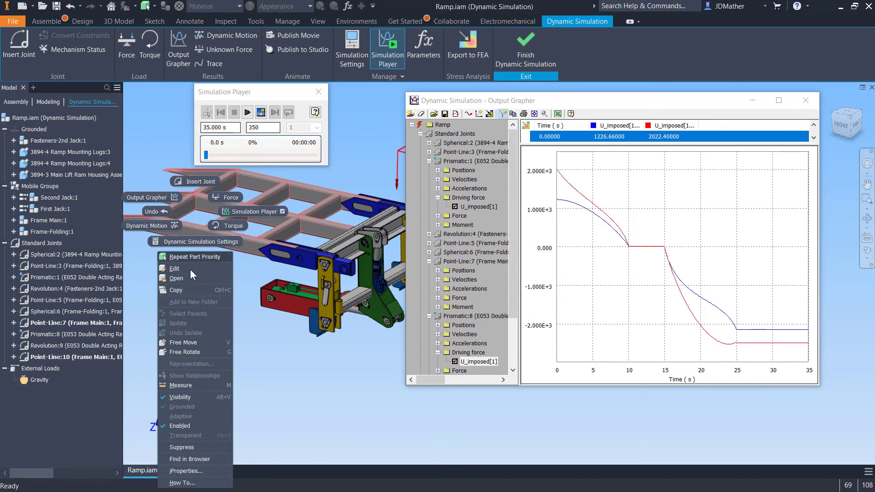
left_click(180, 277)
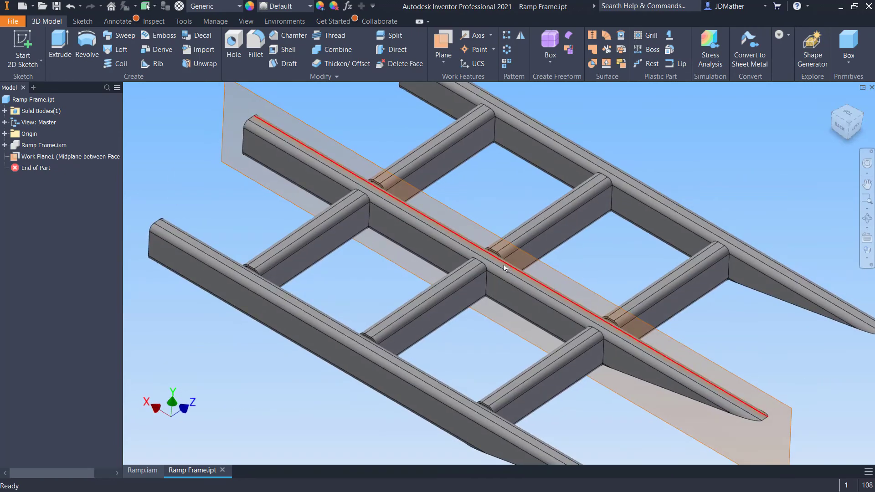
- Create a work point at the center of the edge loop of the ramp frame's middle rail, using Center Point of Loop of Edges
scroll(504, 264, "up", 5)
scroll(475, 252, "down", 5)
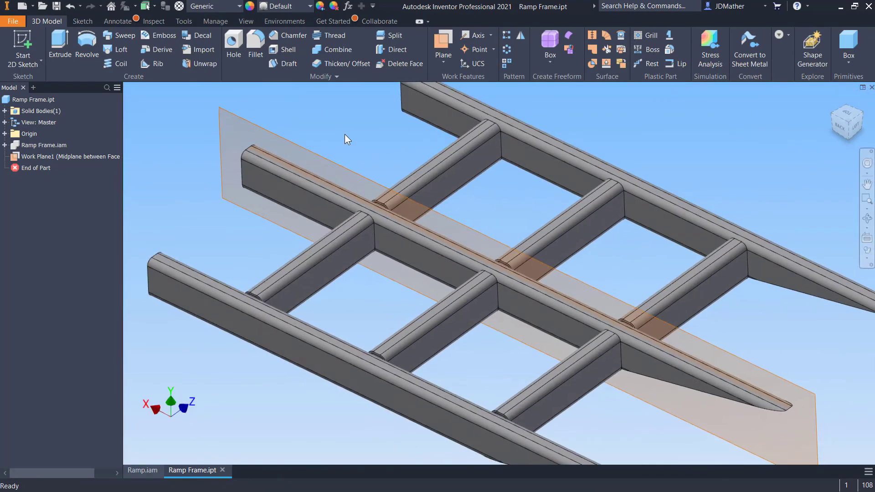
left_click(493, 48)
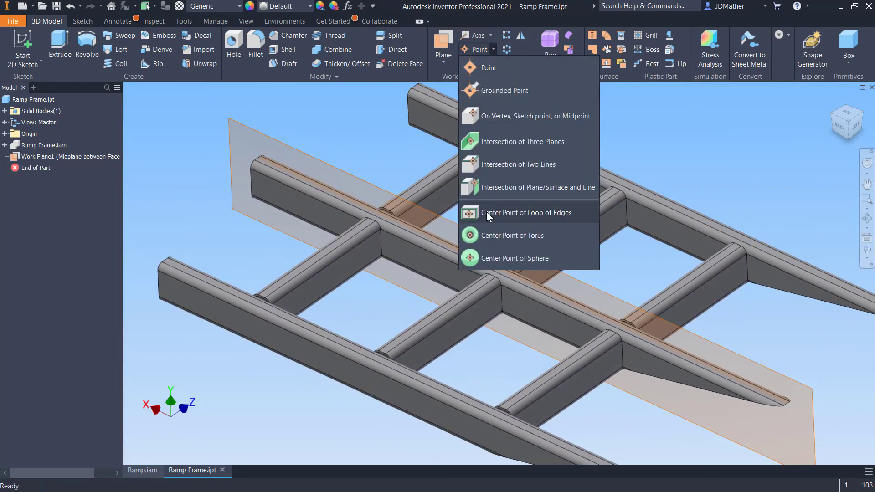
left_click(486, 212)
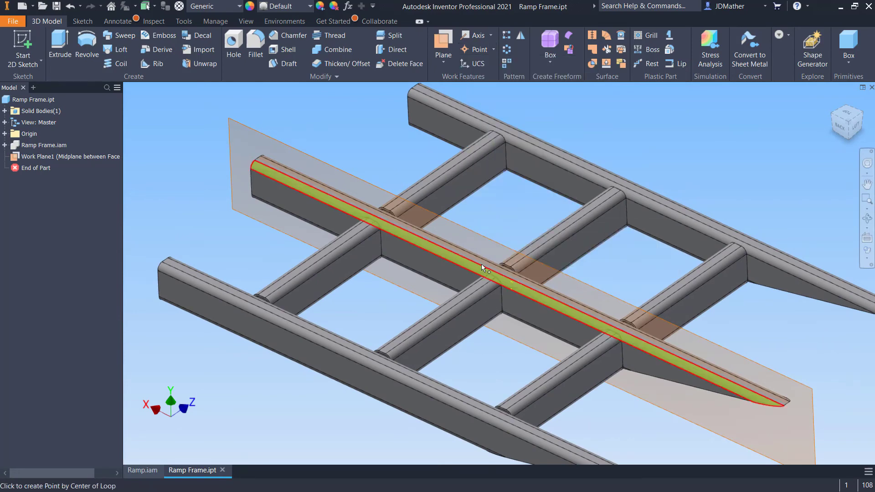
left_click(482, 264)
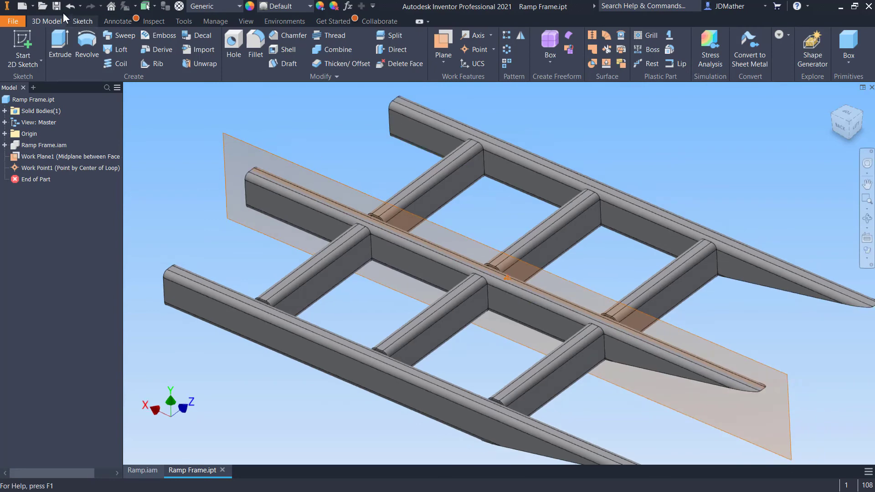
- Save the Ramp Frame part and return to the Ramp.iam assembly
left_click(58, 7)
left_click(553, 168)
left_click(147, 470)
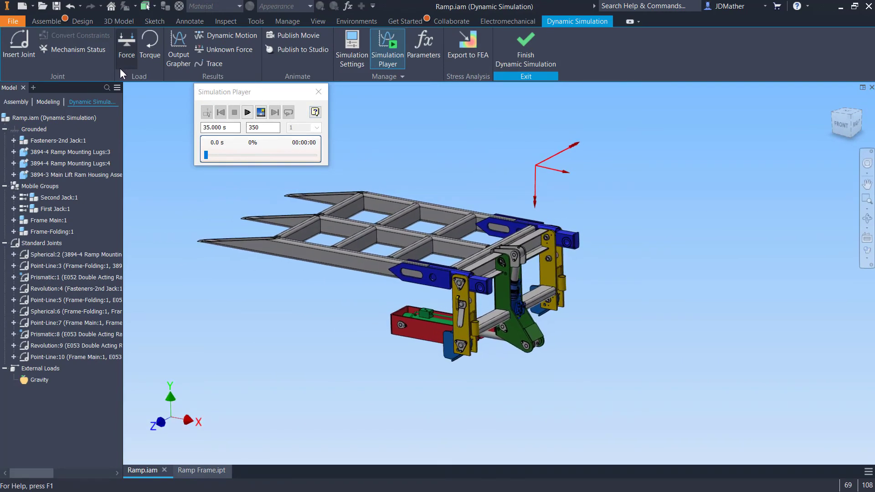
- Turn on the visibility of User Work Points in the assembly and return to the Dynamic Simulation tools
left_click(318, 21)
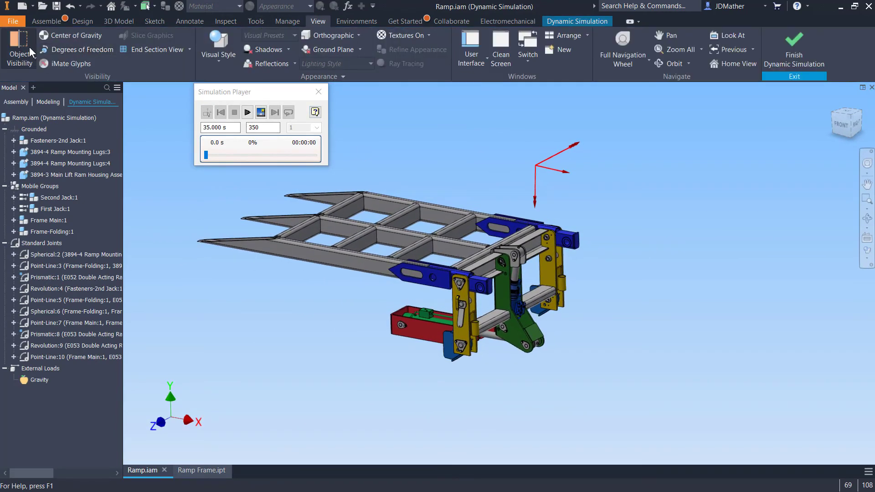
left_click(19, 56)
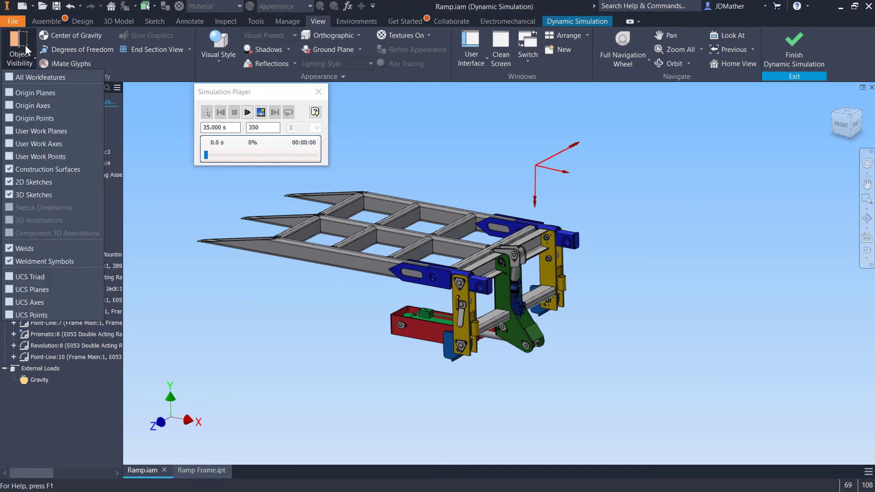
left_click(10, 157)
left_click(199, 86)
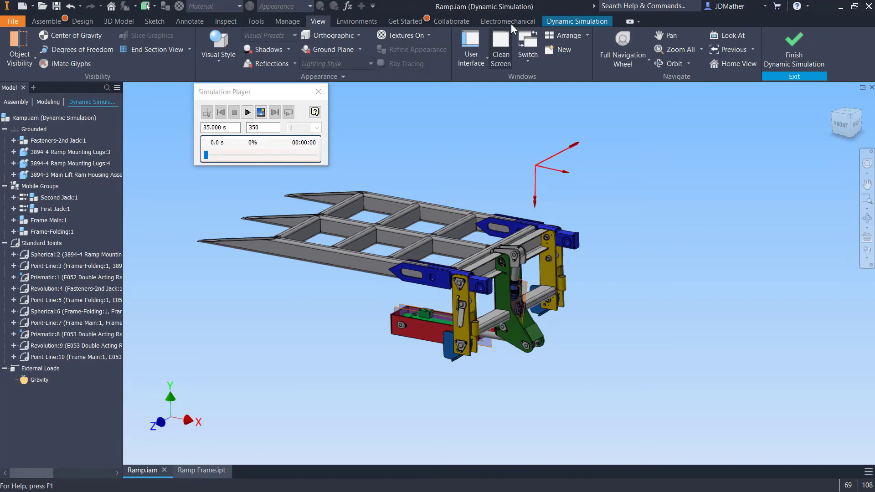
left_click(569, 20)
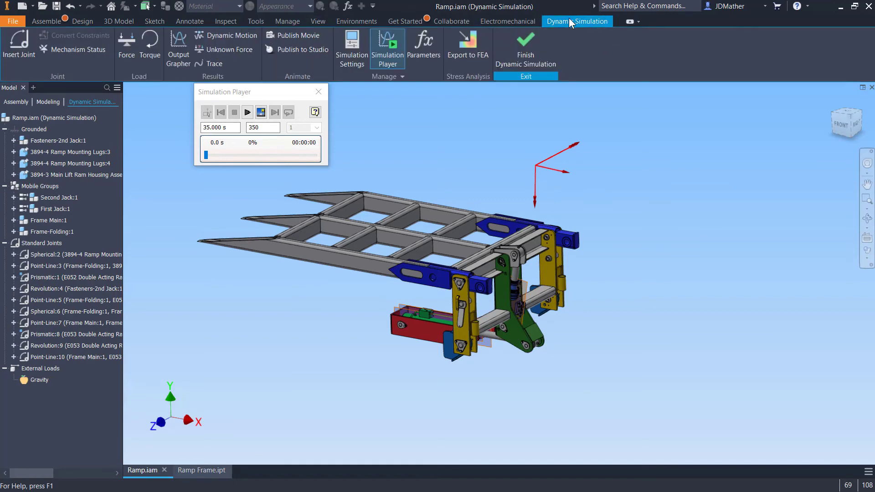
- Run the full 35 s simulation, inspect the work point on the unfolded ramp frame, and return to construction mode
left_click(247, 112)
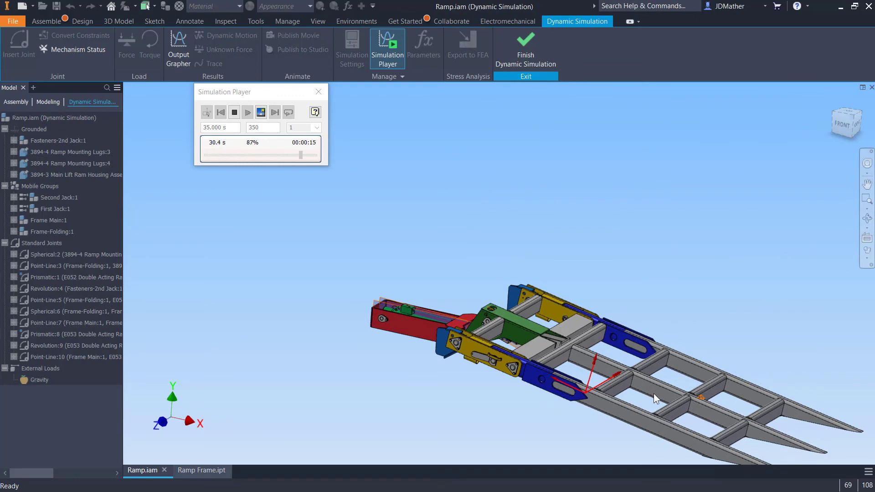
scroll(653, 398, "down", 5)
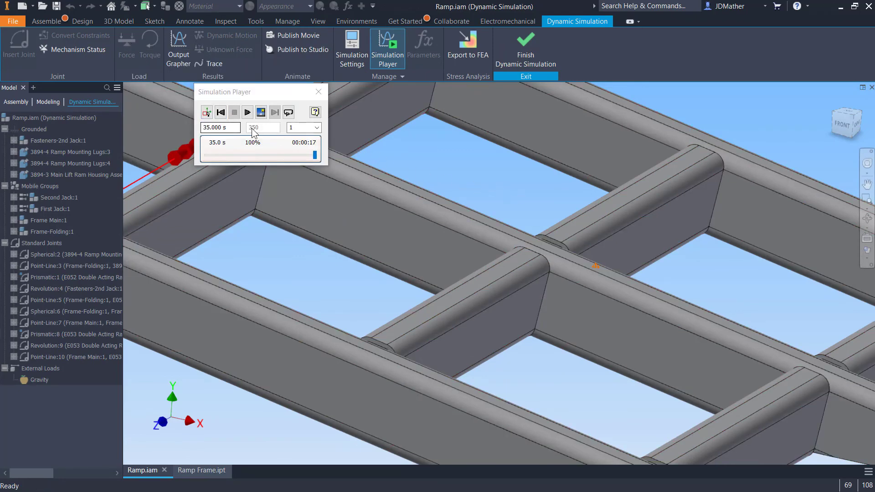
left_click(206, 112)
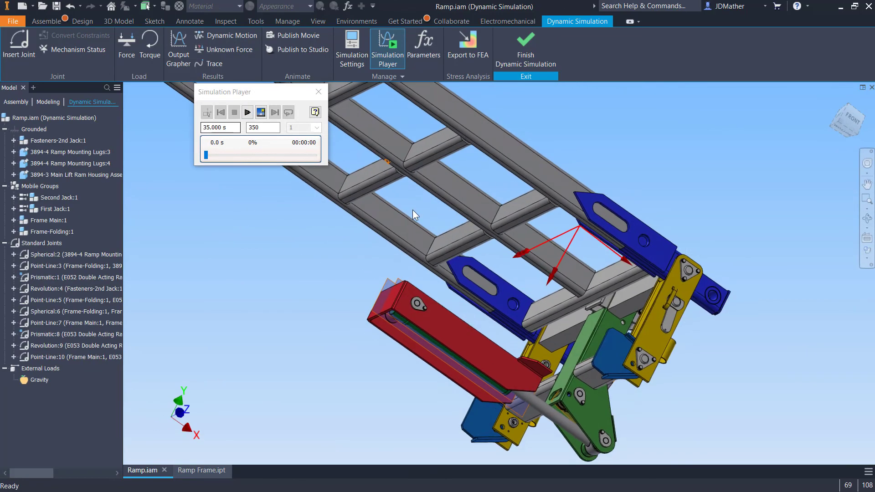
- Start a Force load located at the work point on the ramp frame's middle rail
middle_click_drag(412, 209, 428, 183, "shift")
scroll(437, 179, "down", 1)
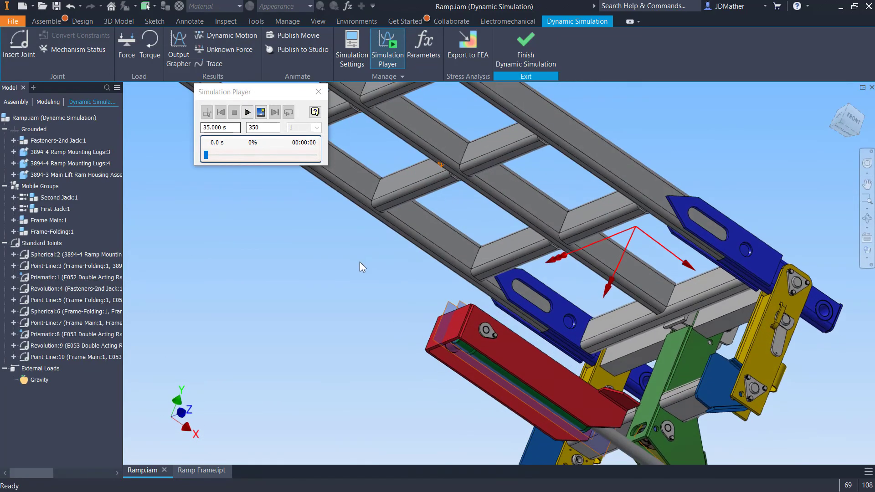
middle_click_drag(360, 262, 359, 283, "shift")
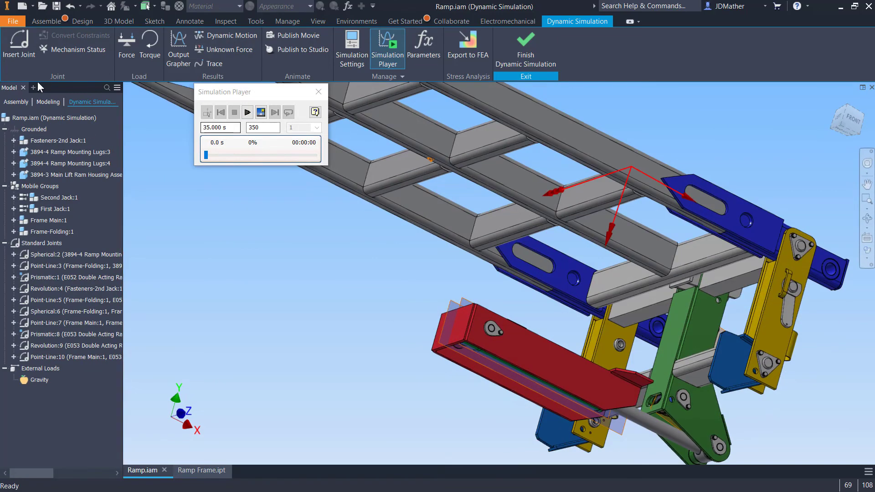
left_click(124, 50)
scroll(410, 167, "down", 2)
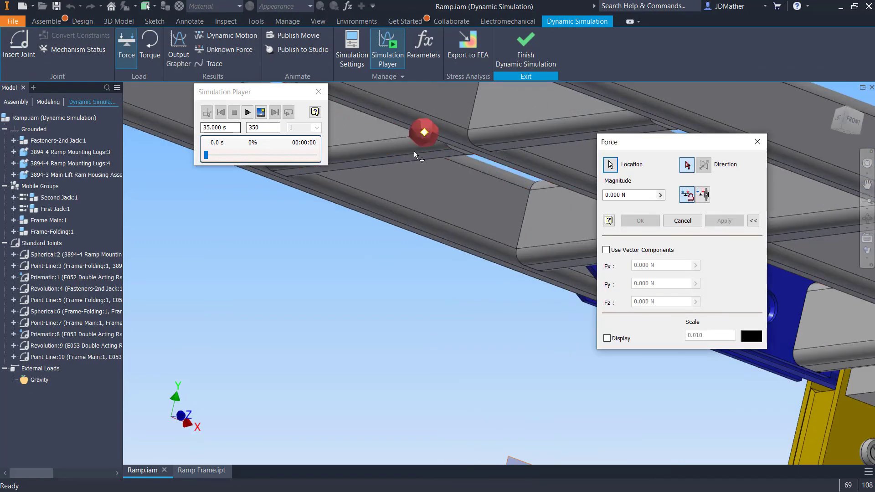
scroll(402, 225, "up", 2)
- Align the force with the red ram housing's vertical edge and reverse its direction so that it acts downward
middle_click_drag(425, 271, 425, 351, "shift")
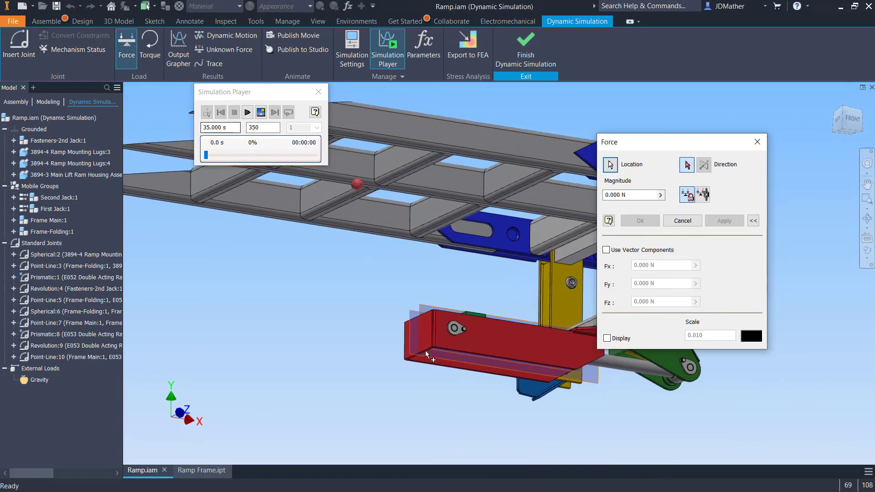
scroll(426, 351, "down", 3)
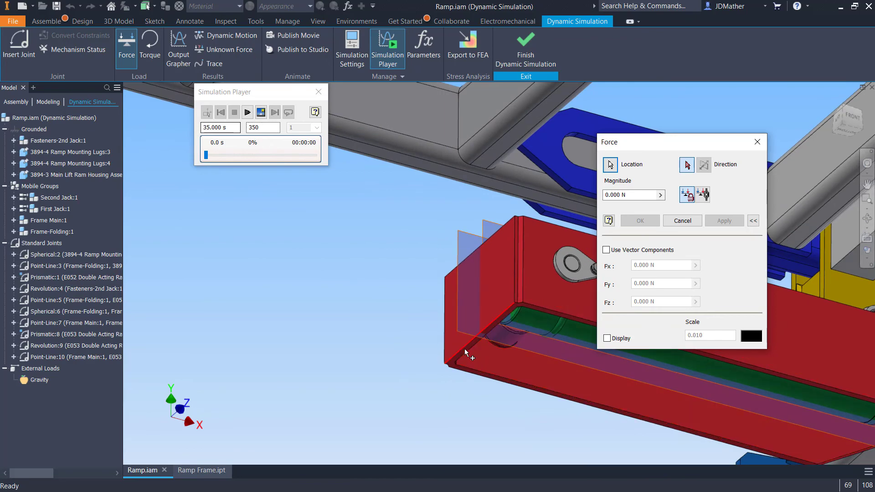
left_click(504, 314)
scroll(535, 324, "down", 3)
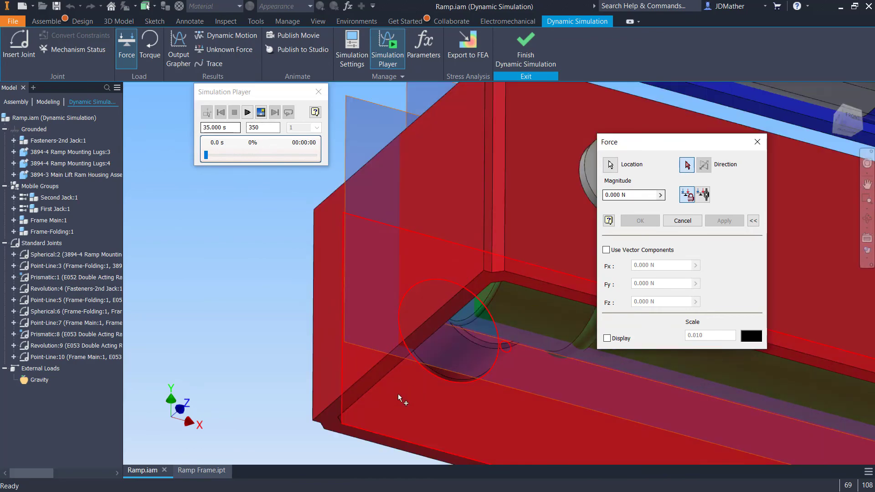
left_click(372, 378)
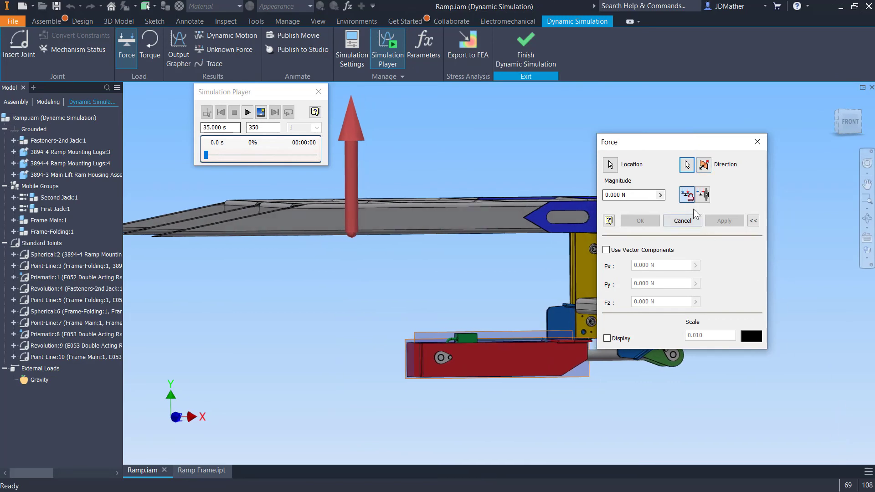
left_click(704, 164)
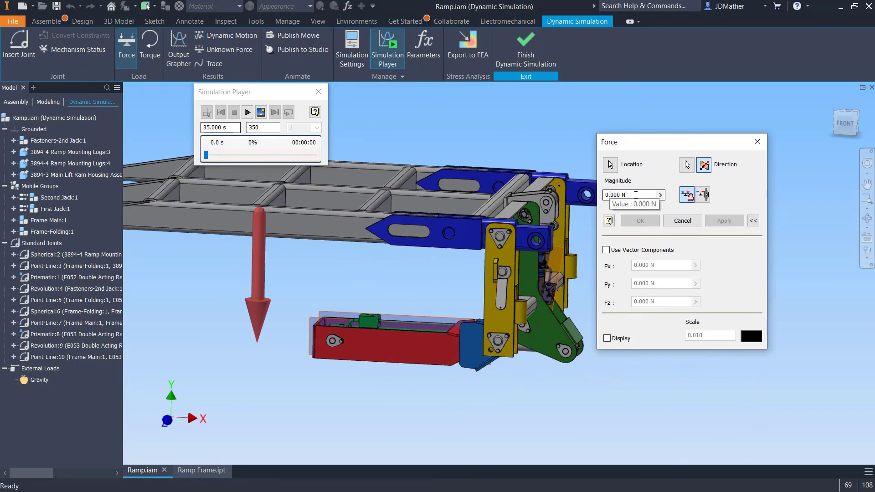
- Define the force magnitude with the Input Grapher, adding a point that ends the first sector at 30 s and 0 N
left_click(661, 196)
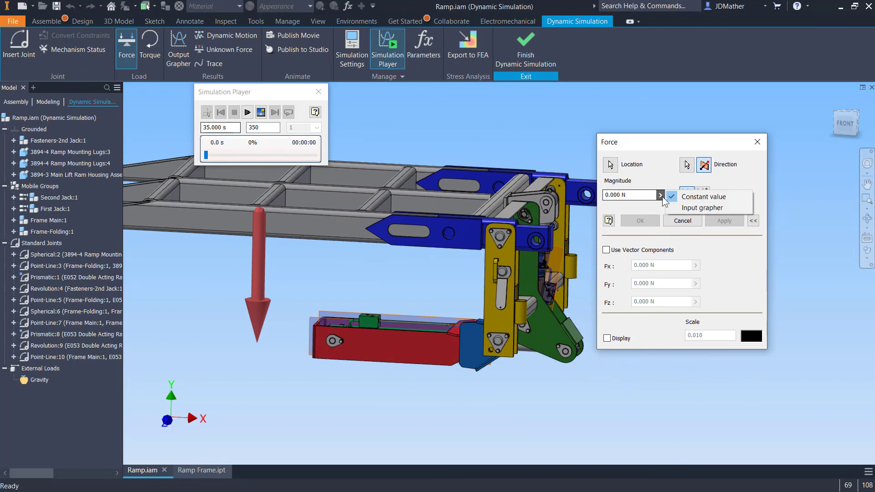
left_click(693, 209)
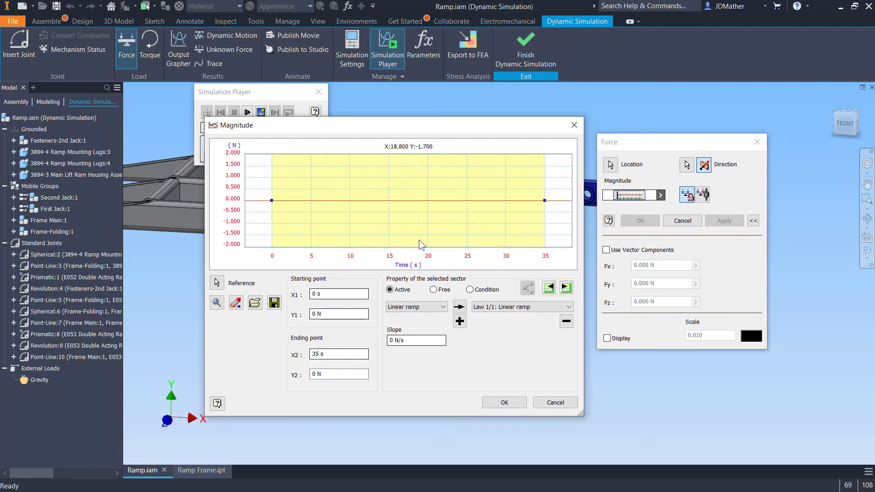
right_click(505, 201)
left_click(515, 207)
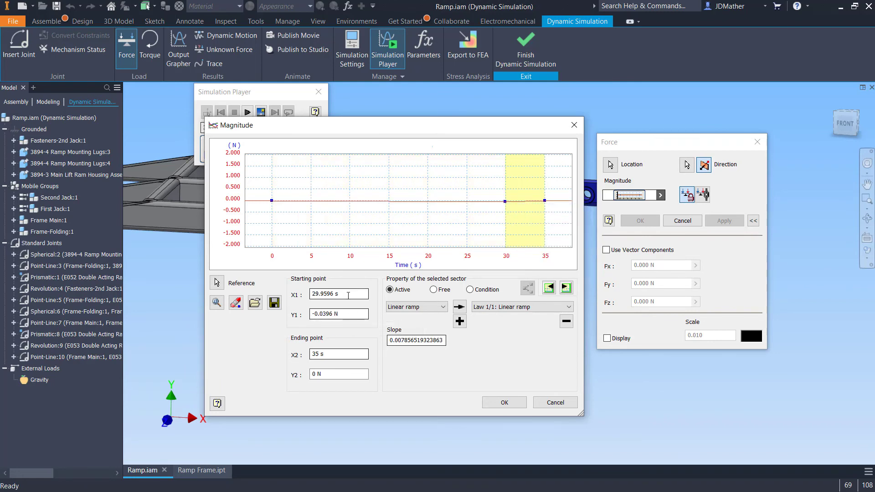
left_click(548, 287)
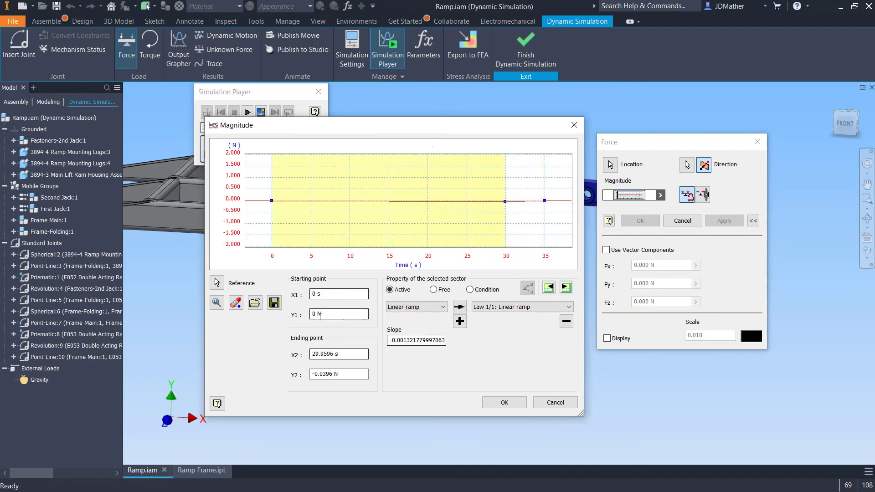
left_click_drag(345, 354, 196, 350)
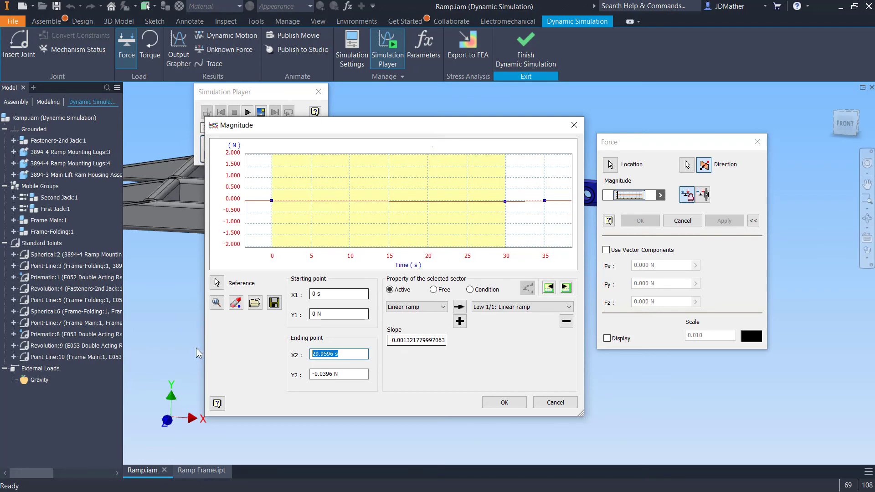
type("30")
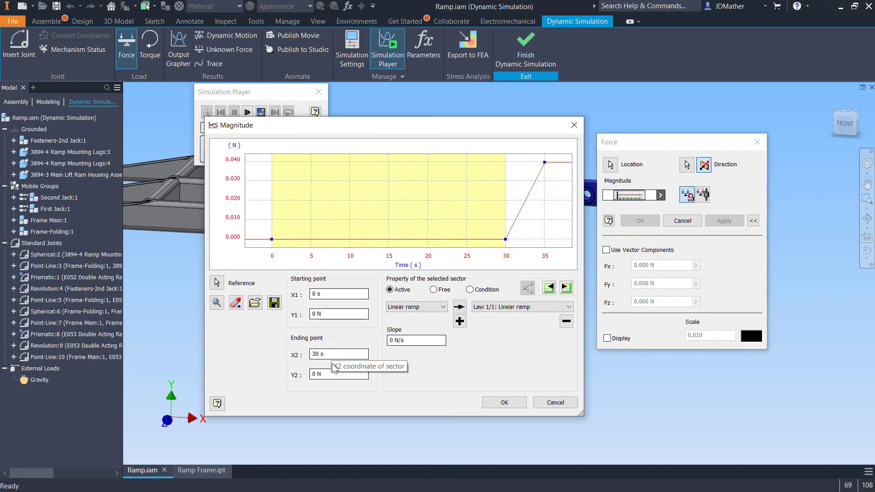
left_click(315, 374)
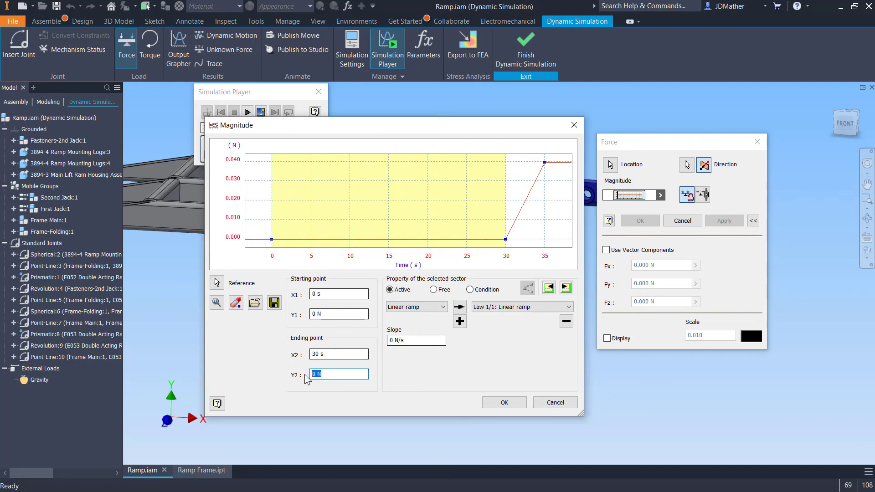
type("25000")
key("Return")
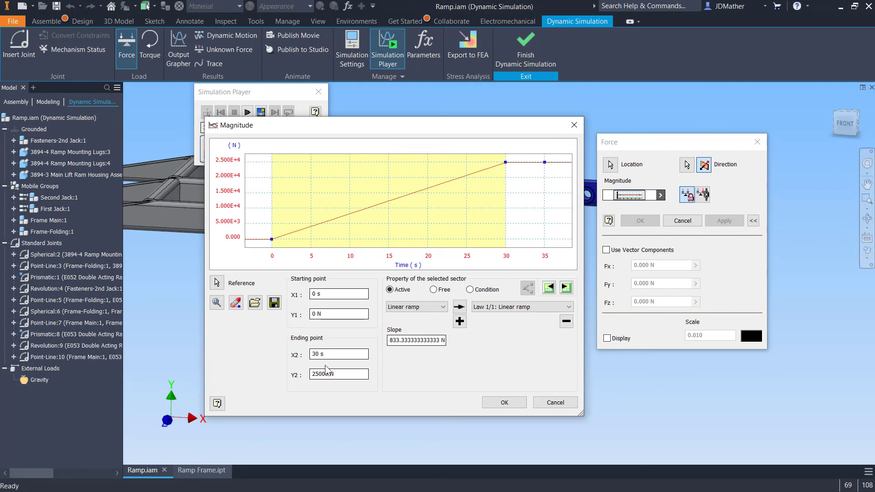
left_click_drag(341, 375, 280, 367)
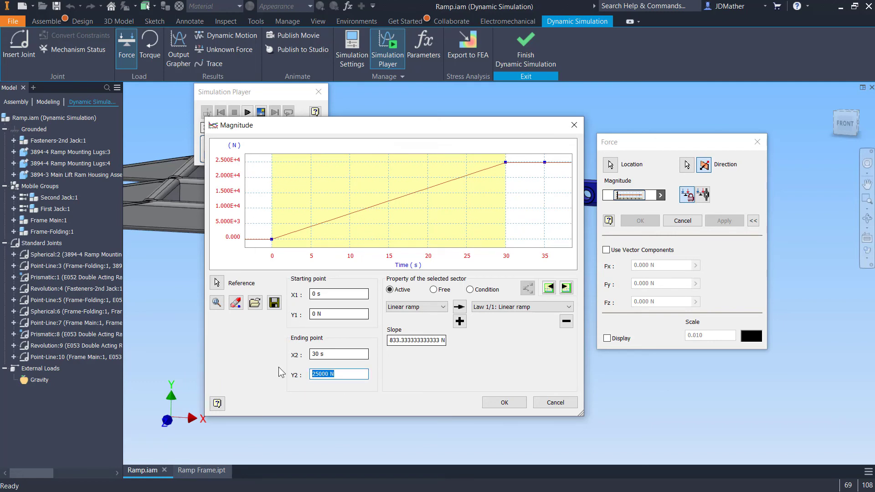
type("0")
key("Tab")
- Set the sector starting at 30 s to end at 35 s, edit its end force, and accept the magnitude curve
left_click(562, 287)
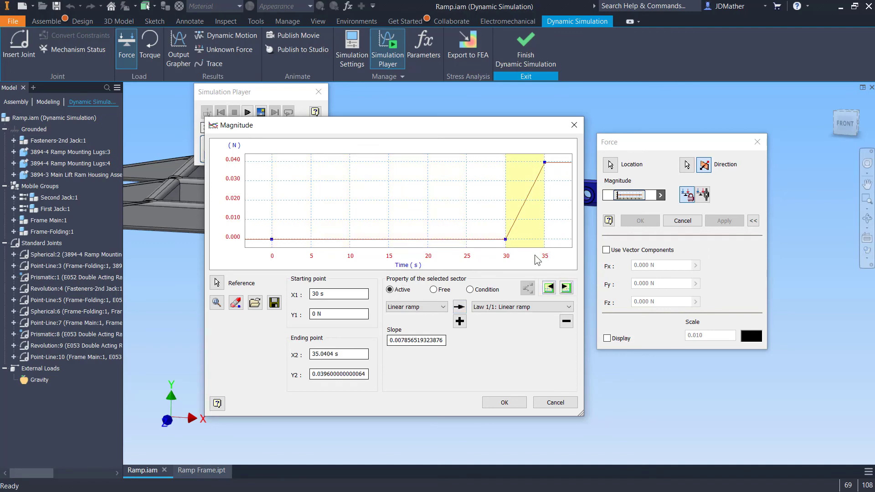
left_click_drag(344, 357, 302, 304)
type("35")
key("Tab")
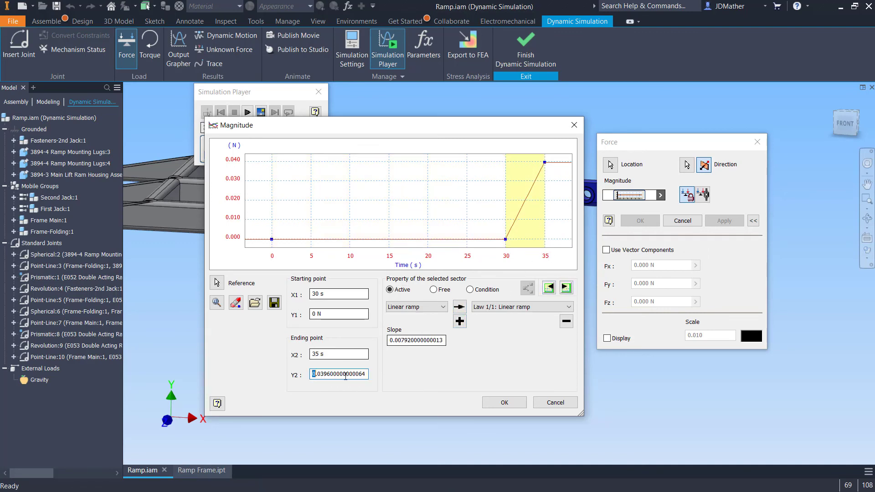
left_click_drag(313, 374, 404, 380)
key("Return")
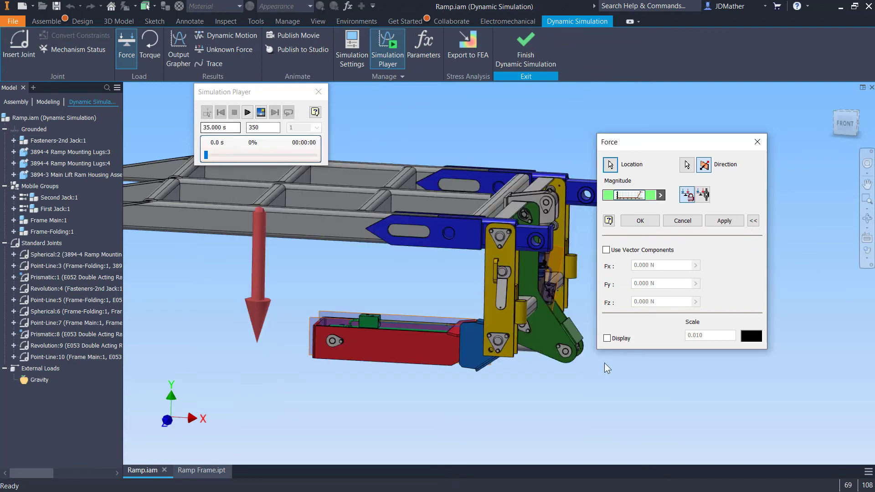
- Display the force vector during simulation at a scale of 0.0001 and create the force load
left_click(606, 339)
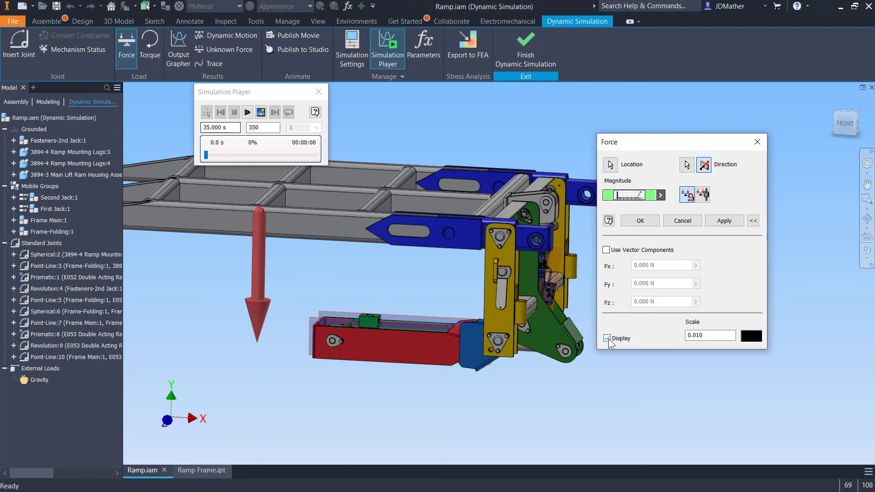
double_click(695, 337)
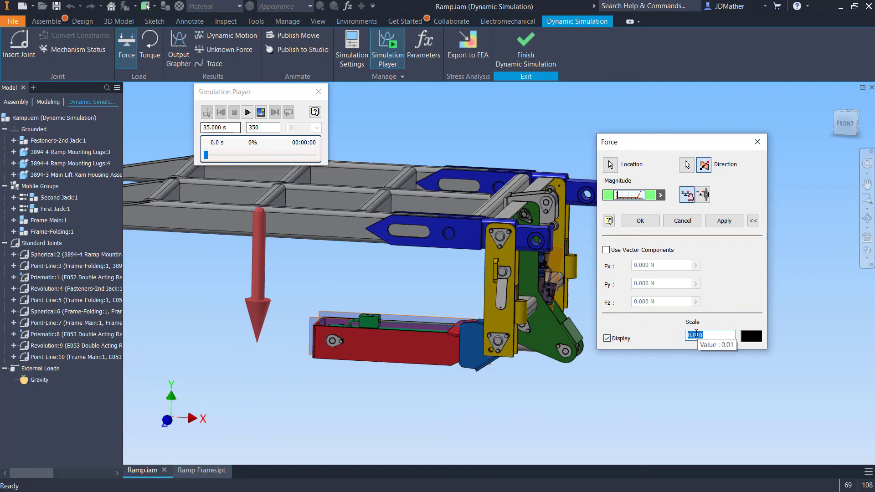
type("00")
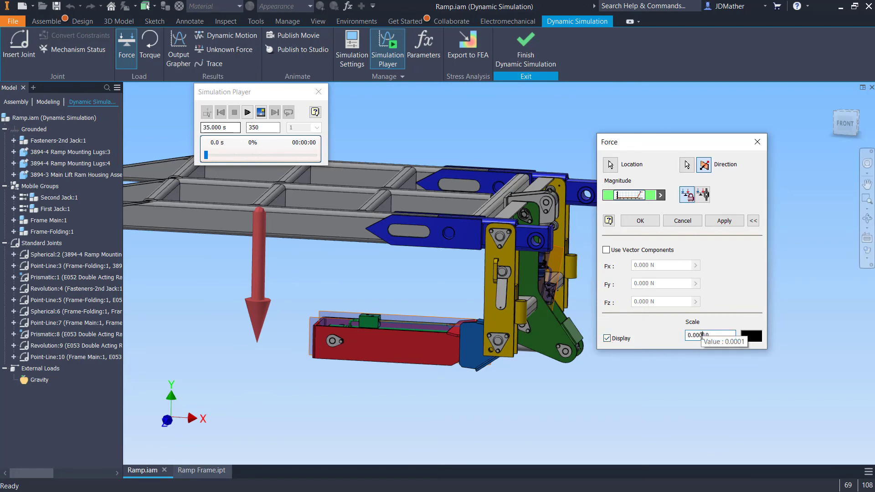
left_click(640, 220)
- Run the 35 s simulation with the new force applied and open the Output Grapher
scroll(285, 305, "up", 3)
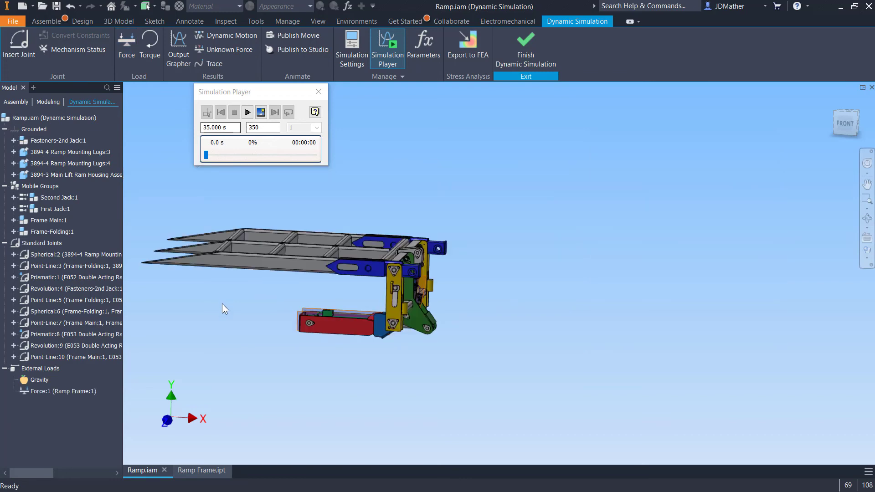
left_click(247, 112)
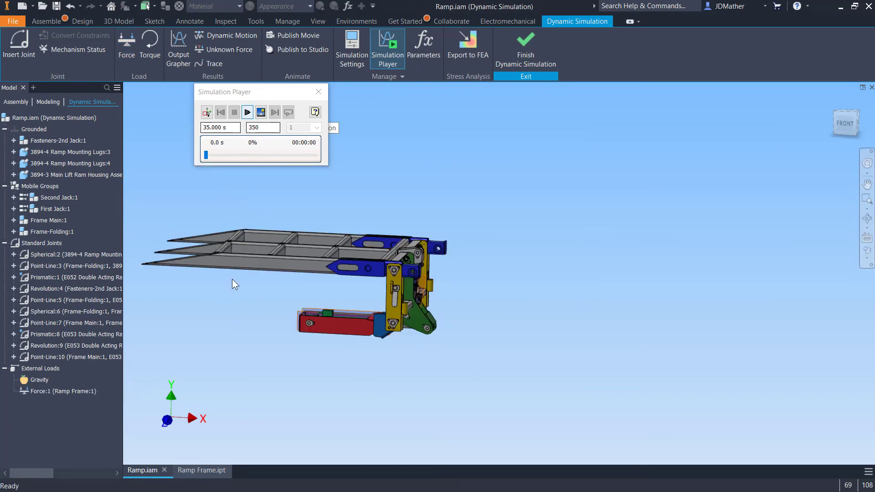
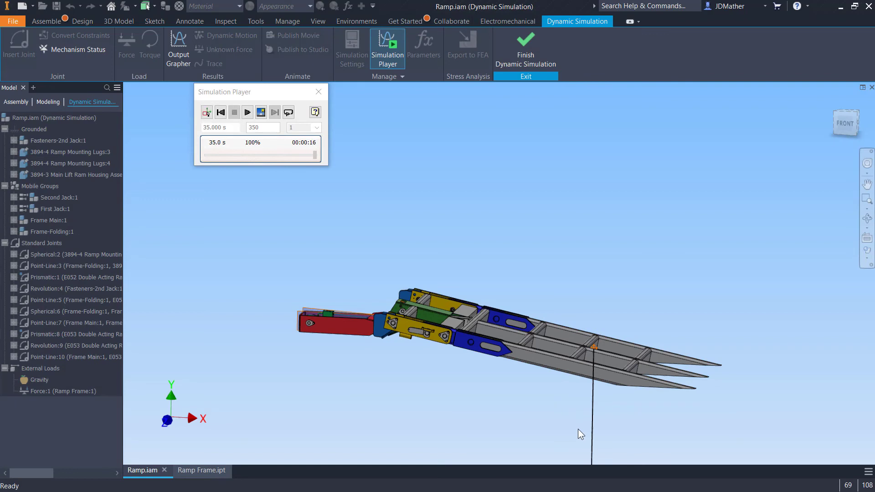
left_click(188, 45)
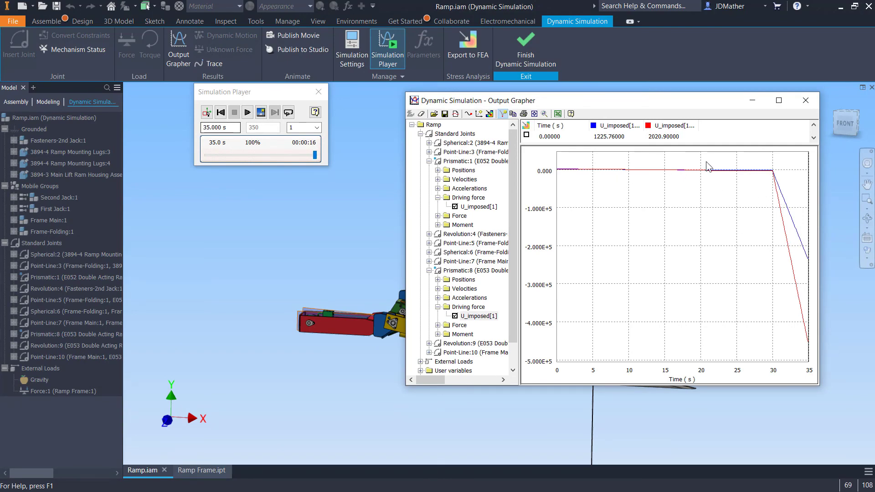
- Examine both jacks' driving force curves, especially between 30 s and 35 s while the load ramps up
scroll(634, 208, "down", 5)
scroll(634, 209, "up", 15)
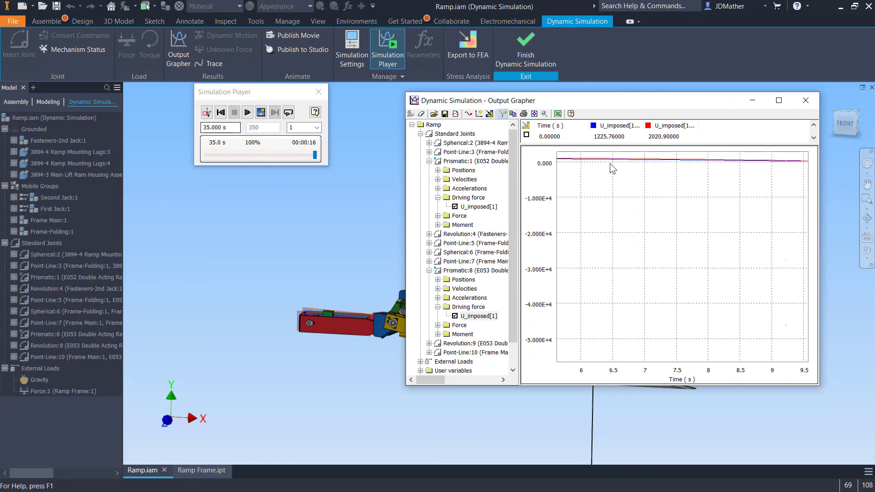
scroll(621, 181, "down", 15)
scroll(664, 182, "up", 8)
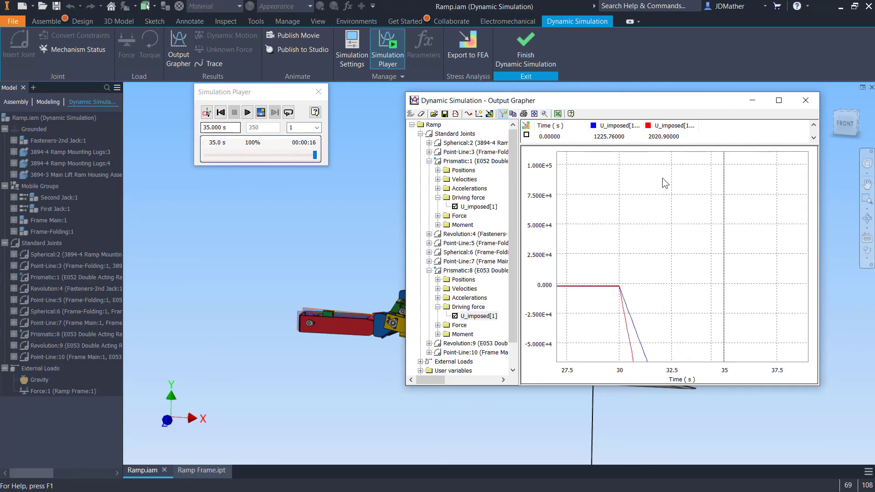
scroll(658, 319, "up", 4)
scroll(658, 319, "down", 5)
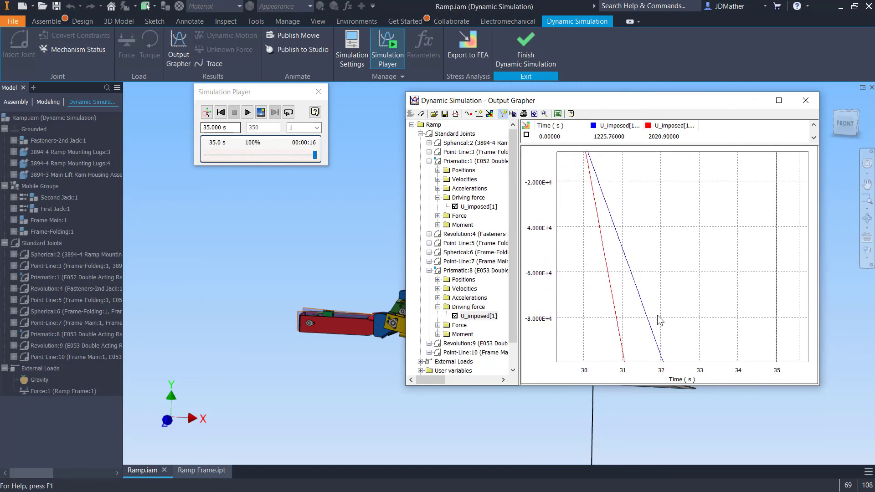
scroll(648, 326, "down", 2)
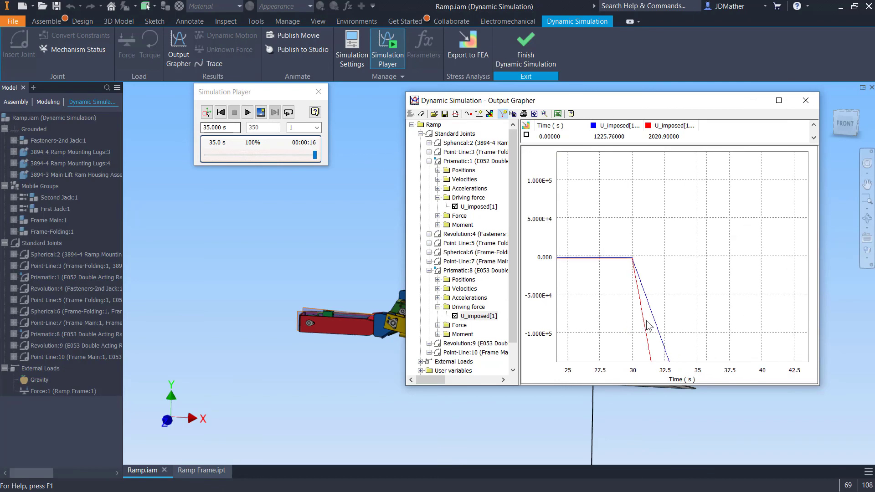
scroll(649, 326, "up", 3)
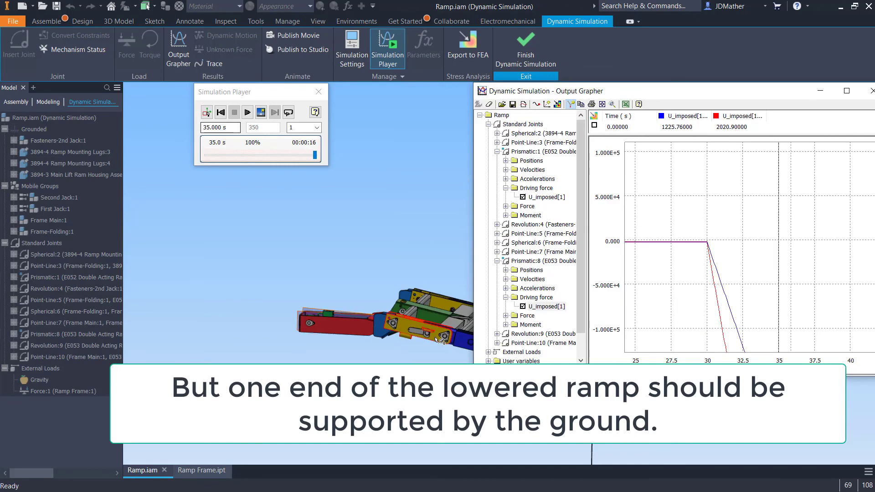
scroll(440, 343, "up", 3)
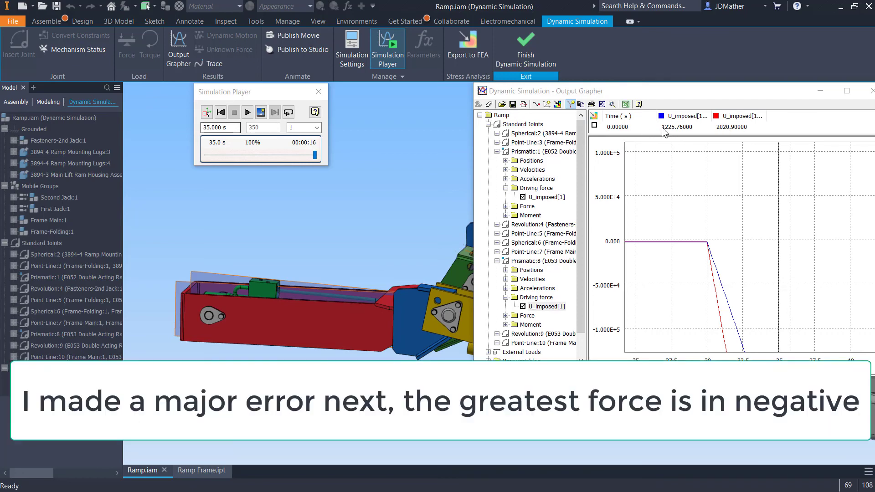
scroll(634, 224, "down", 3)
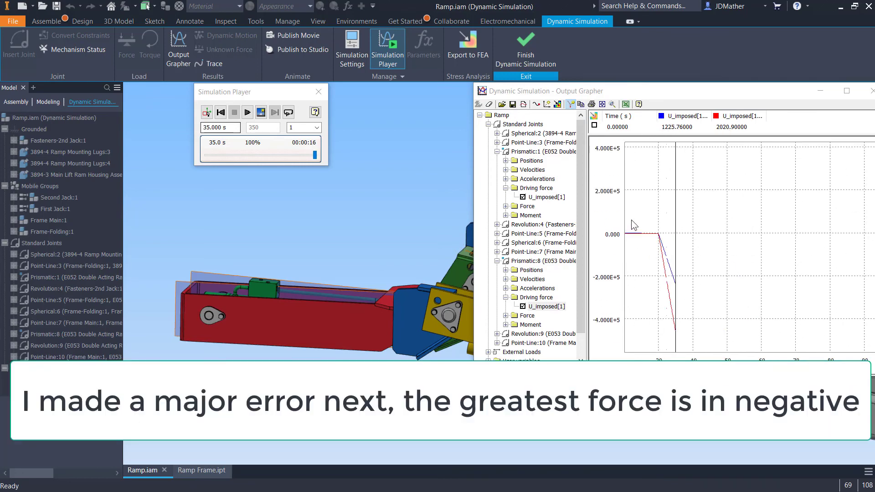
- Search for the maximum of the red driving force curve and mark the 0 s time step for FEA export
right_click(727, 129)
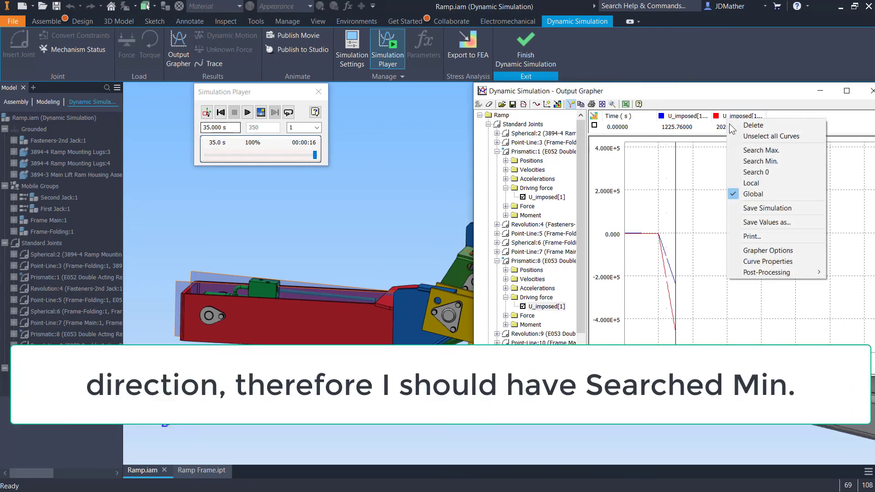
left_click(749, 151)
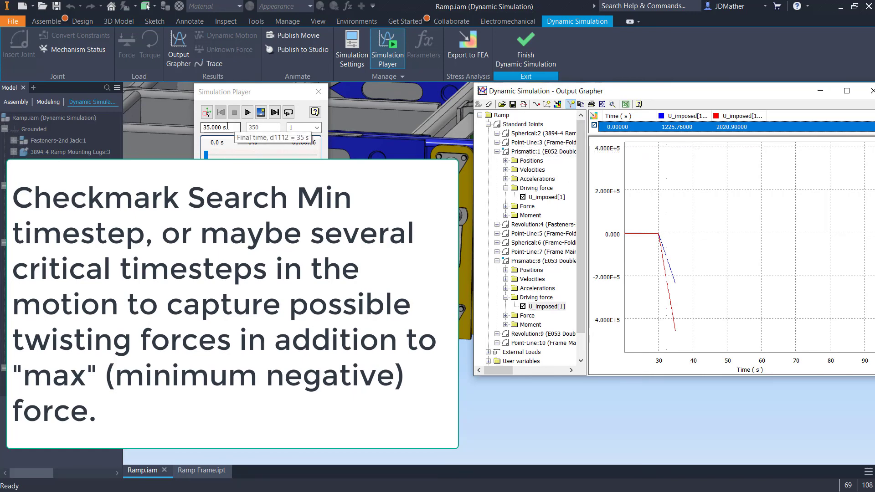
left_click_drag(667, 97, 604, 104)
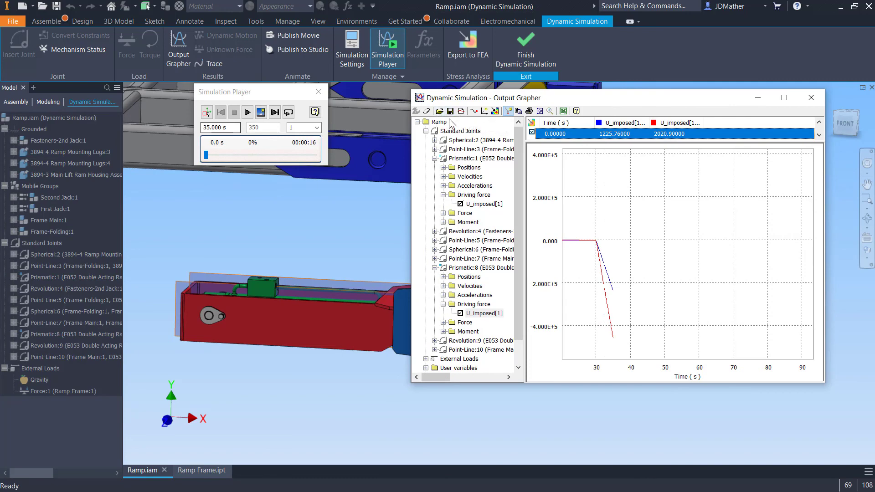
- Export the blue 3894-4 Ramp Mounting Lugs:3 part to FEA, using its cylindrical bore as the spherical joint's load-bearing face
left_click(494, 111)
left_click(418, 346)
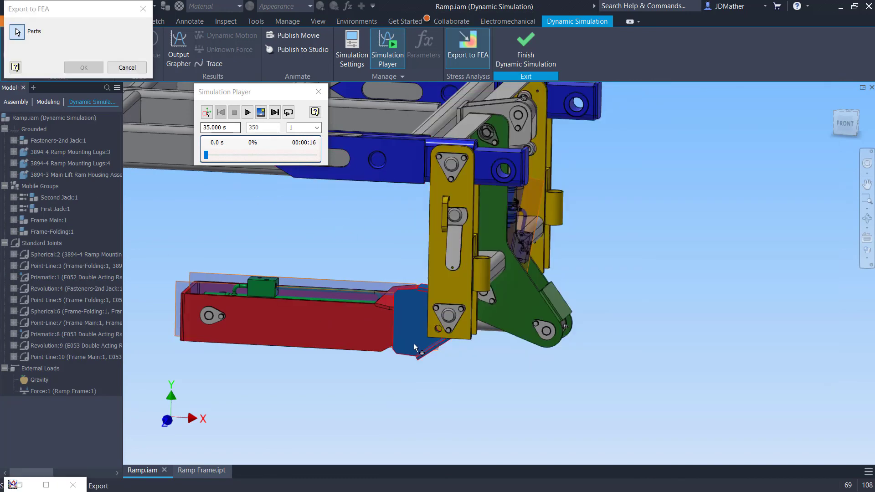
left_click(84, 68)
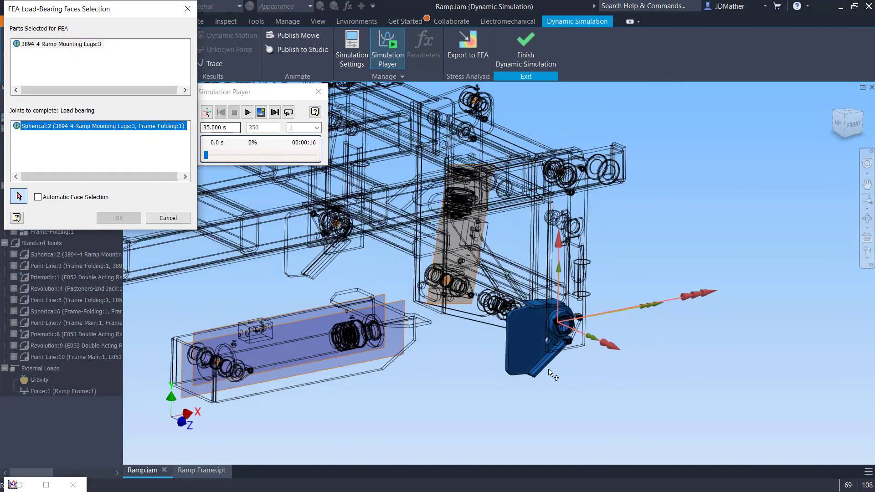
scroll(556, 351, "down", 5)
scroll(562, 336, "up", 4)
scroll(561, 337, "down", 5)
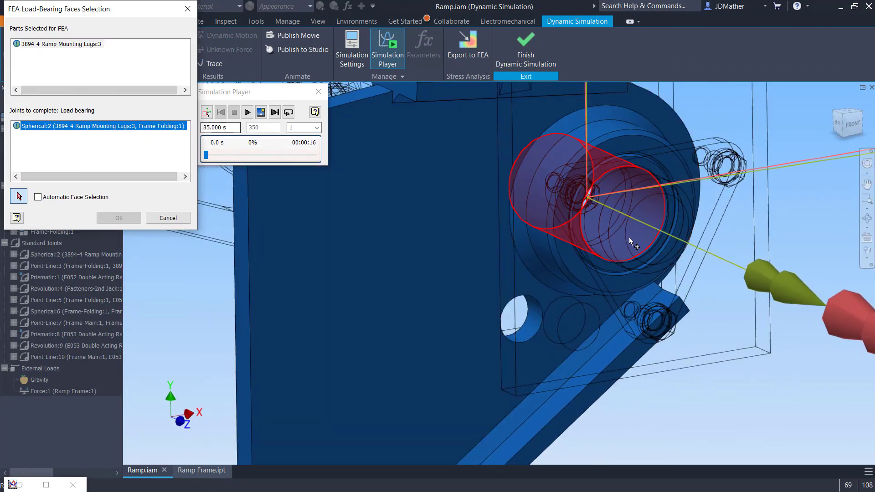
left_click(631, 242)
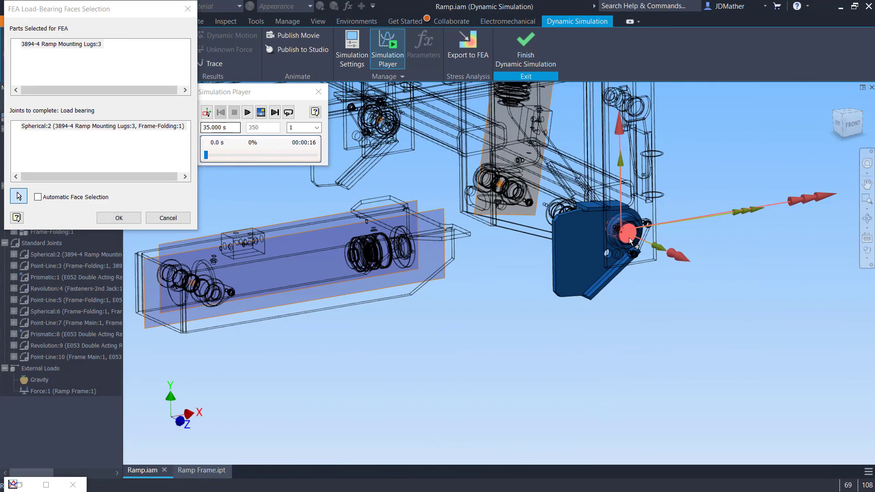
left_click(118, 219)
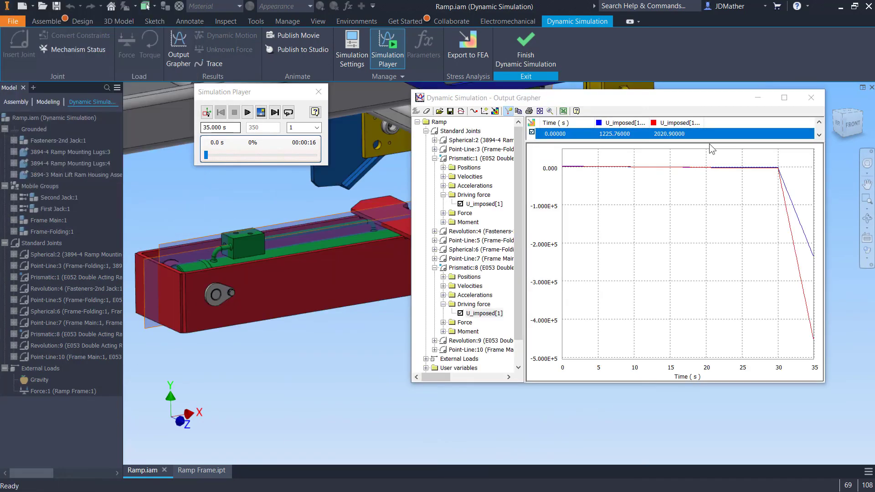
- Return to construction mode and finish the Dynamic Simulation environment
left_click(247, 112)
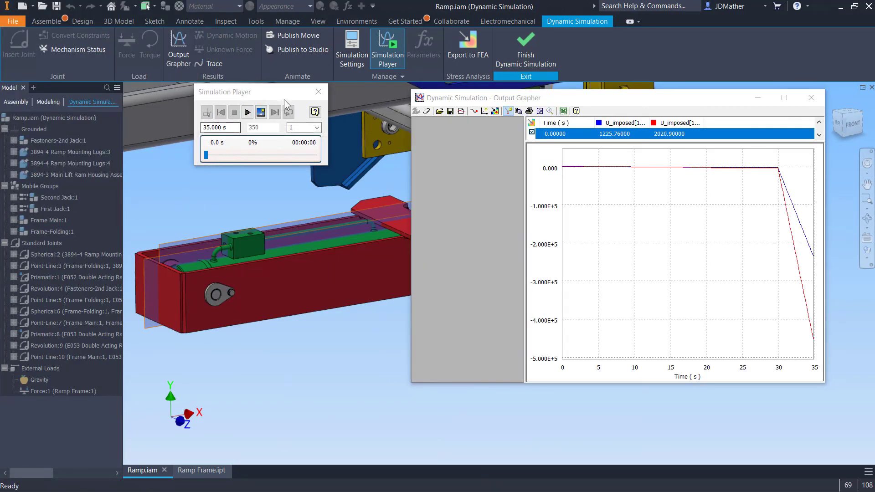
left_click(321, 91)
left_click(535, 56)
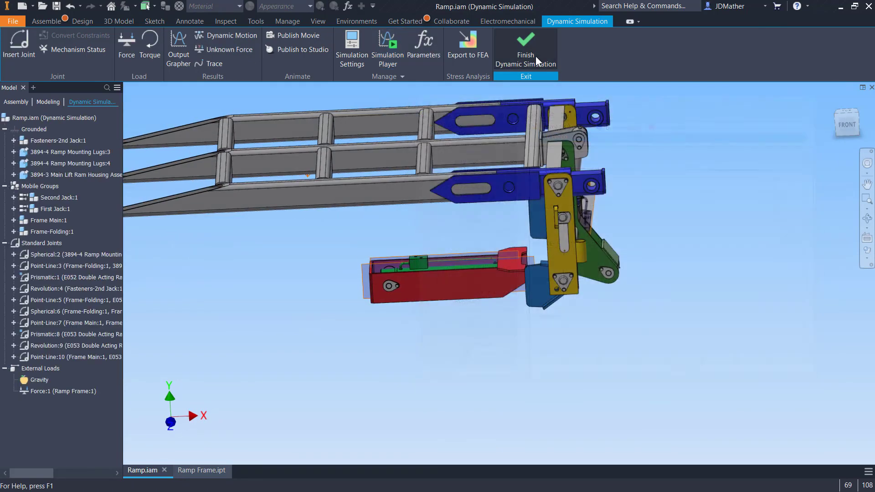
- Create a Single Point static stress study with rigid body modes eliminated and motion loads for 3894-4 Ramp Mounting Lugs:3 at time step t:0
left_click(356, 20)
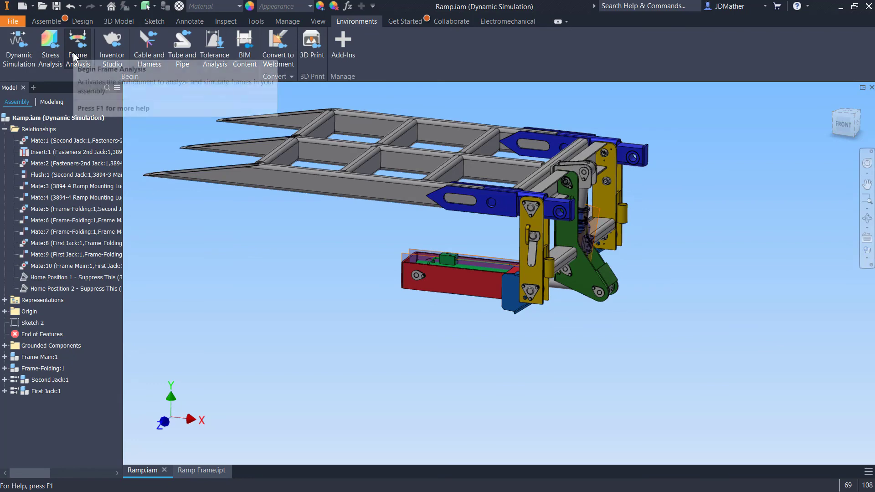
left_click(50, 46)
left_click(13, 43)
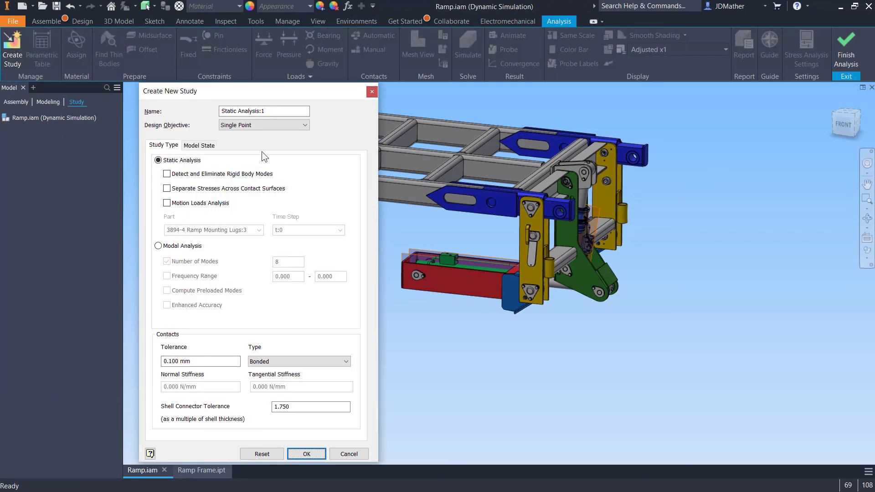
left_click(260, 125)
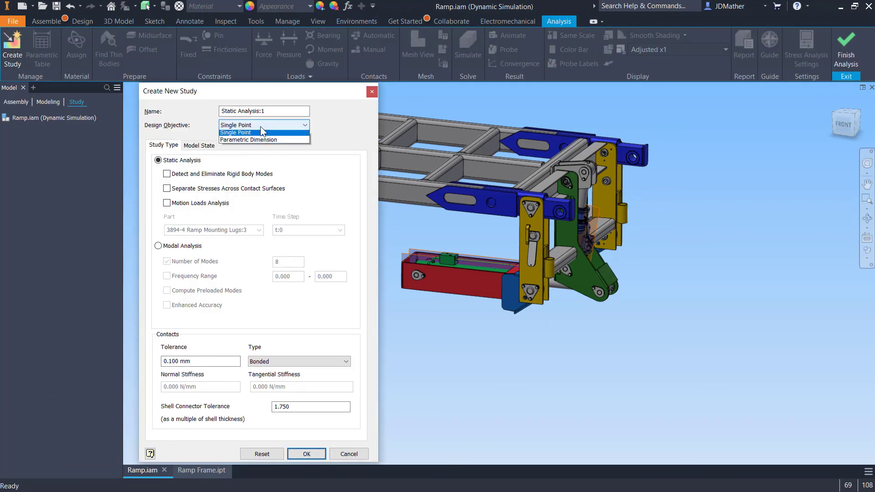
left_click(231, 134)
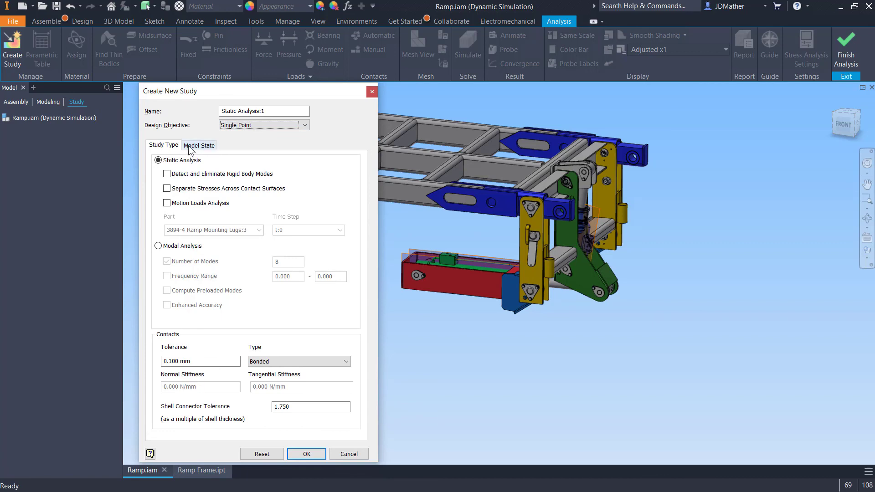
left_click(167, 174)
left_click(200, 203)
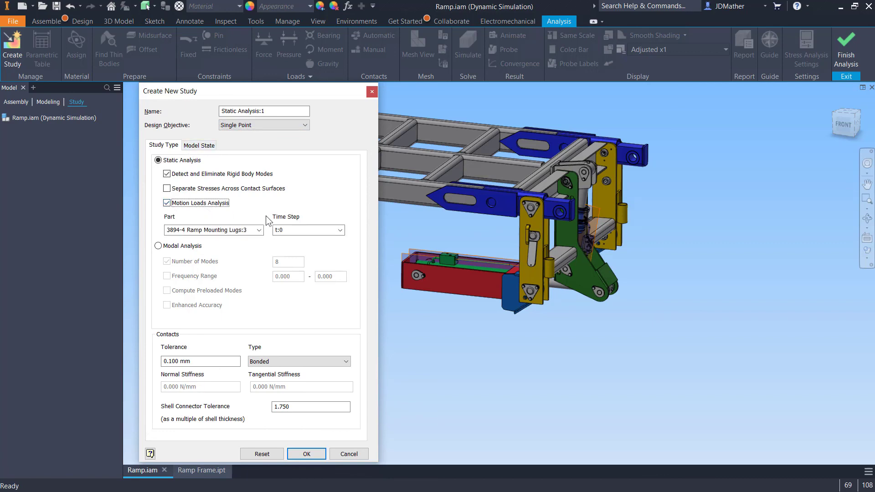
left_click(338, 231)
left_click(302, 454)
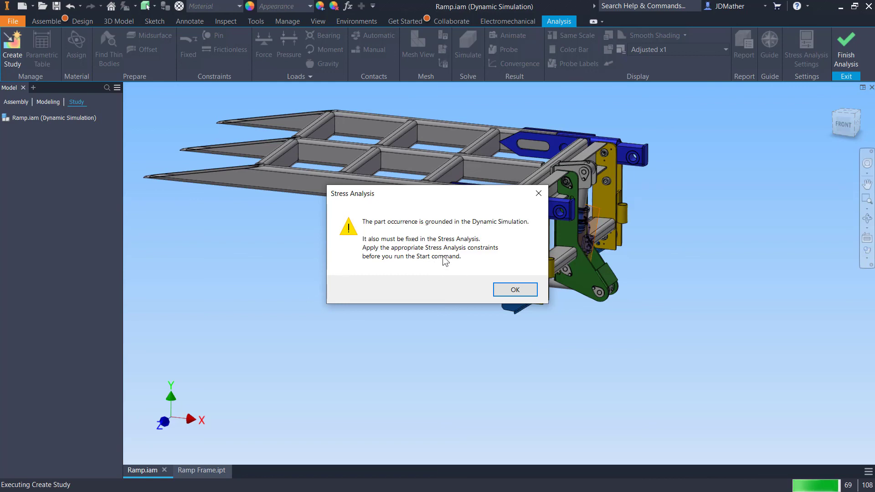
left_click(514, 290)
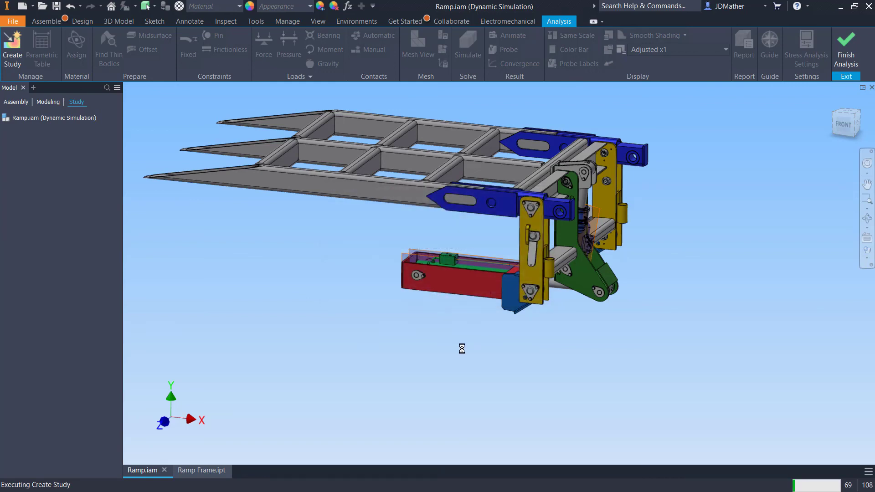
- Set the global glyph scale to 2% in the stress analysis settings
middle_click_drag(572, 310, 537, 362, "shift")
middle_click_drag(532, 362, 671, 303, "shift")
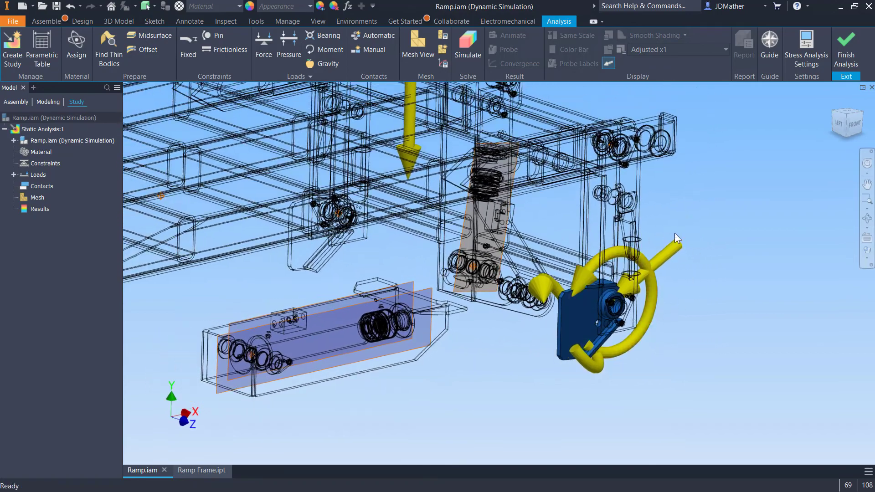
left_click(806, 49)
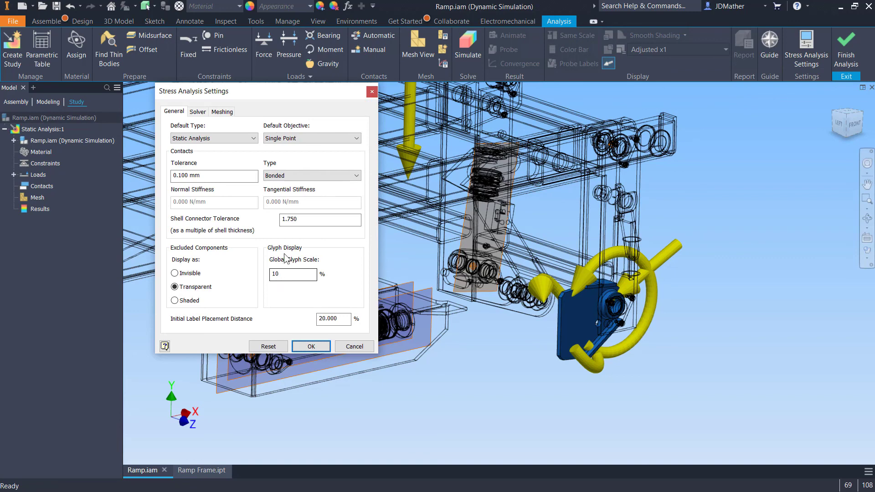
type("2")
key("Tab")
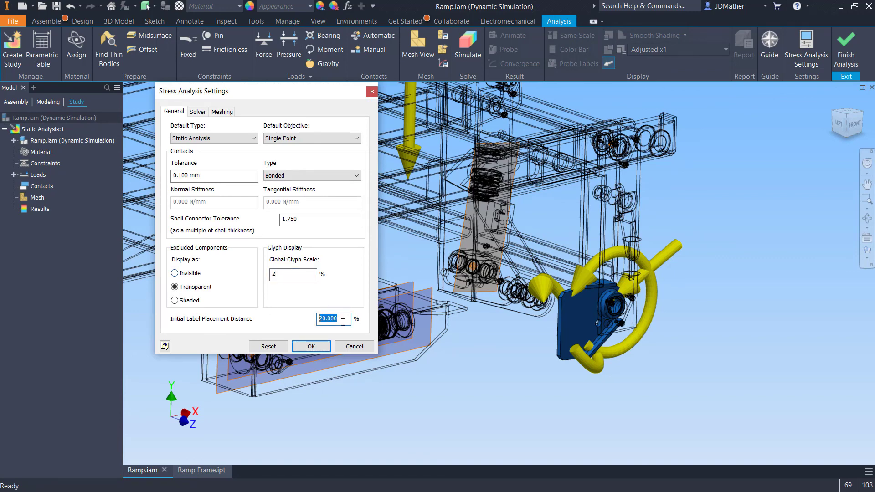
left_click(311, 346)
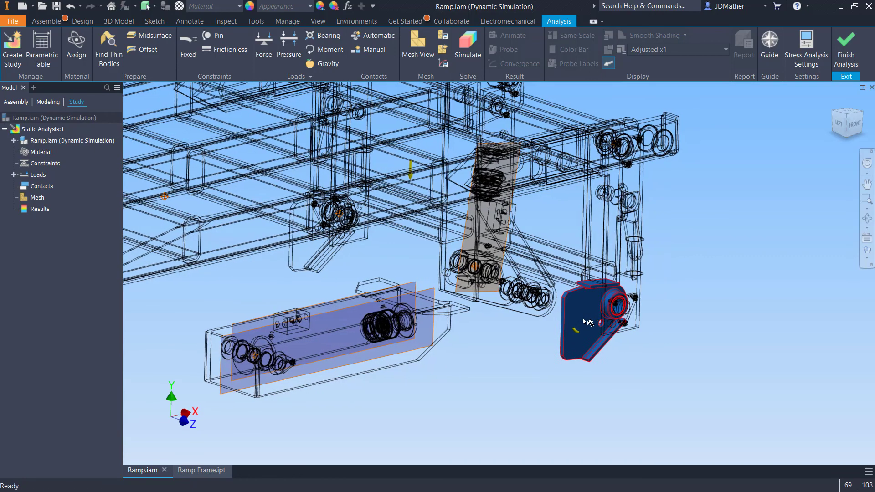
- Increase the global glyph scale above 2% in the stress analysis settings to enlarge the mounting lug's load symbols
left_click(806, 50)
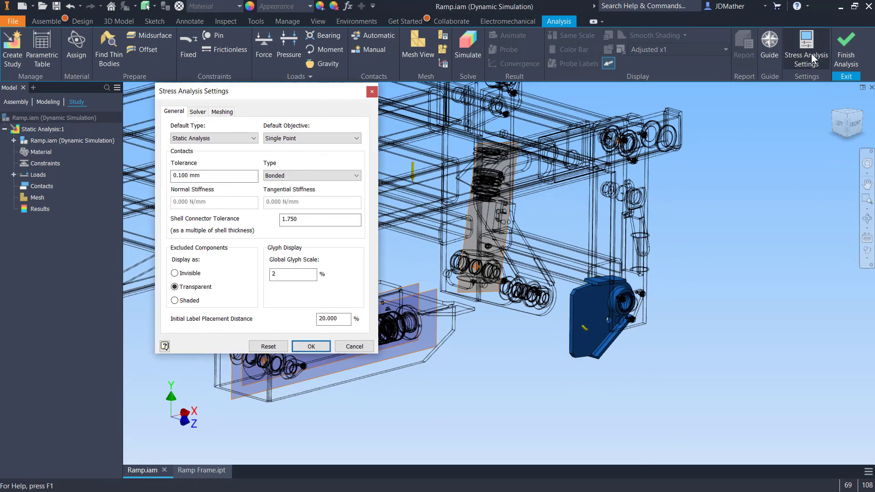
double_click(291, 274)
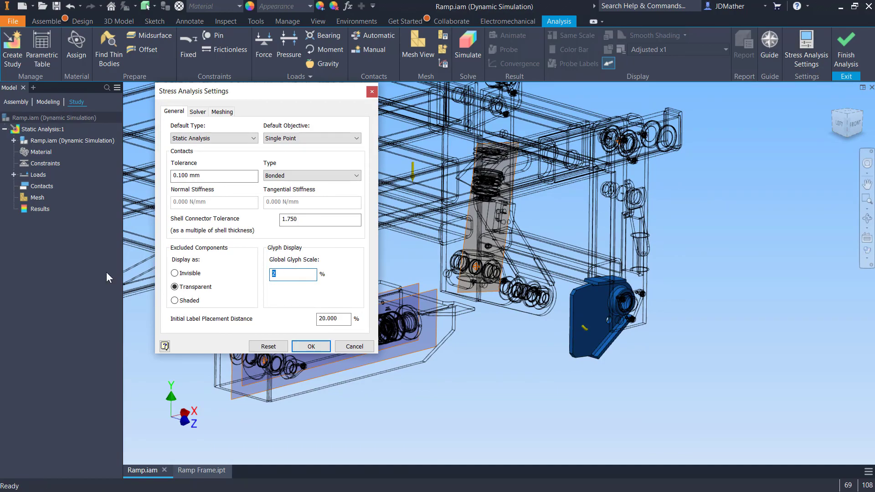
left_click(301, 346)
middle_click_drag(529, 405, 571, 366, "shift")
scroll(571, 367, "down", 4)
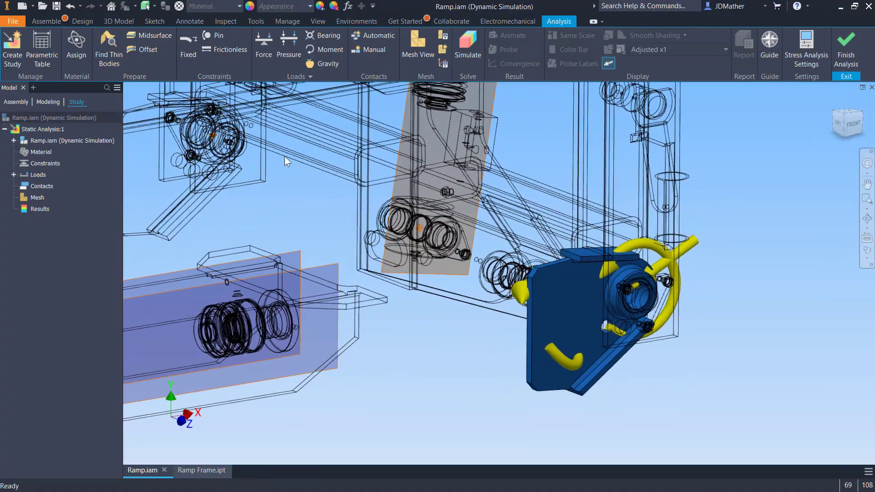
- Apply a fixed constraint to the mounting lug's upper and lower edge faces, including the end faces of both stiffening plates
left_click(191, 50)
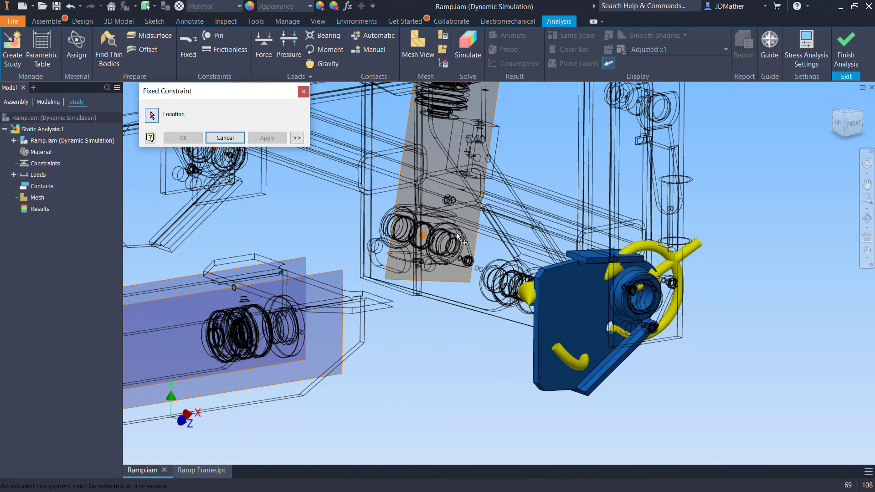
scroll(540, 274, "down", 5)
left_click(756, 292)
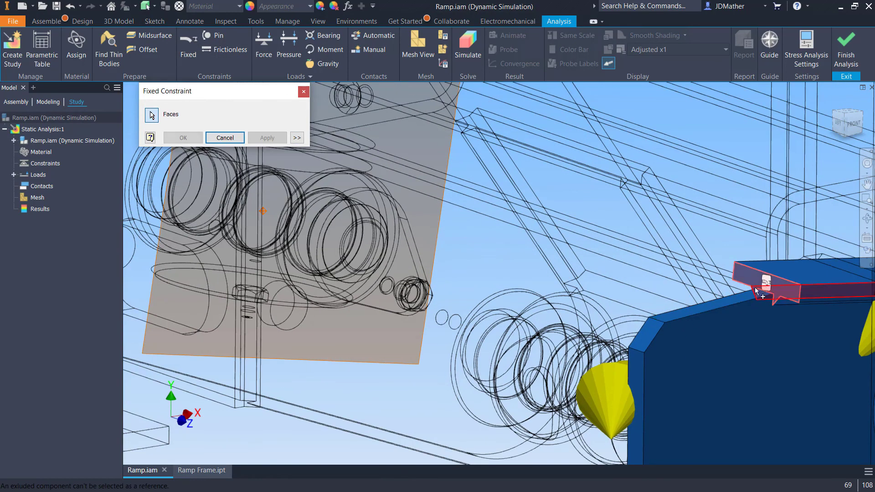
left_click(720, 302)
scroll(551, 346, "up", 4)
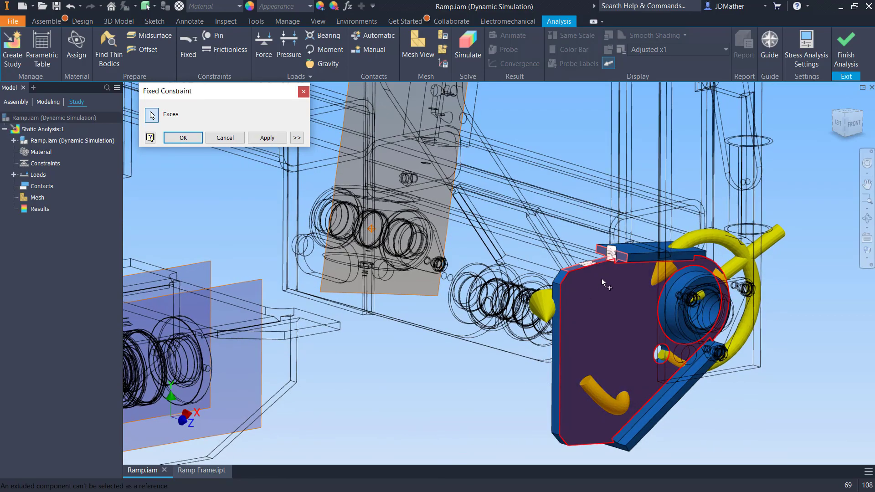
middle_click_drag(566, 433, 682, 239, "shift")
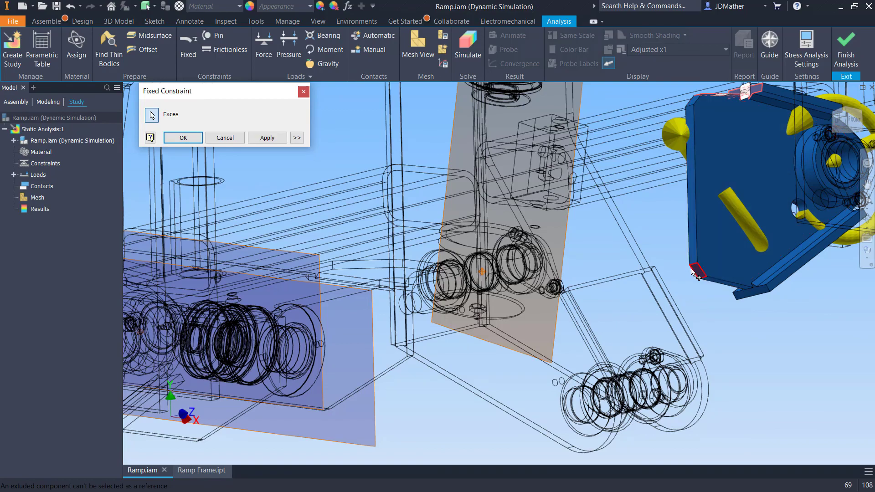
scroll(719, 286, "down", 5)
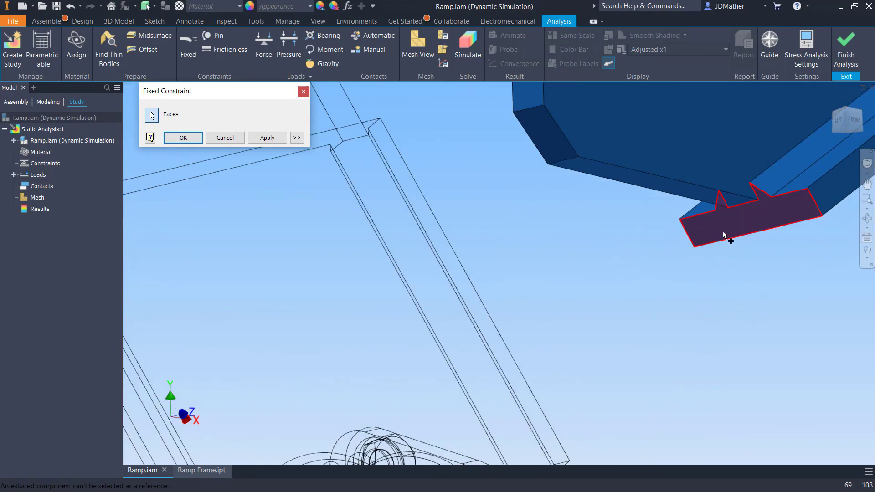
left_click(683, 193)
scroll(641, 285, "up", 5)
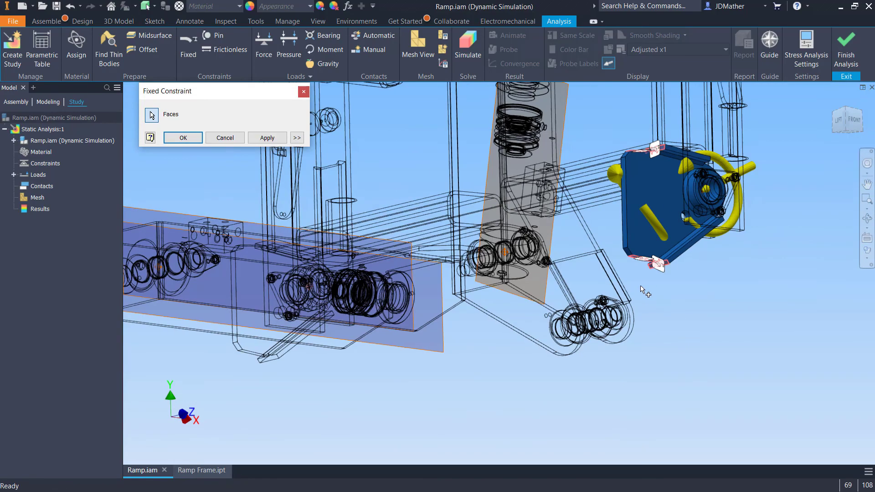
middle_click_drag(640, 286, 504, 304, "shift")
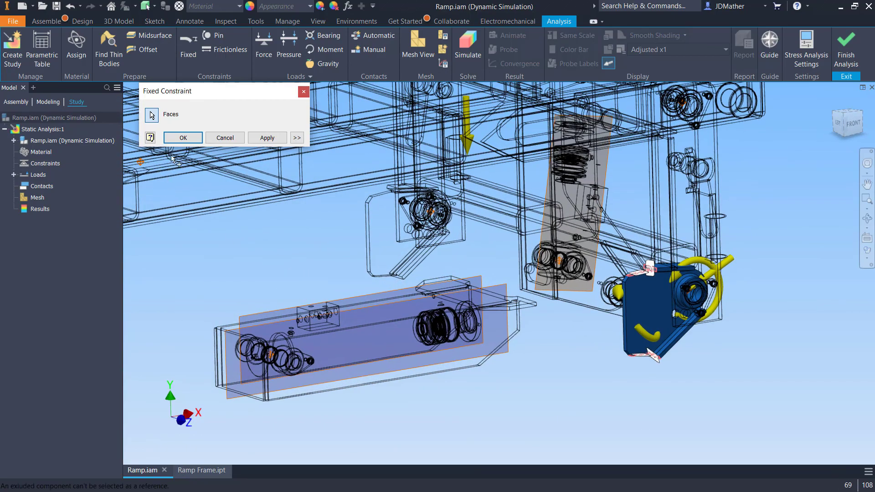
left_click(183, 137)
- Run the static stress simulation and display the mounting lug's Displacement and Safety Factor results
left_click(472, 42)
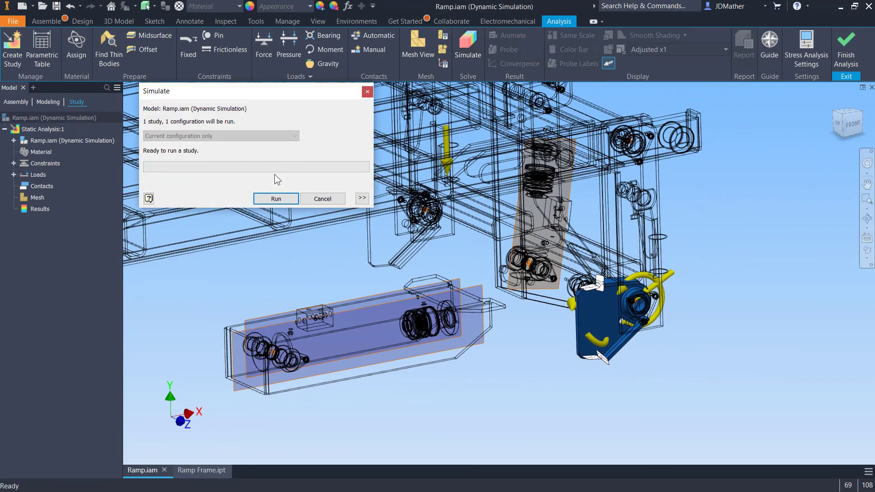
left_click(279, 197)
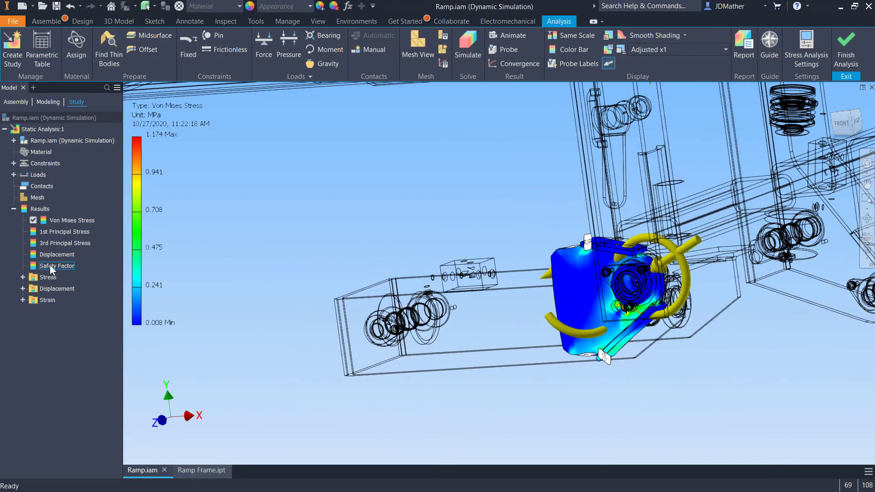
double_click(50, 255)
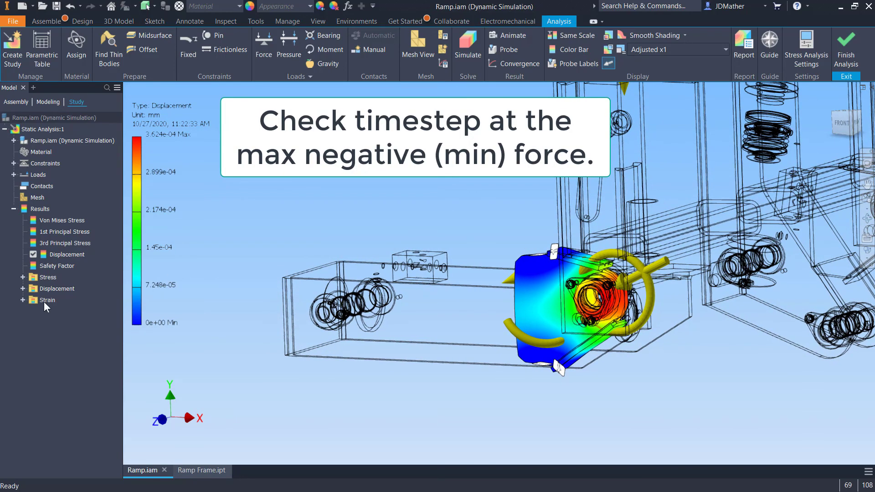
double_click(48, 265)
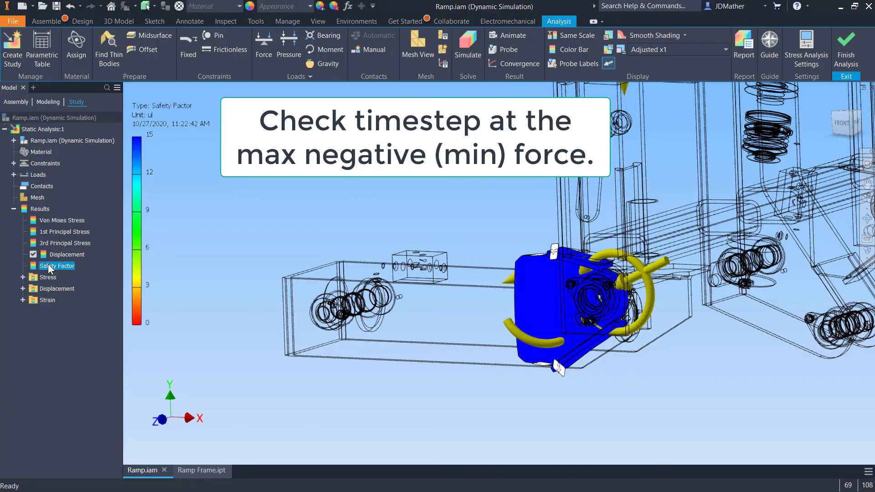